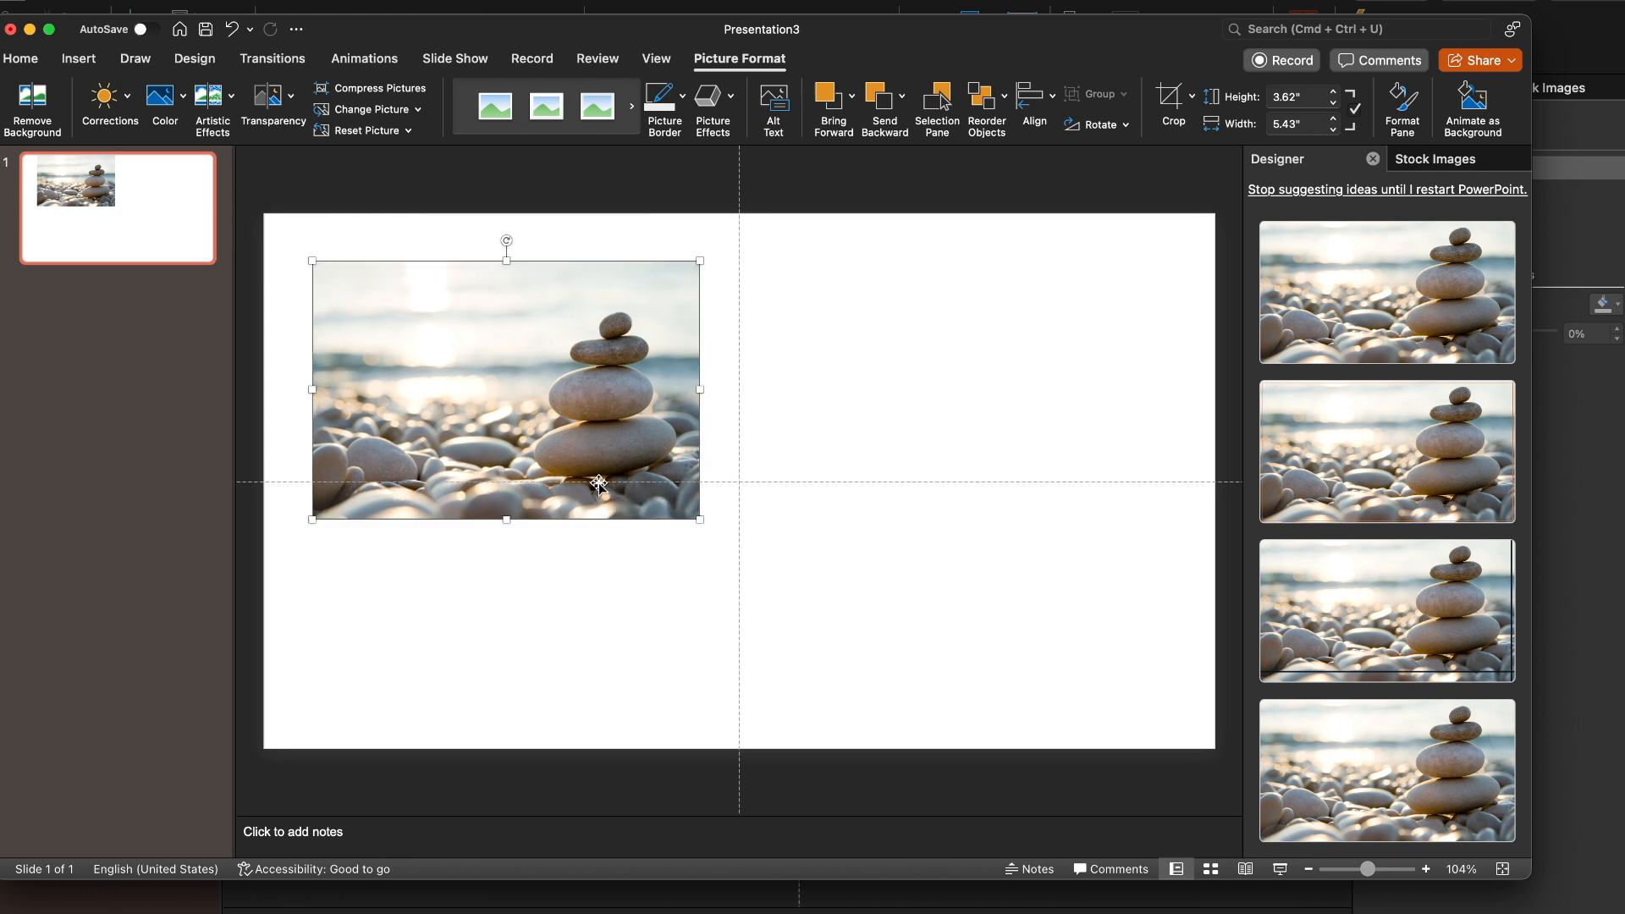
# Search the stock images for "person sitting beach" in place of the stacked rocks search
pyautogui.click(1445, 159)
pyautogui.click(1412, 261)
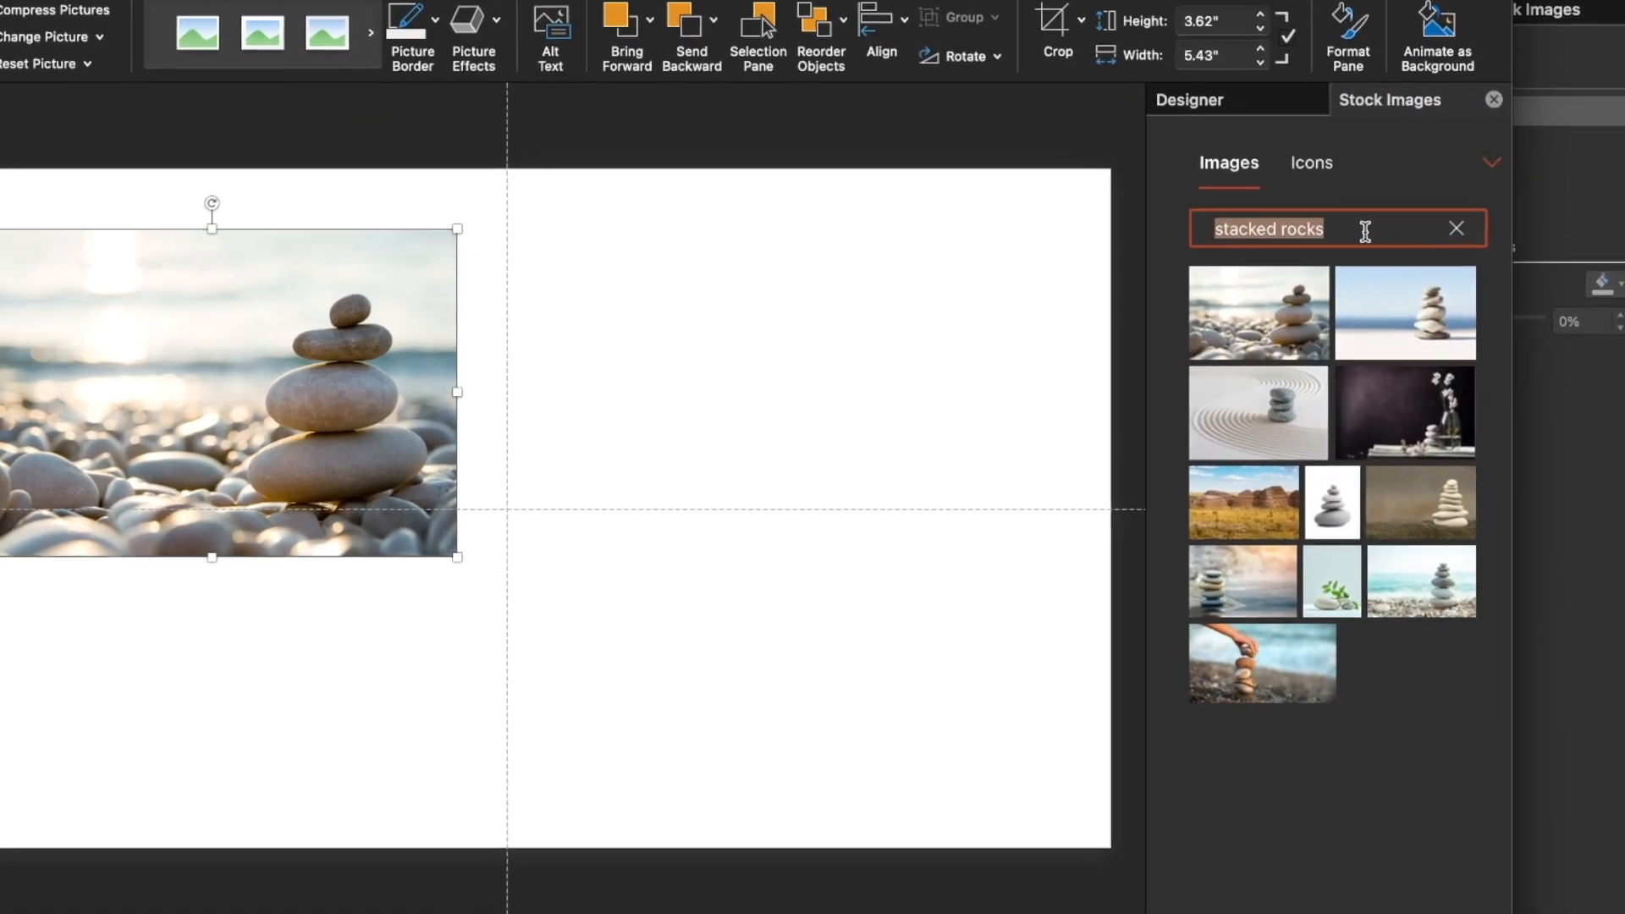
pyautogui.press('BackSpace')
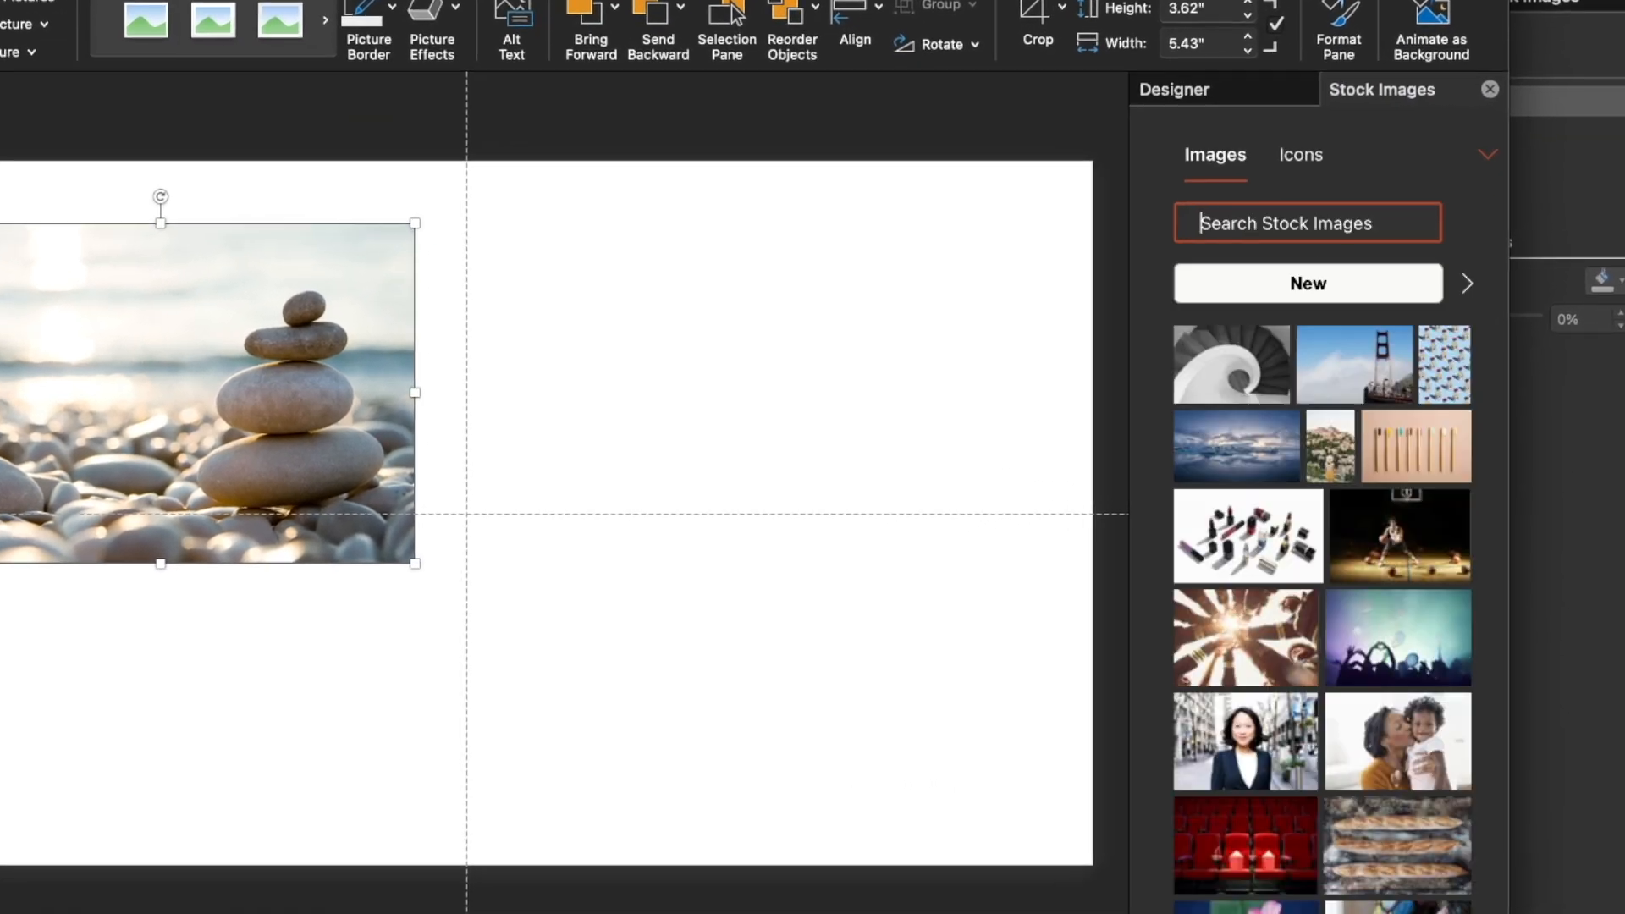
pyautogui.write('person')
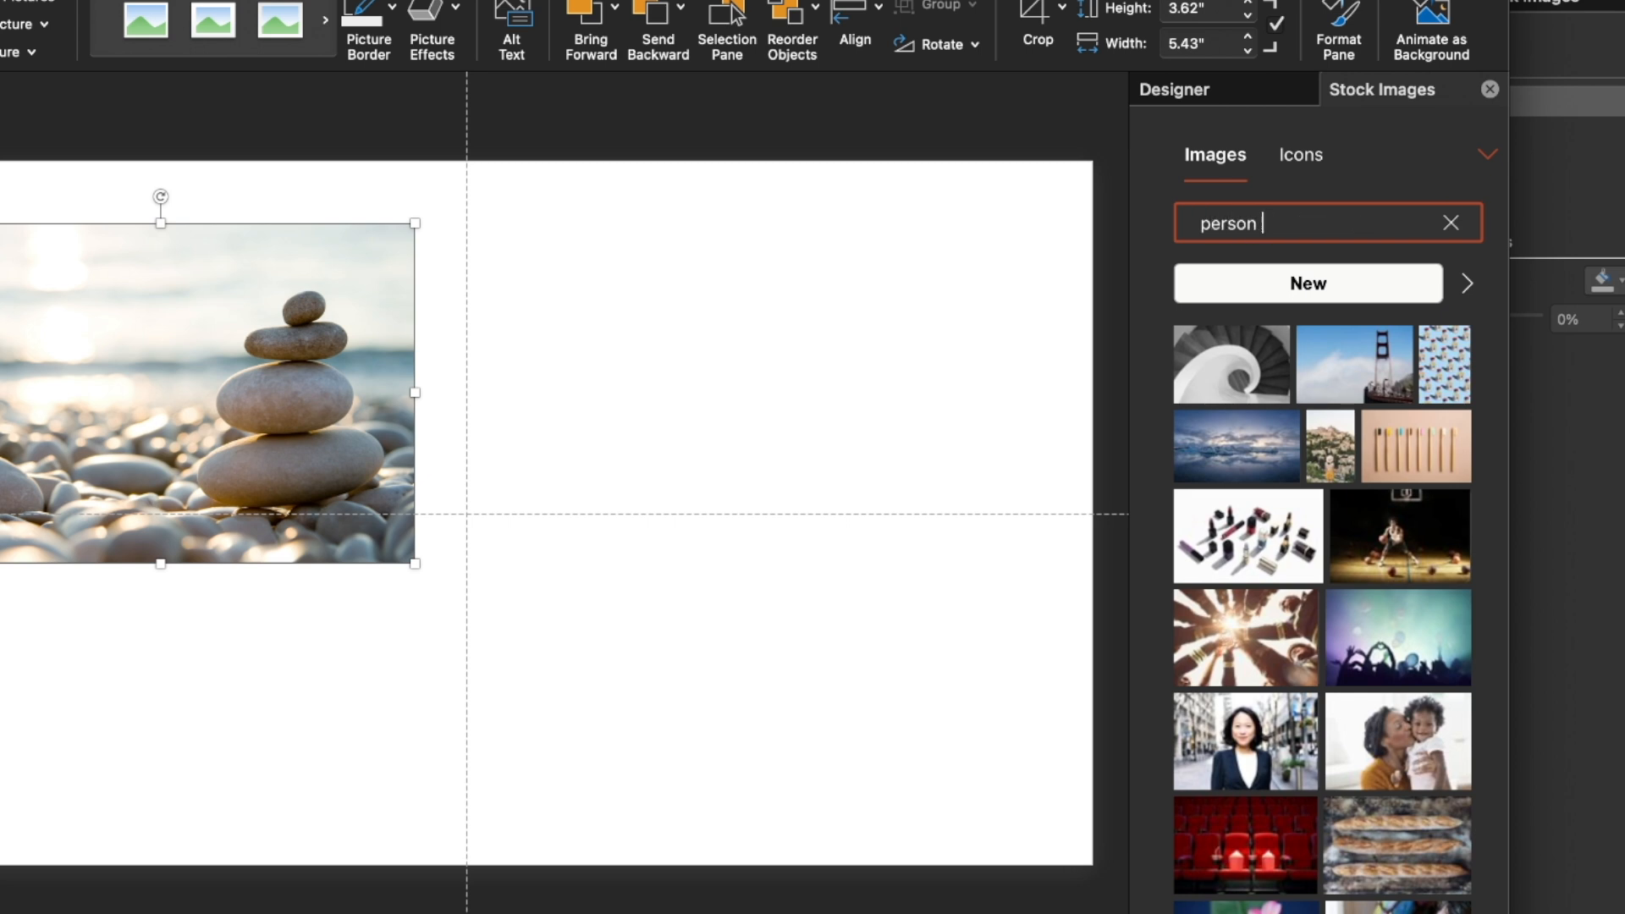
pyautogui.write(' sitting beach')
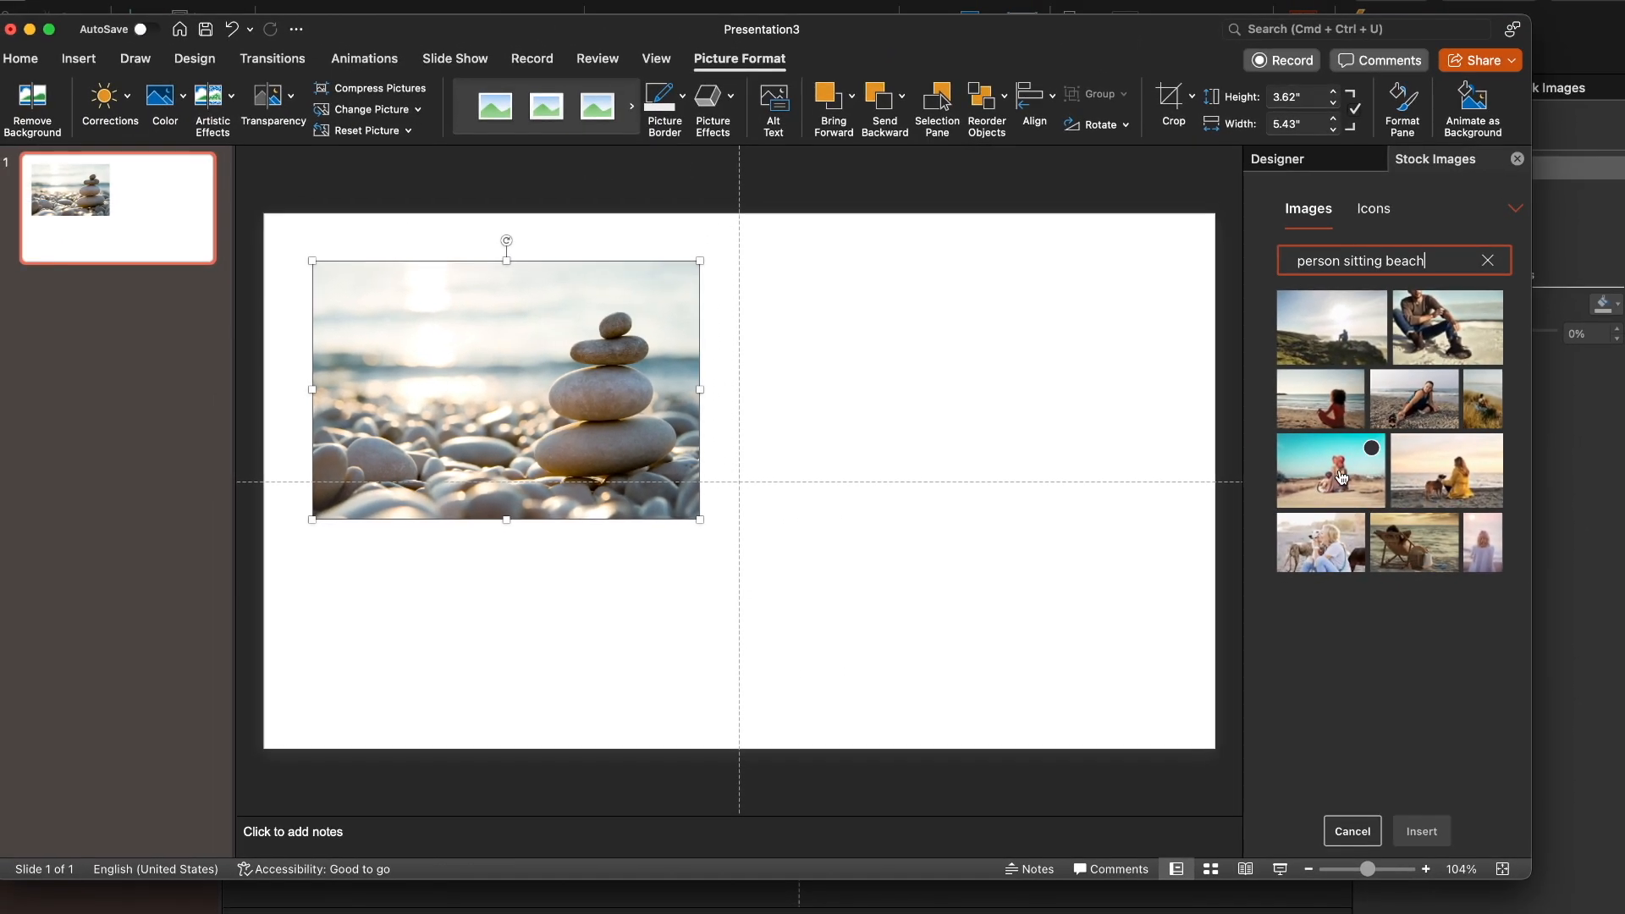
# Insert the photo of the woman in red sitting on the beach, shrink it to about 4.31" by 6.46" and place it at the slide's lower right
pyautogui.click(1326, 415)
pyautogui.click(1422, 831)
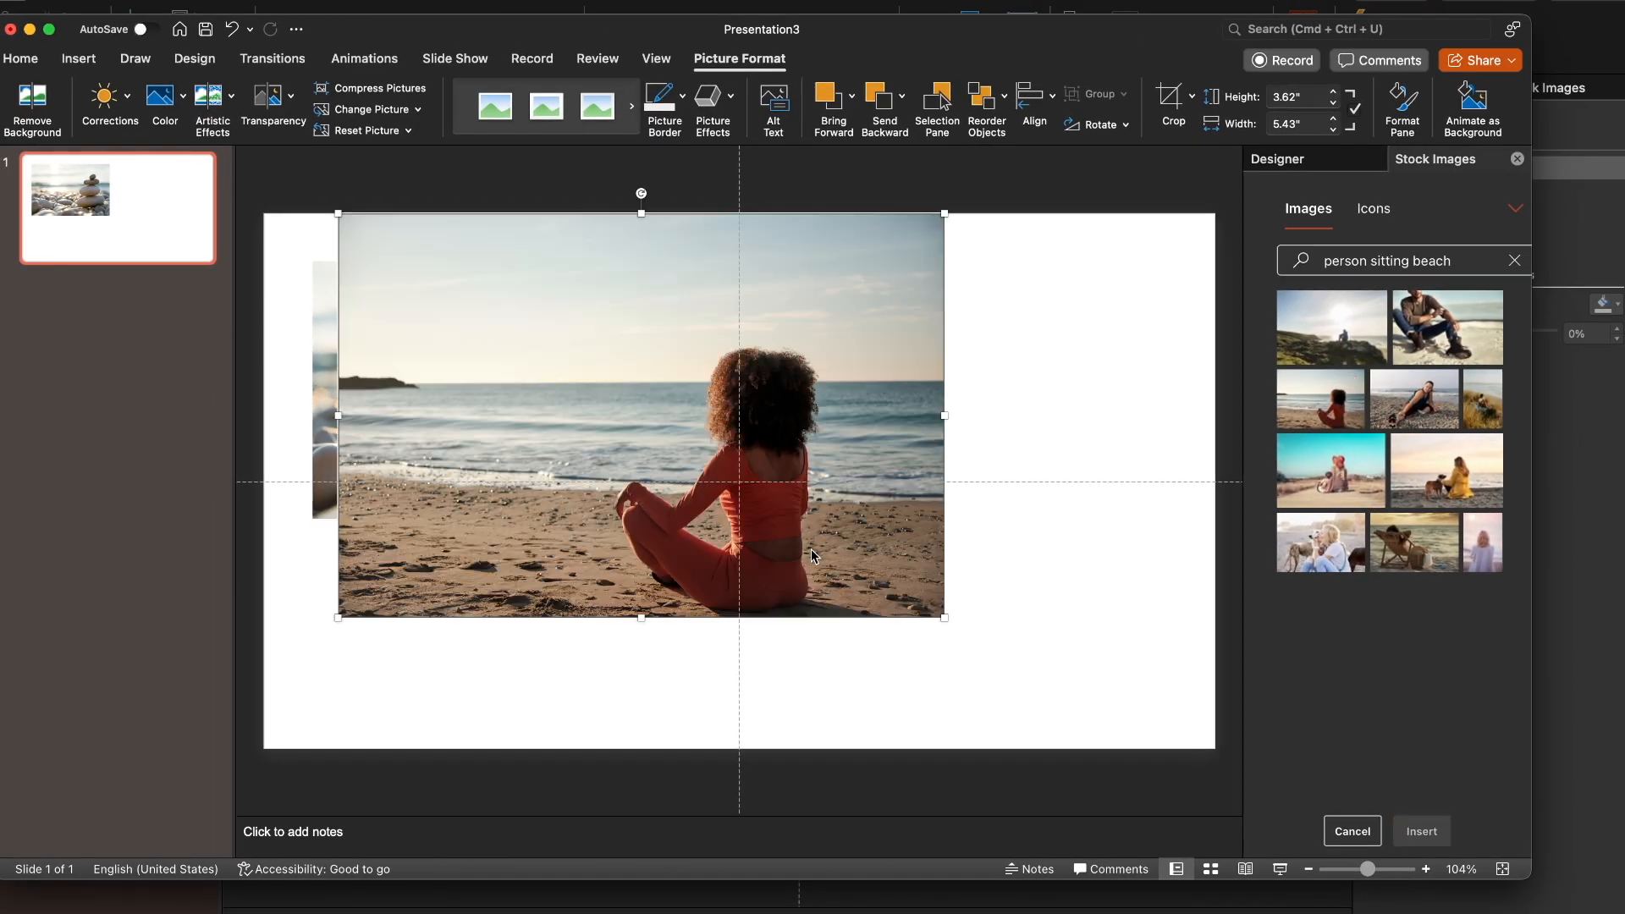
pyautogui.moveTo(338, 213); pyautogui.dragTo(484, 311)
pyautogui.moveTo(648, 429); pyautogui.dragTo(903, 528)
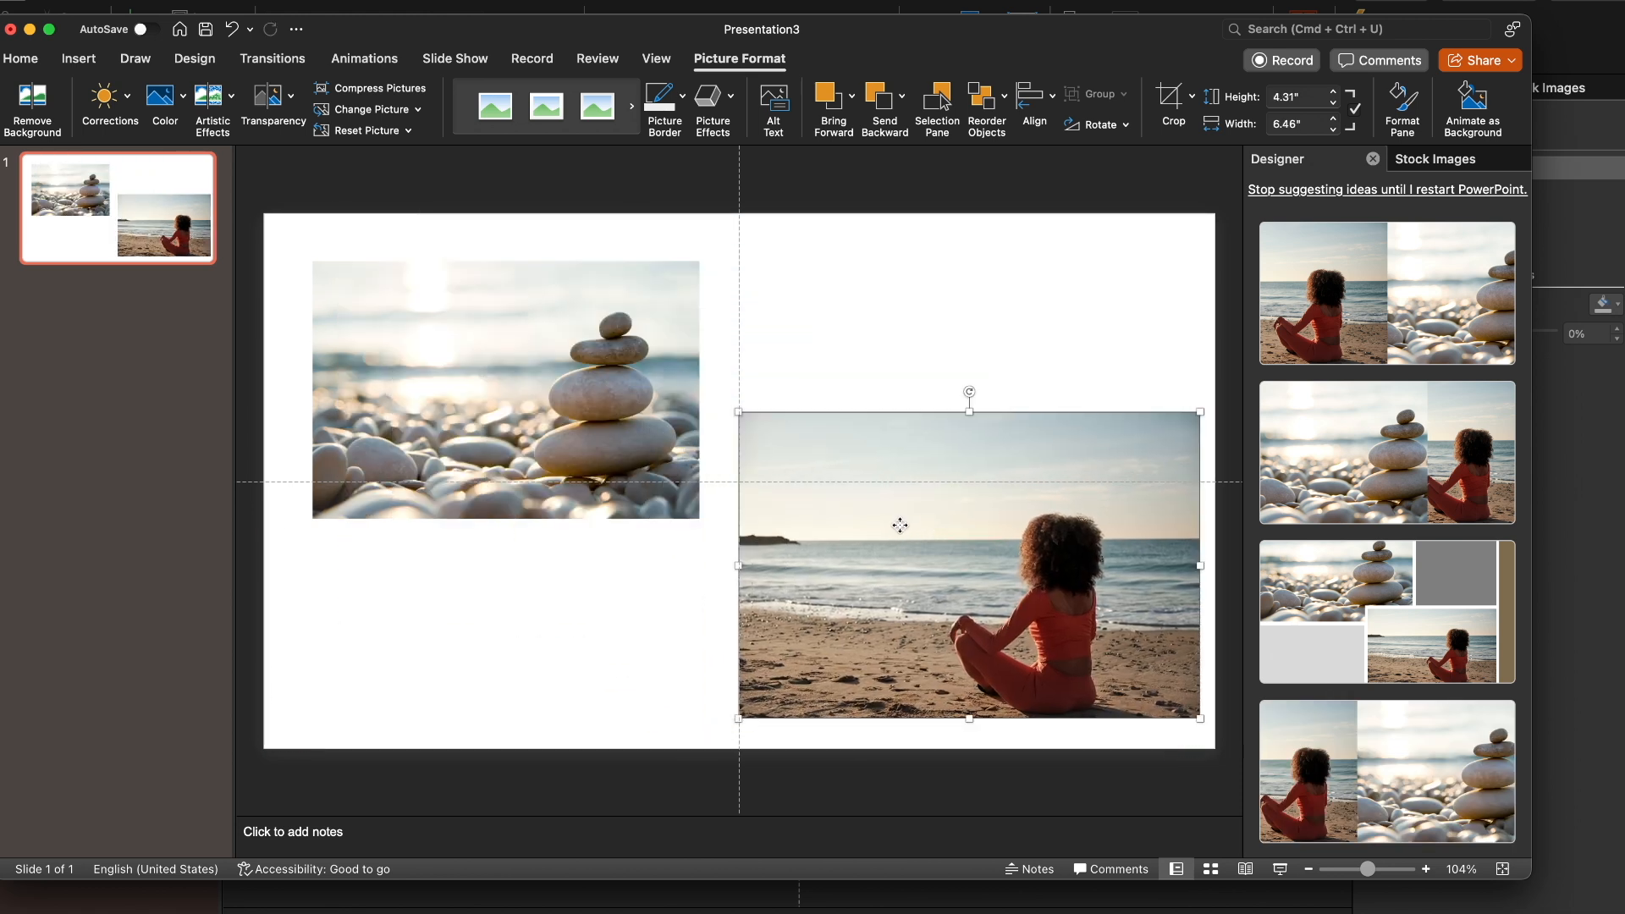
# Add a text box reading "ESCAPE" below the stacked rocks picture
pyautogui.click(292, 185)
pyautogui.click(79, 58)
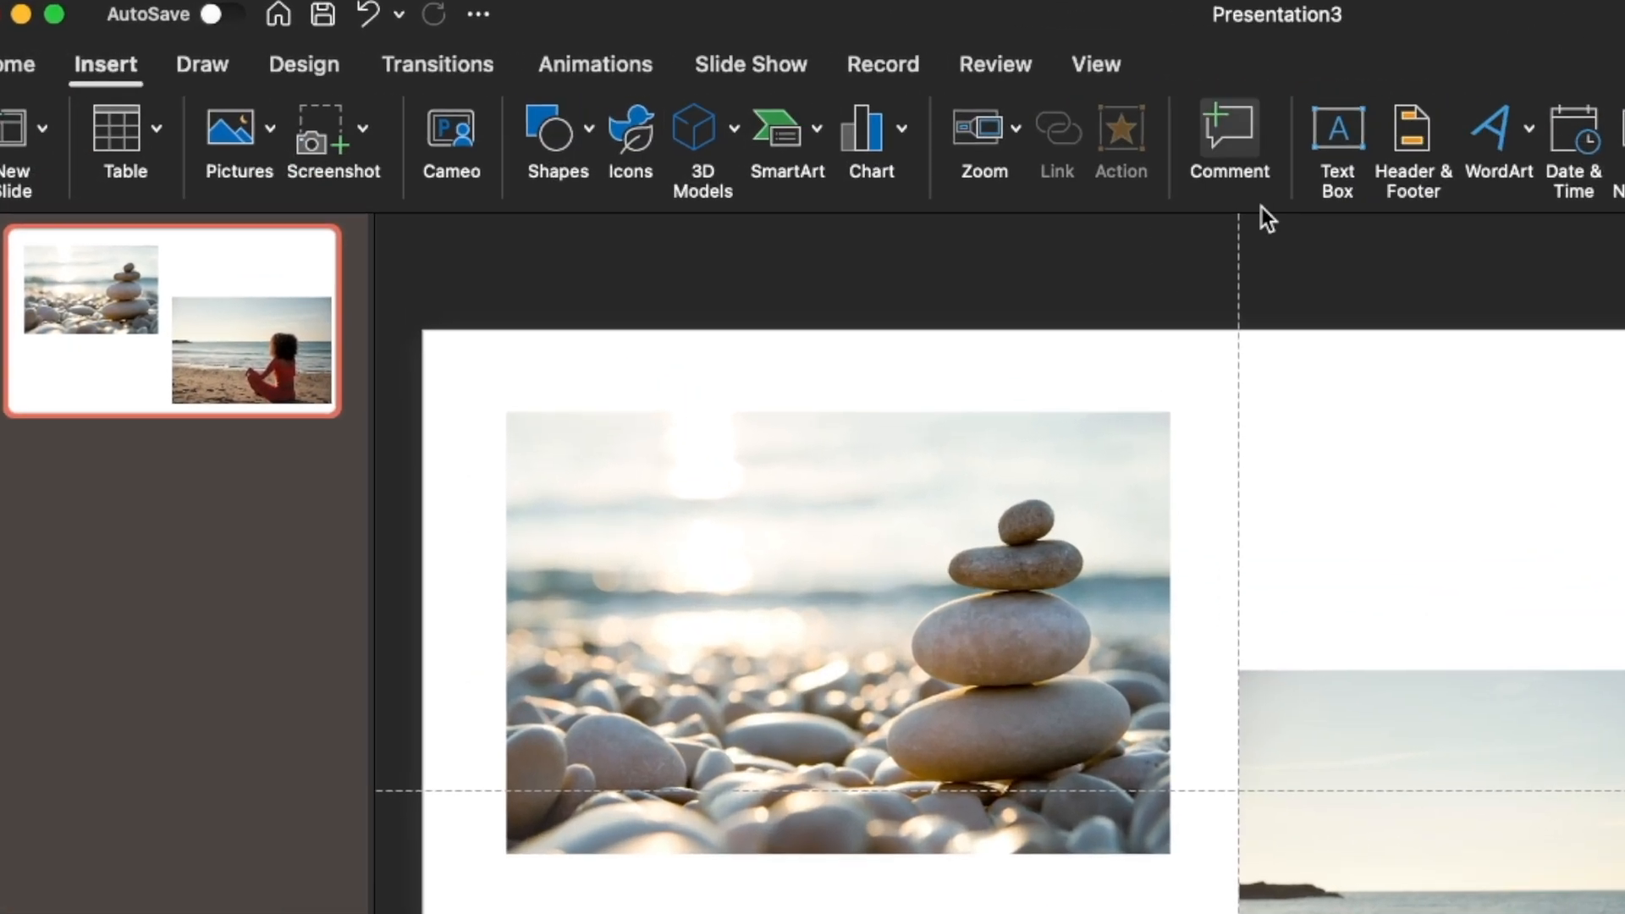
pyautogui.click(1477, 138)
pyautogui.moveTo(377, 611); pyautogui.dragTo(727, 769)
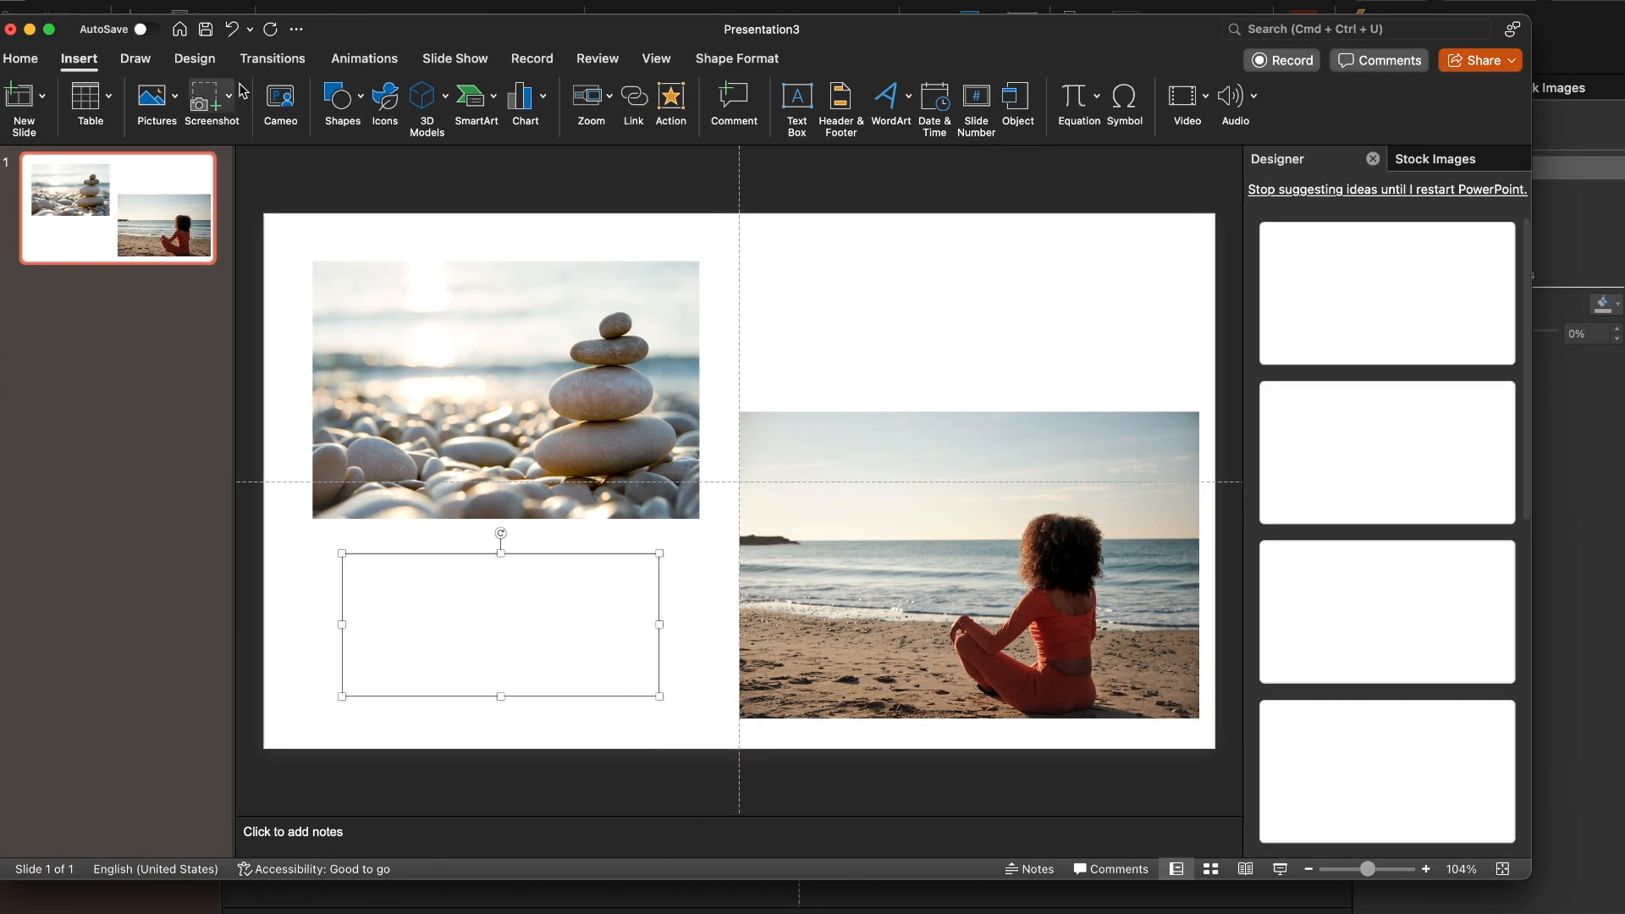
pyautogui.write('ESCAPE')
pyautogui.click(490, 589)
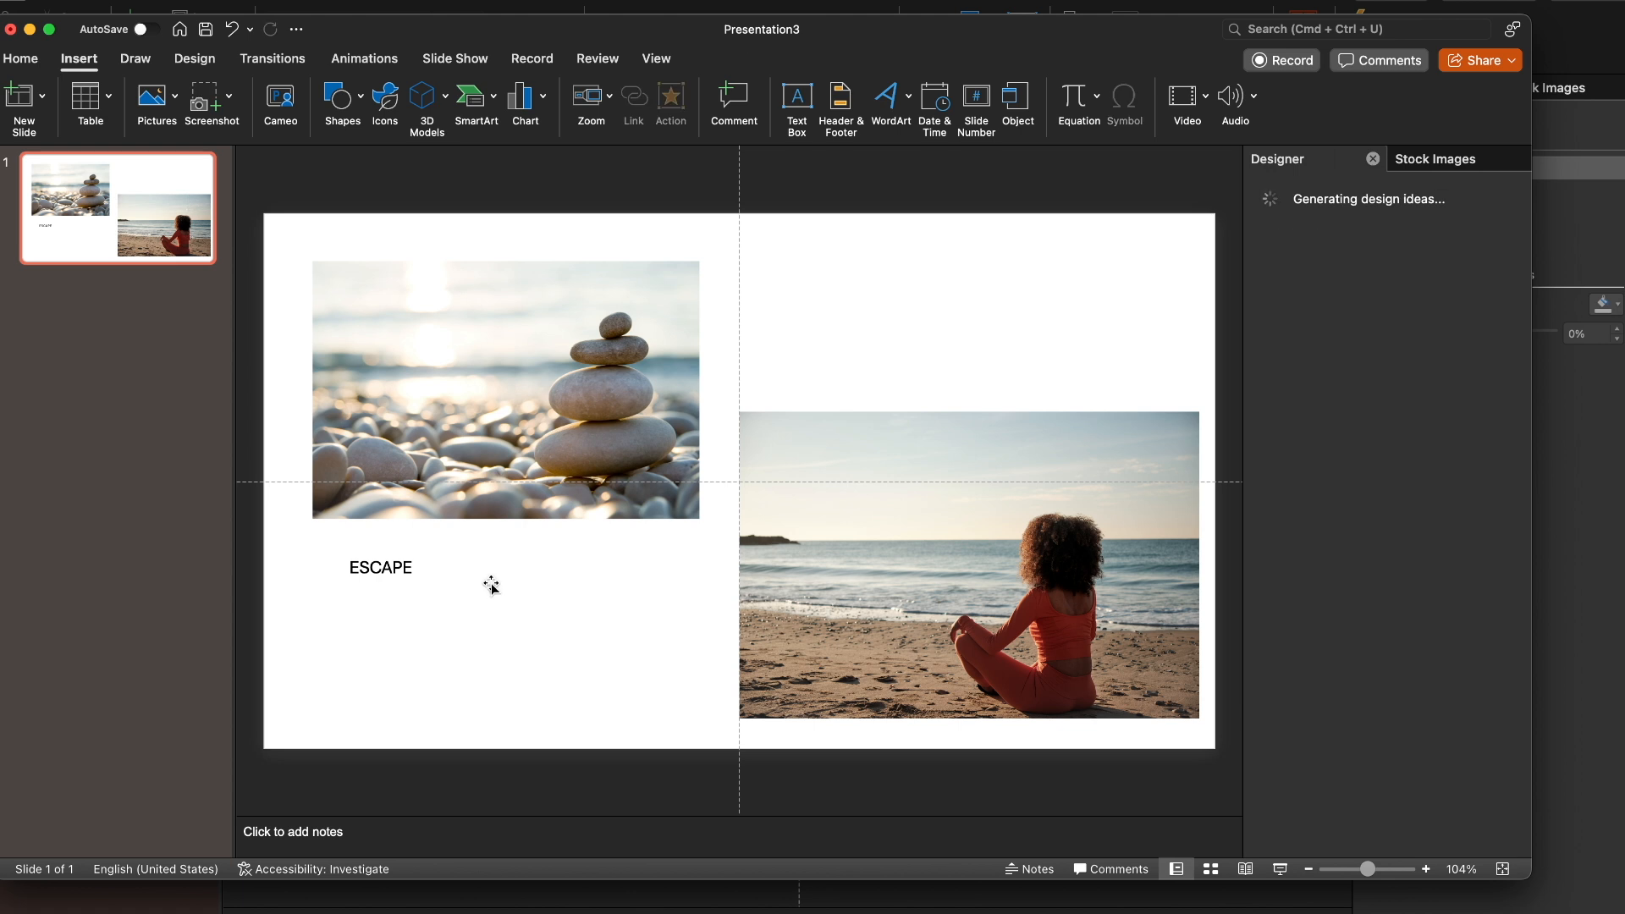
# Format the ESCAPE text in the Aharoni font at size 60
pyautogui.click(389, 575)
pyautogui.click(21, 58)
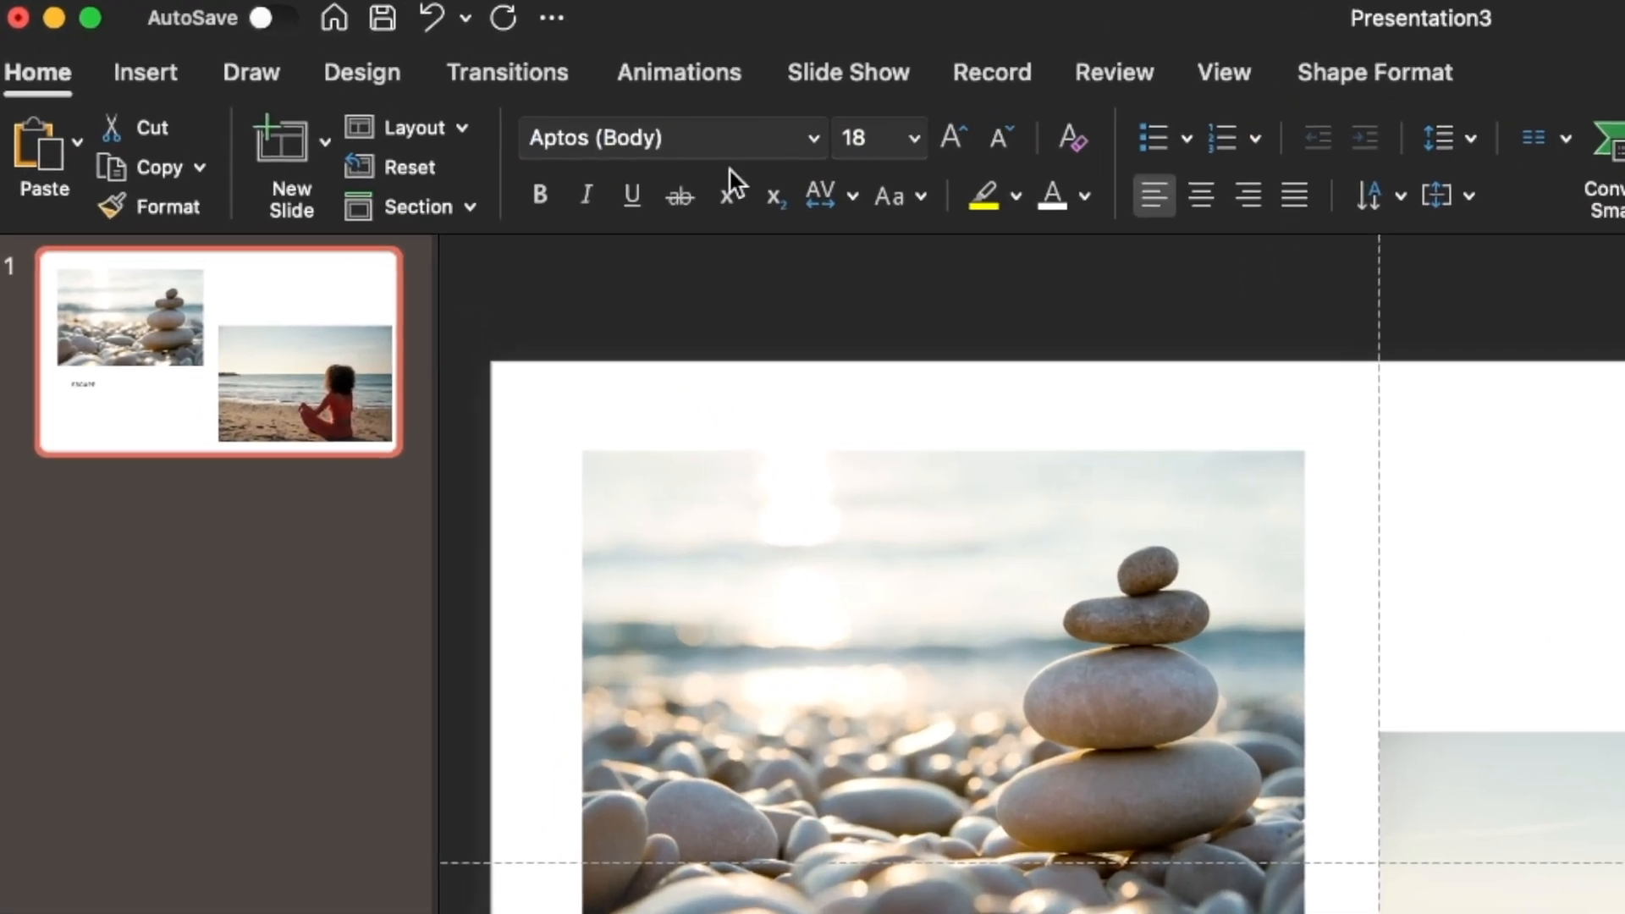
pyautogui.click(826, 139)
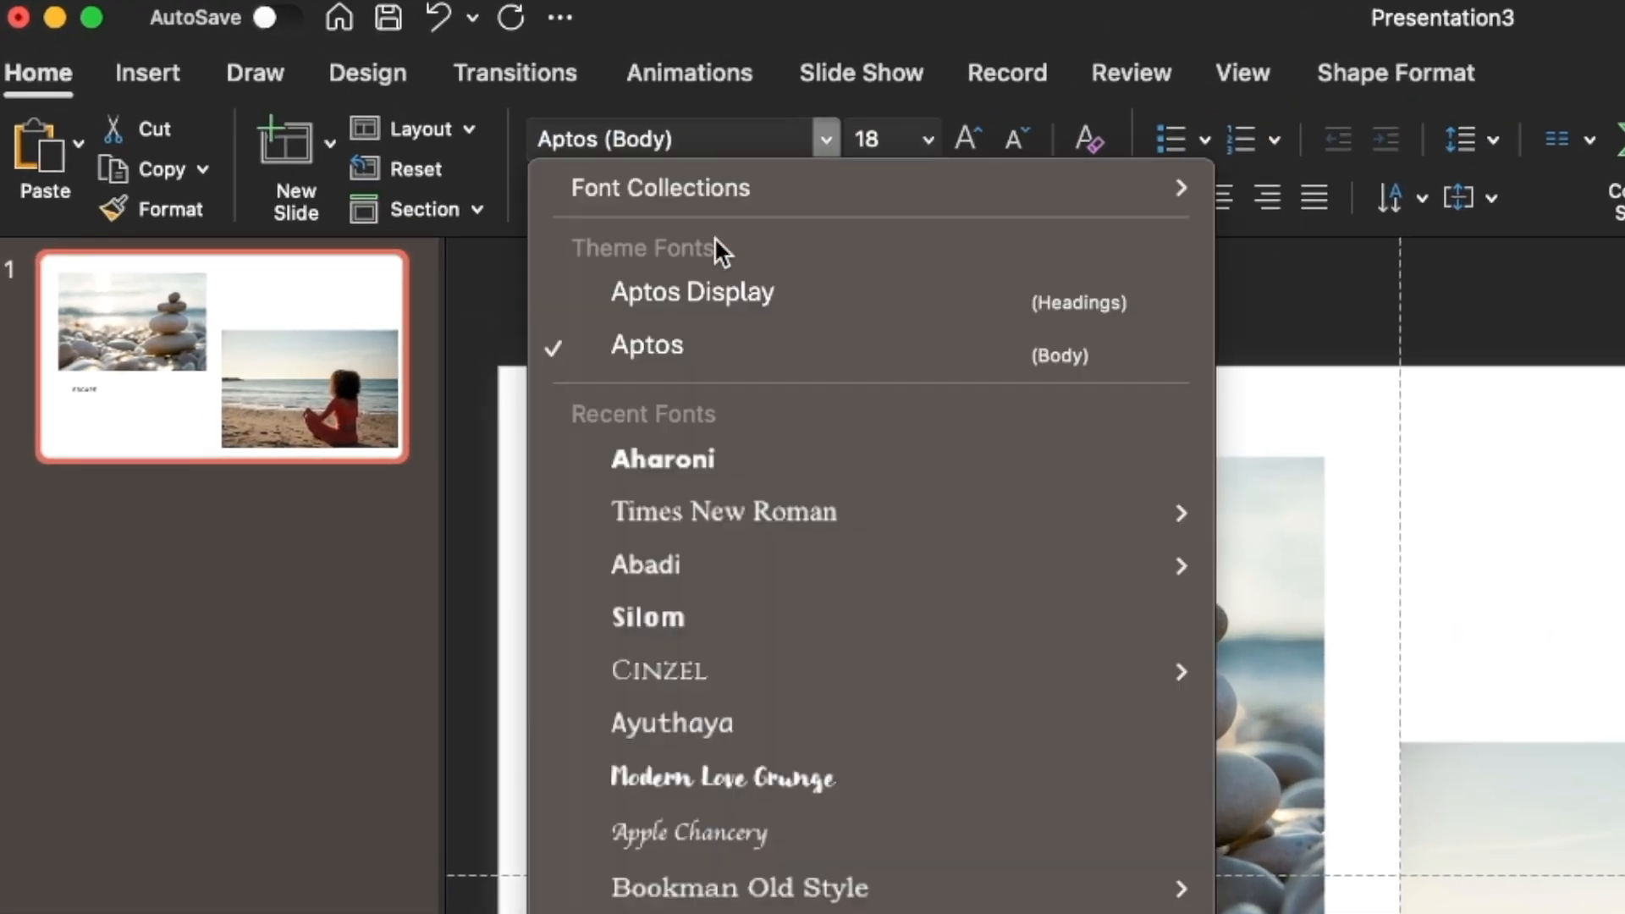
pyautogui.click(755, 471)
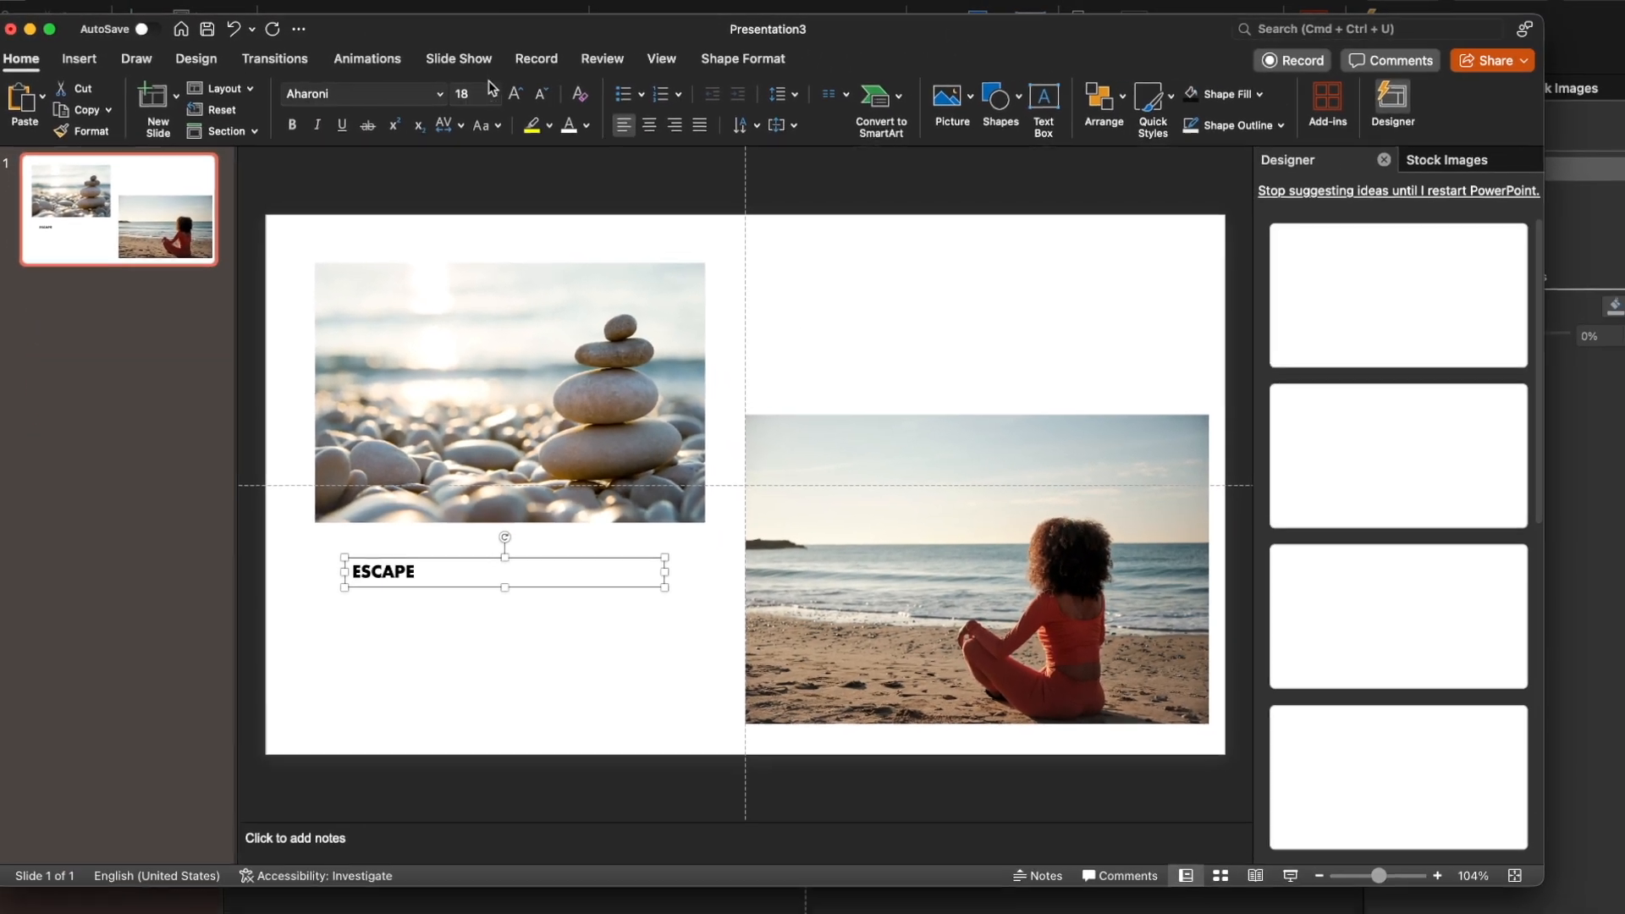
pyautogui.click(491, 93)
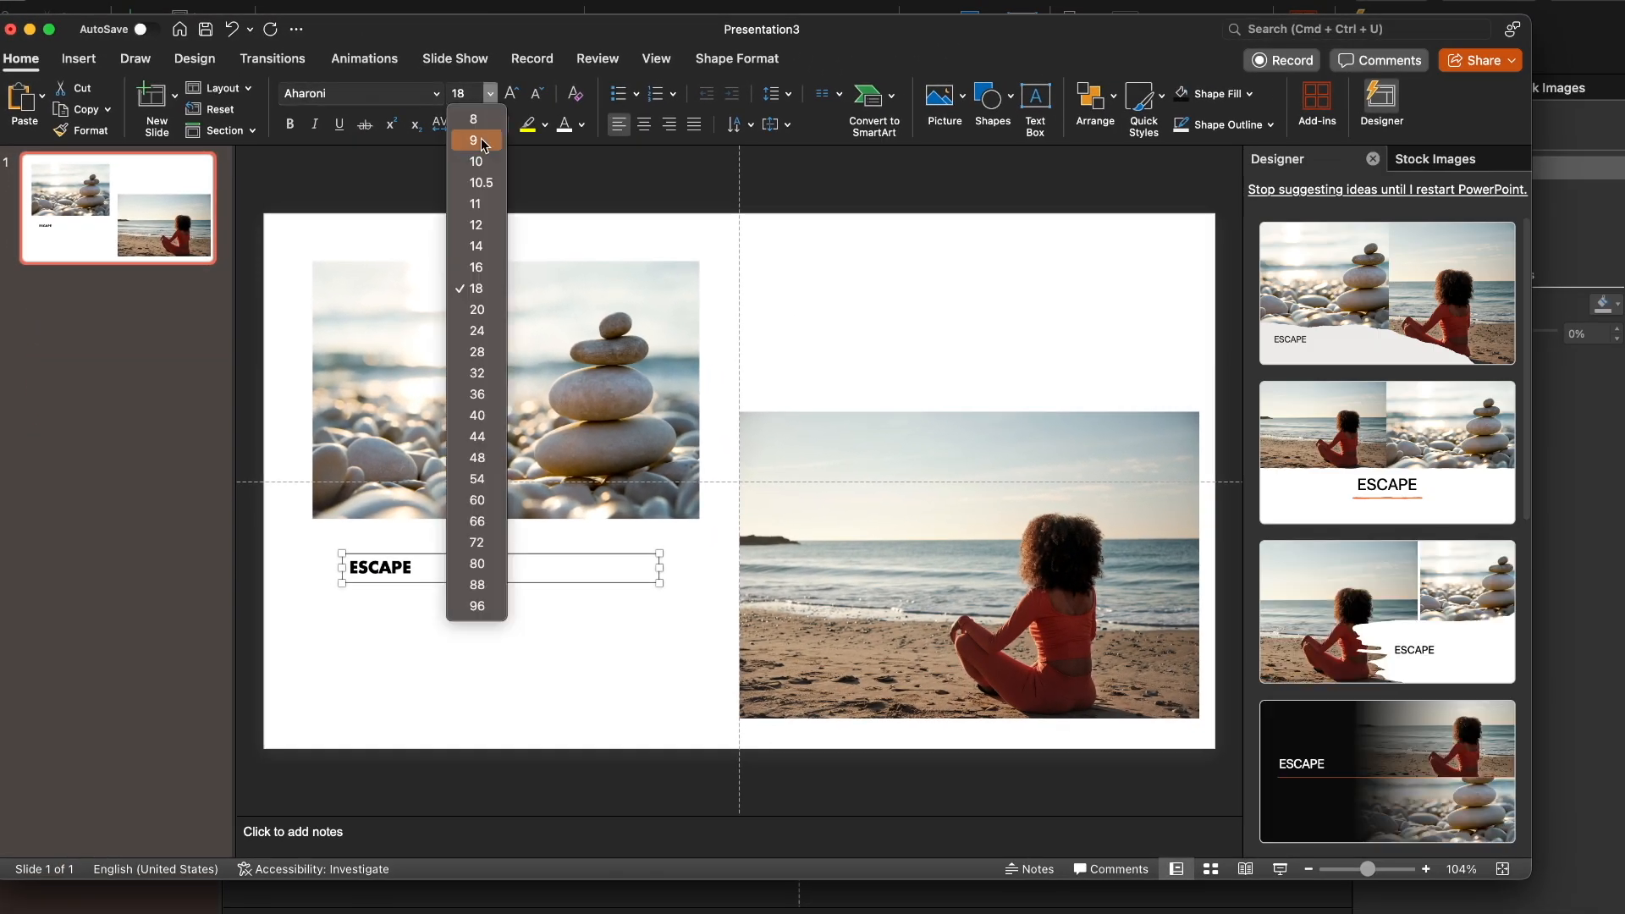
pyautogui.click(480, 500)
pyautogui.click(582, 707)
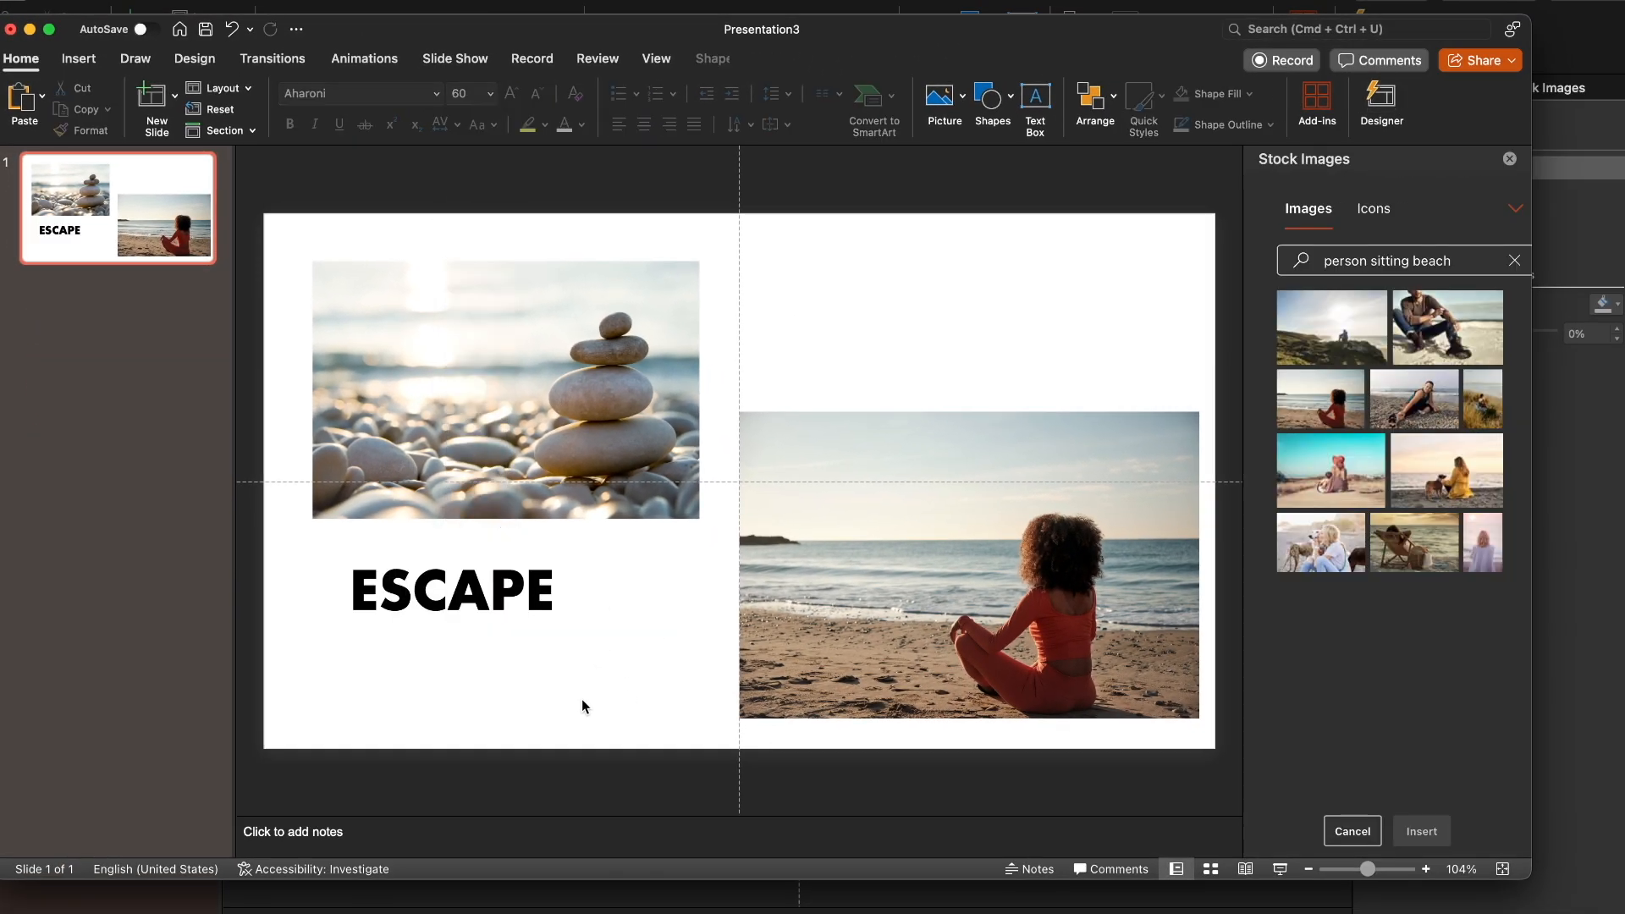
# Duplicate slide 1 and delete the pictures and text from the copy
pyautogui.rightClick(90, 242)
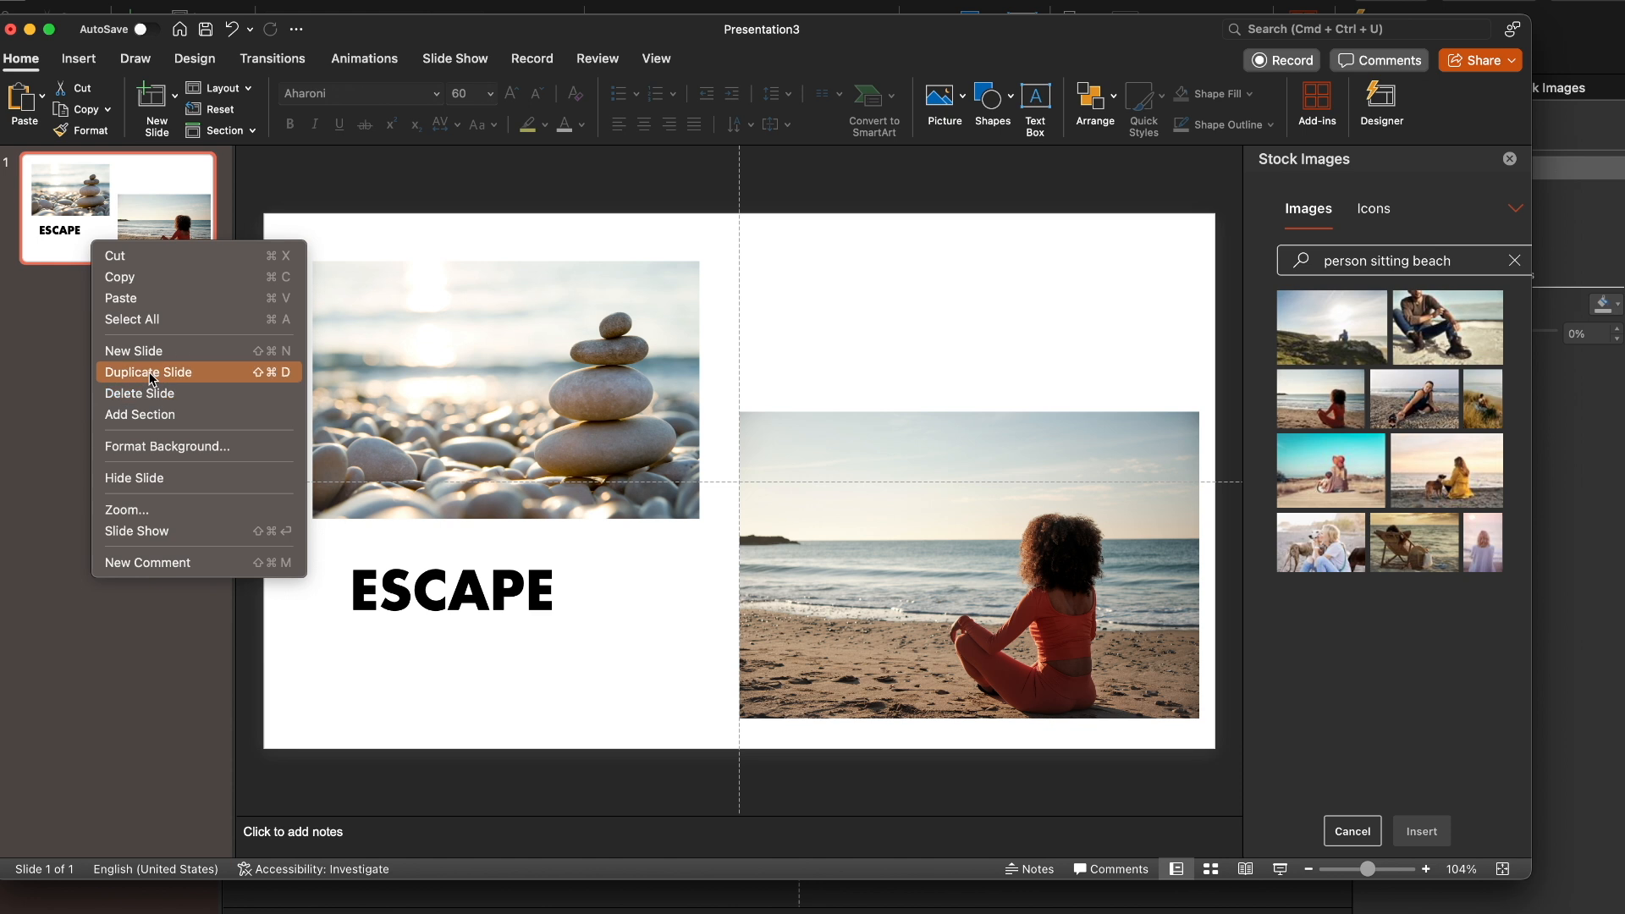
pyautogui.click(52, 328)
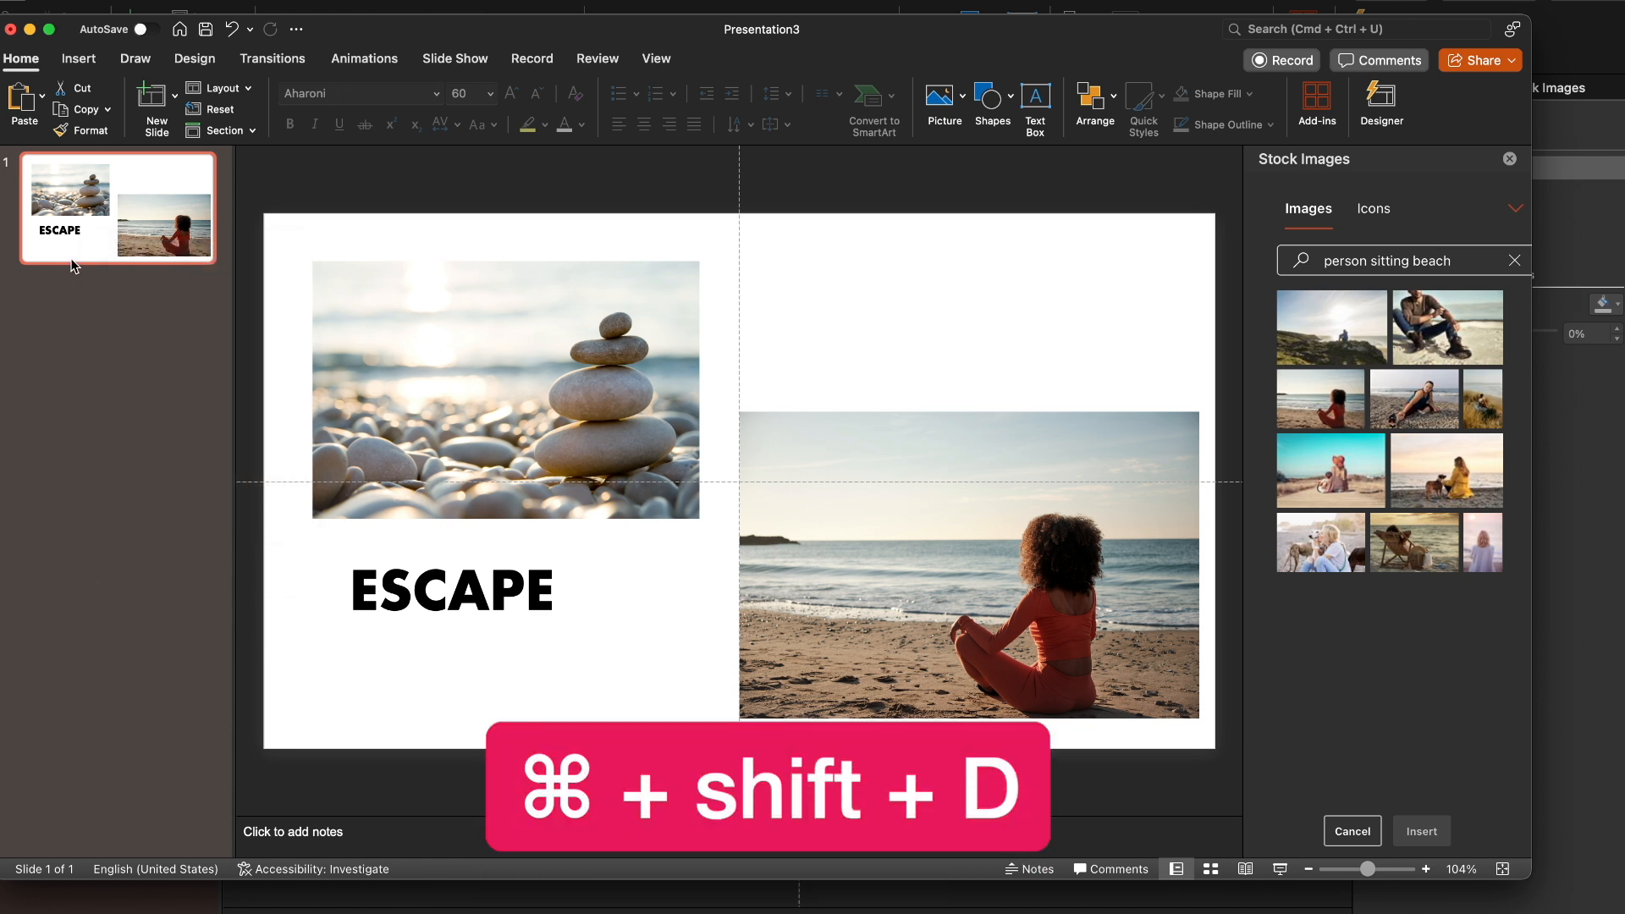
pyautogui.press('super+shift+d')
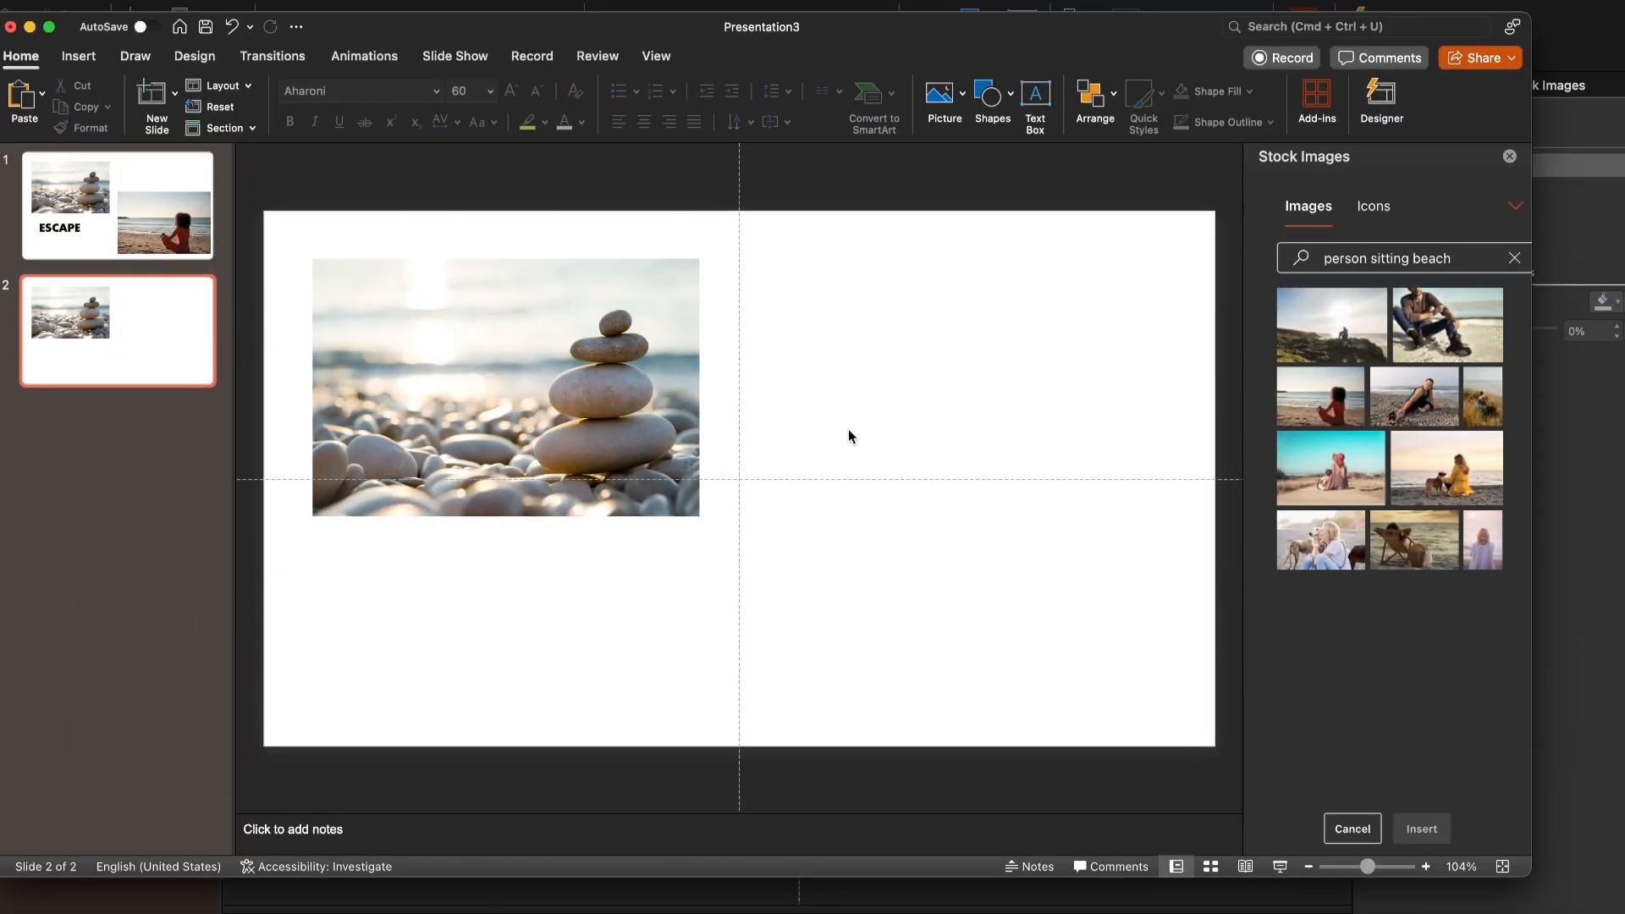
pyautogui.click(432, 330)
pyautogui.moveTo(431, 330); pyautogui.dragTo(414, 325)
pyautogui.press('Delete')
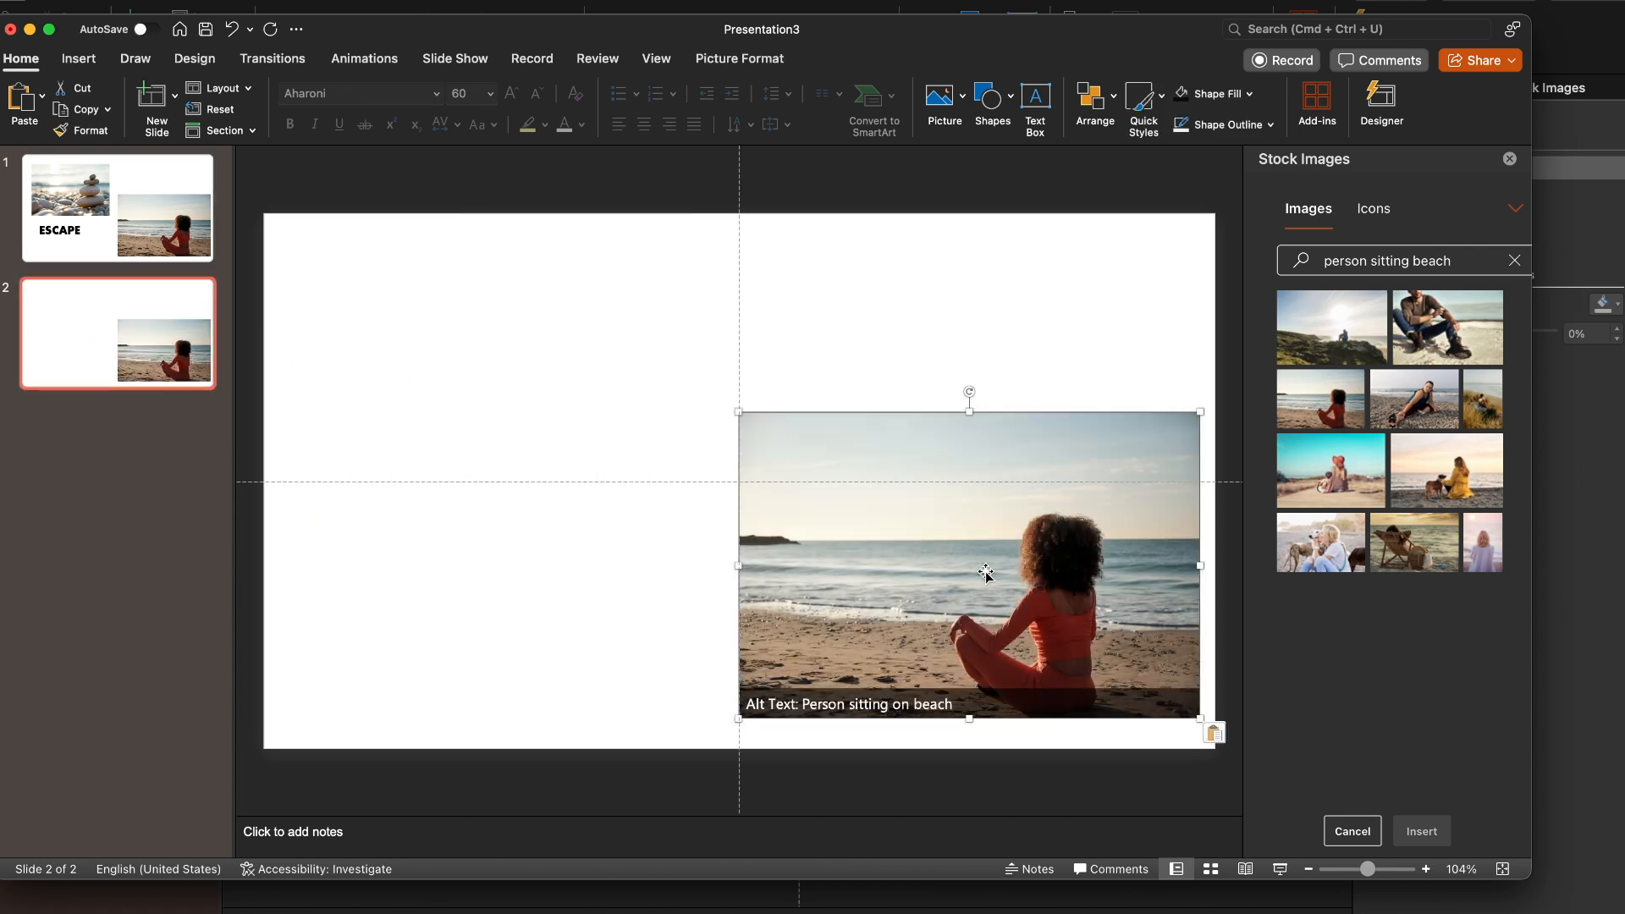
# Place the beach woman picture at slide 2's upper-left corner and enlarge it to the full slide width of 13.33"
pyautogui.moveTo(986, 573); pyautogui.dragTo(512, 375)
pyautogui.moveTo(716, 521); pyautogui.dragTo(1217, 750)
pyautogui.moveTo(1183, 666); pyautogui.dragTo(1184, 609)
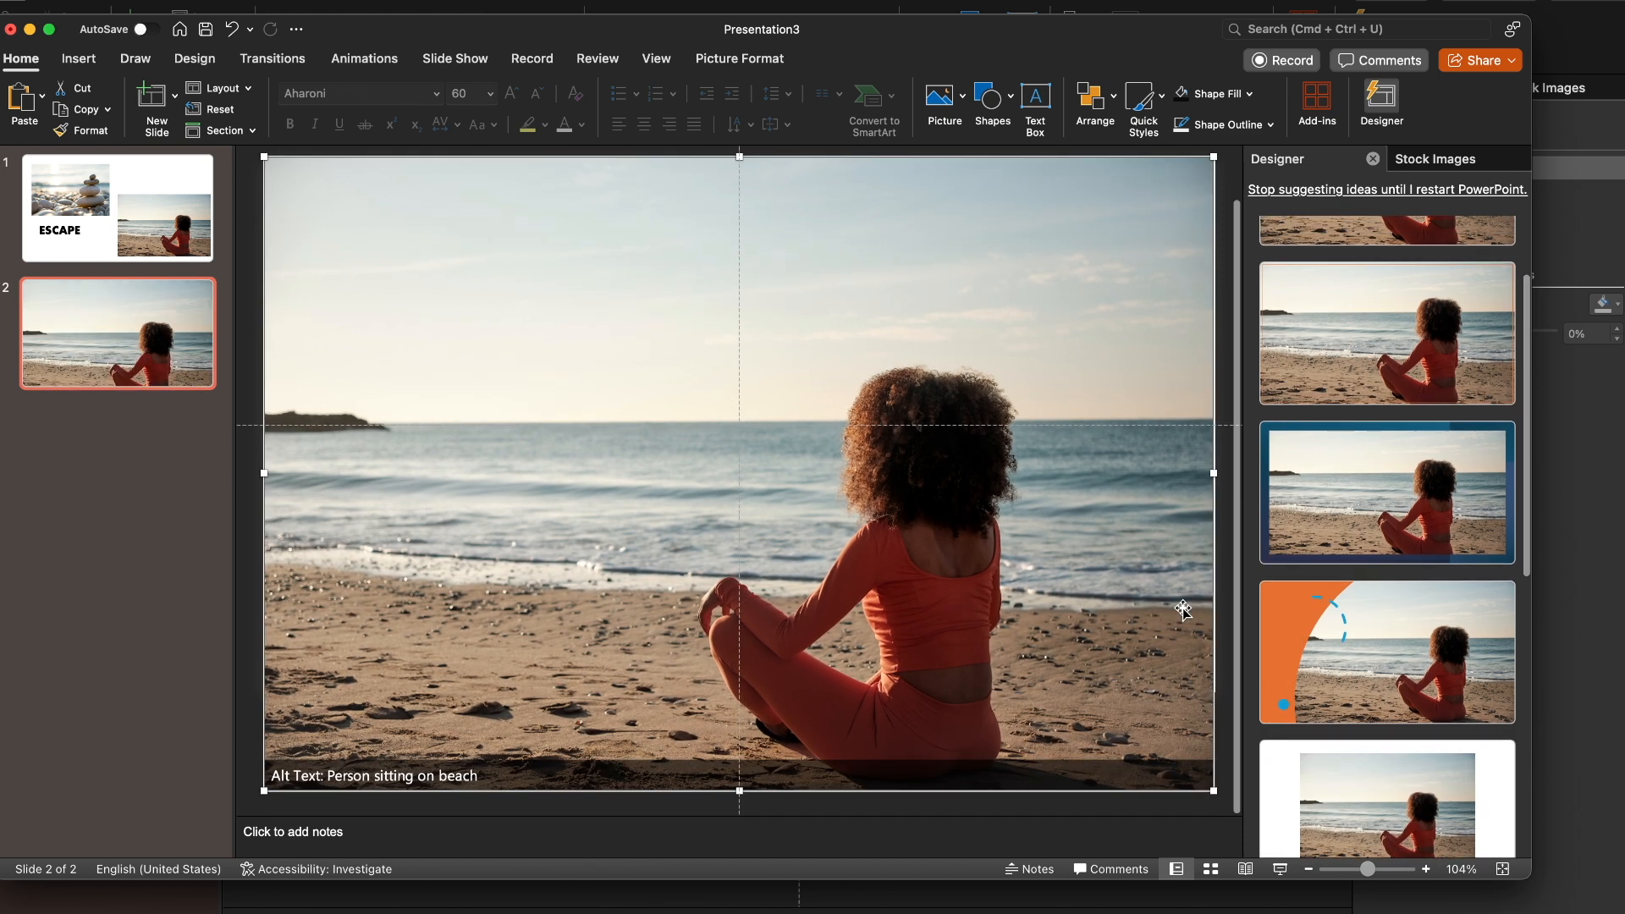
pyautogui.press('super+z')
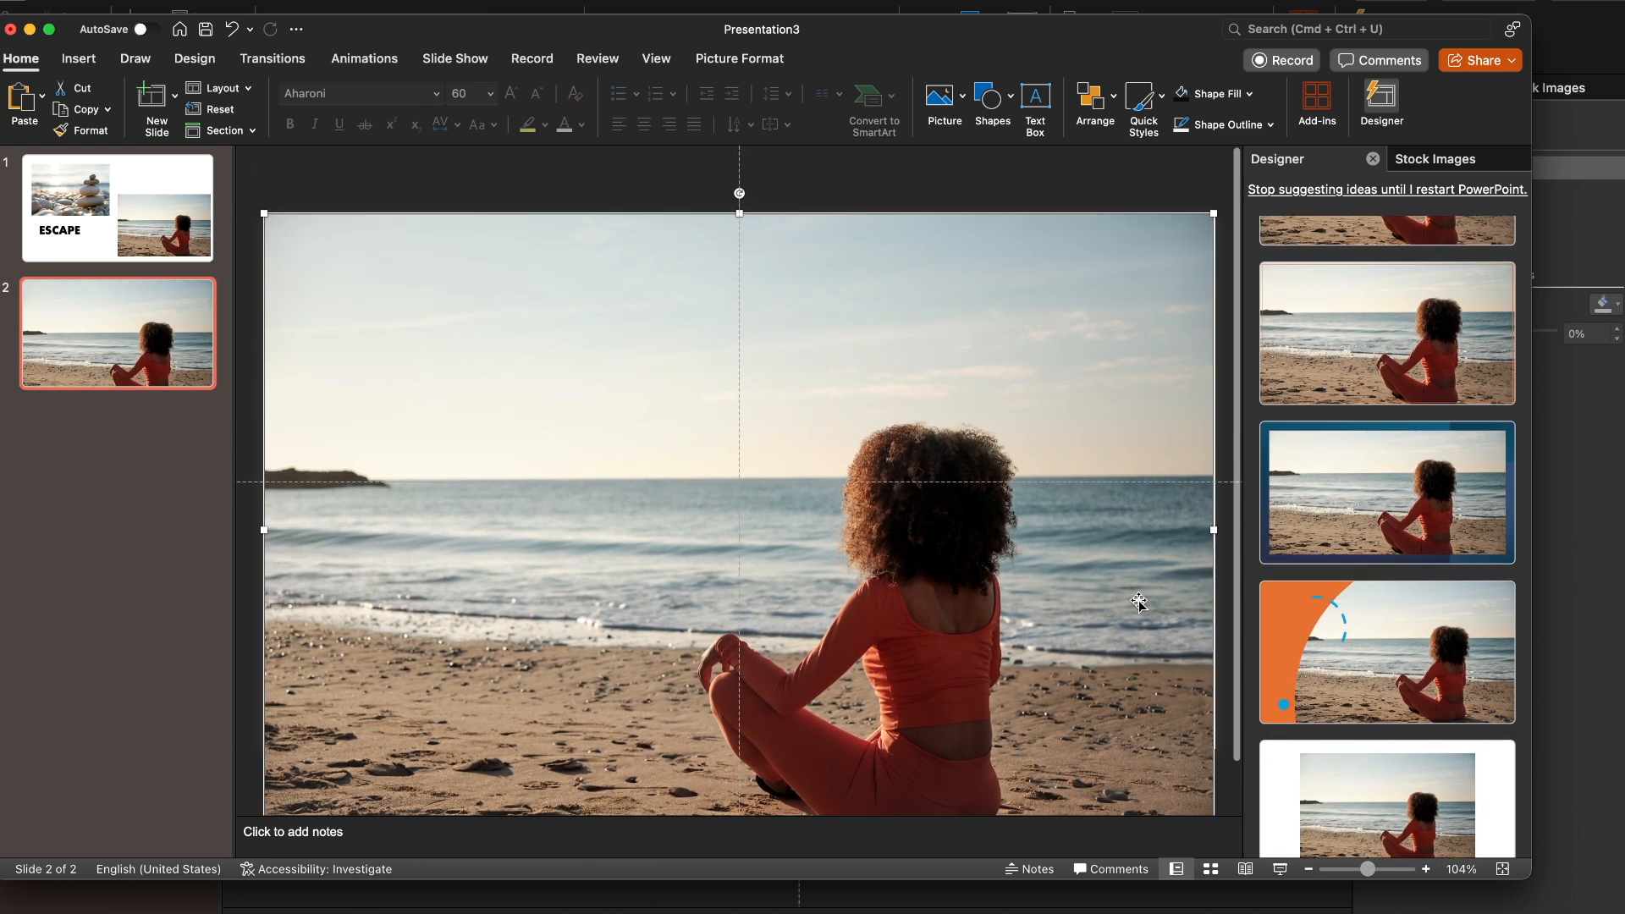
# Crop the picture on slide 2 by shifting the image up within its frame so the woman's whole figure fits on the slide
pyautogui.click(740, 61)
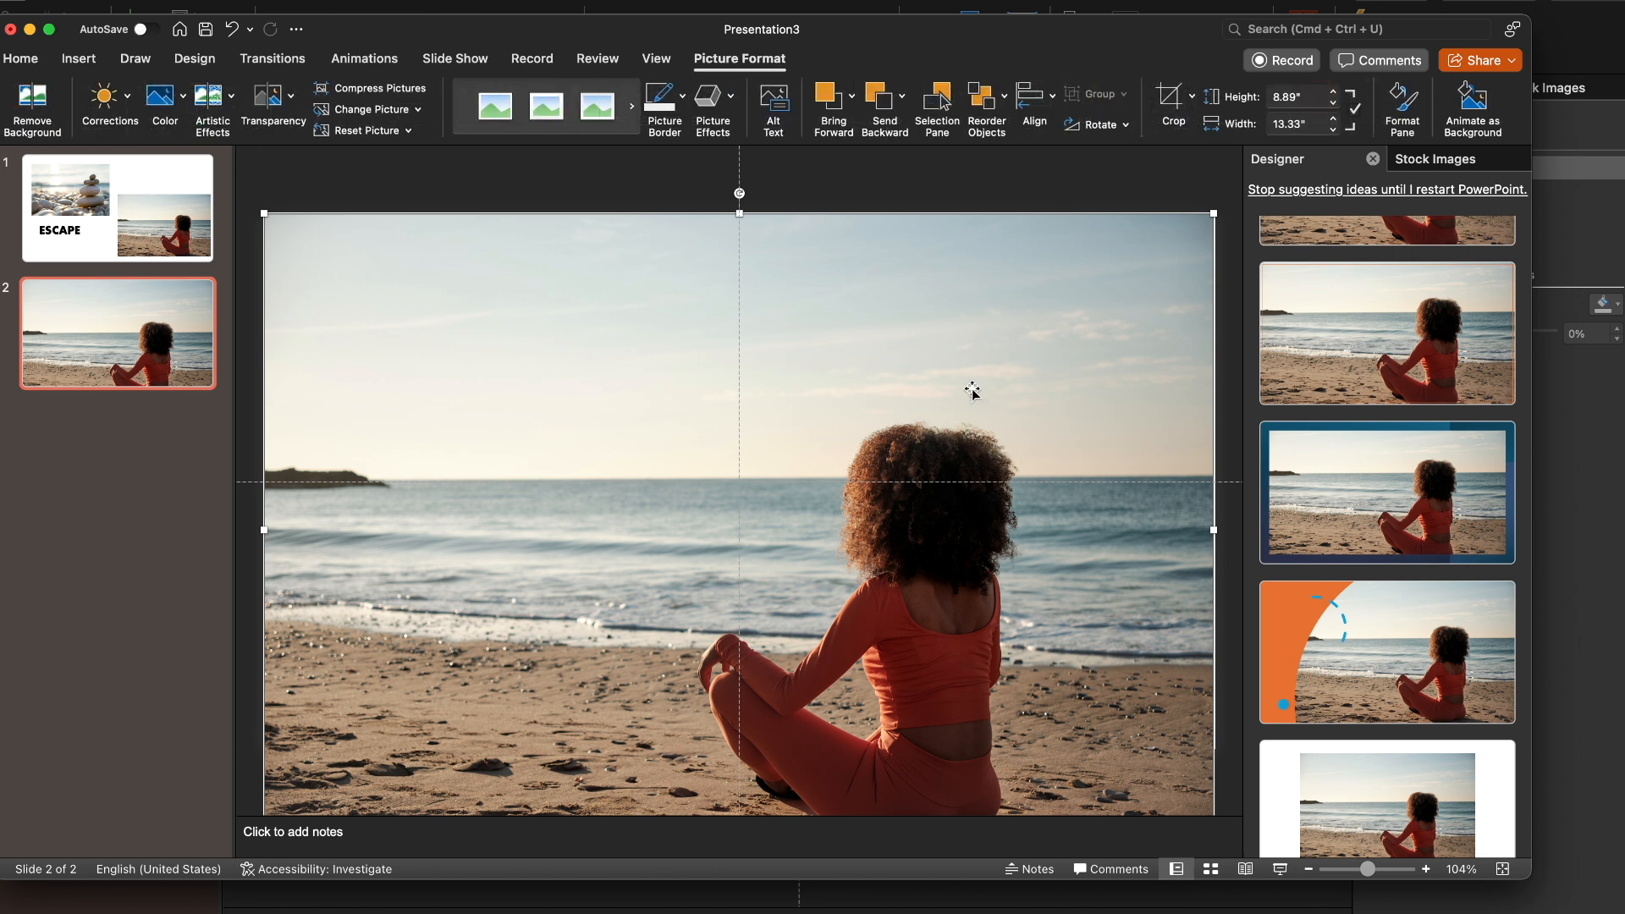
pyautogui.hotkey('shift', 'c')
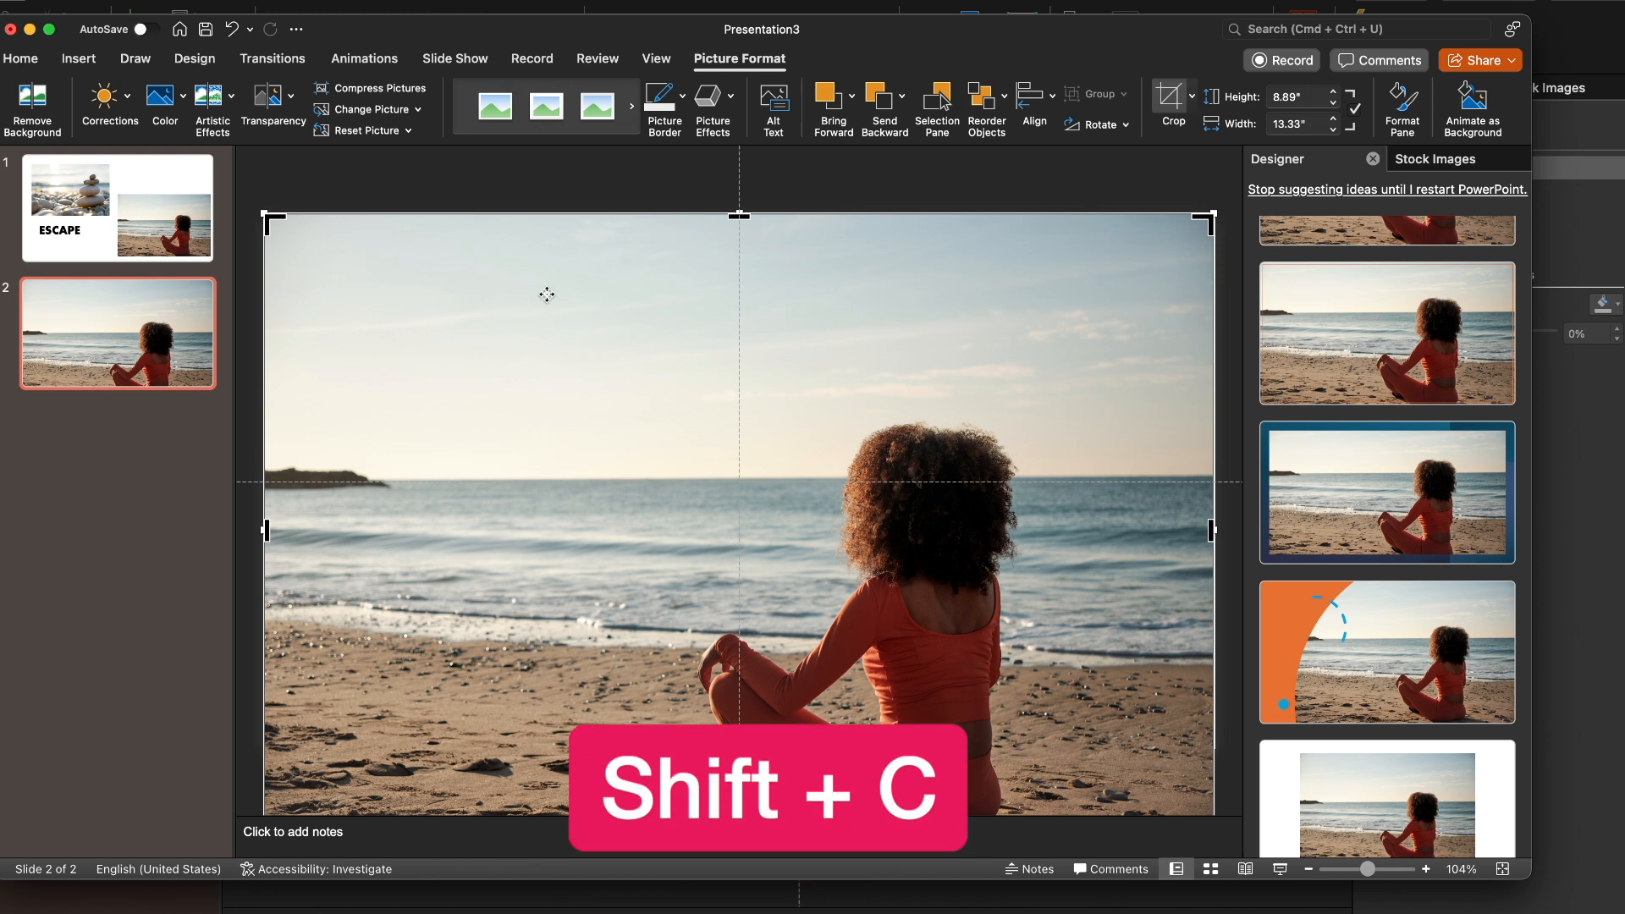
pyautogui.moveTo(745, 217); pyautogui.dragTo(746, 262)
pyautogui.moveTo(750, 388); pyautogui.dragTo(740, 214)
pyautogui.press('Escape')
pyautogui.click(457, 199)
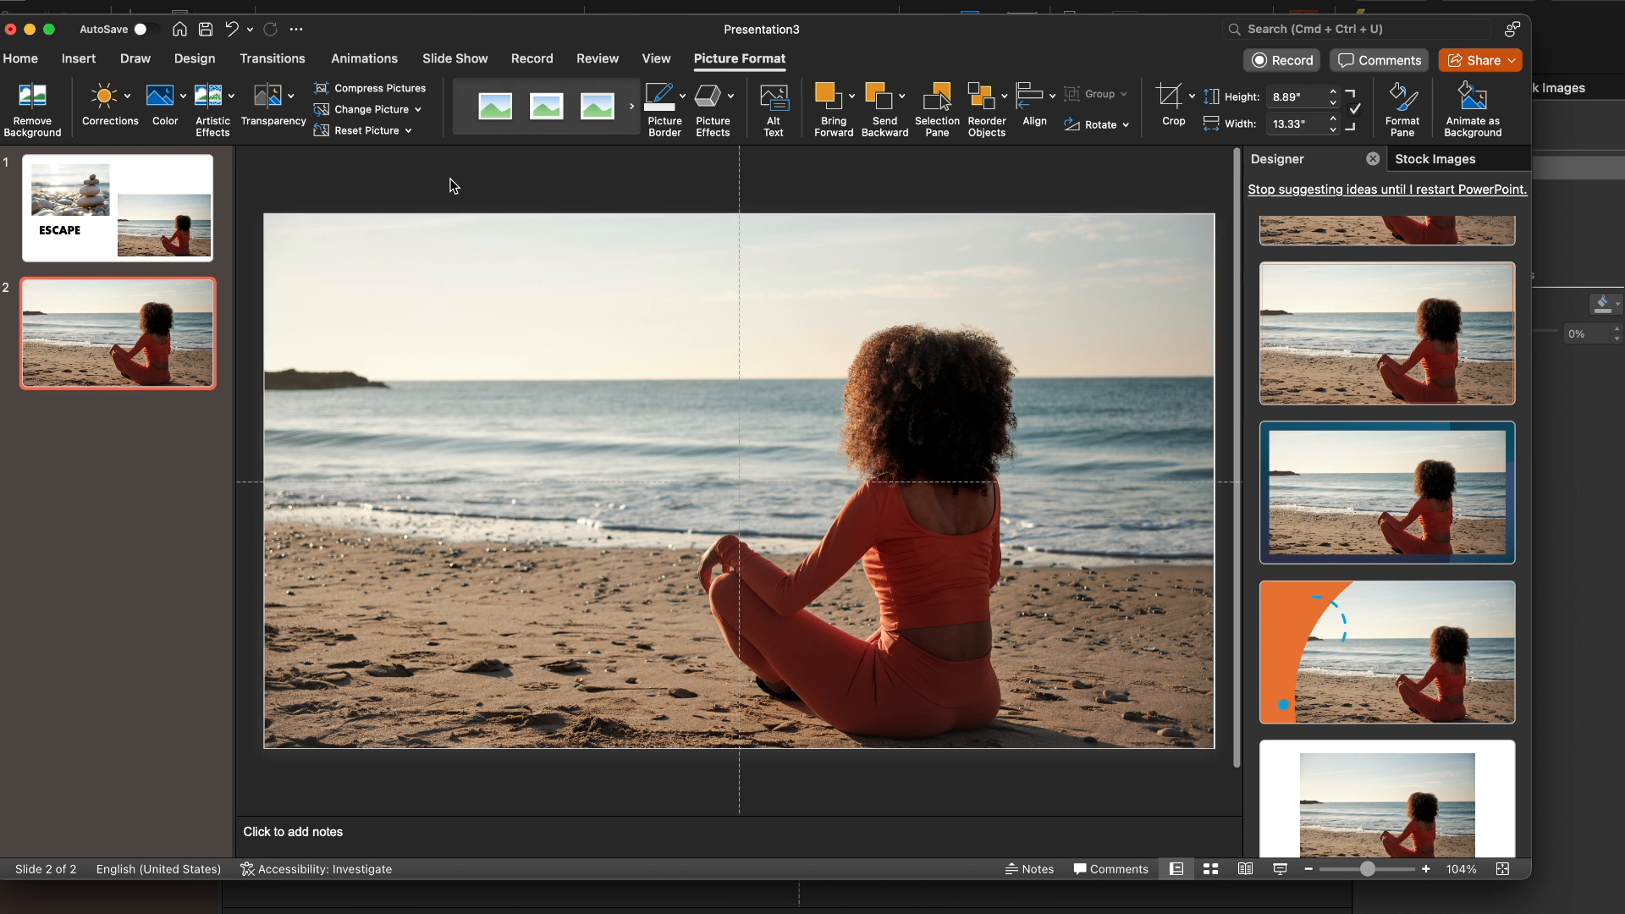
# Duplicate slide 2 and open the formatting options for the picture on the copy
pyautogui.click(1375, 160)
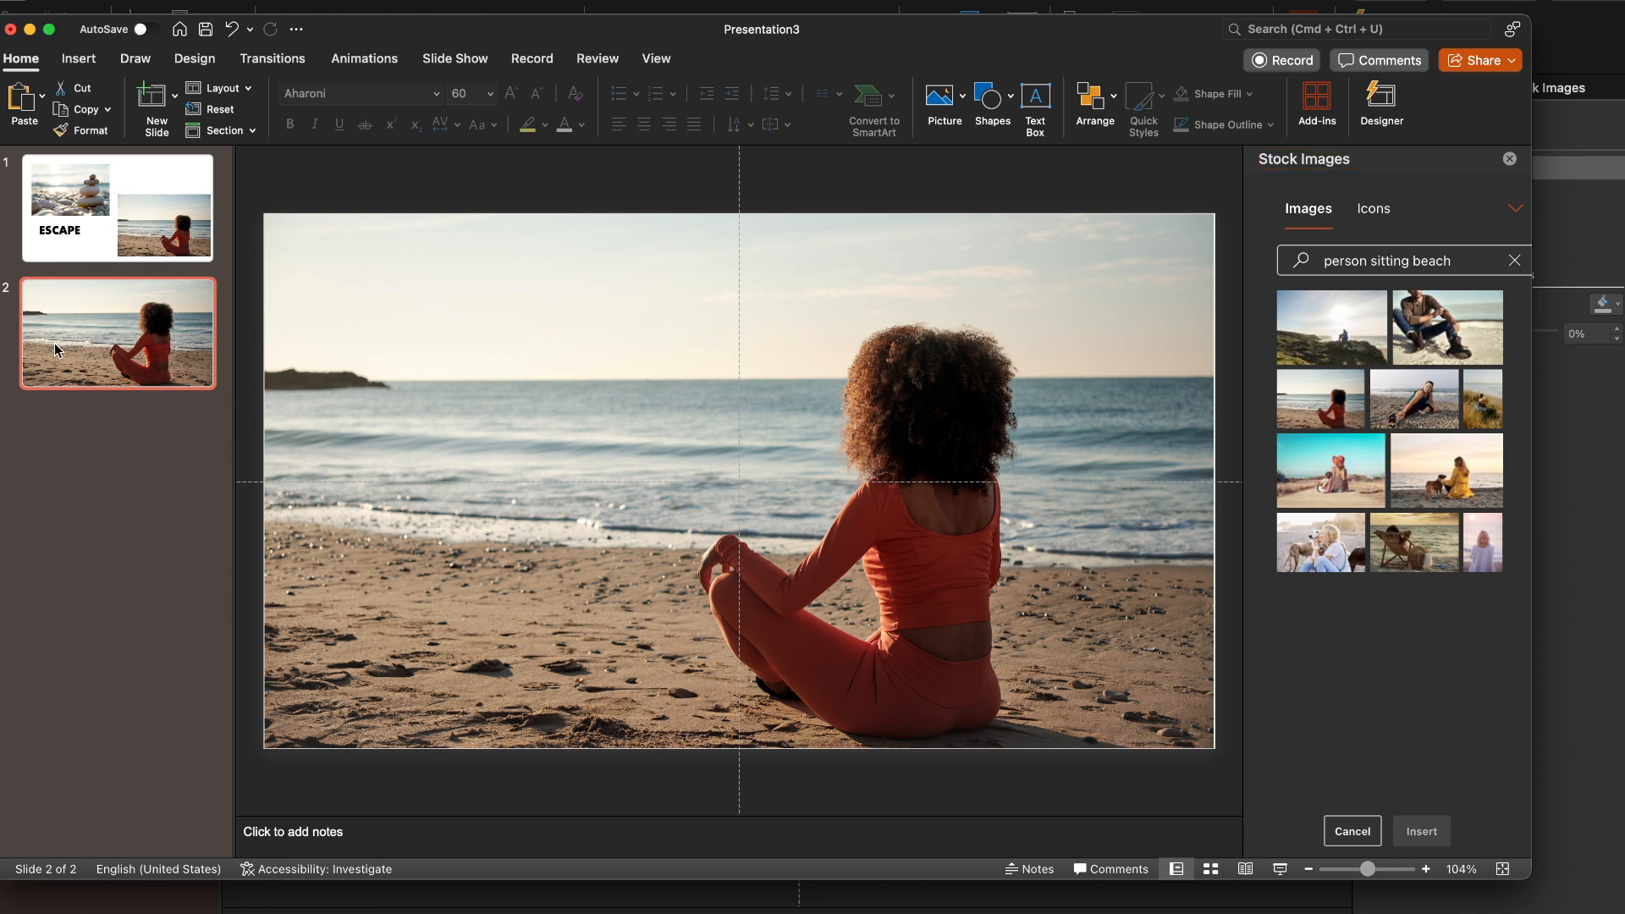
pyautogui.press('super+shift+d')
pyautogui.click(801, 558)
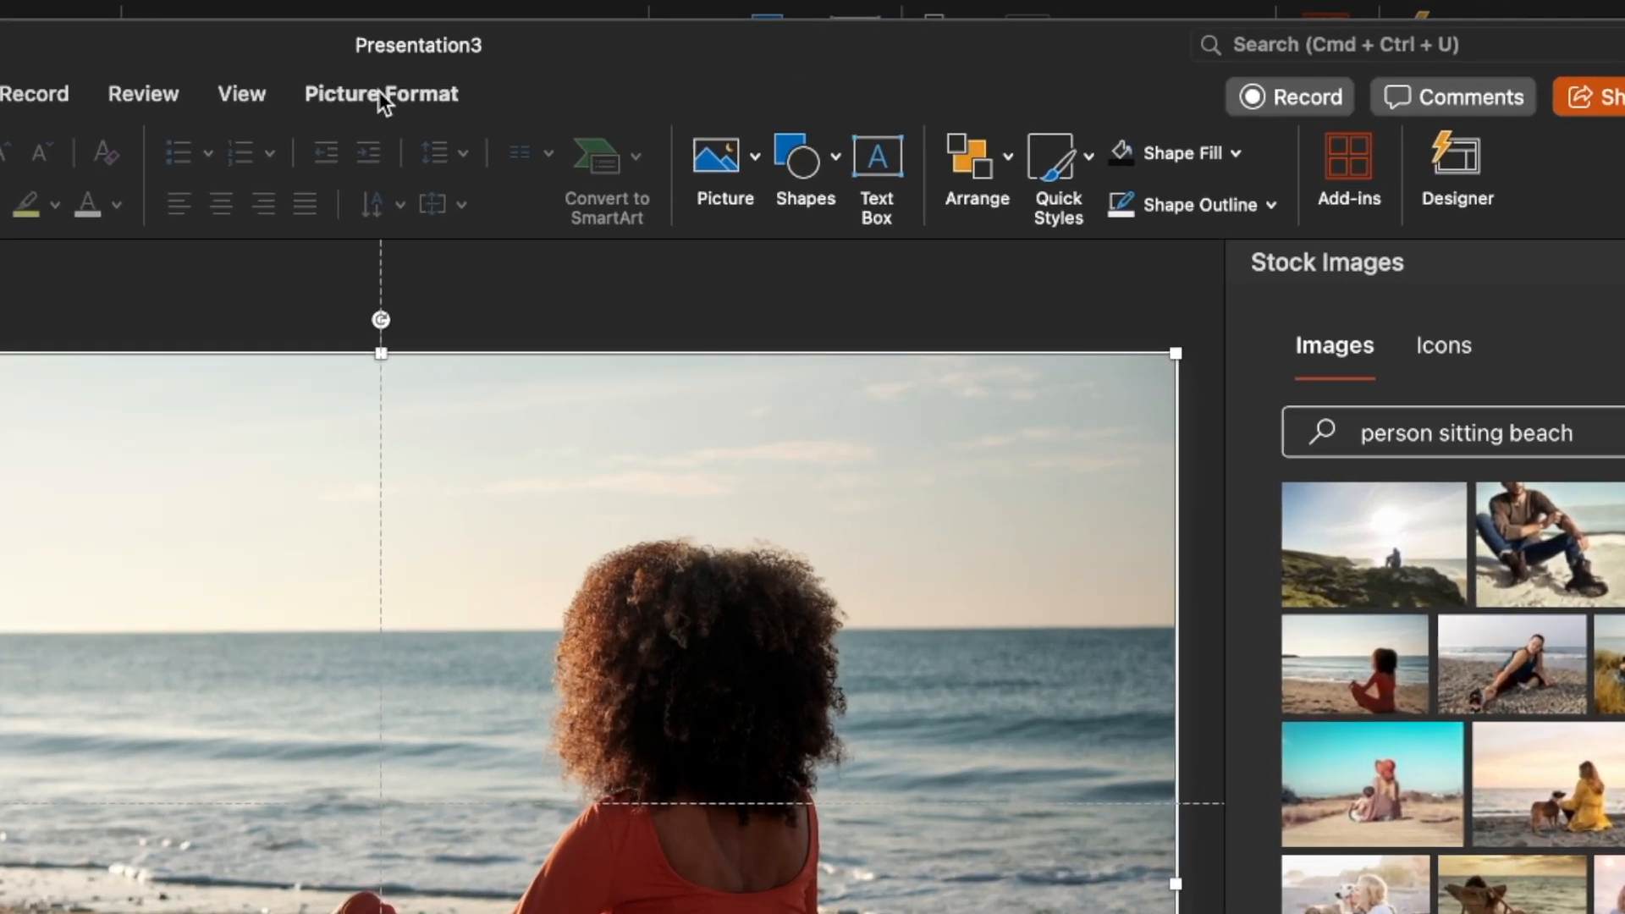
pyautogui.click(740, 59)
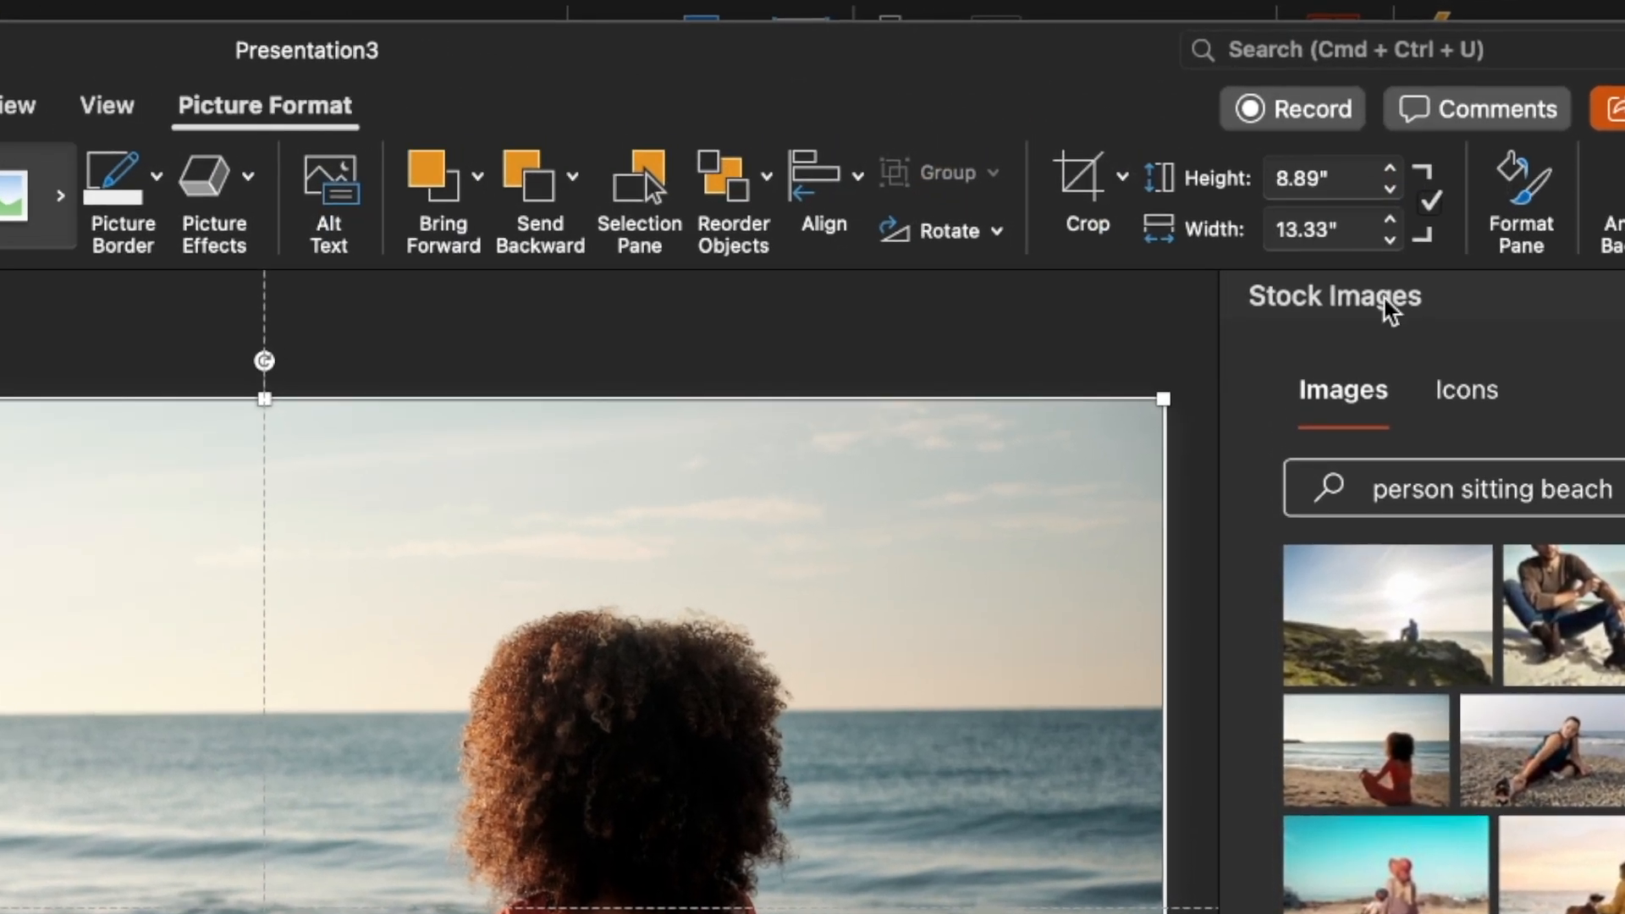
pyautogui.click(1521, 191)
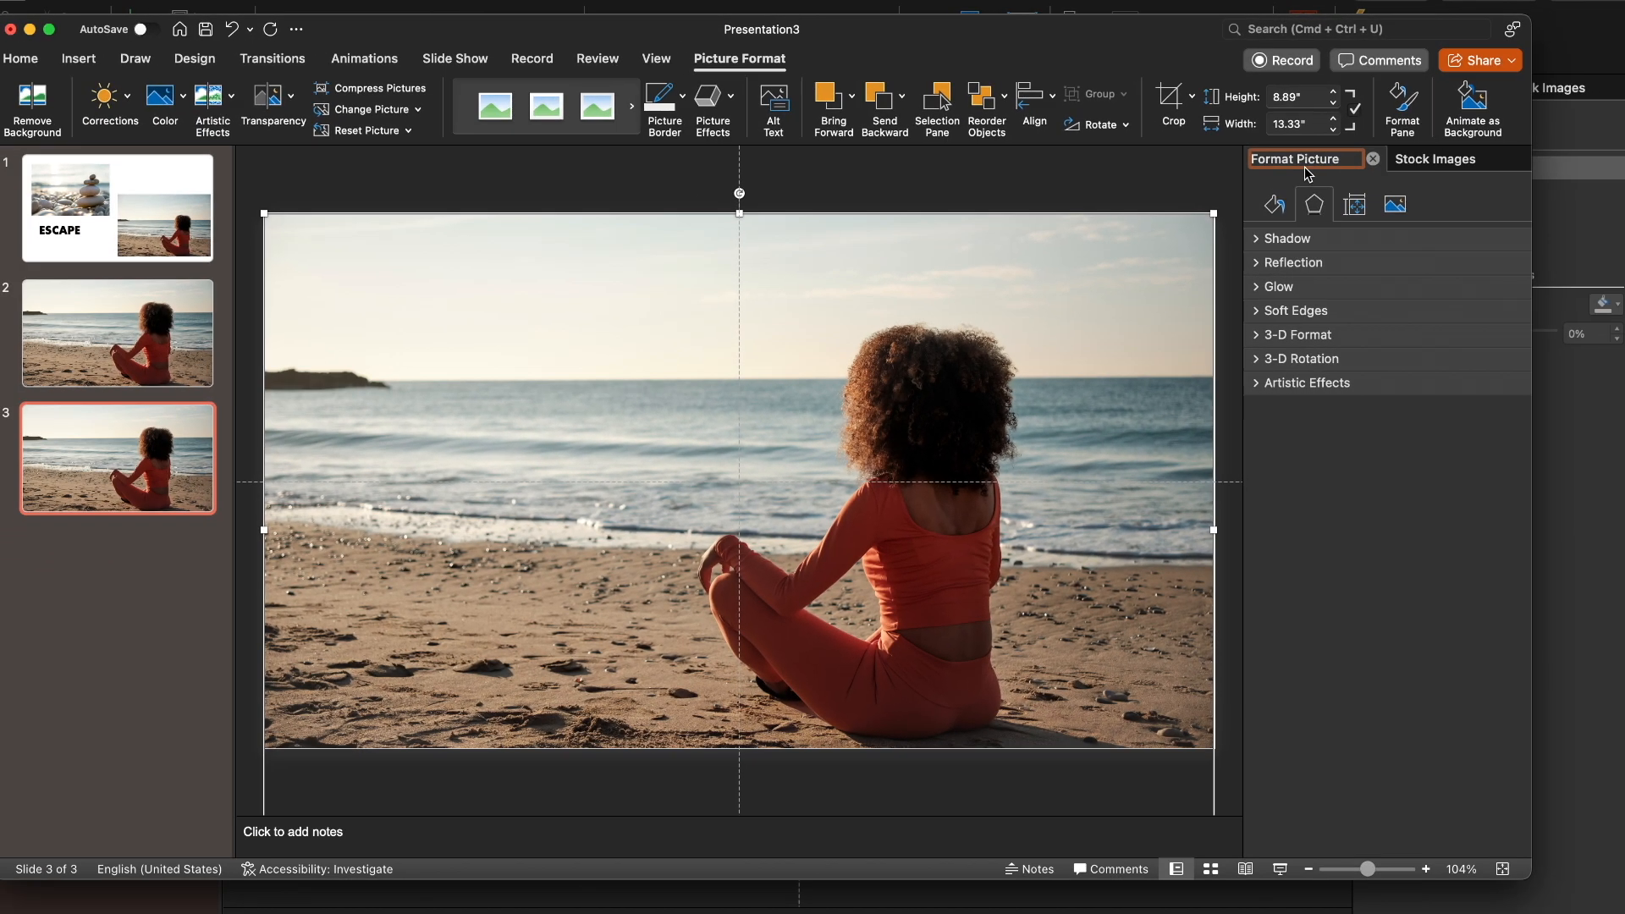
# Apply the Blur artistic effect to the picture on slide 3
pyautogui.click(1275, 204)
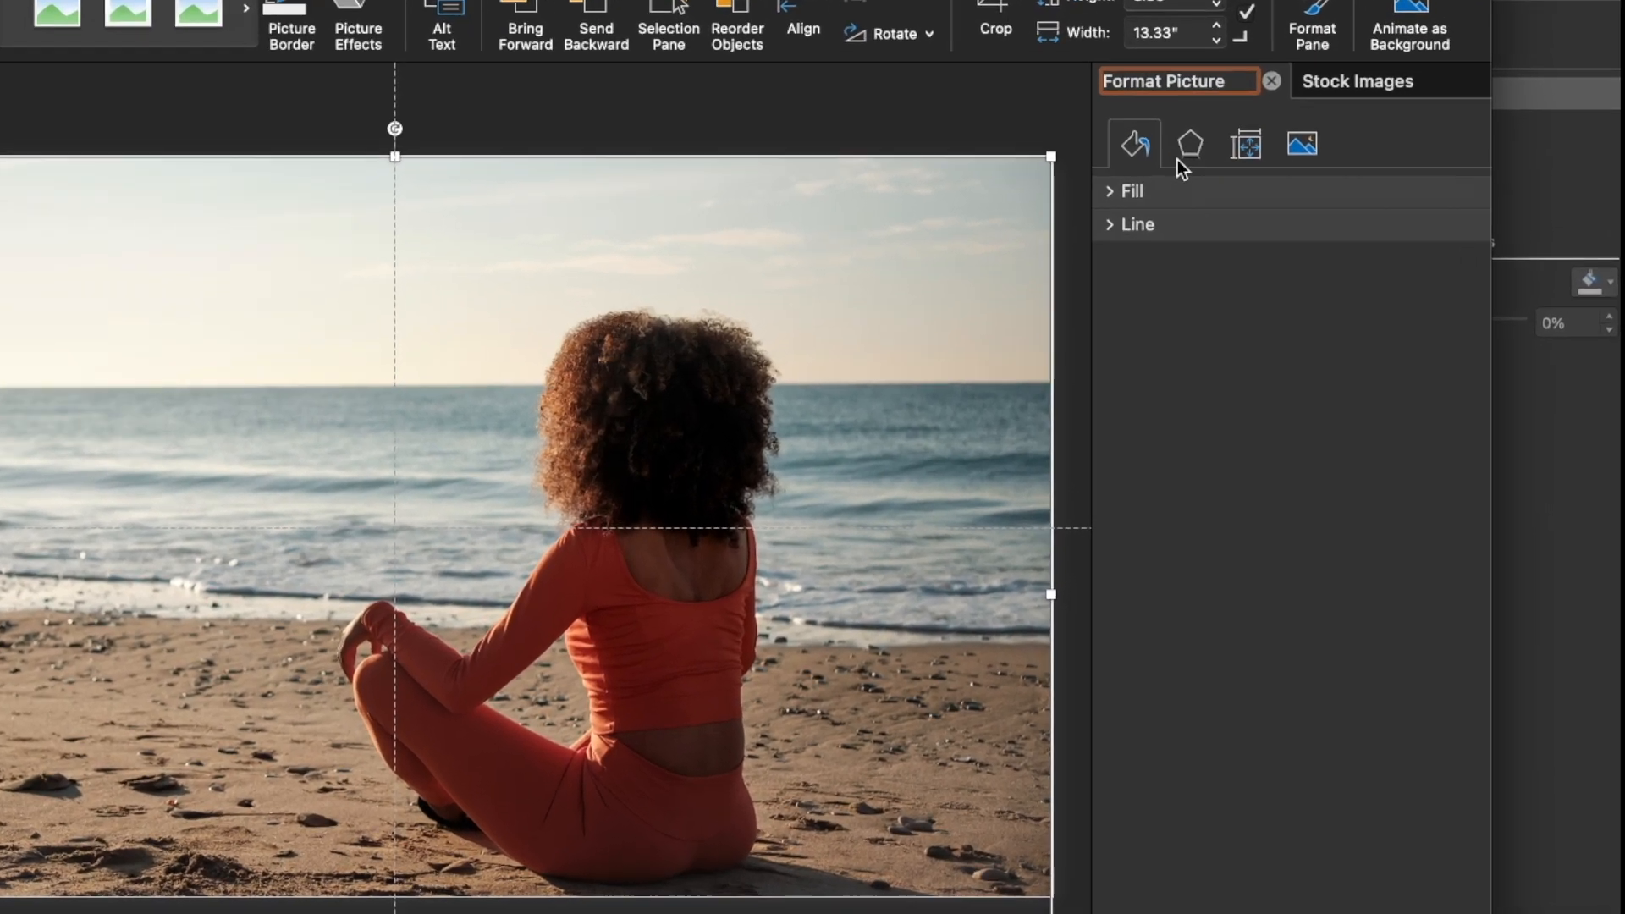
pyautogui.click(1314, 206)
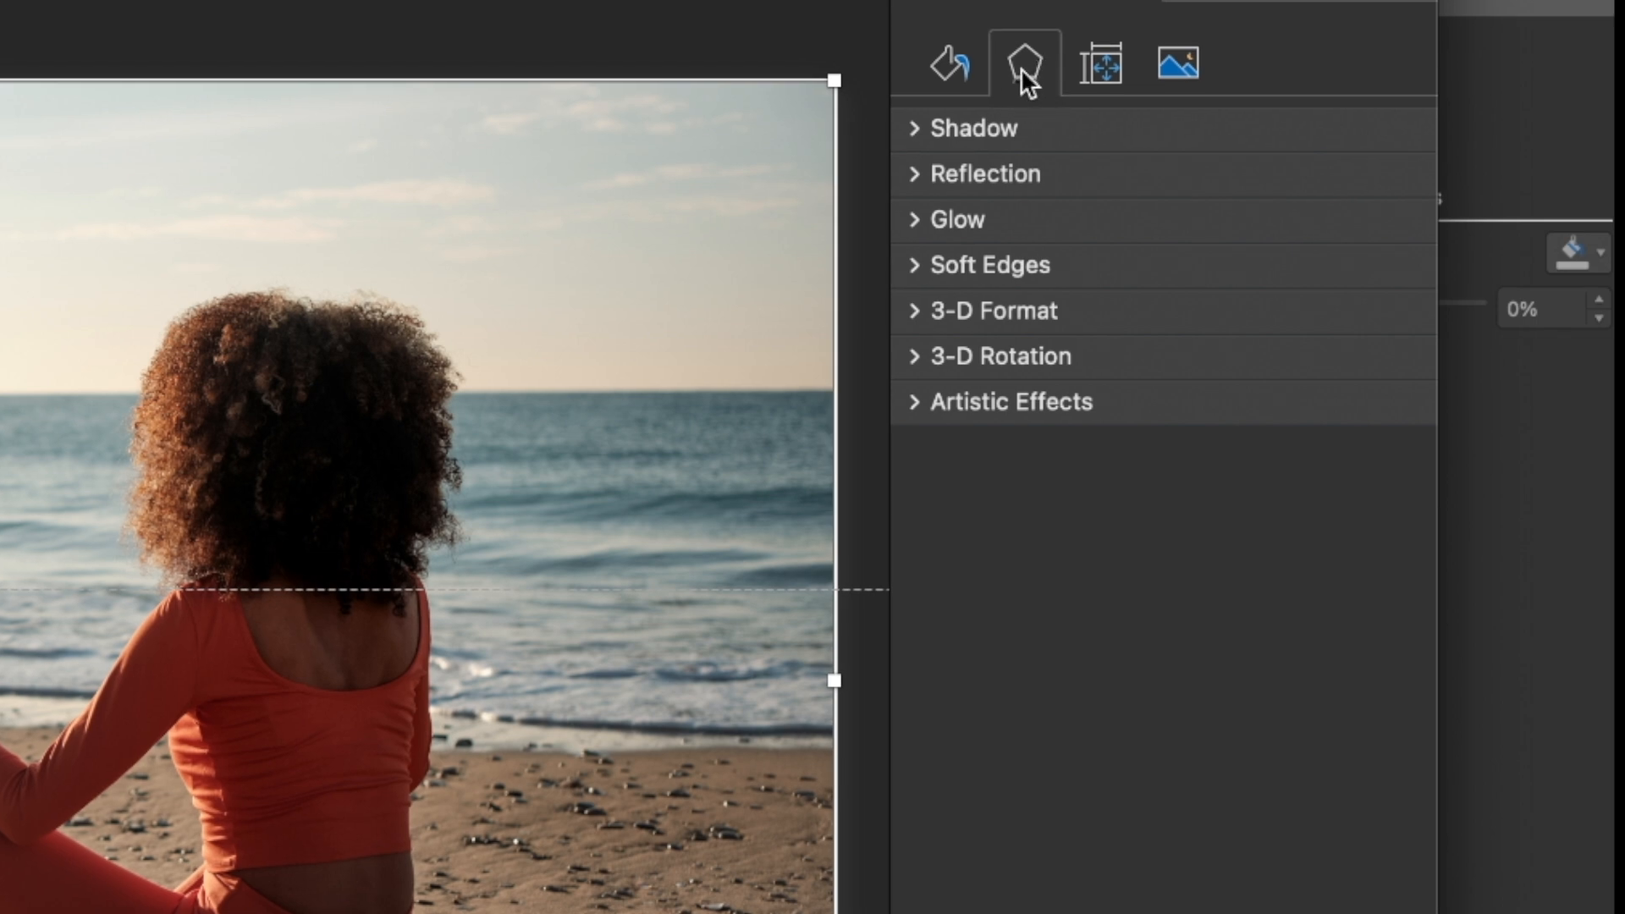
pyautogui.click(912, 401)
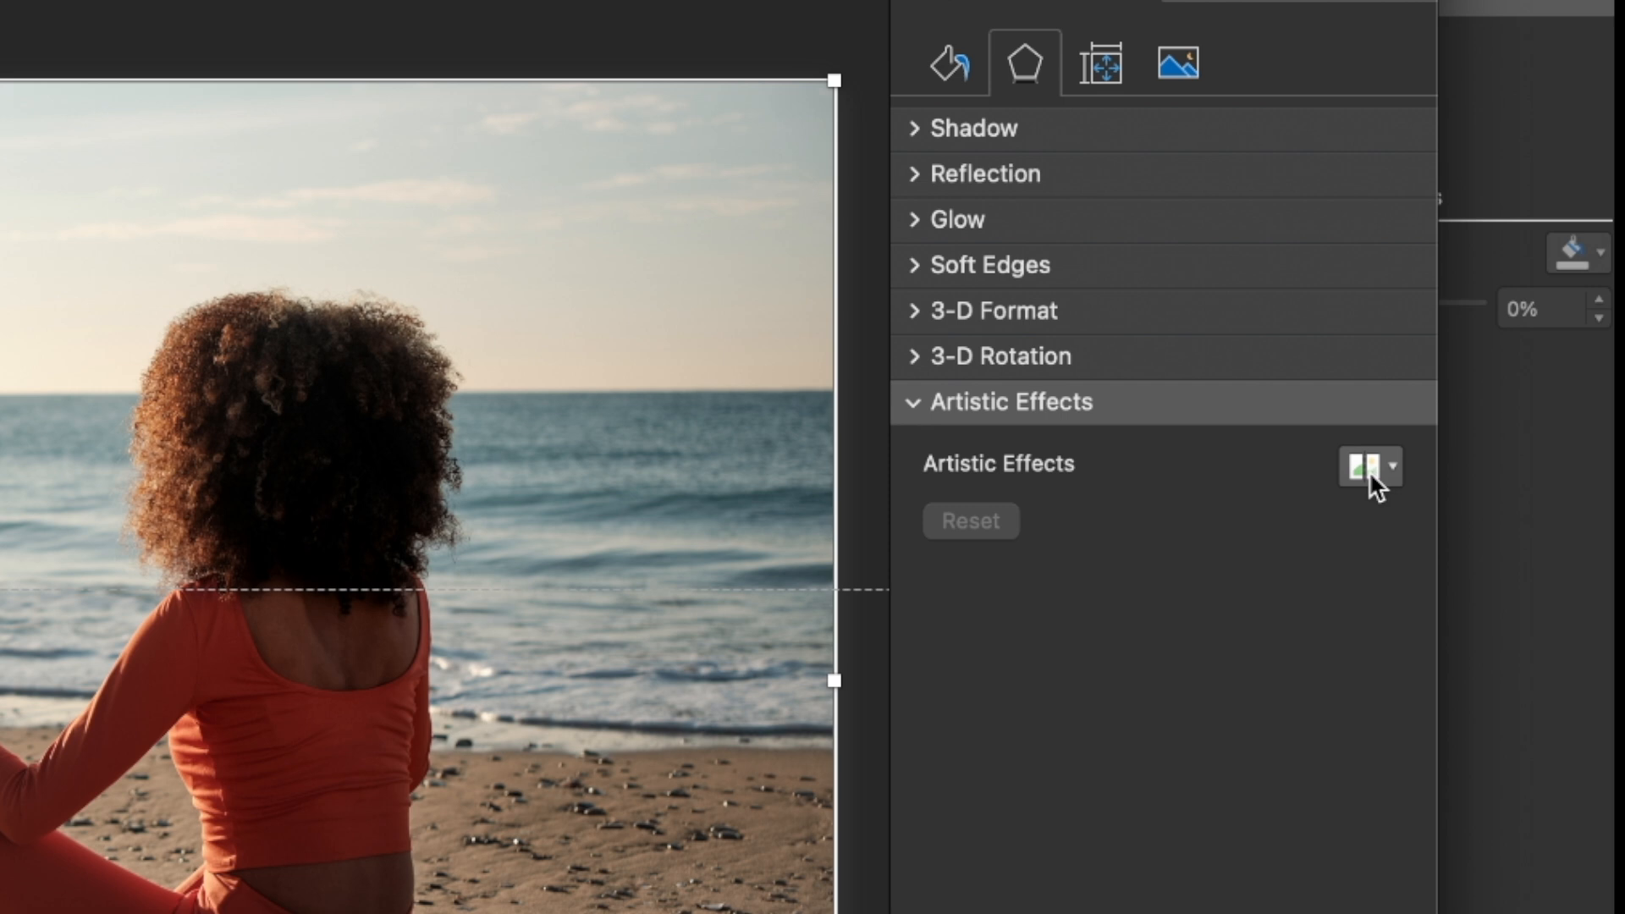
pyautogui.click(1369, 470)
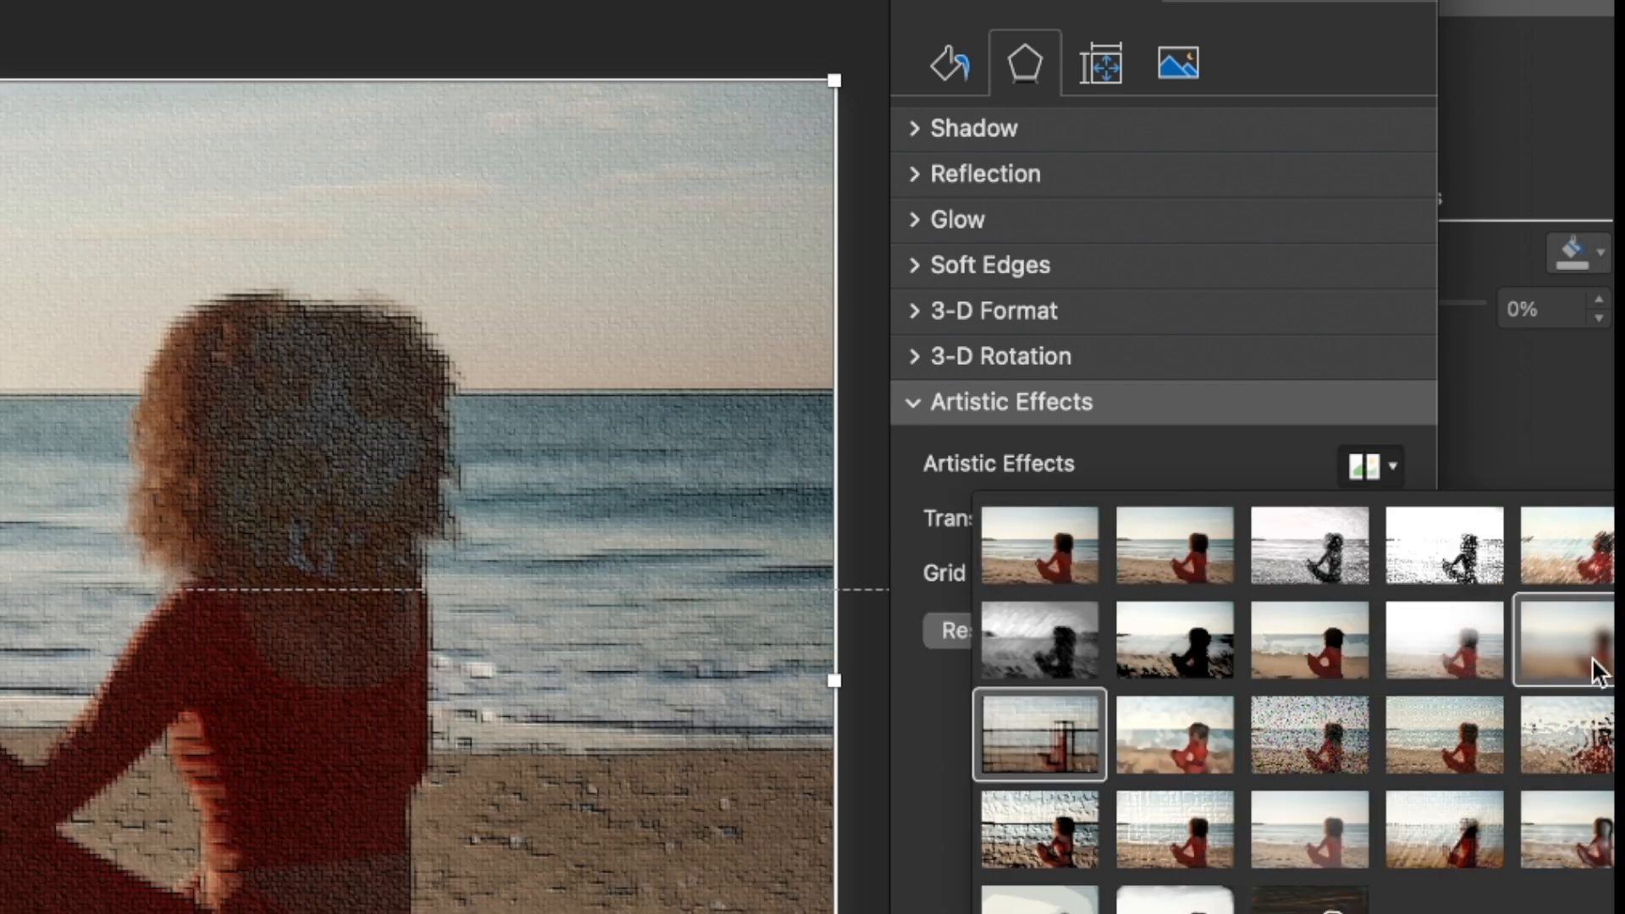
pyautogui.click(1598, 671)
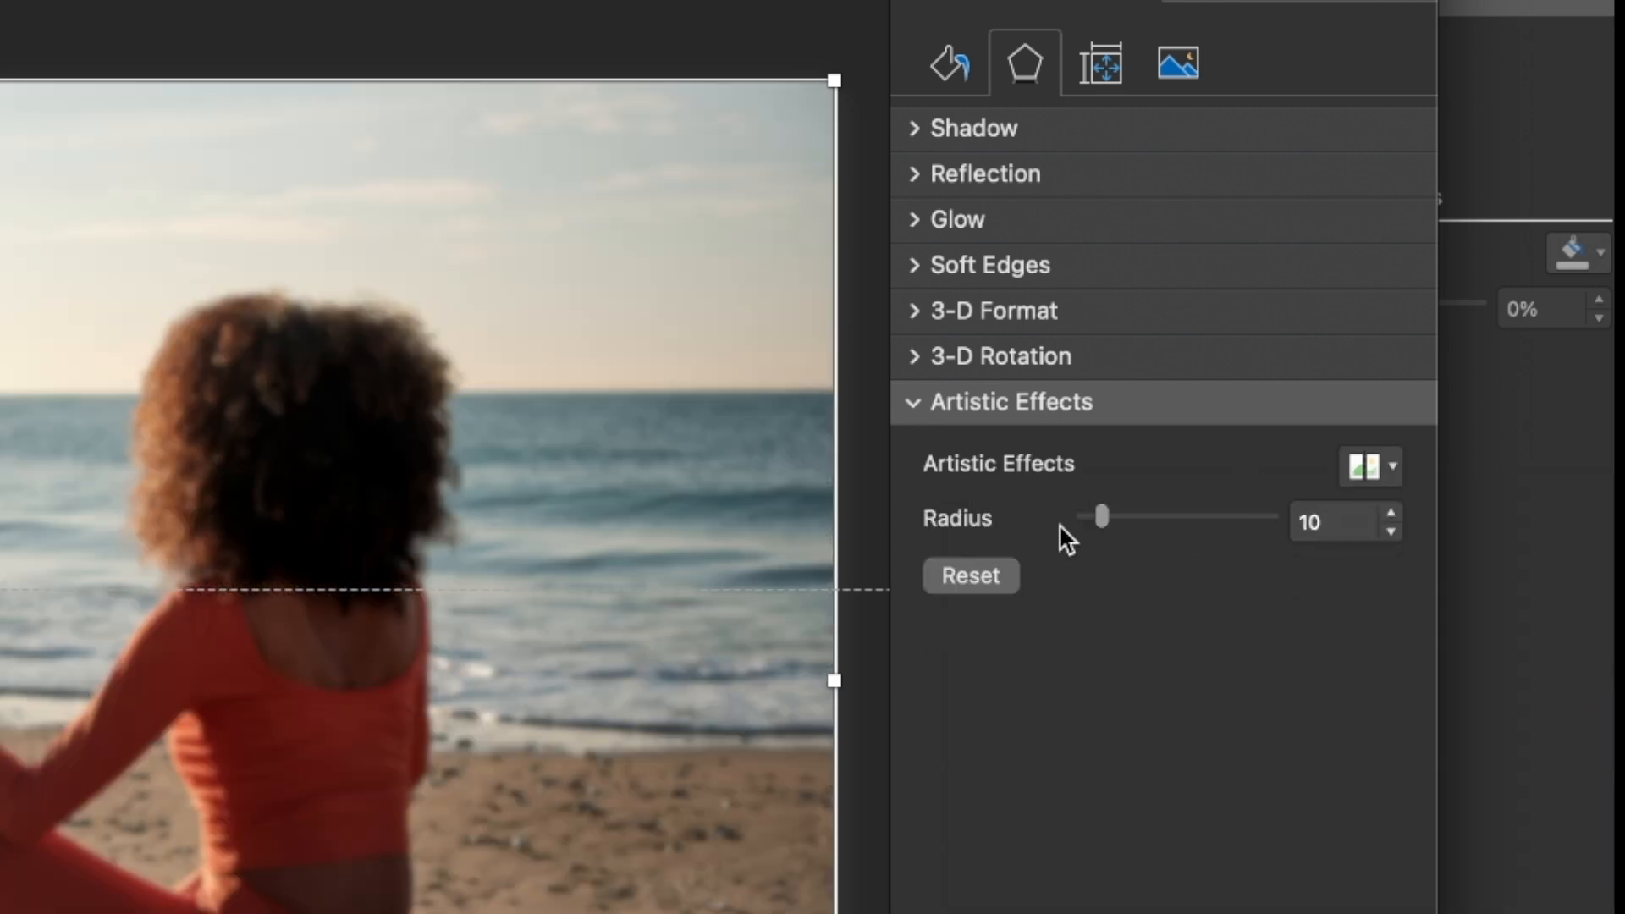
# Set the blur radius to 0, try it at 97, and return it to 0
pyautogui.moveTo(1098, 527); pyautogui.dragTo(1005, 526)
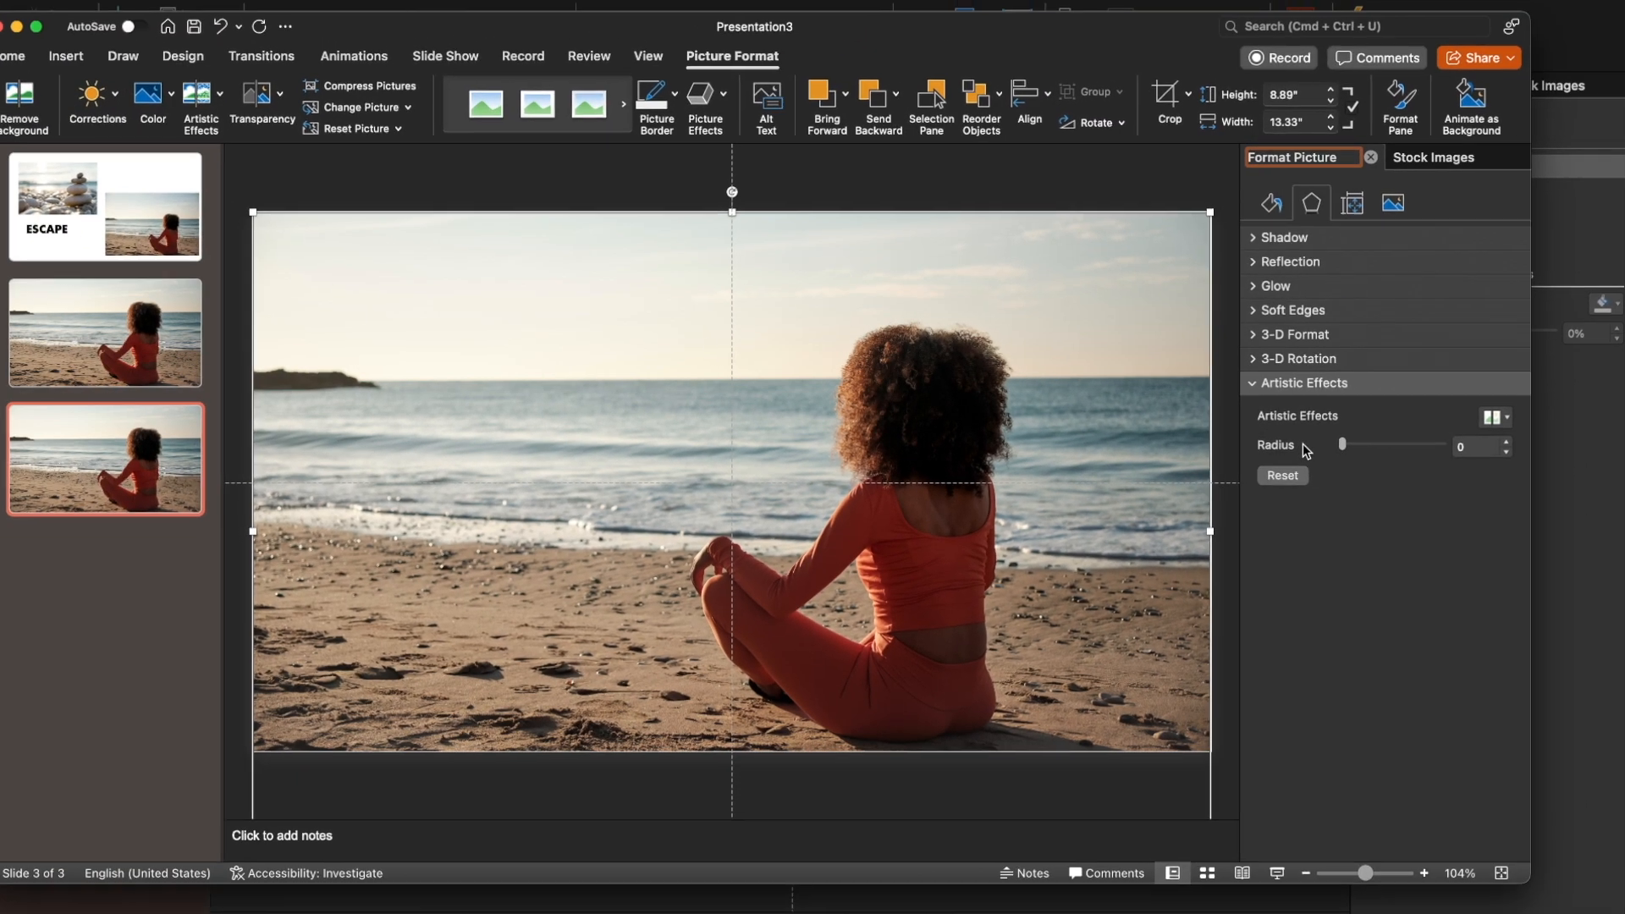
pyautogui.moveTo(1343, 445); pyautogui.dragTo(1446, 446)
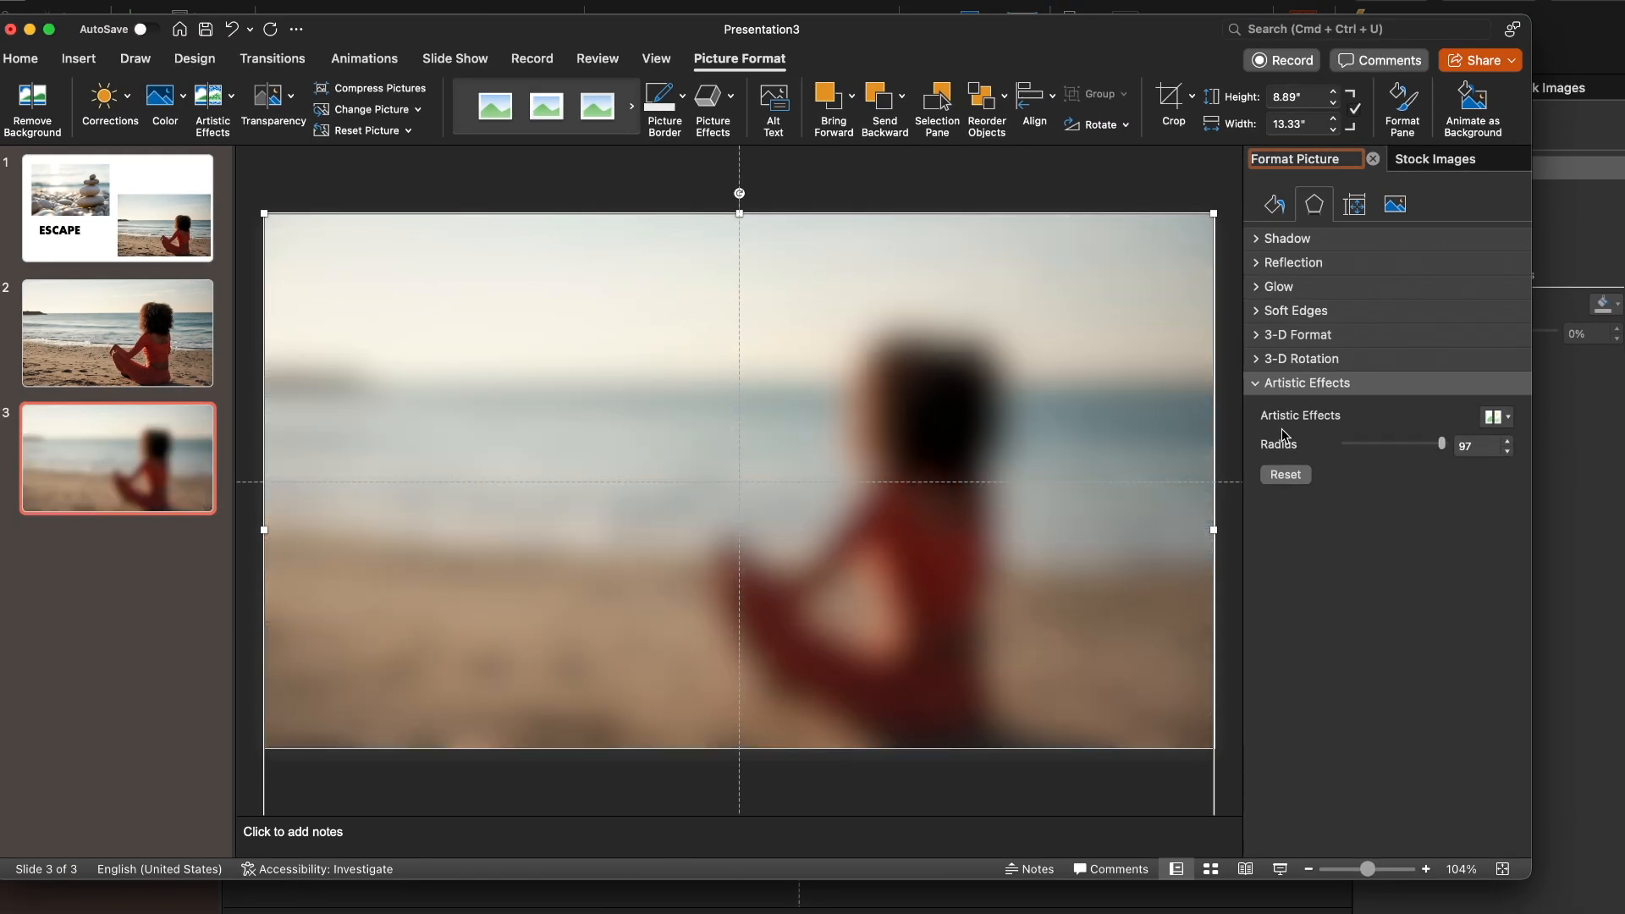
pyautogui.moveTo(1282, 432); pyautogui.dragTo(1241, 438)
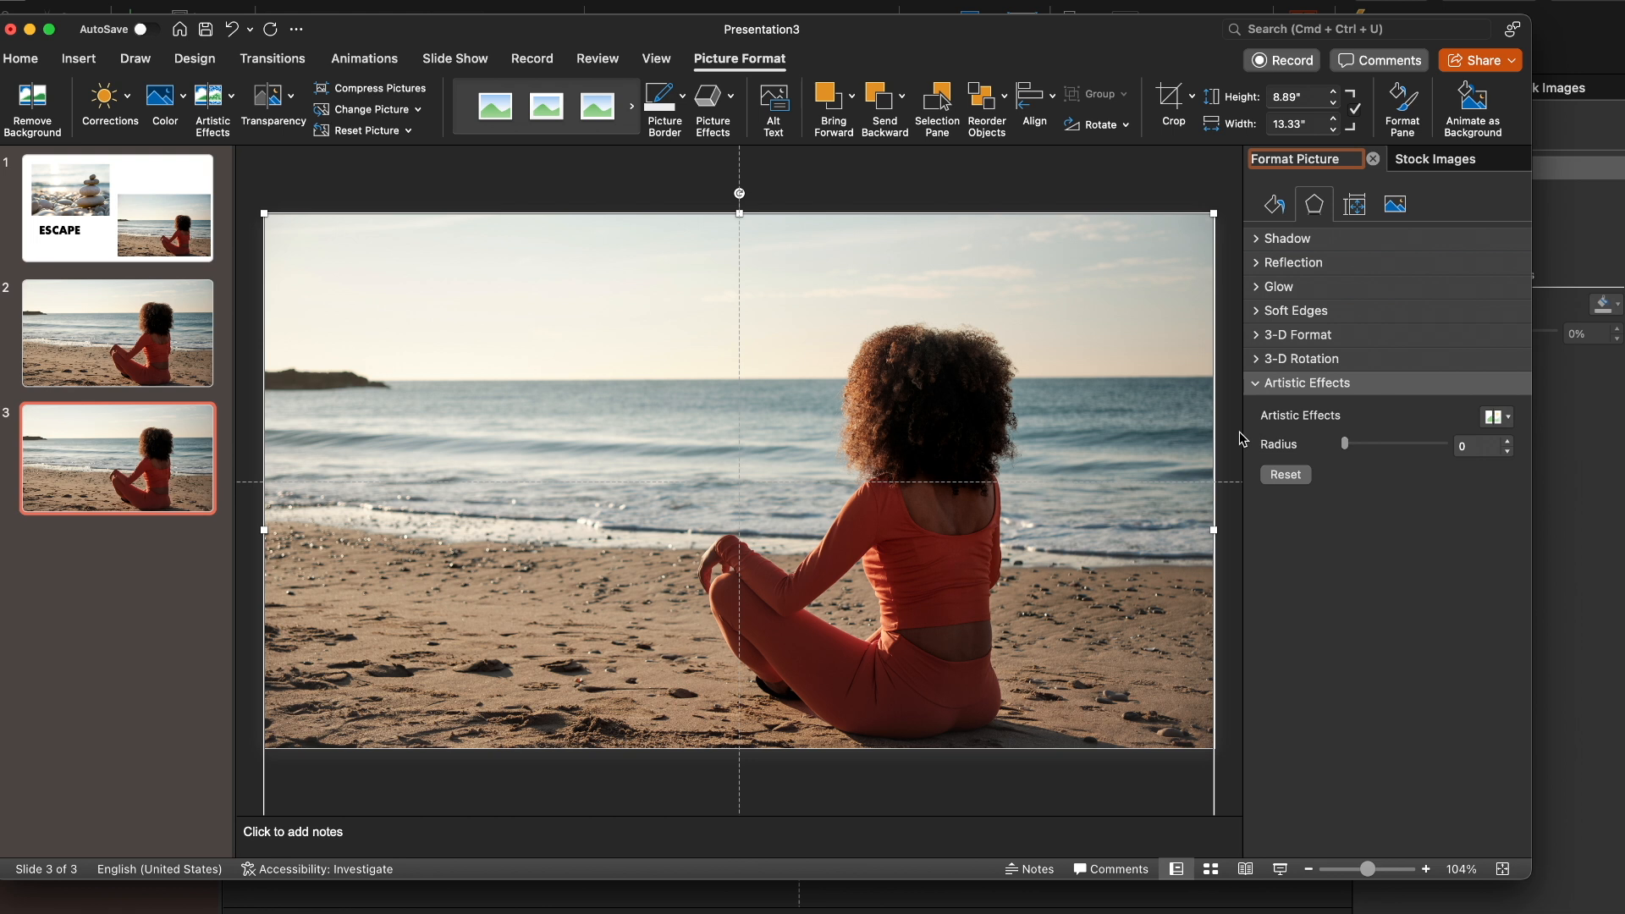
# Try softening the picture on slide 3 by setting its sharpness to -100%, and undo the correction
pyautogui.click(1395, 204)
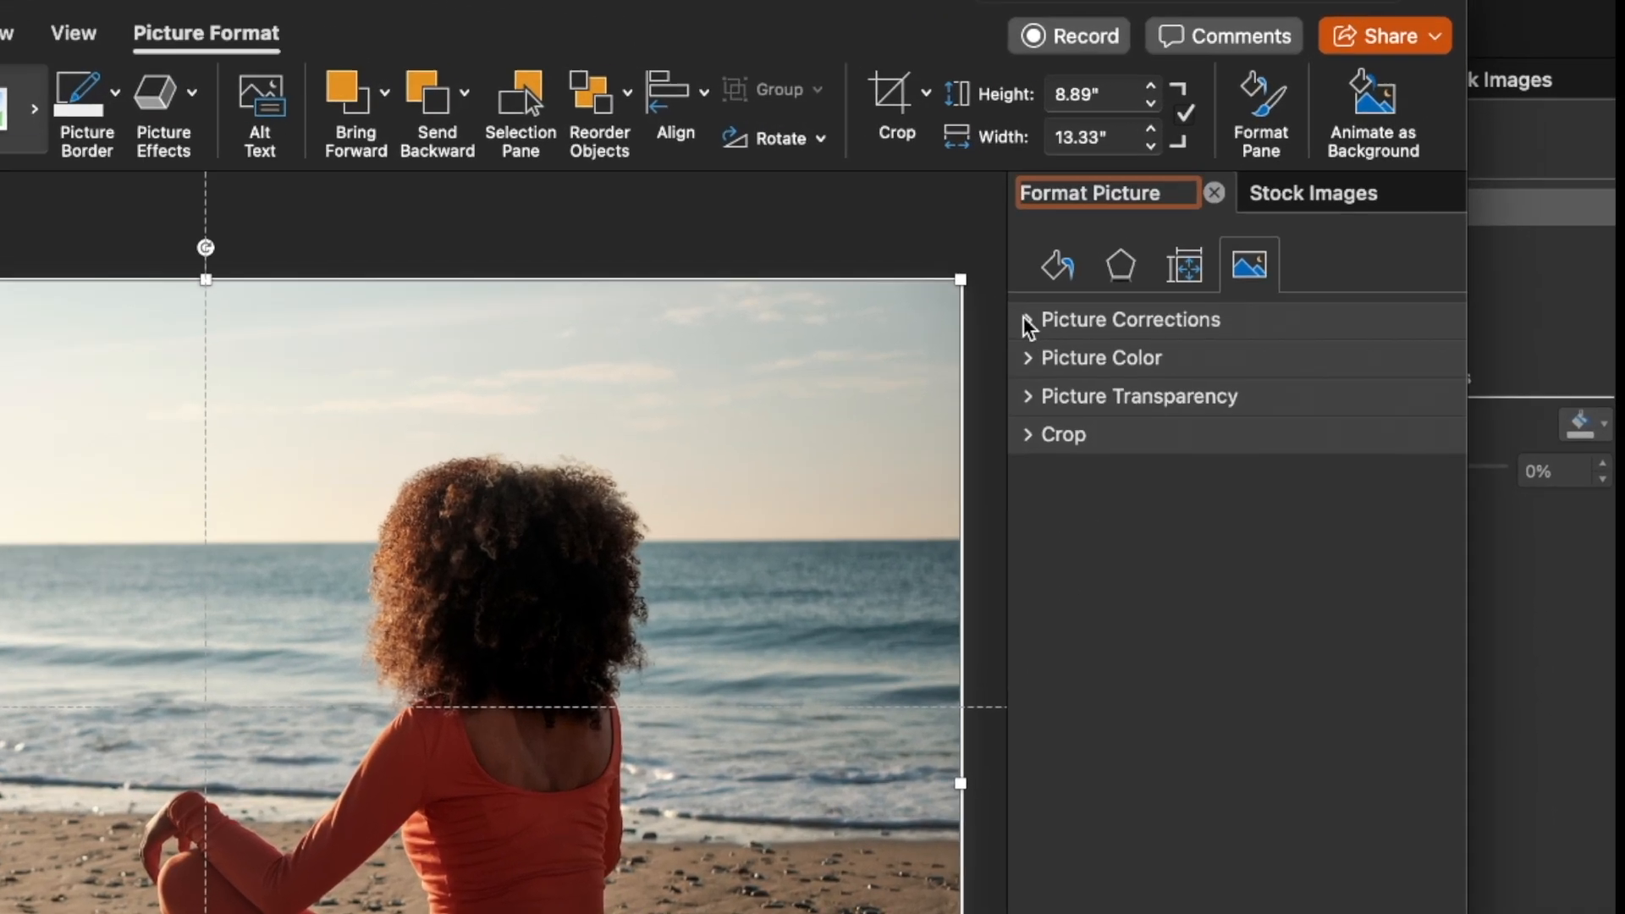
pyautogui.click(1257, 240)
pyautogui.moveTo(1184, 541); pyautogui.dragTo(1124, 553)
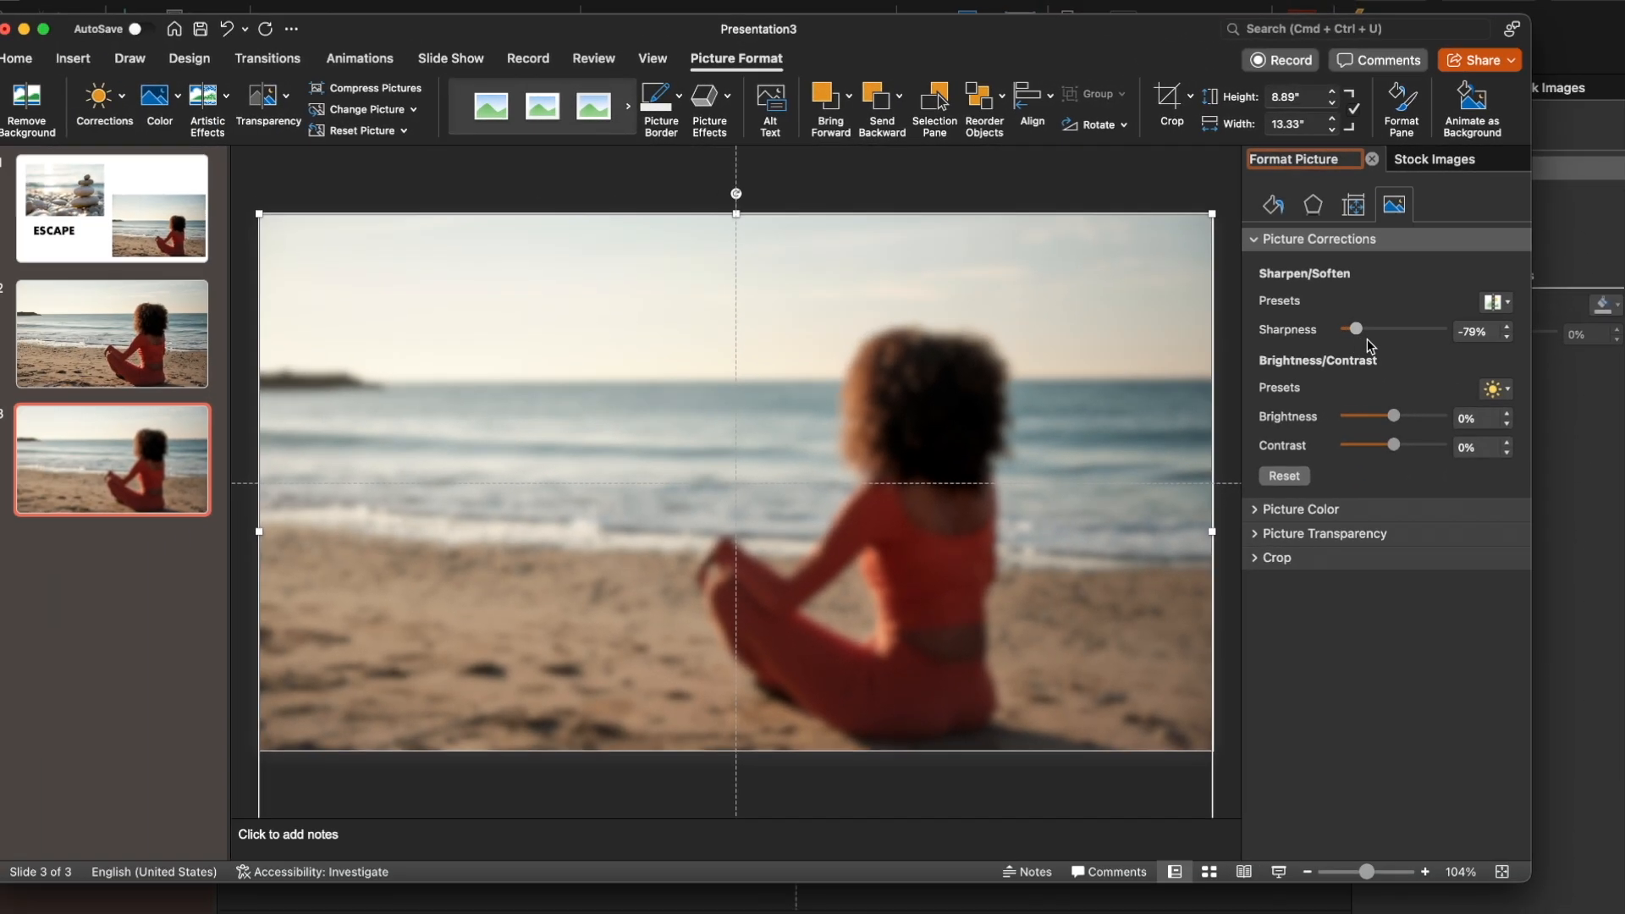
pyautogui.moveTo(1368, 338); pyautogui.dragTo(1267, 356)
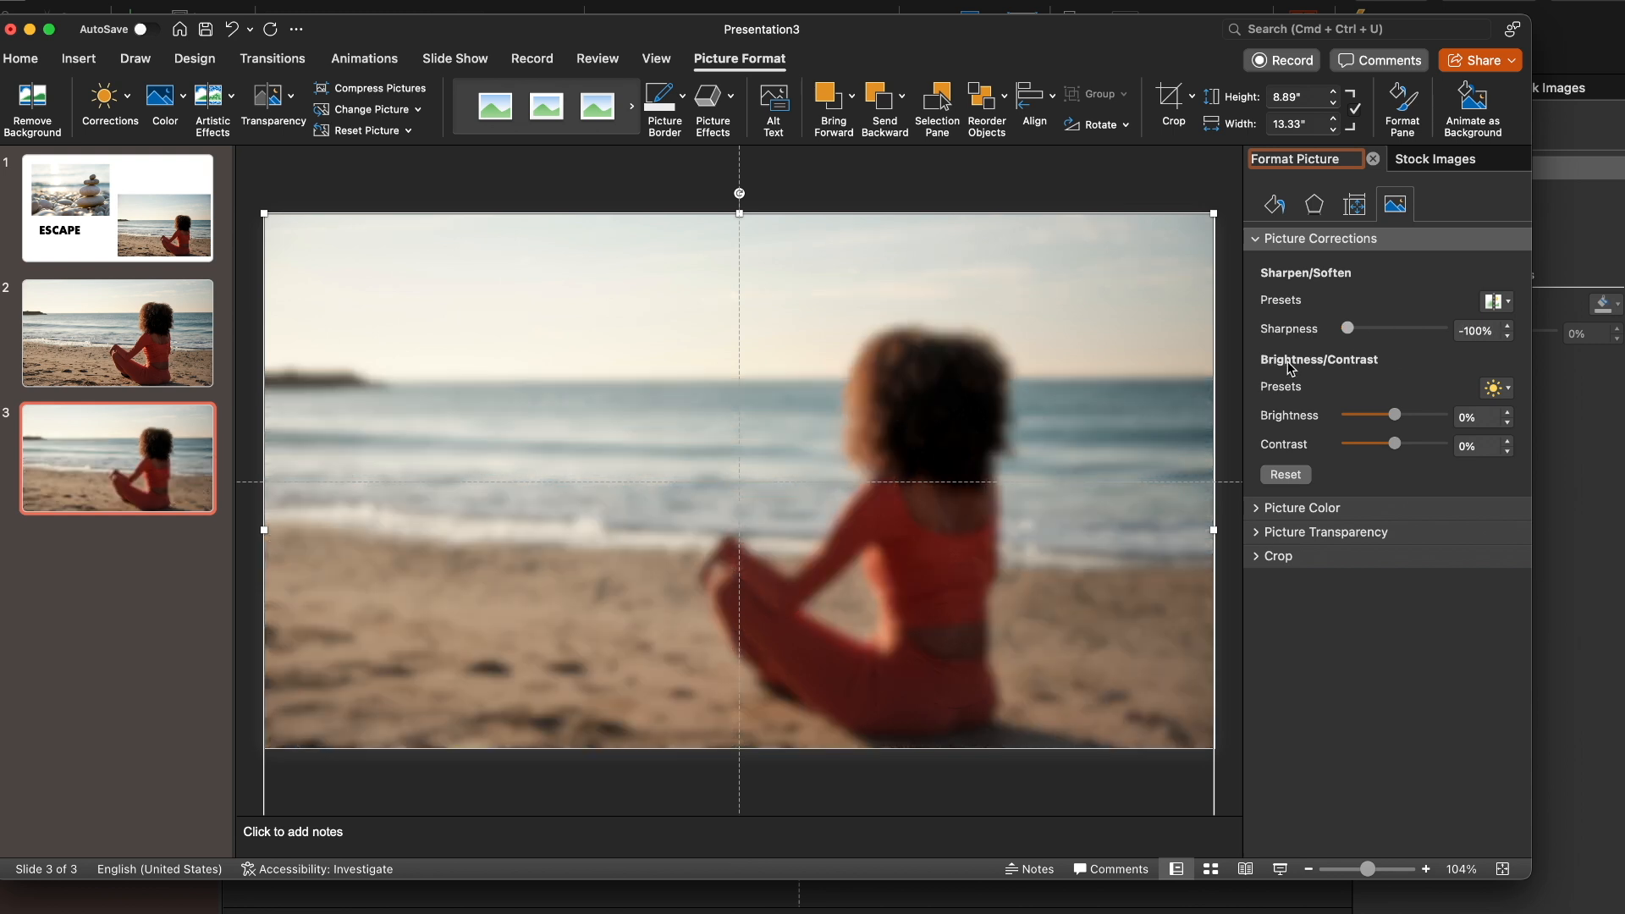
pyautogui.press('super+z')
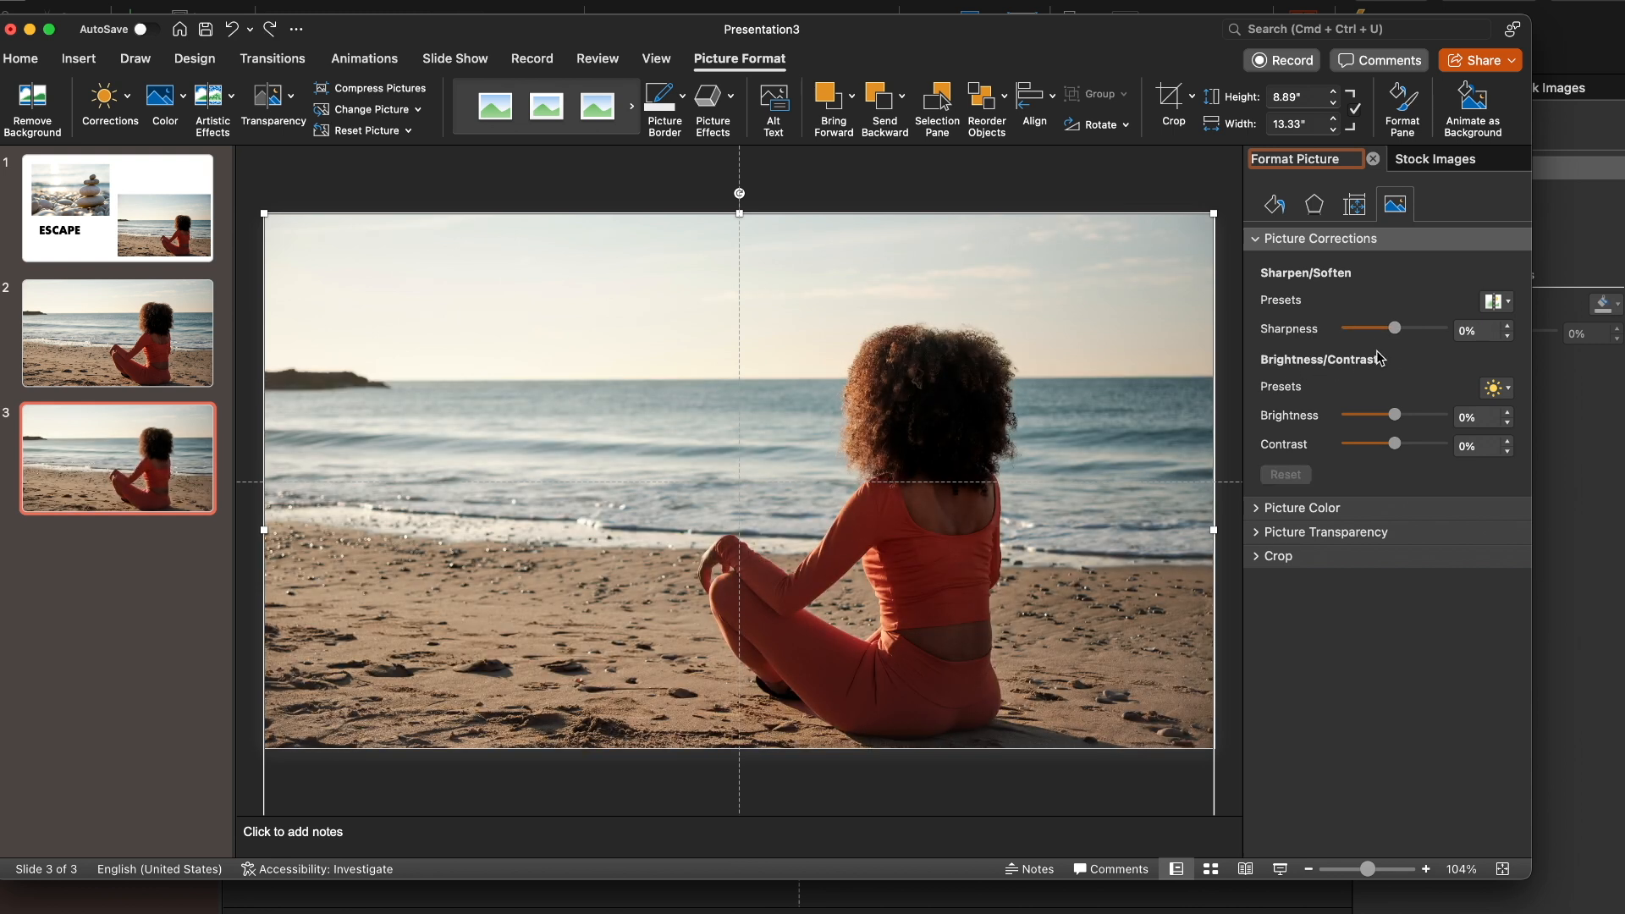
# Set the Blur effect's radius on the slide 3 picture to 60 and compare the result with slide 2
pyautogui.click(1315, 207)
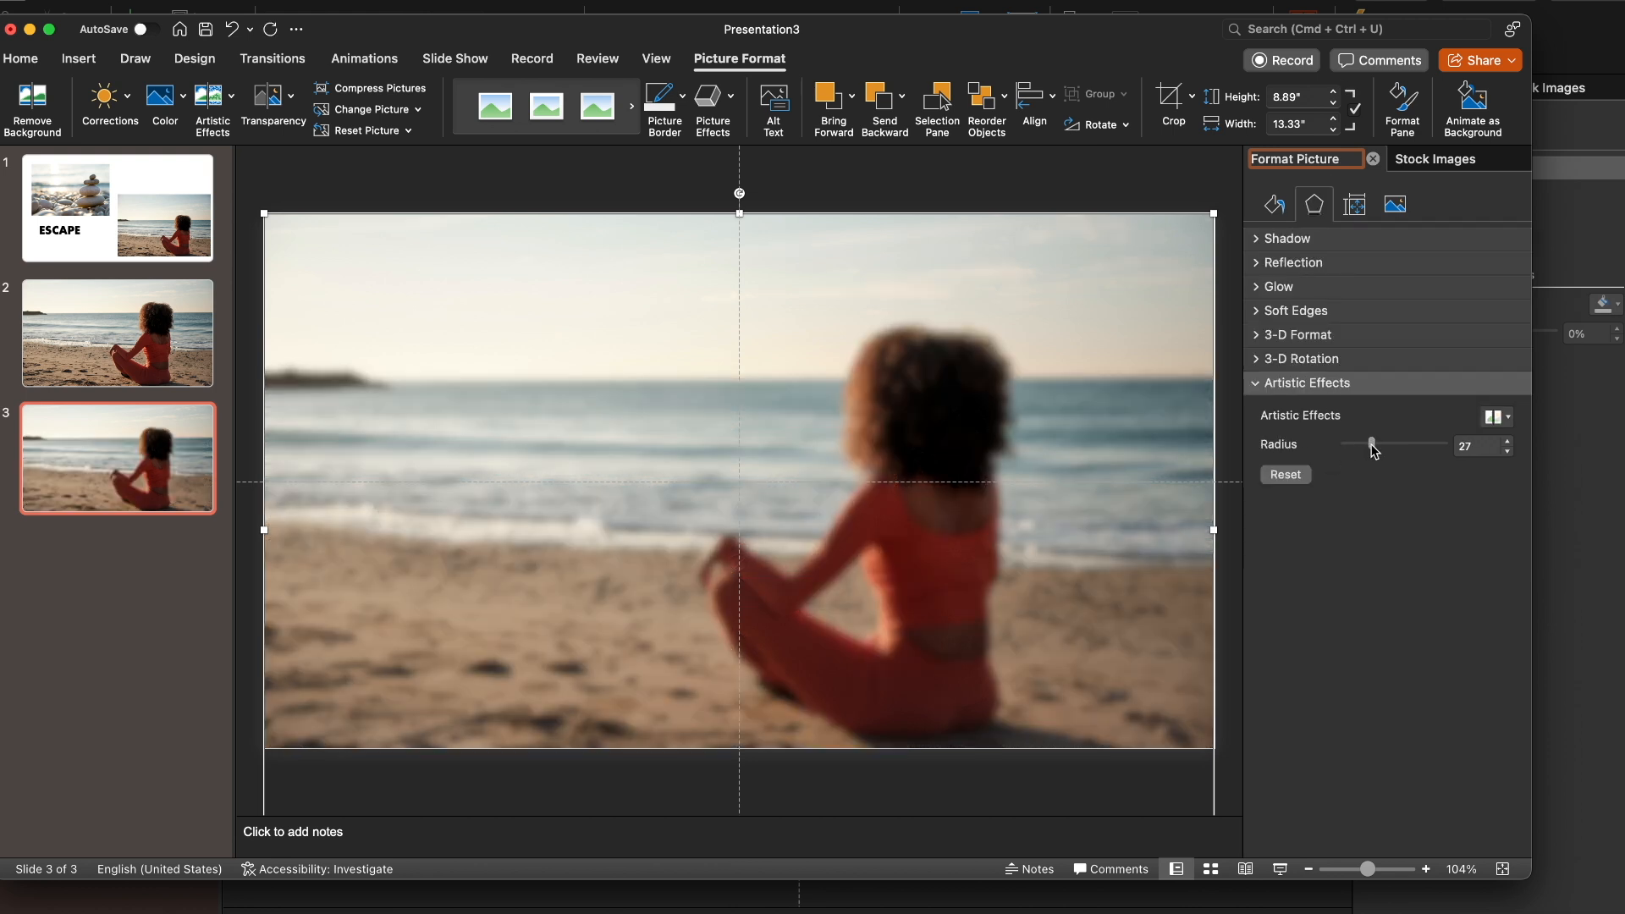
pyautogui.click(1498, 416)
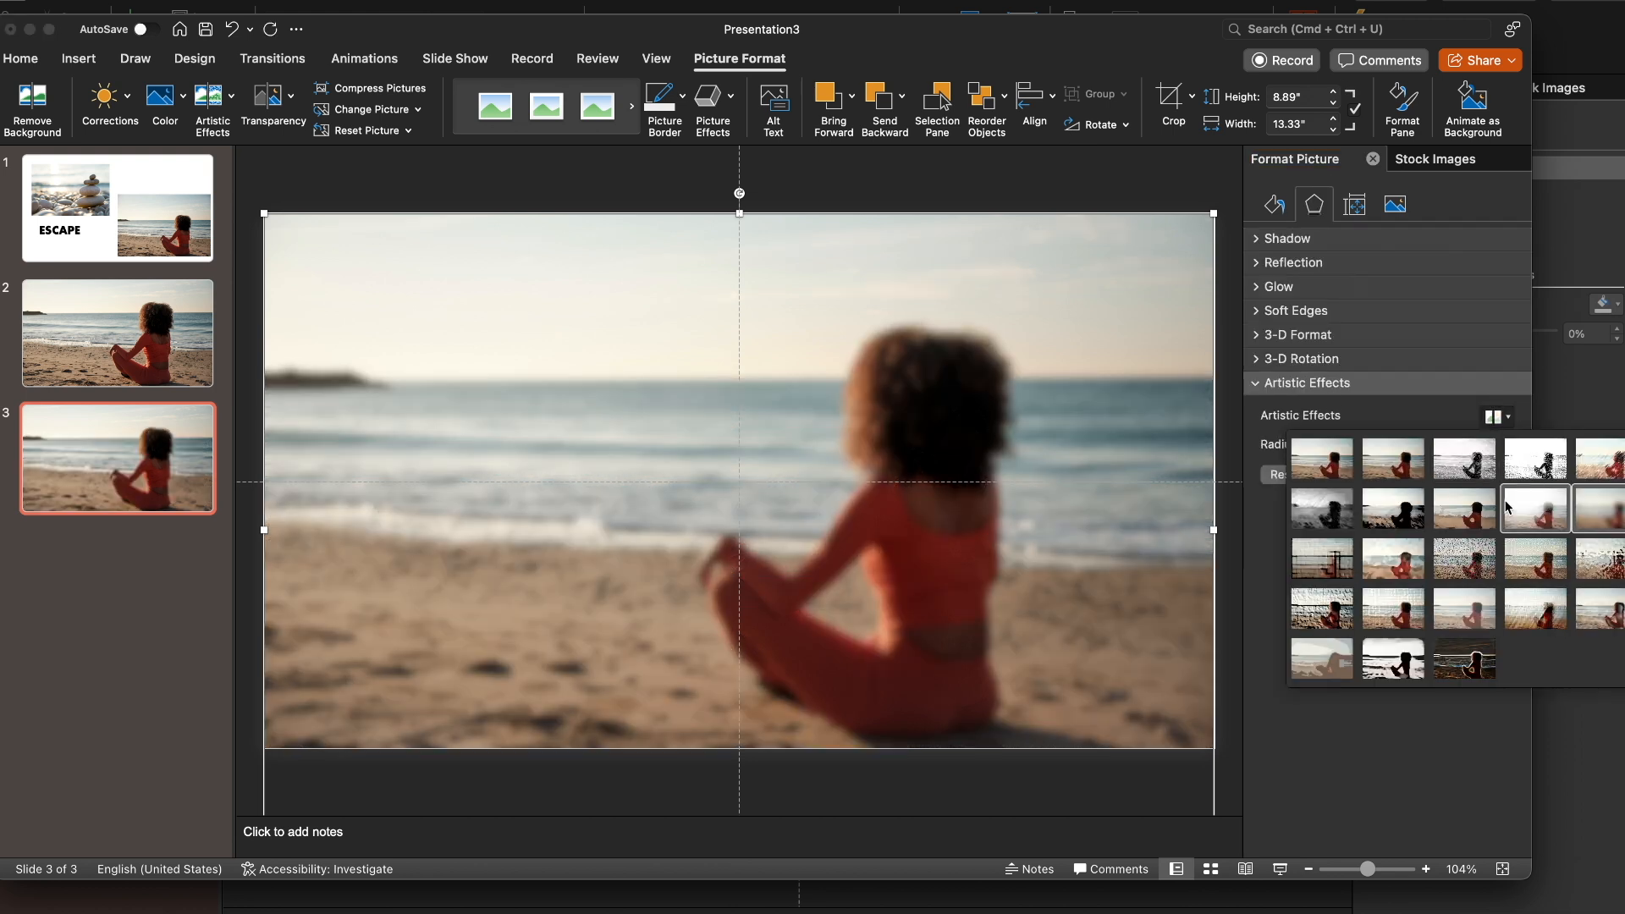
pyautogui.click(1429, 407)
pyautogui.moveTo(1380, 446); pyautogui.dragTo(1416, 450)
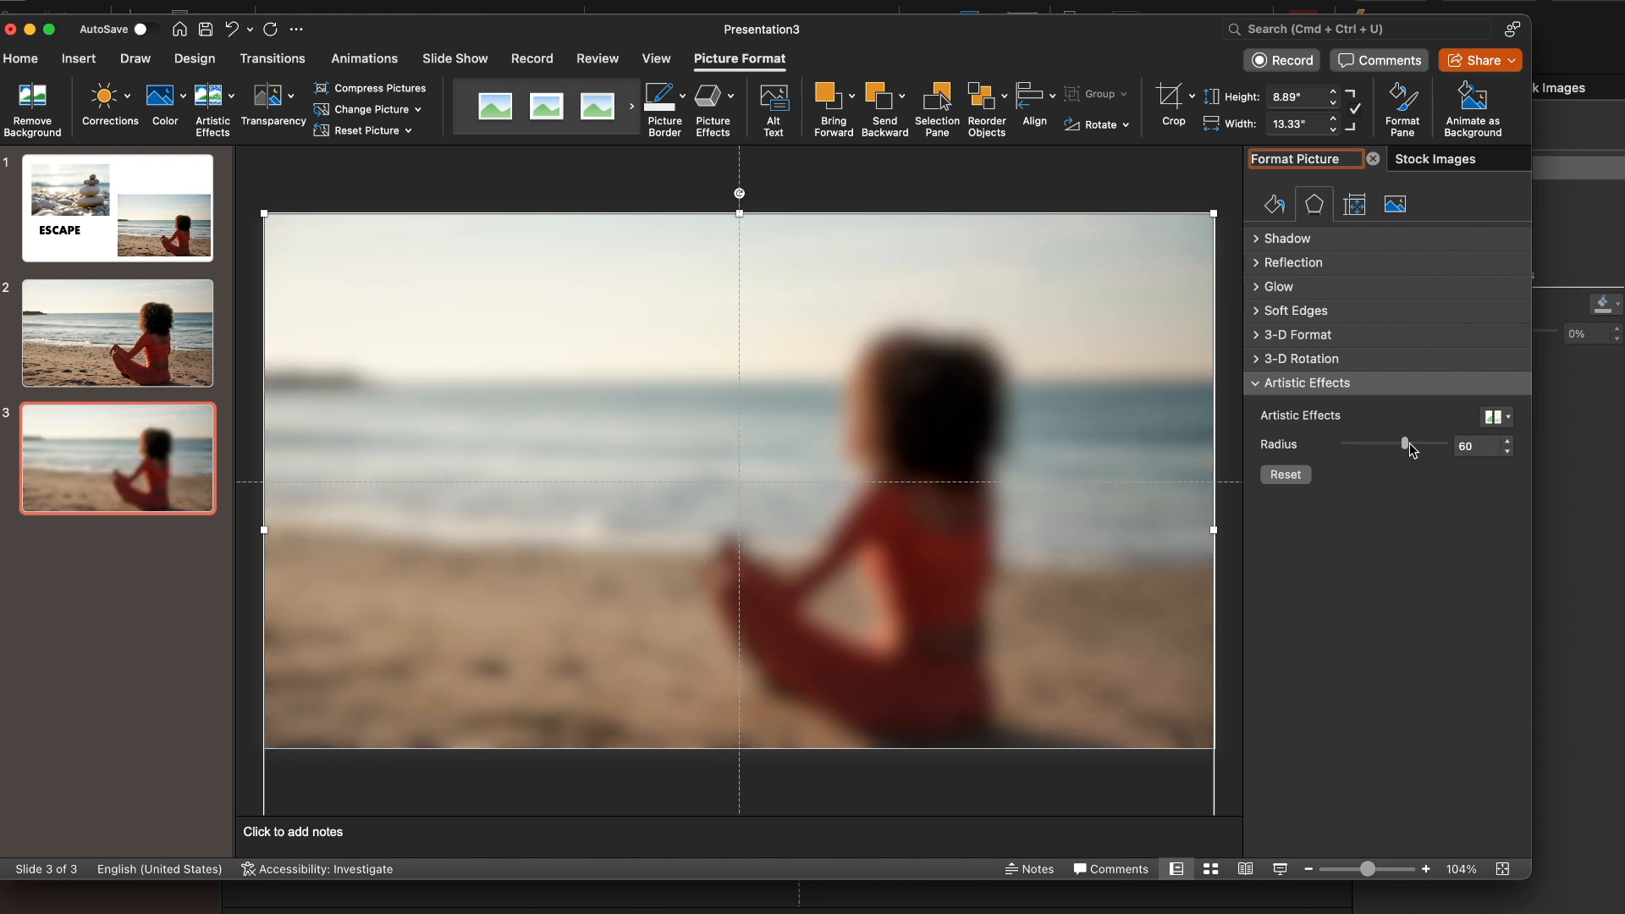
pyautogui.click(178, 337)
pyautogui.click(115, 469)
pyautogui.click(116, 307)
pyautogui.click(109, 468)
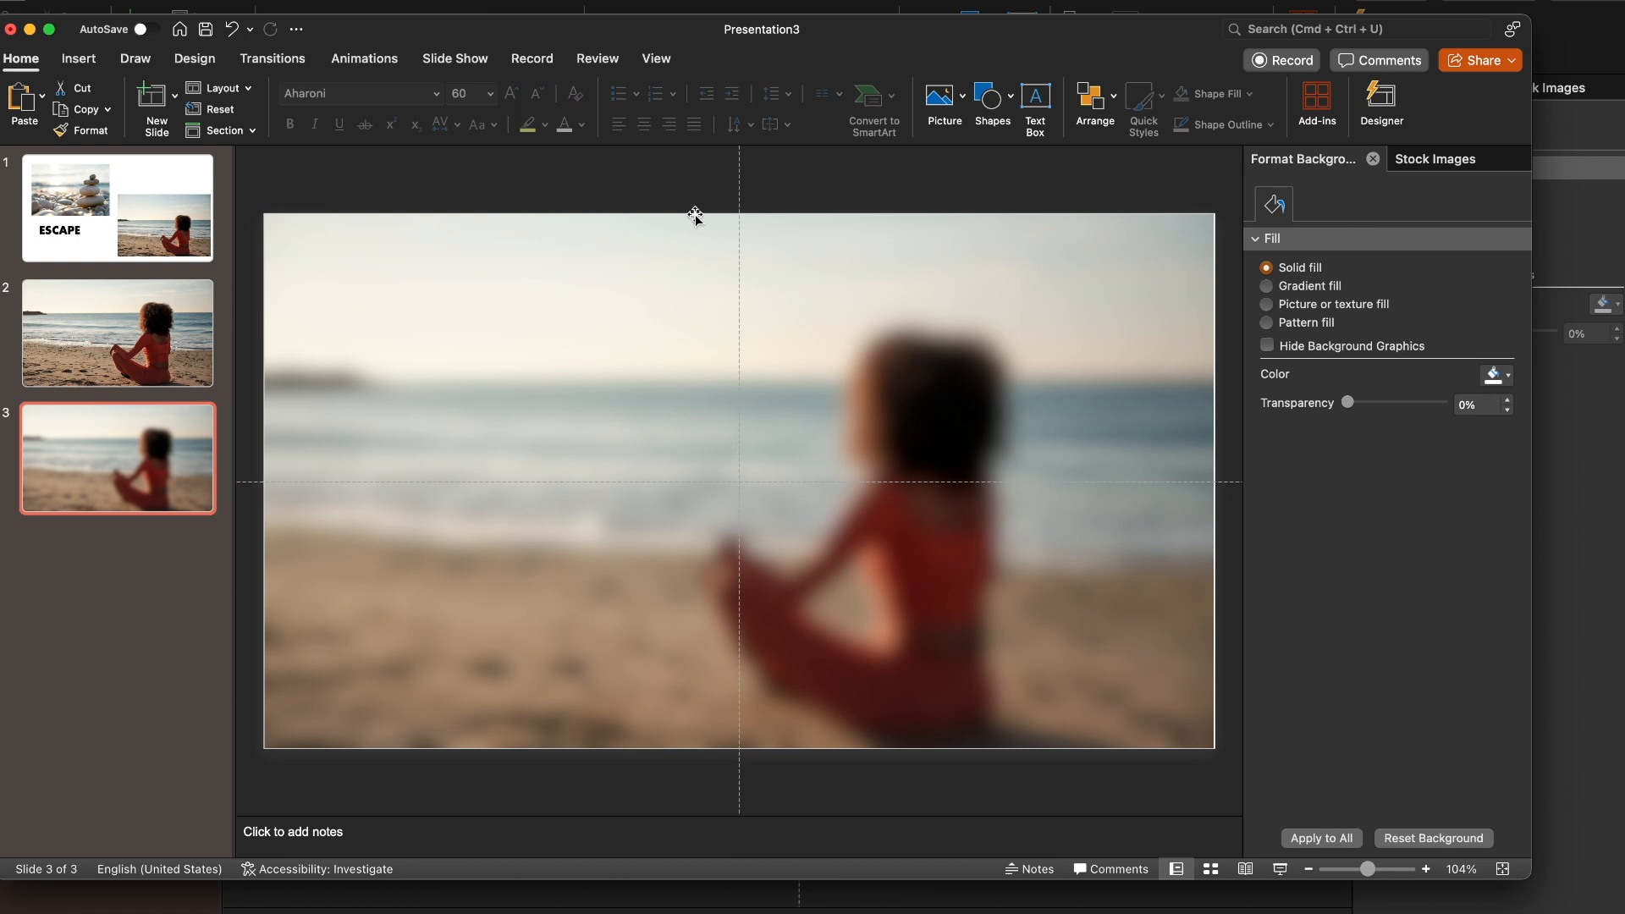
# Insert a rectangle on slide 3 that covers the whole slide
pyautogui.click(91, 65)
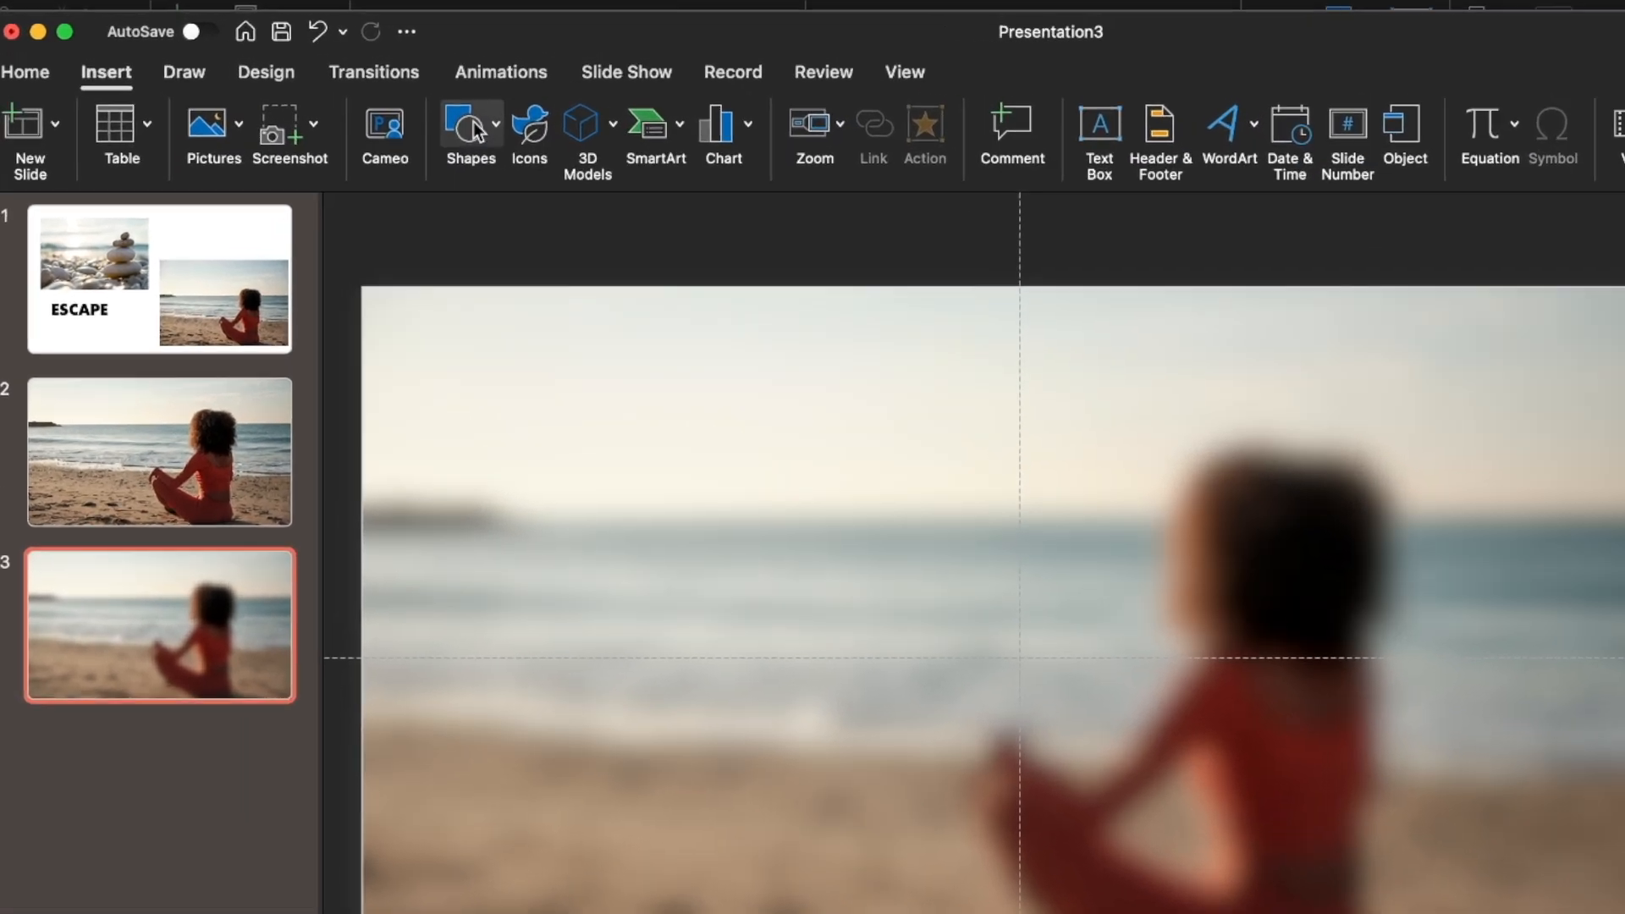
pyautogui.click(339, 96)
pyautogui.click(938, 301)
pyautogui.moveTo(495, 383); pyautogui.dragTo(1624, 913)
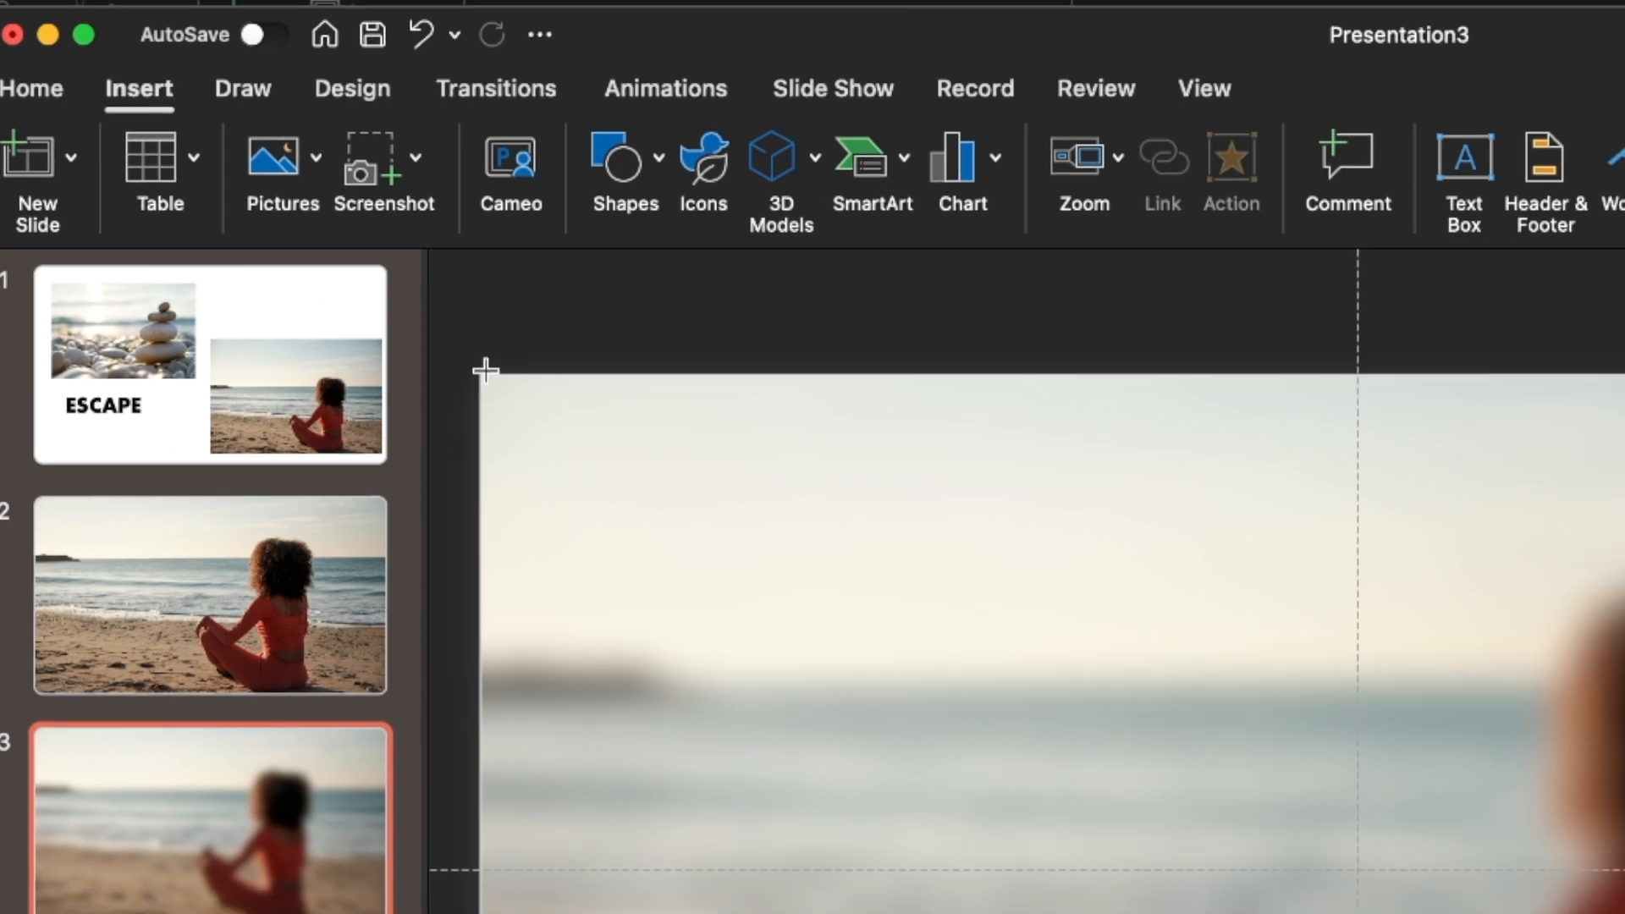
pyautogui.moveTo(1213, 670); pyautogui.dragTo(1281, 792)
pyautogui.moveTo(1211, 748); pyautogui.dragTo(1212, 752)
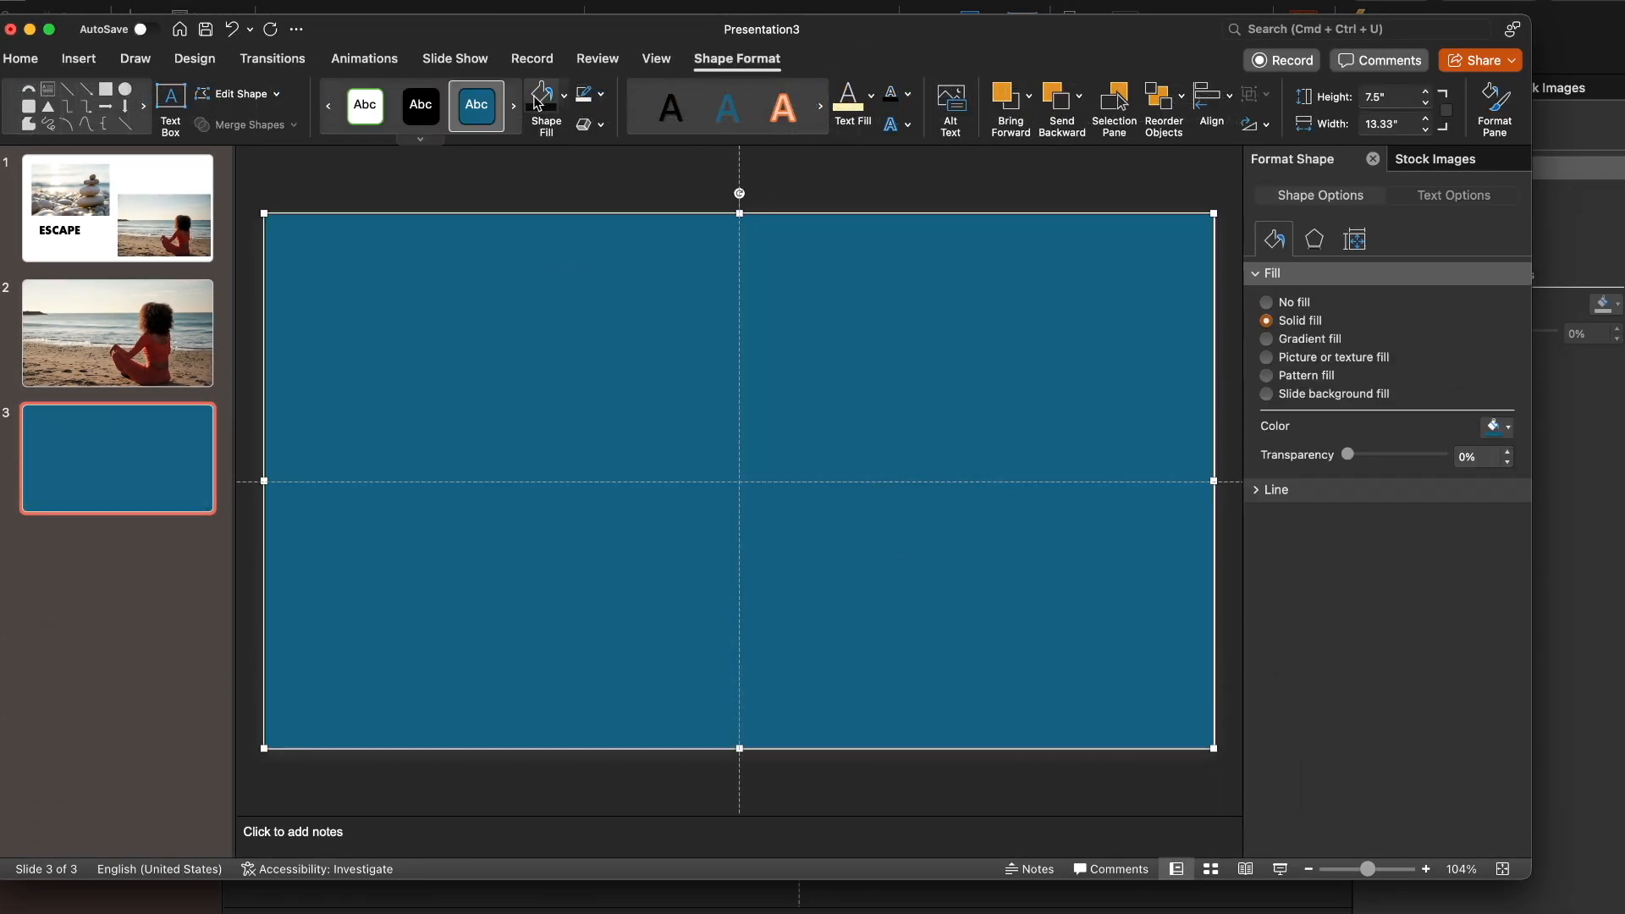
# Fill the rectangle with black, make it partly transparent as a dark overlay, and compare the slide with slide 2
pyautogui.click(543, 97)
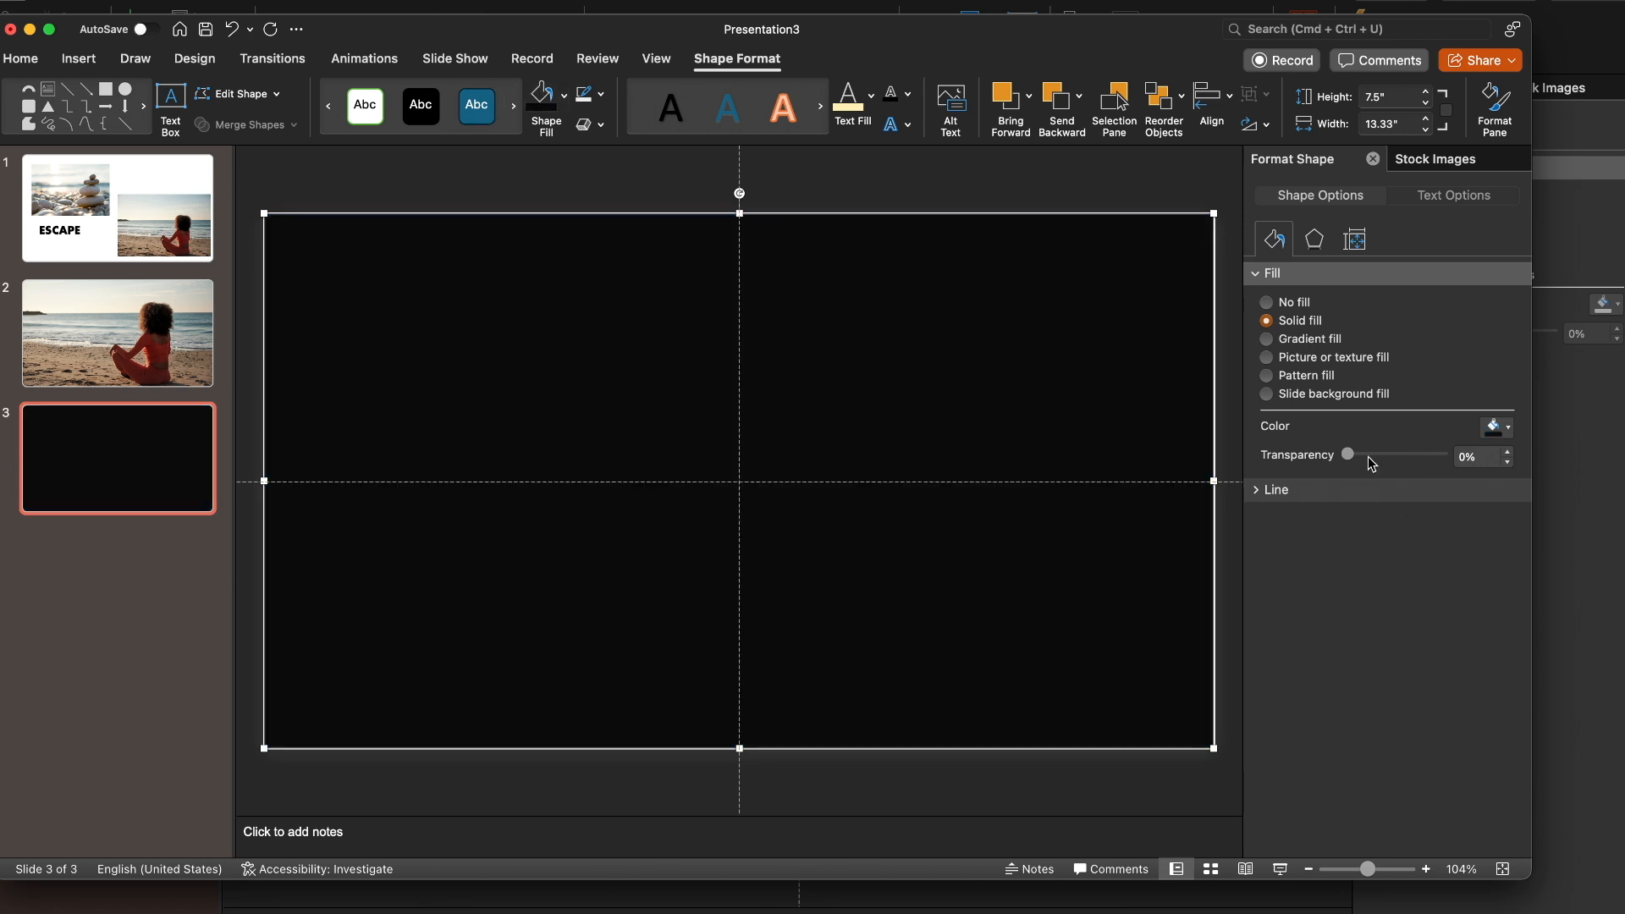
pyautogui.moveTo(1349, 455); pyautogui.dragTo(1391, 456)
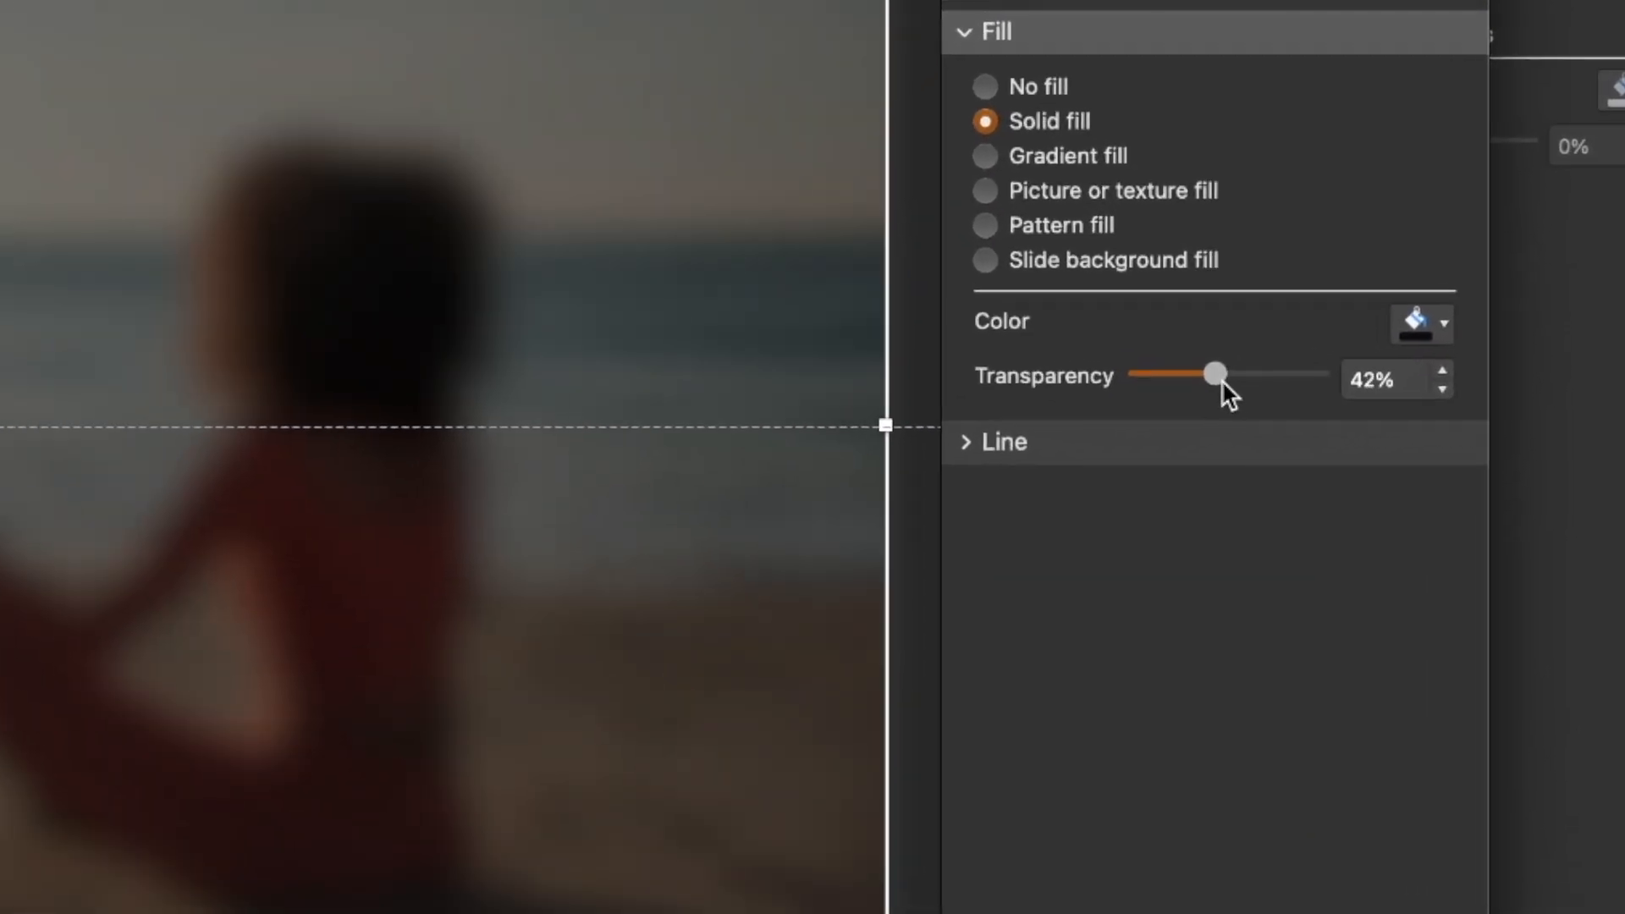
pyautogui.moveTo(1221, 381); pyautogui.dragTo(1263, 384)
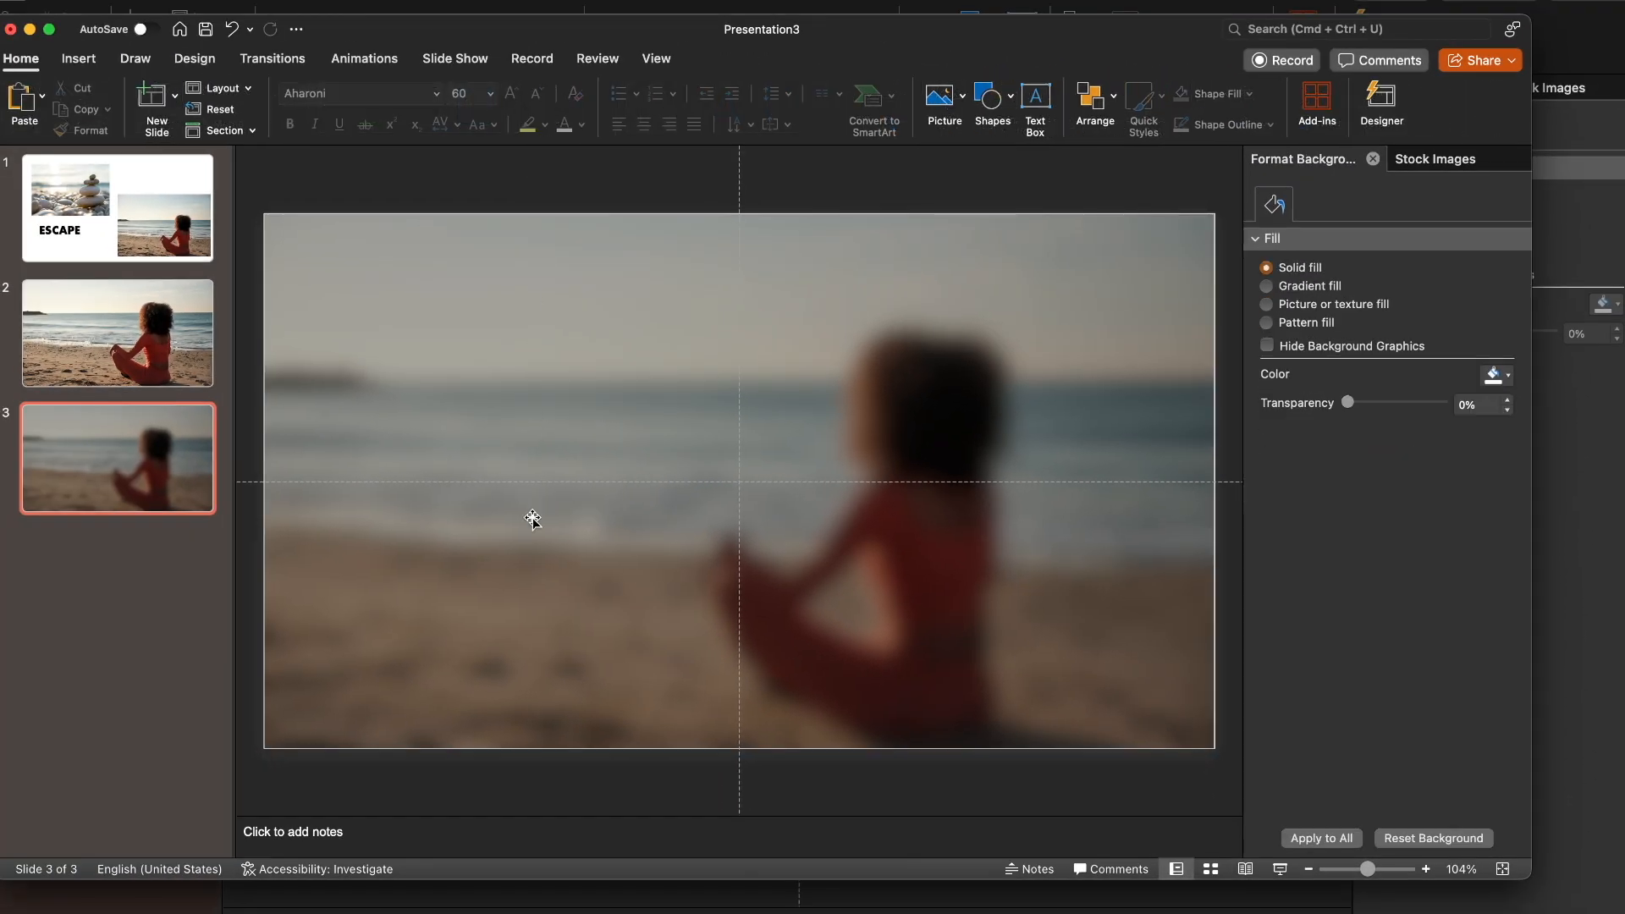
pyautogui.click(94, 339)
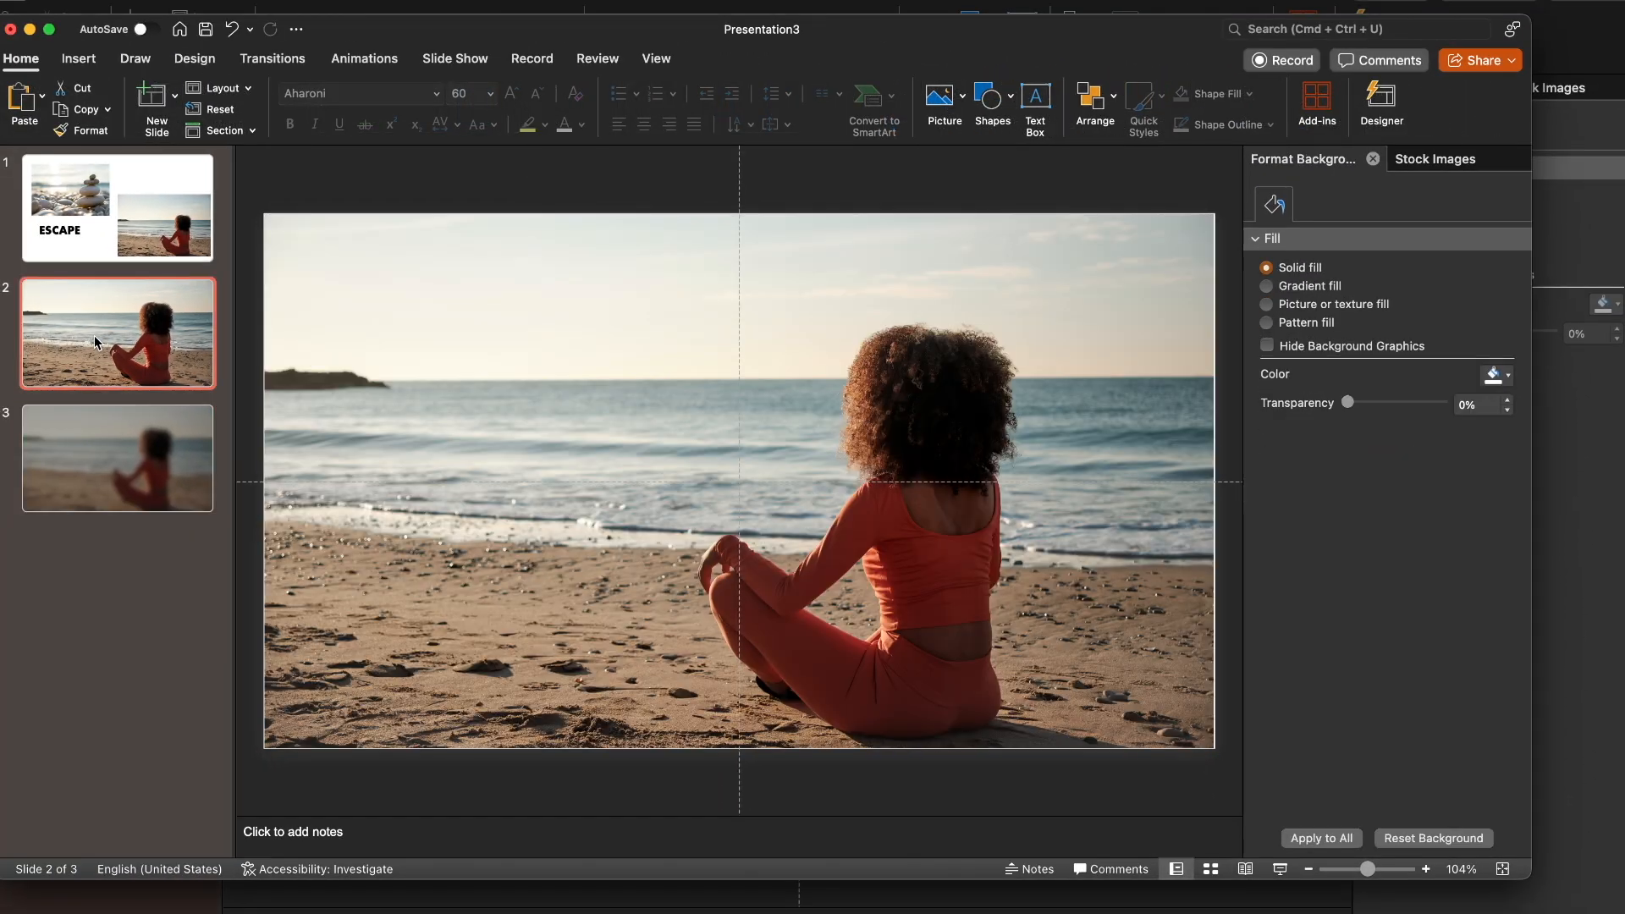
pyautogui.click(89, 456)
# Copy the ESCAPE text box from slide 1 onto slide 3, center-align its text and move it near the slide's middle
pyautogui.click(76, 234)
pyautogui.click(458, 604)
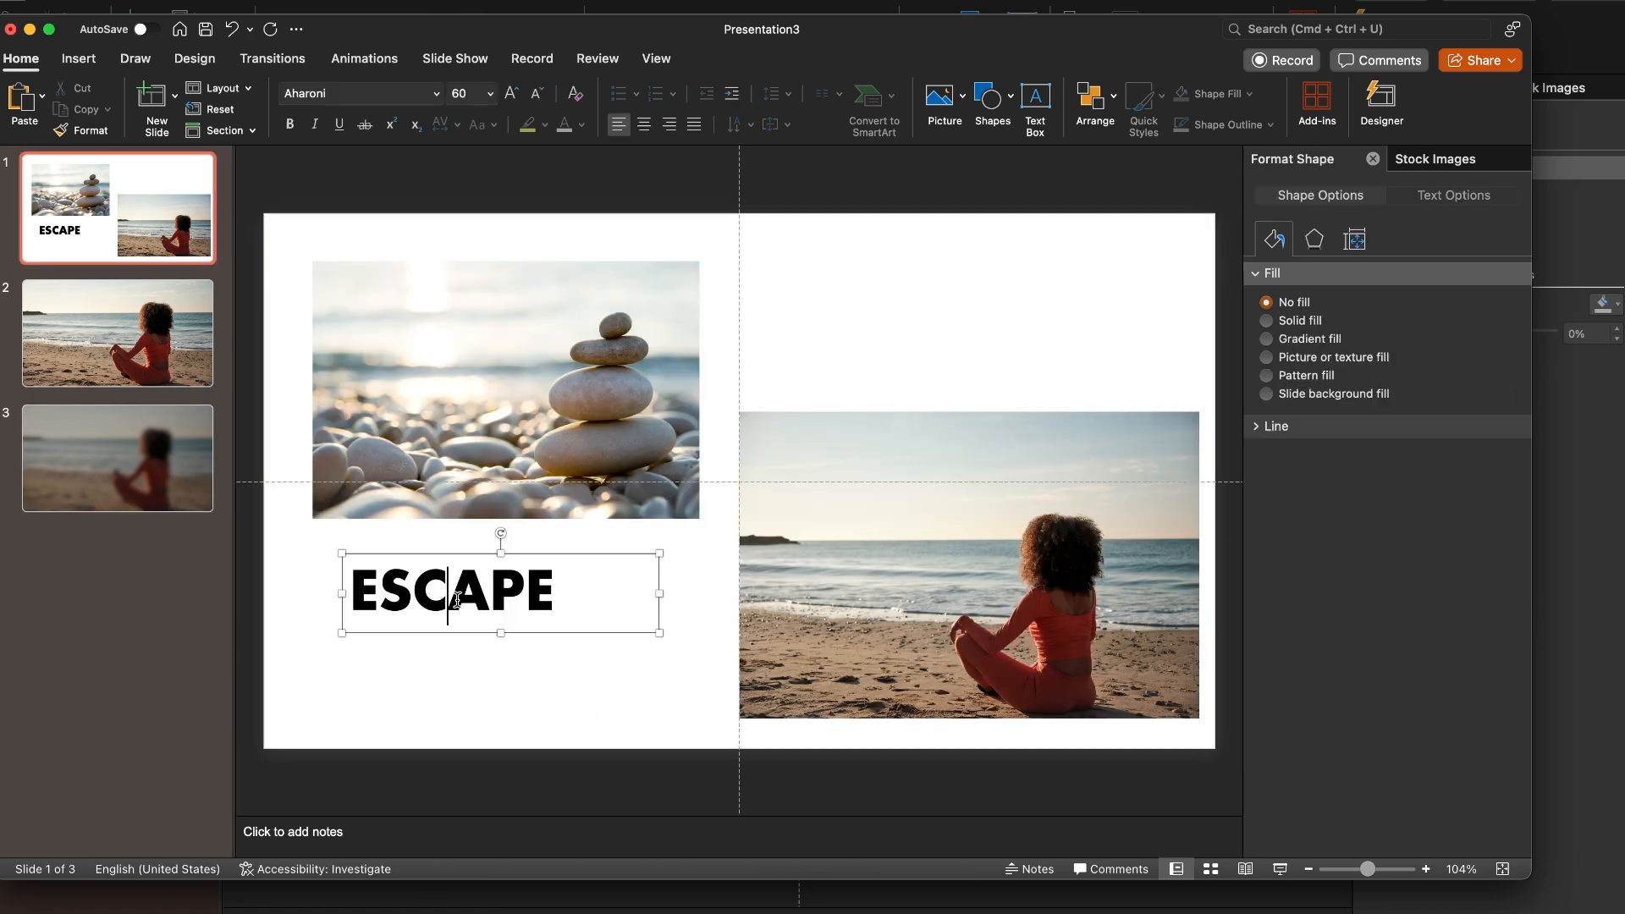
pyautogui.click(138, 495)
pyautogui.press('super+v')
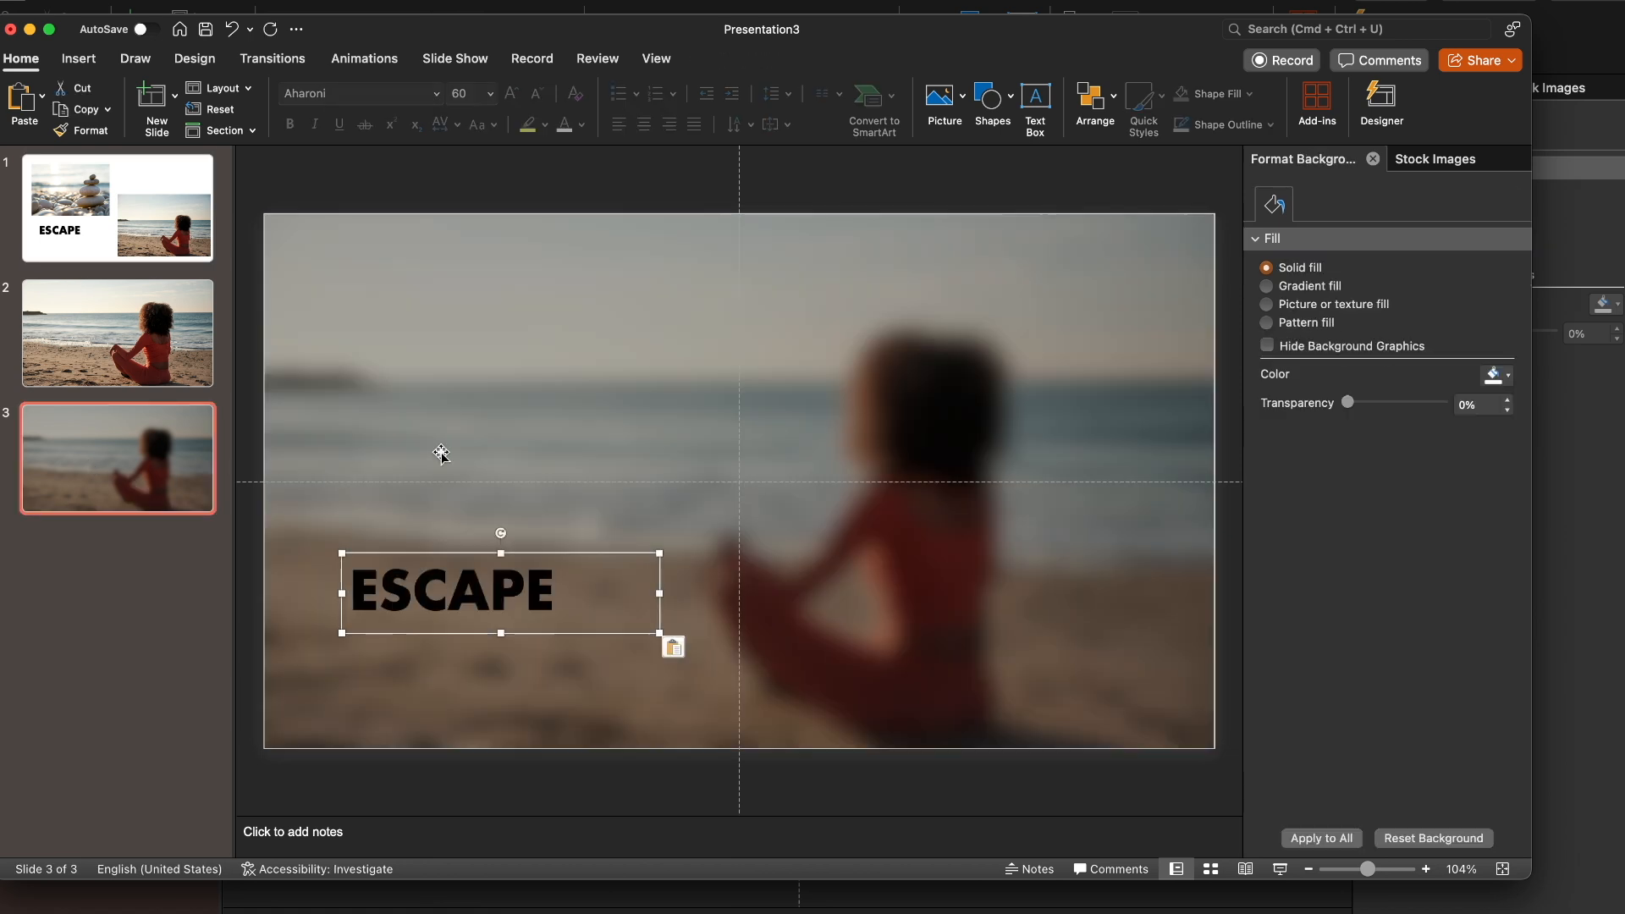
pyautogui.click(646, 126)
pyautogui.moveTo(542, 556); pyautogui.dragTo(764, 453)
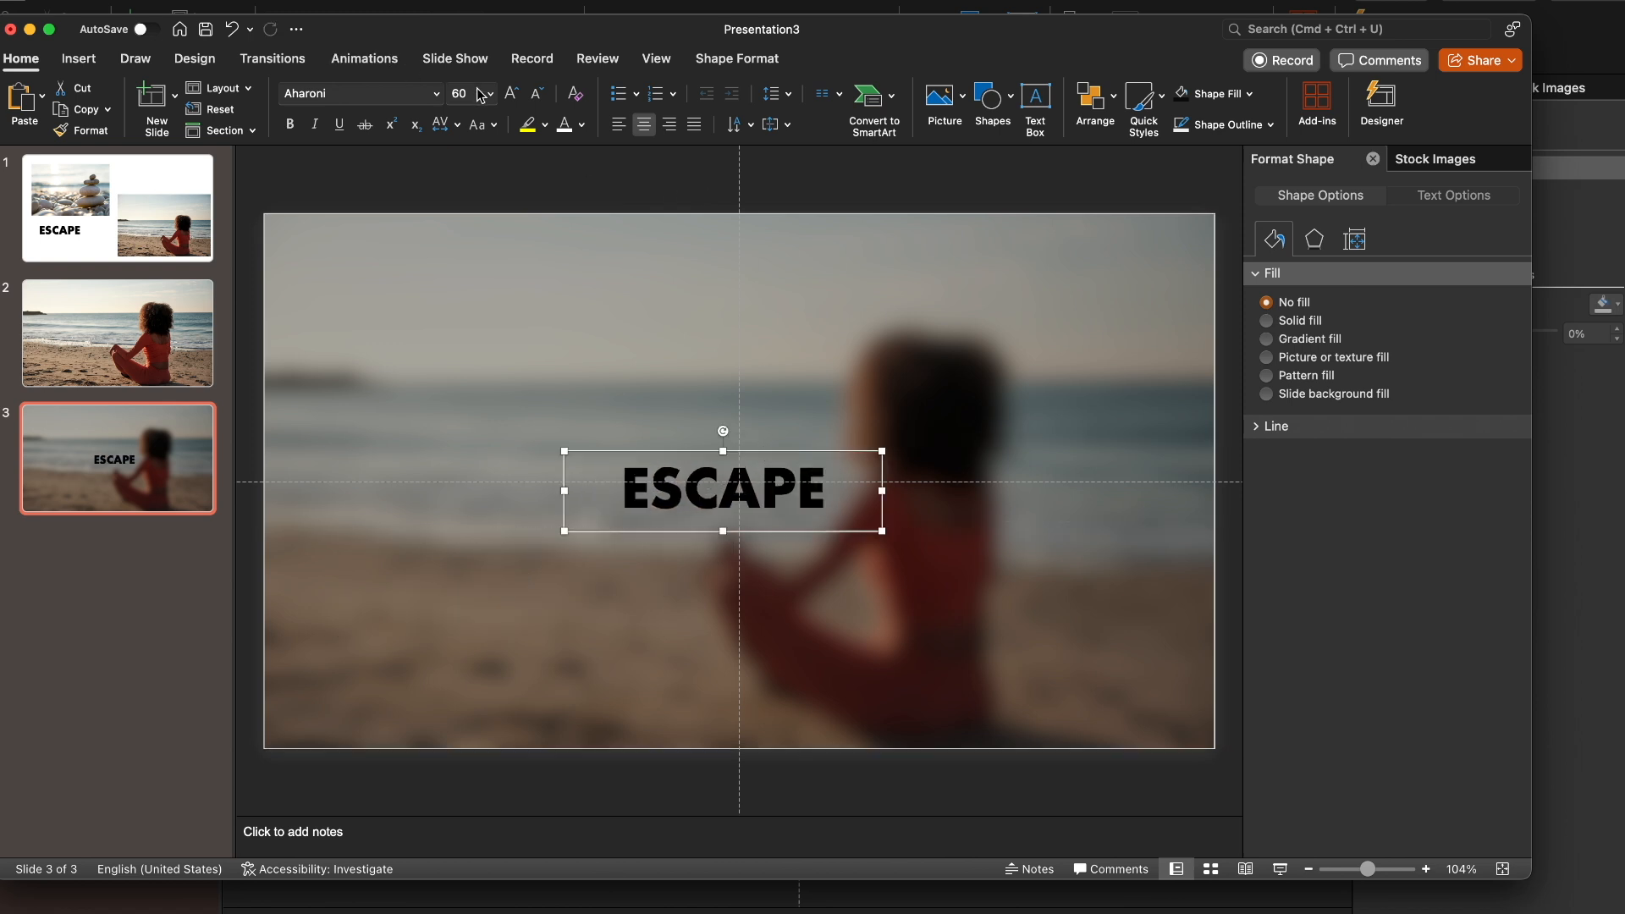
# Enlarge the ESCAPE text to size 120 on a single line, center it on the slide and color it white
pyautogui.press('Return')
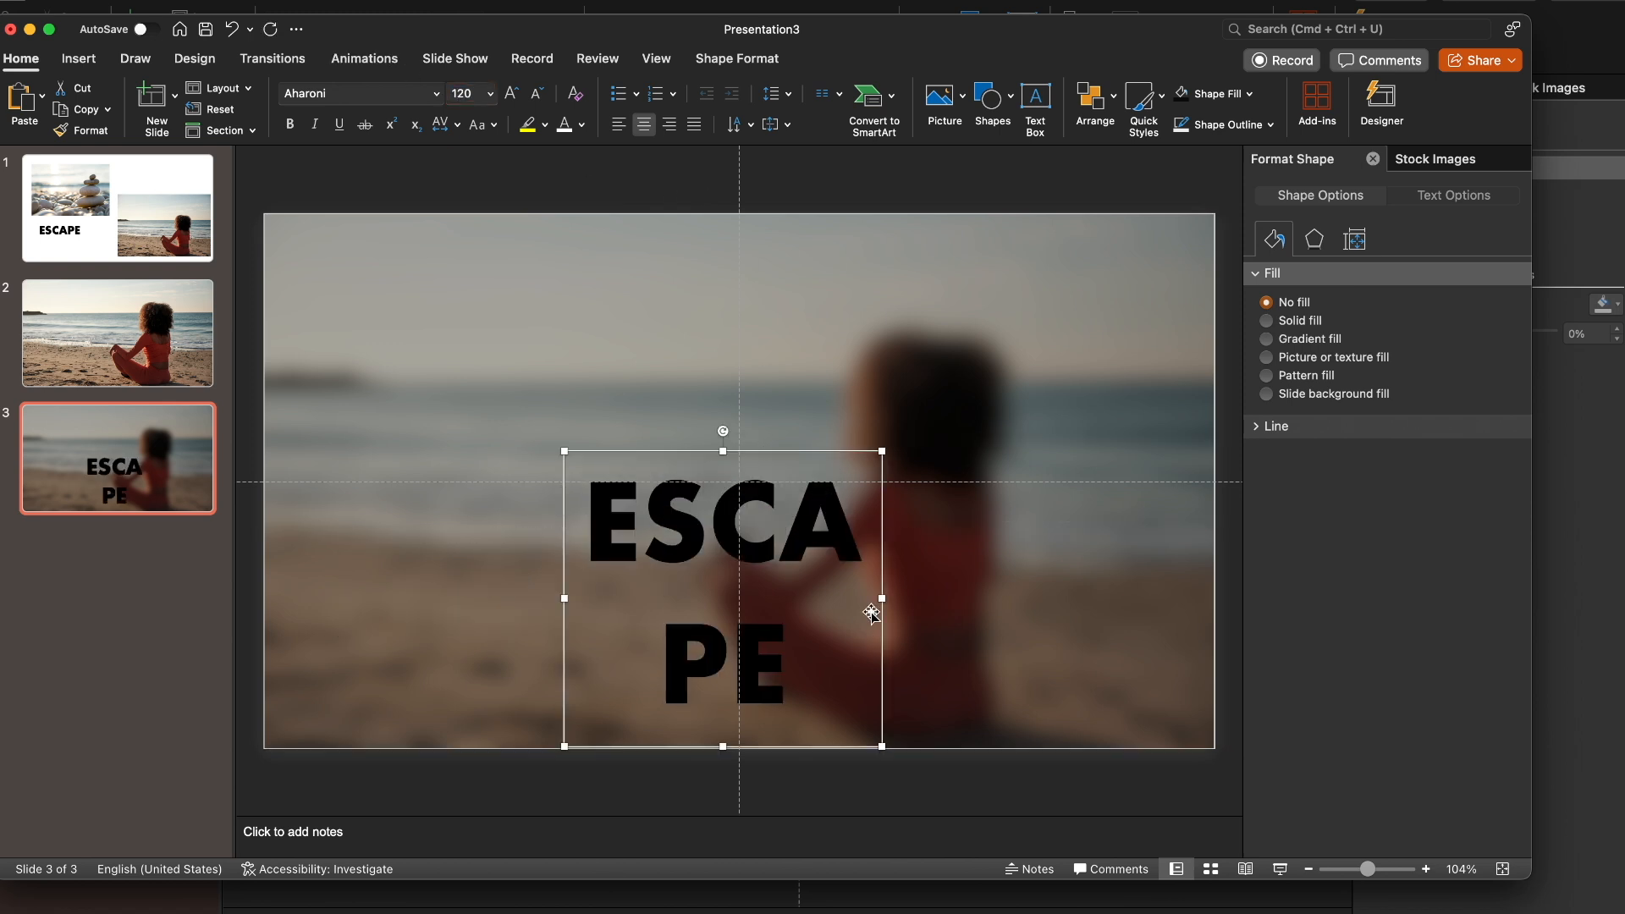
pyautogui.moveTo(880, 598); pyautogui.dragTo(1016, 598)
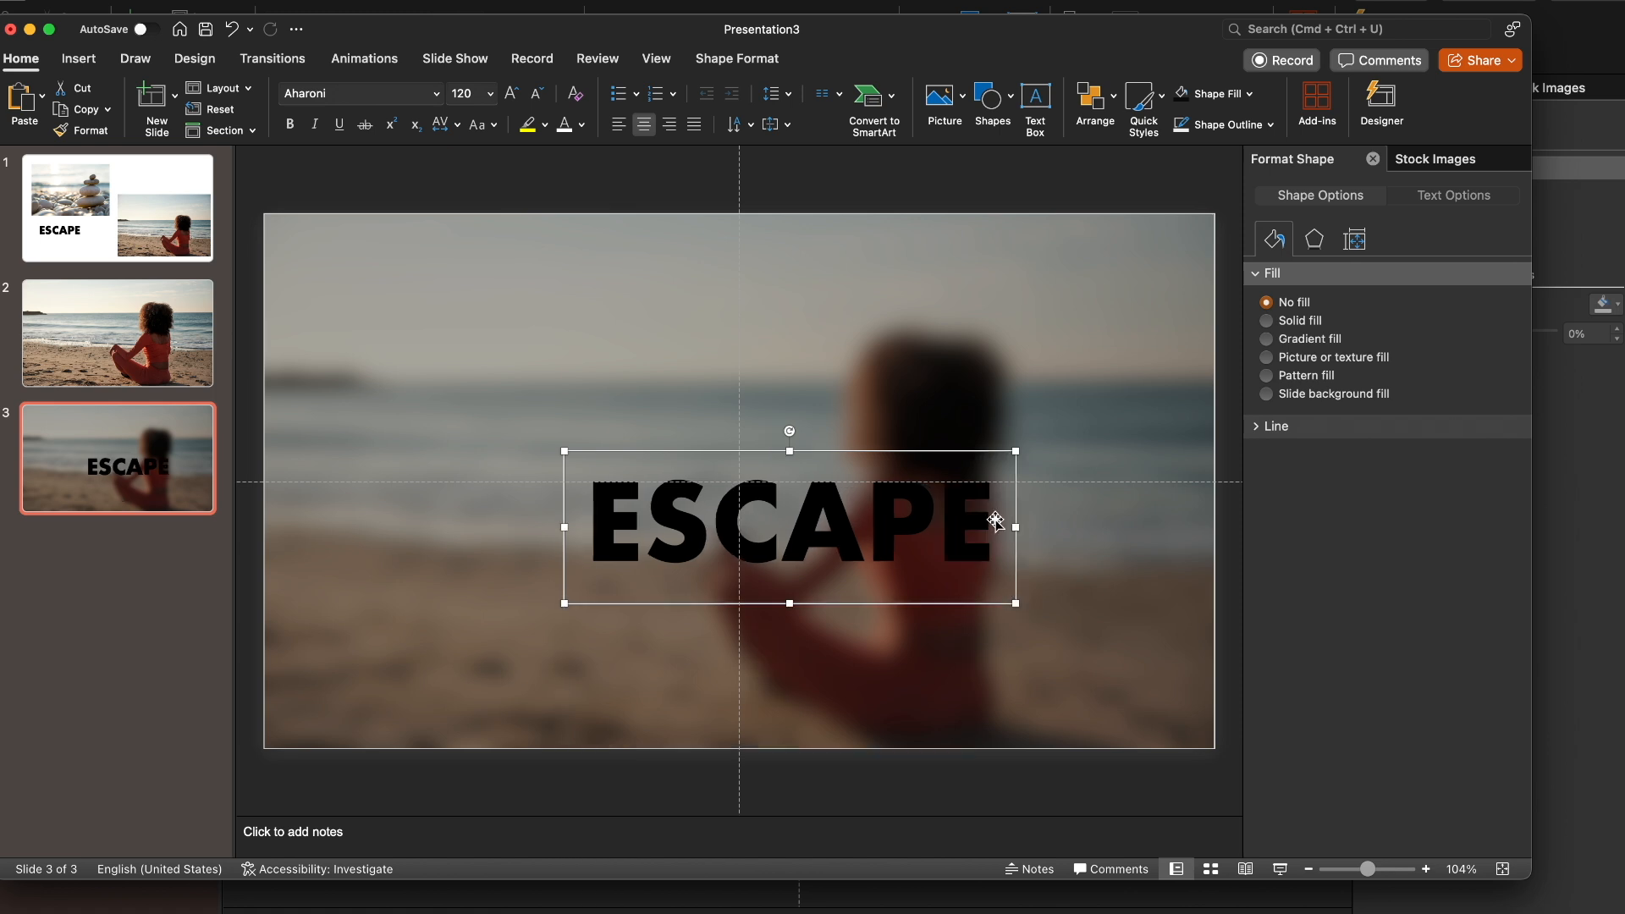
pyautogui.moveTo(955, 451); pyautogui.dragTo(900, 412)
pyautogui.click(566, 125)
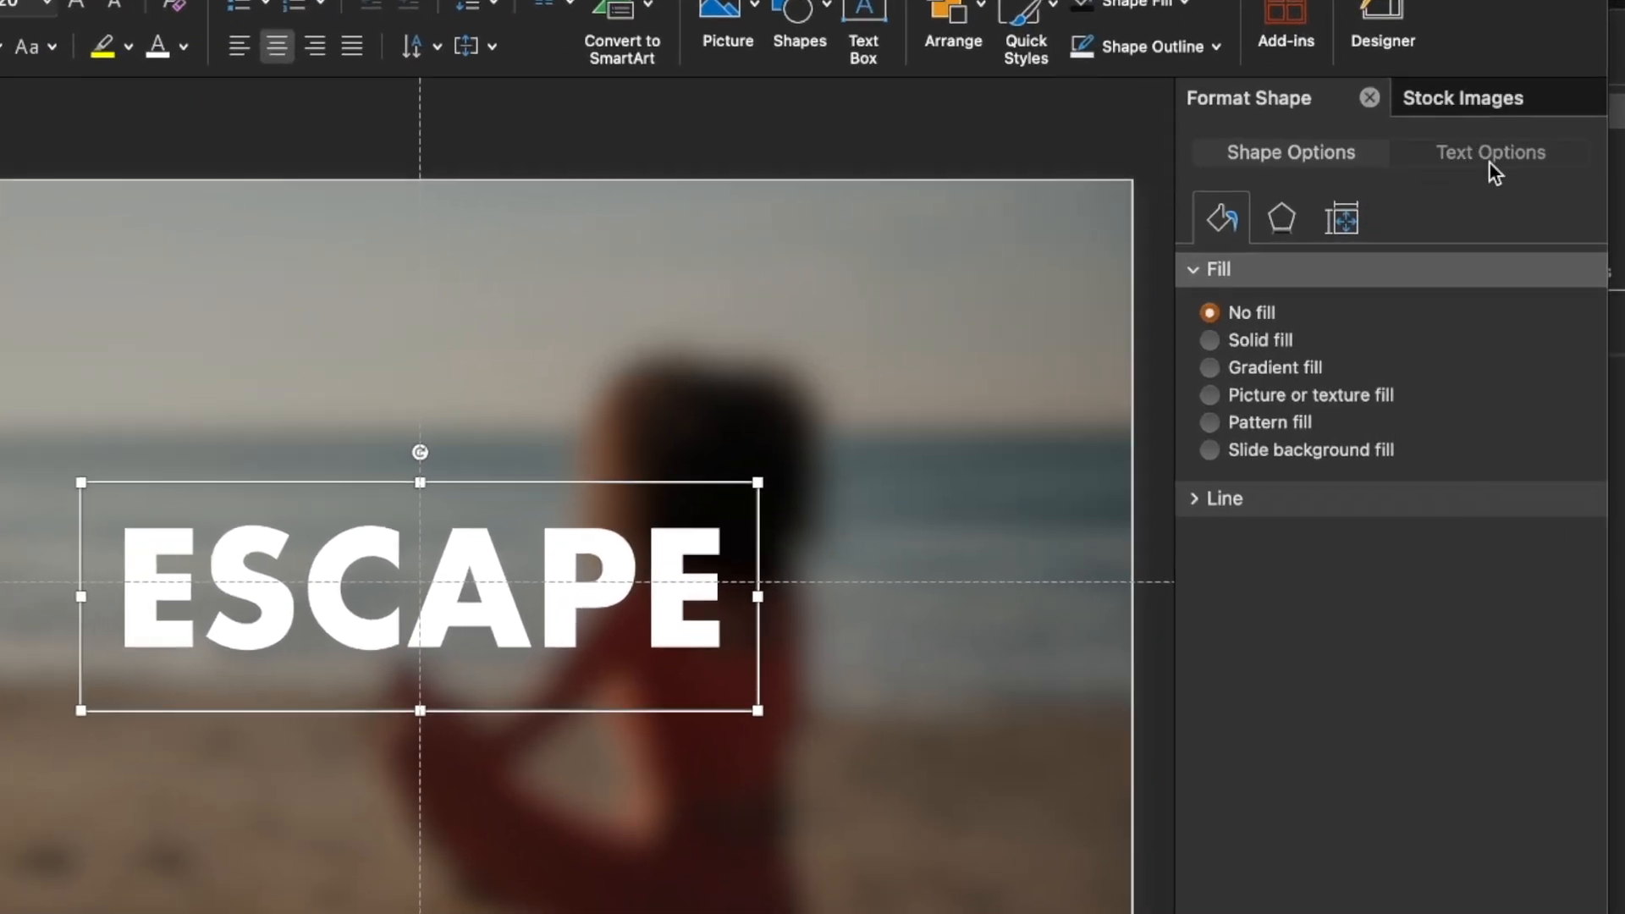
# Add a shadow to the ESCAPE text with size 96%, angle 96° and blur about 13.45 pt
pyautogui.click(1493, 157)
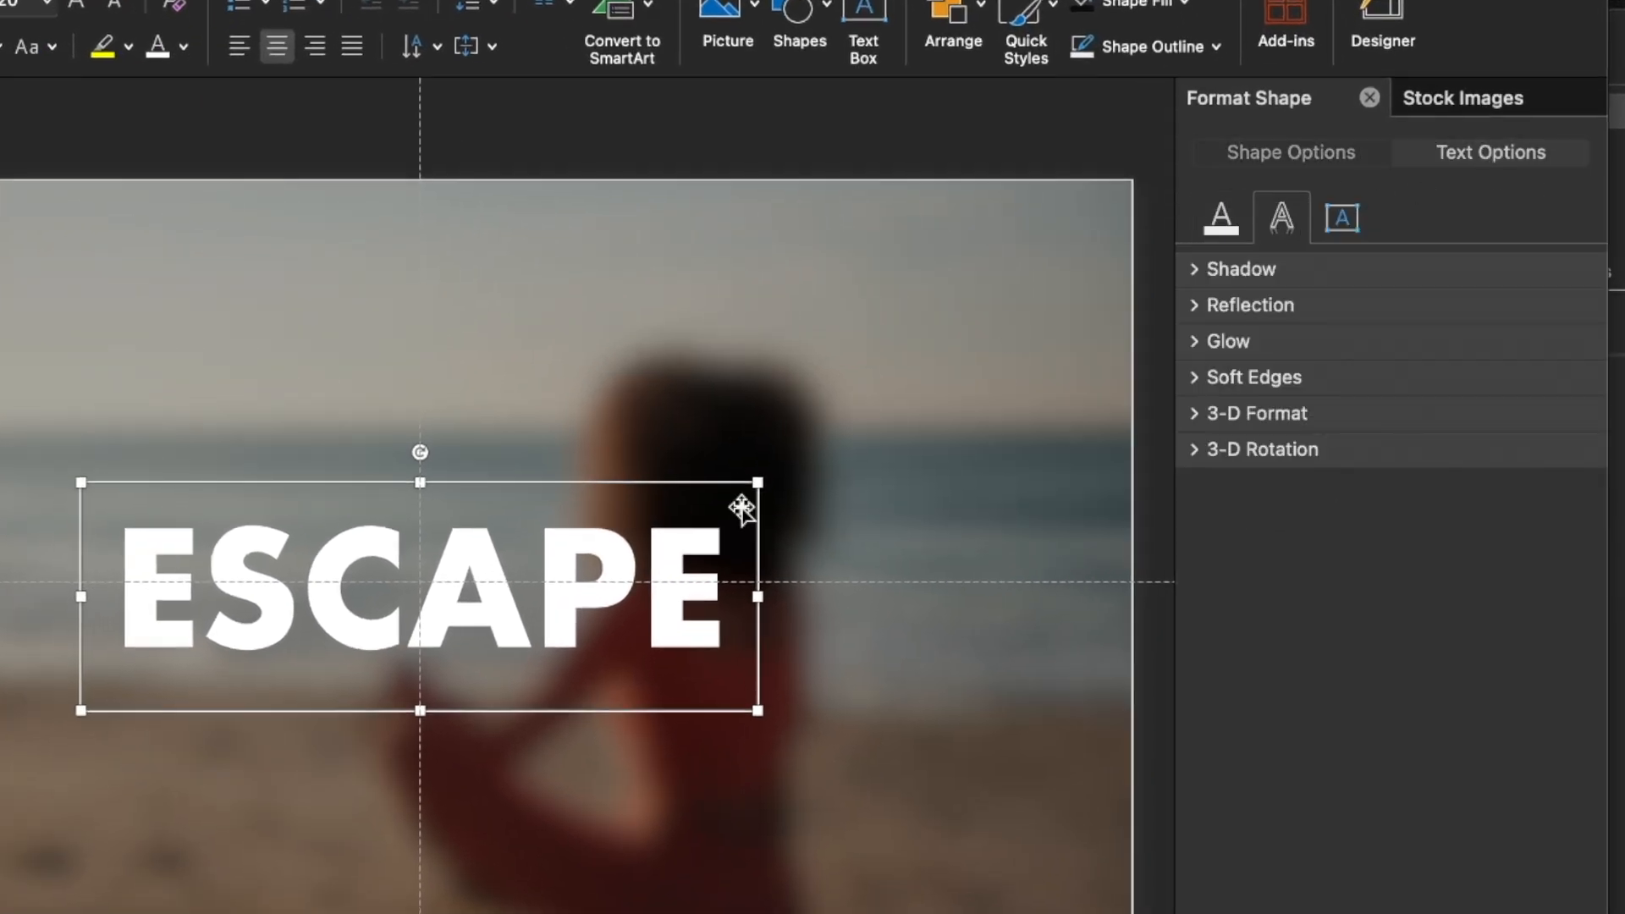
pyautogui.click(1197, 267)
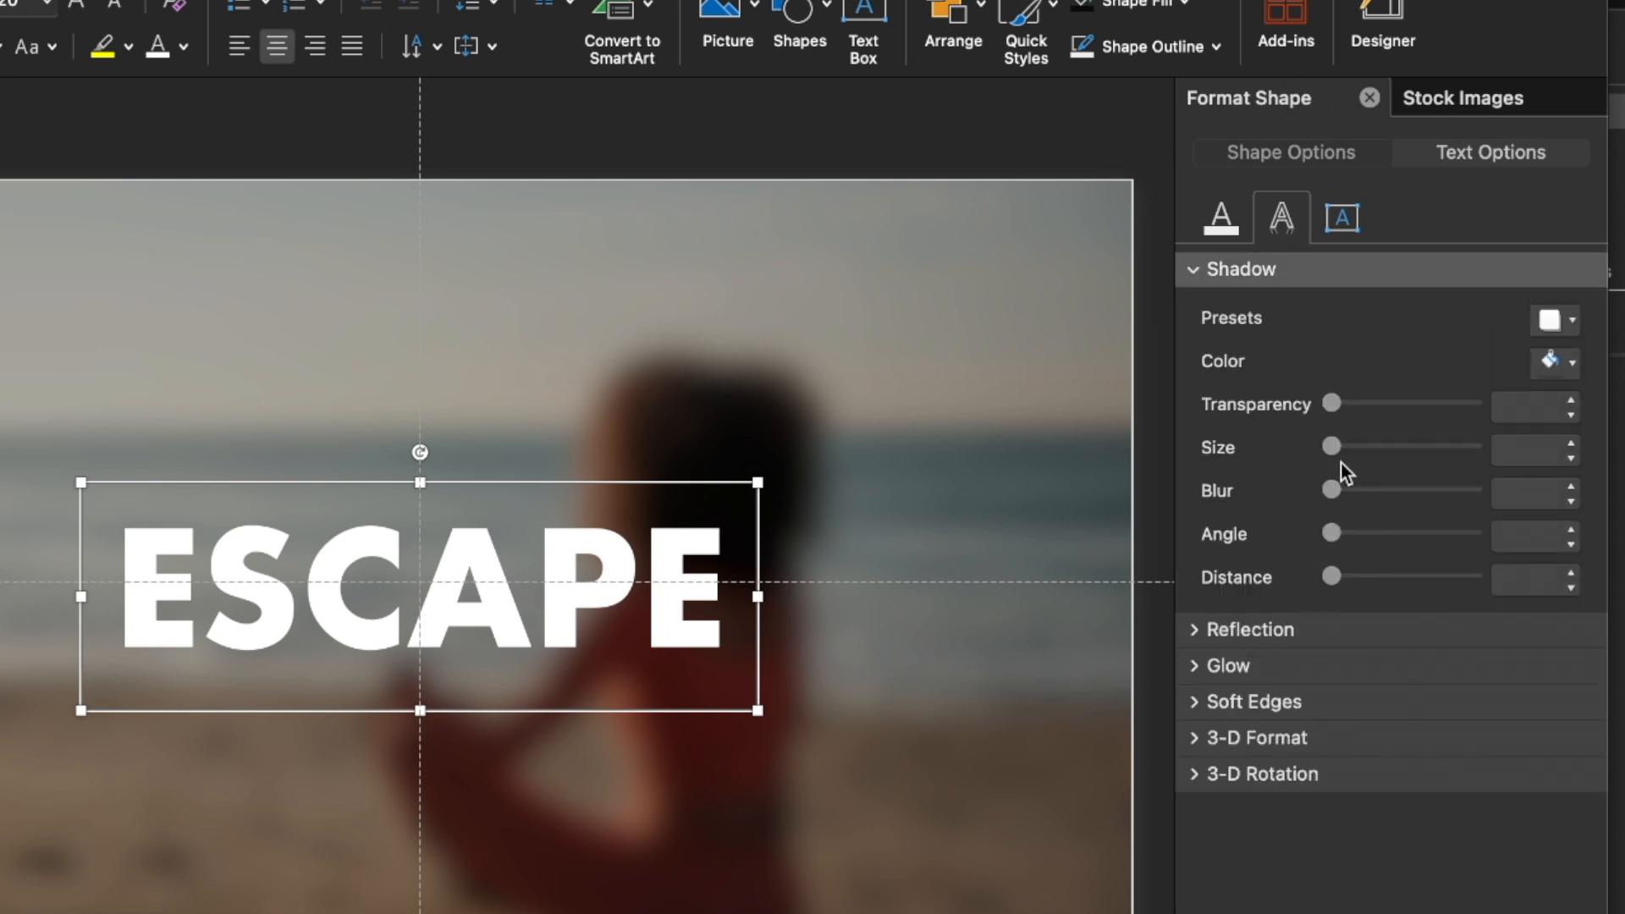
pyautogui.moveTo(1332, 448); pyautogui.dragTo(1402, 447)
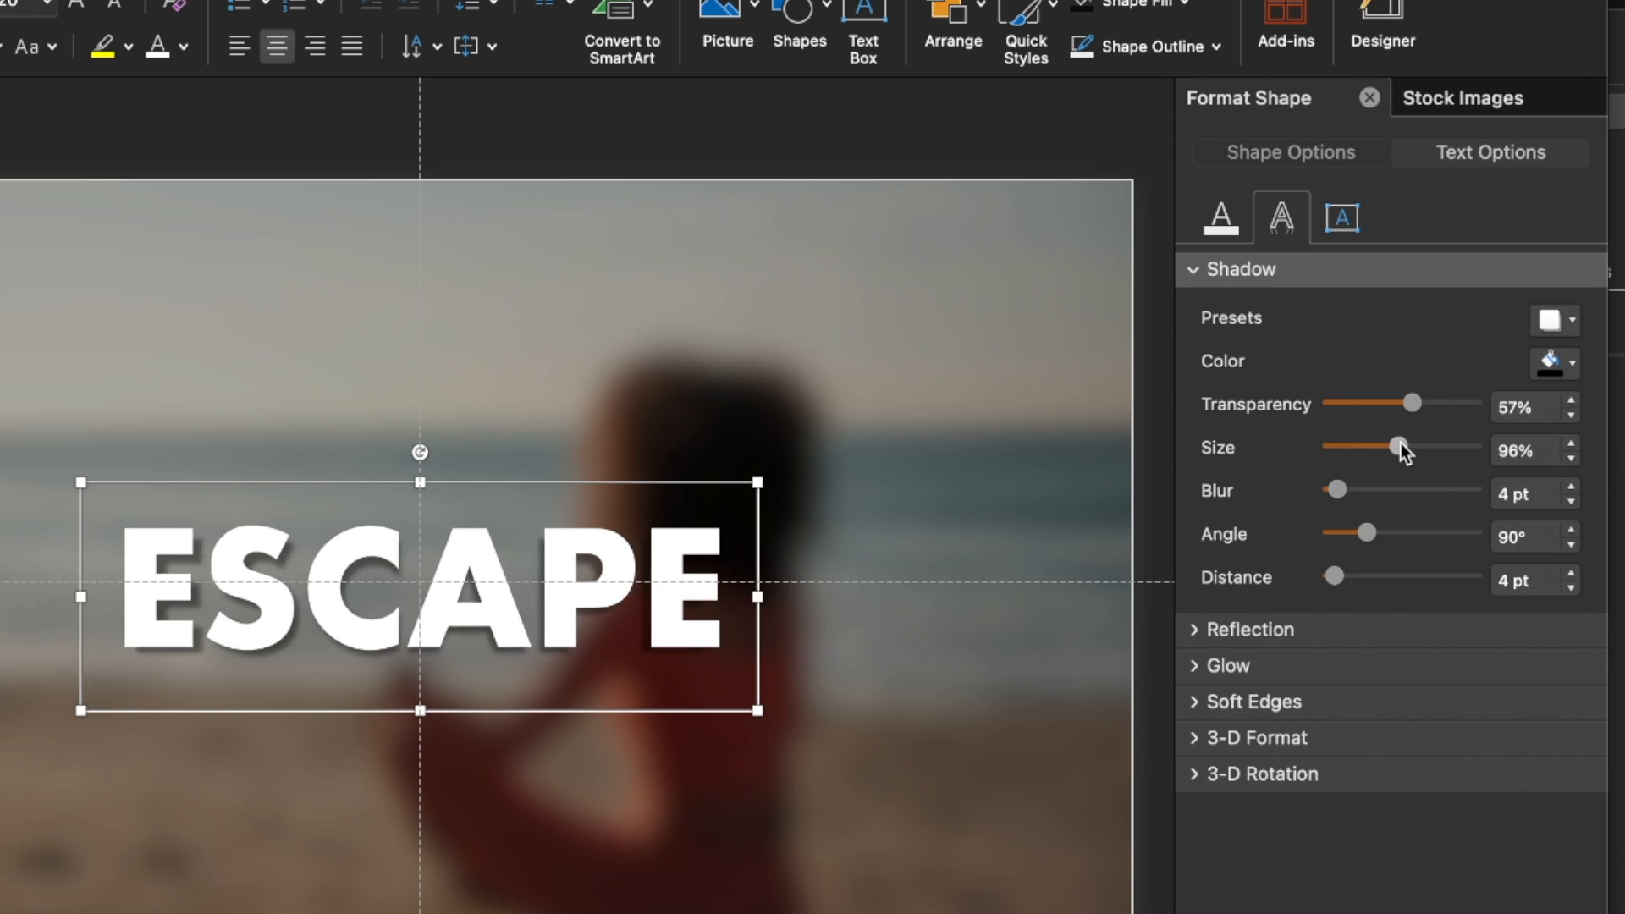
pyautogui.moveTo(1364, 532); pyautogui.dragTo(1349, 492)
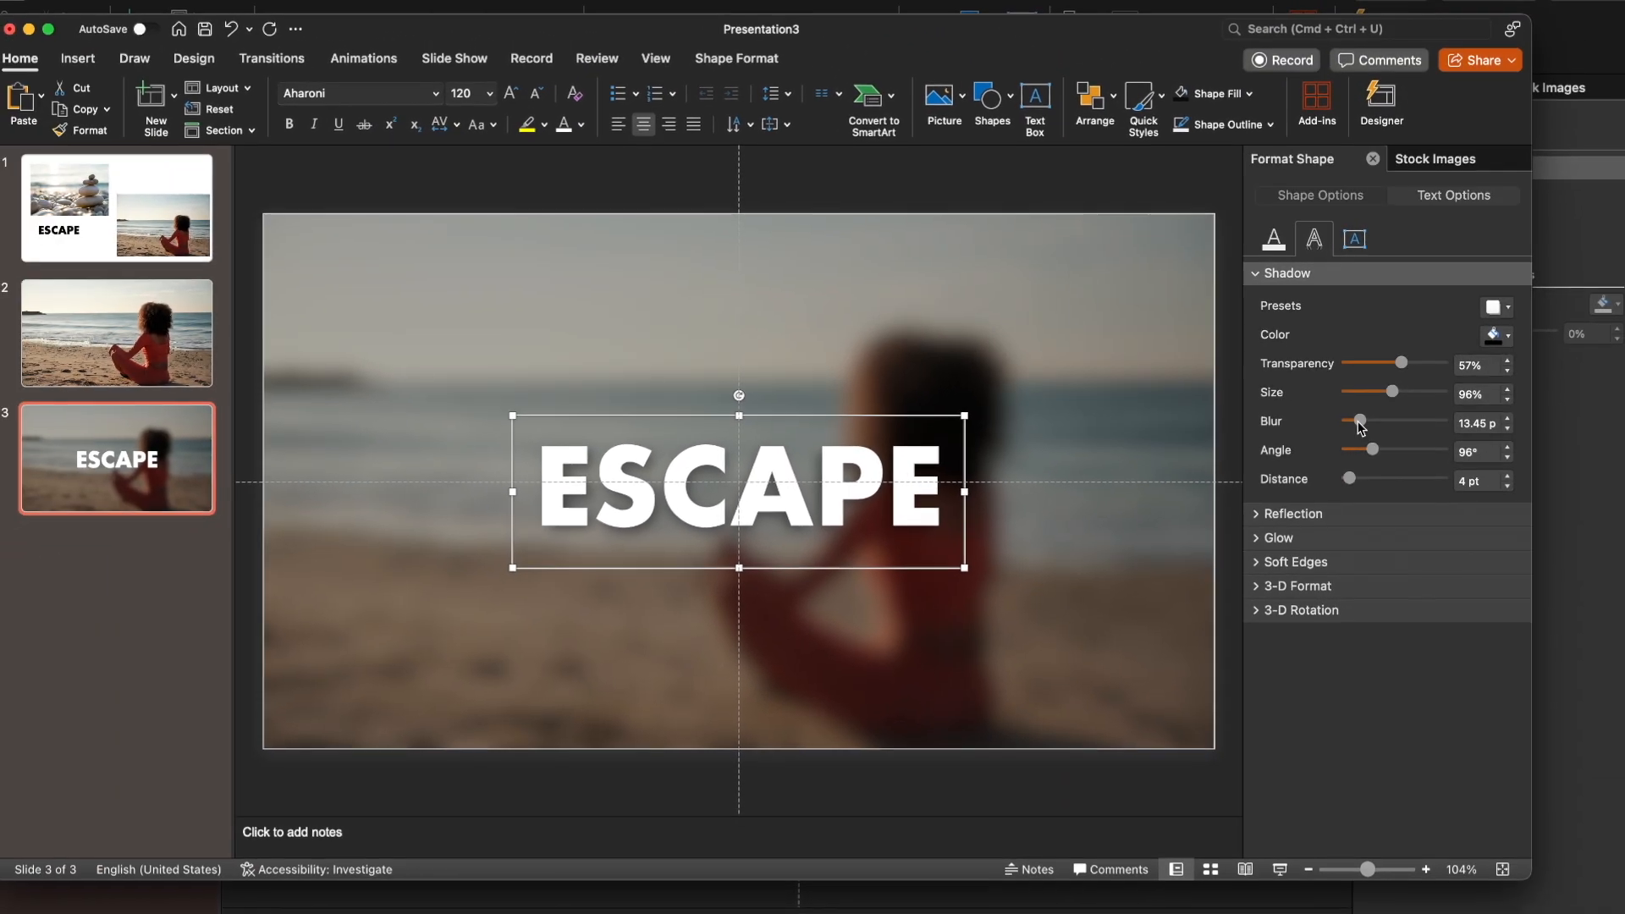
pyautogui.click(1099, 243)
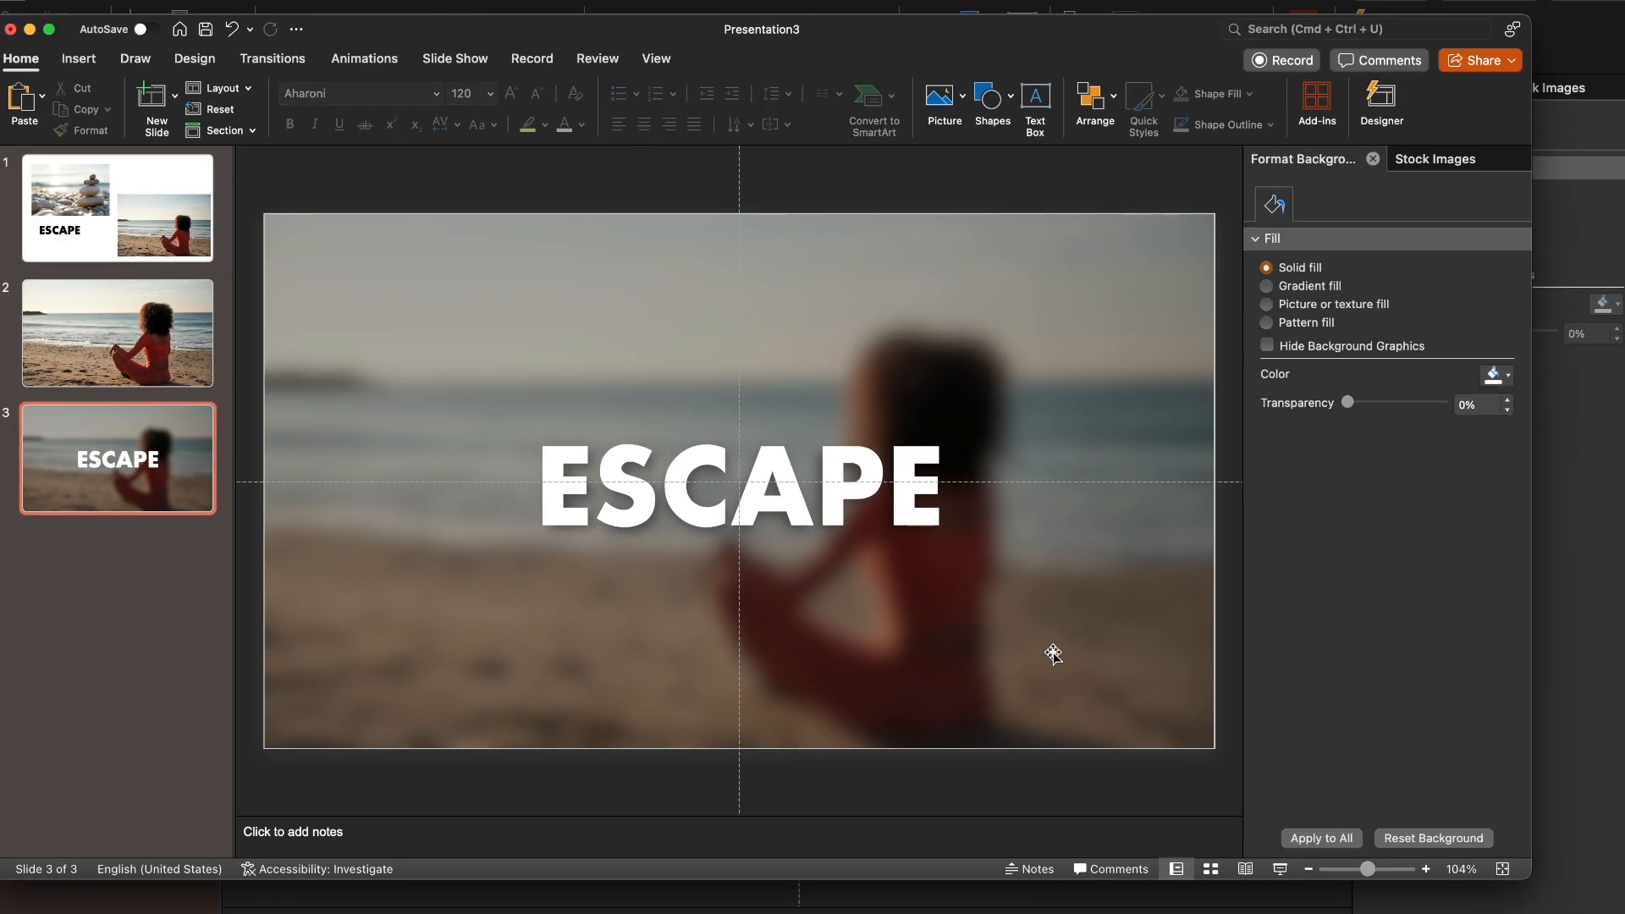
# Compare slides 2 and 3, and apply the Morph transition to slide 3
pyautogui.click(152, 334)
pyautogui.click(119, 459)
pyautogui.click(96, 314)
pyautogui.click(74, 444)
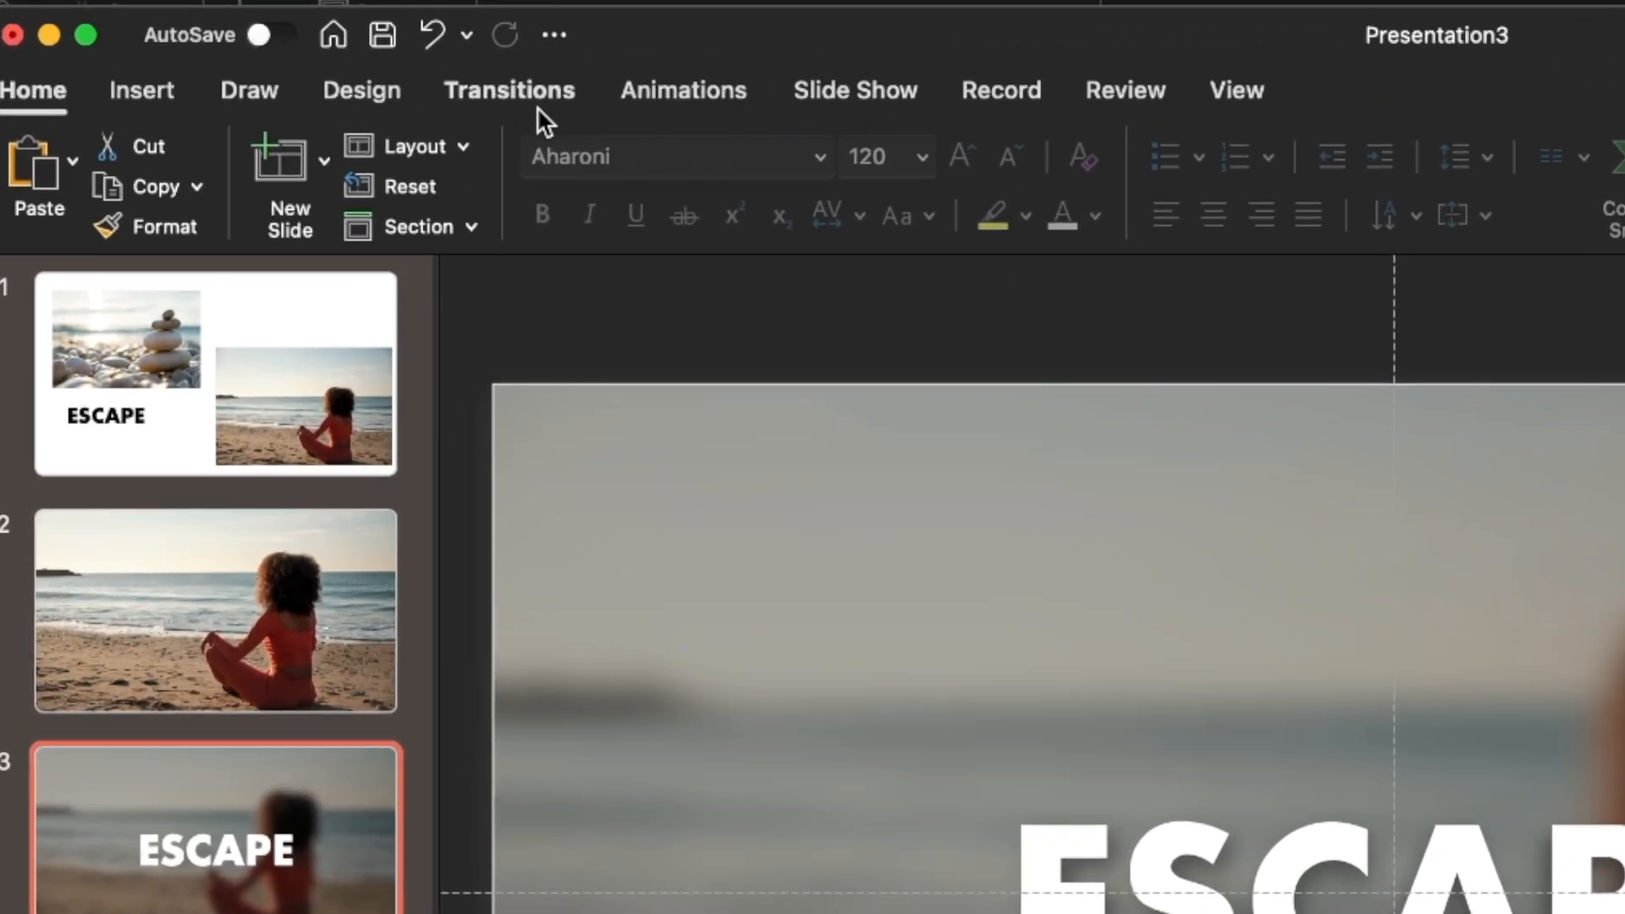
pyautogui.click(525, 88)
pyautogui.click(416, 180)
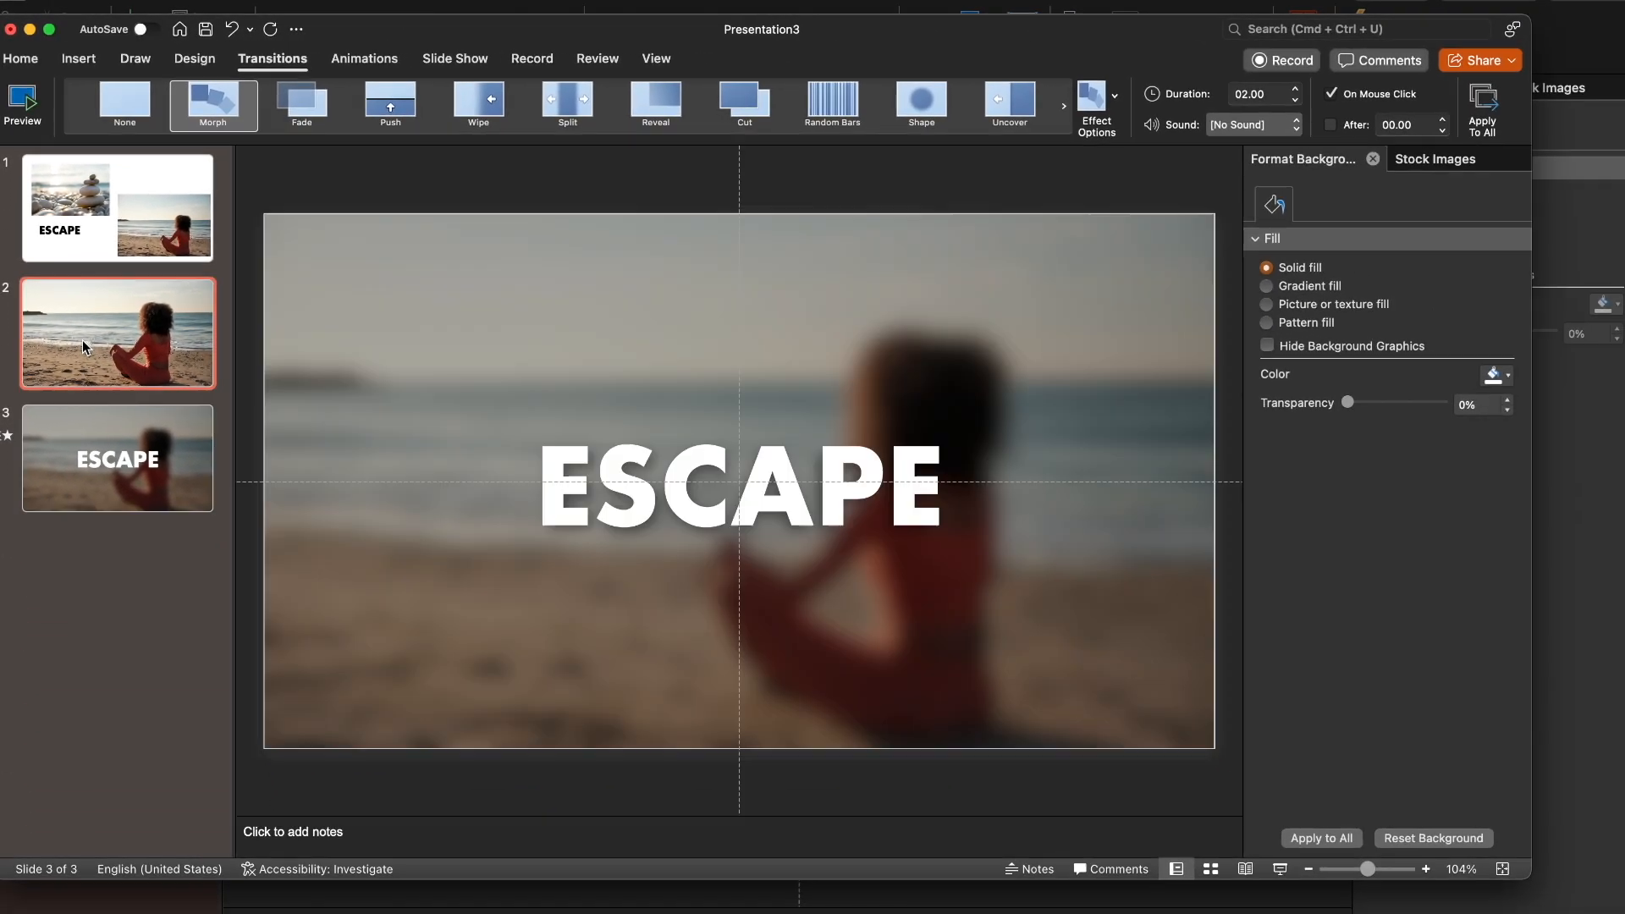
# Play the slide show from slide 2 to preview the morph into slide 3, and exit the show
pyautogui.click(106, 398)
pyautogui.press('super+b')
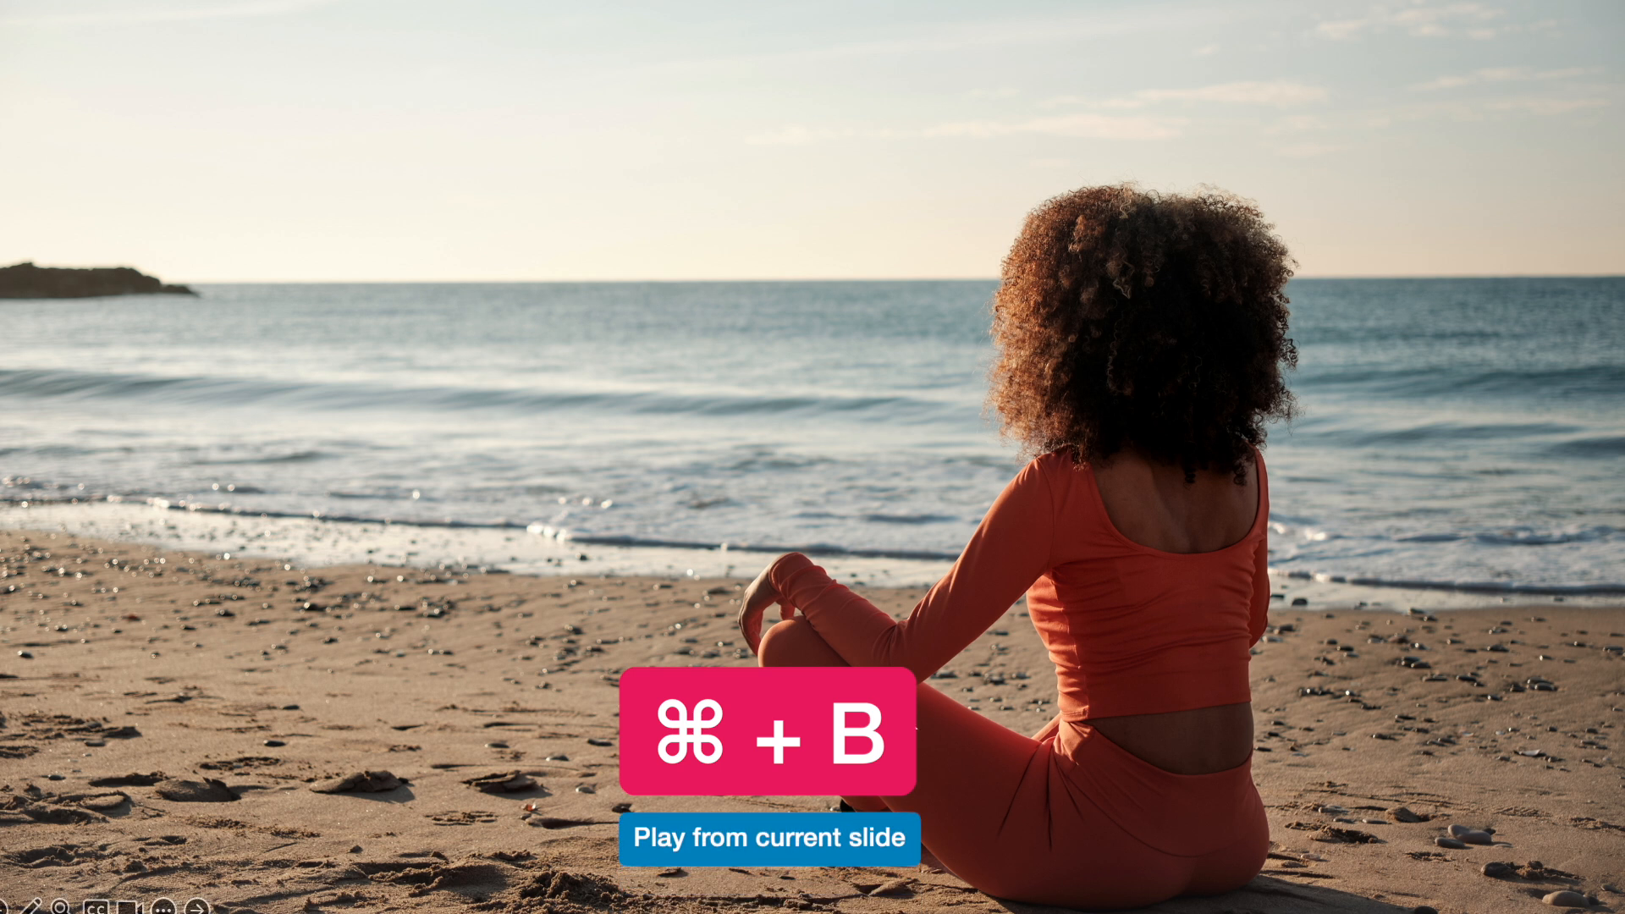
pyautogui.click(1317, 373)
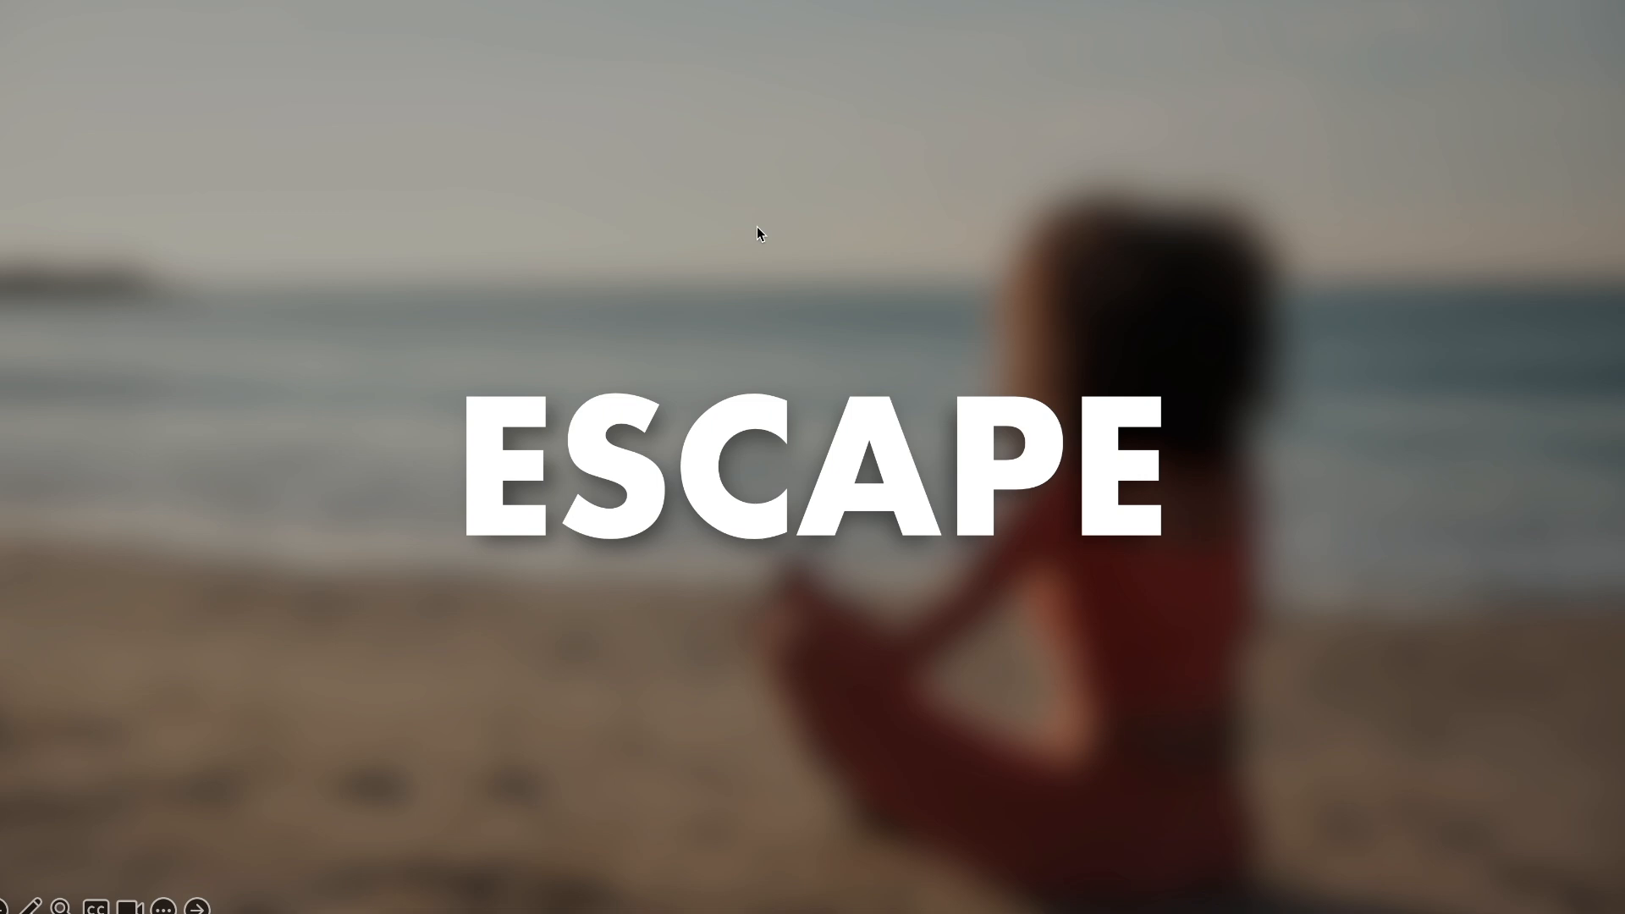
pyautogui.press('Escape')
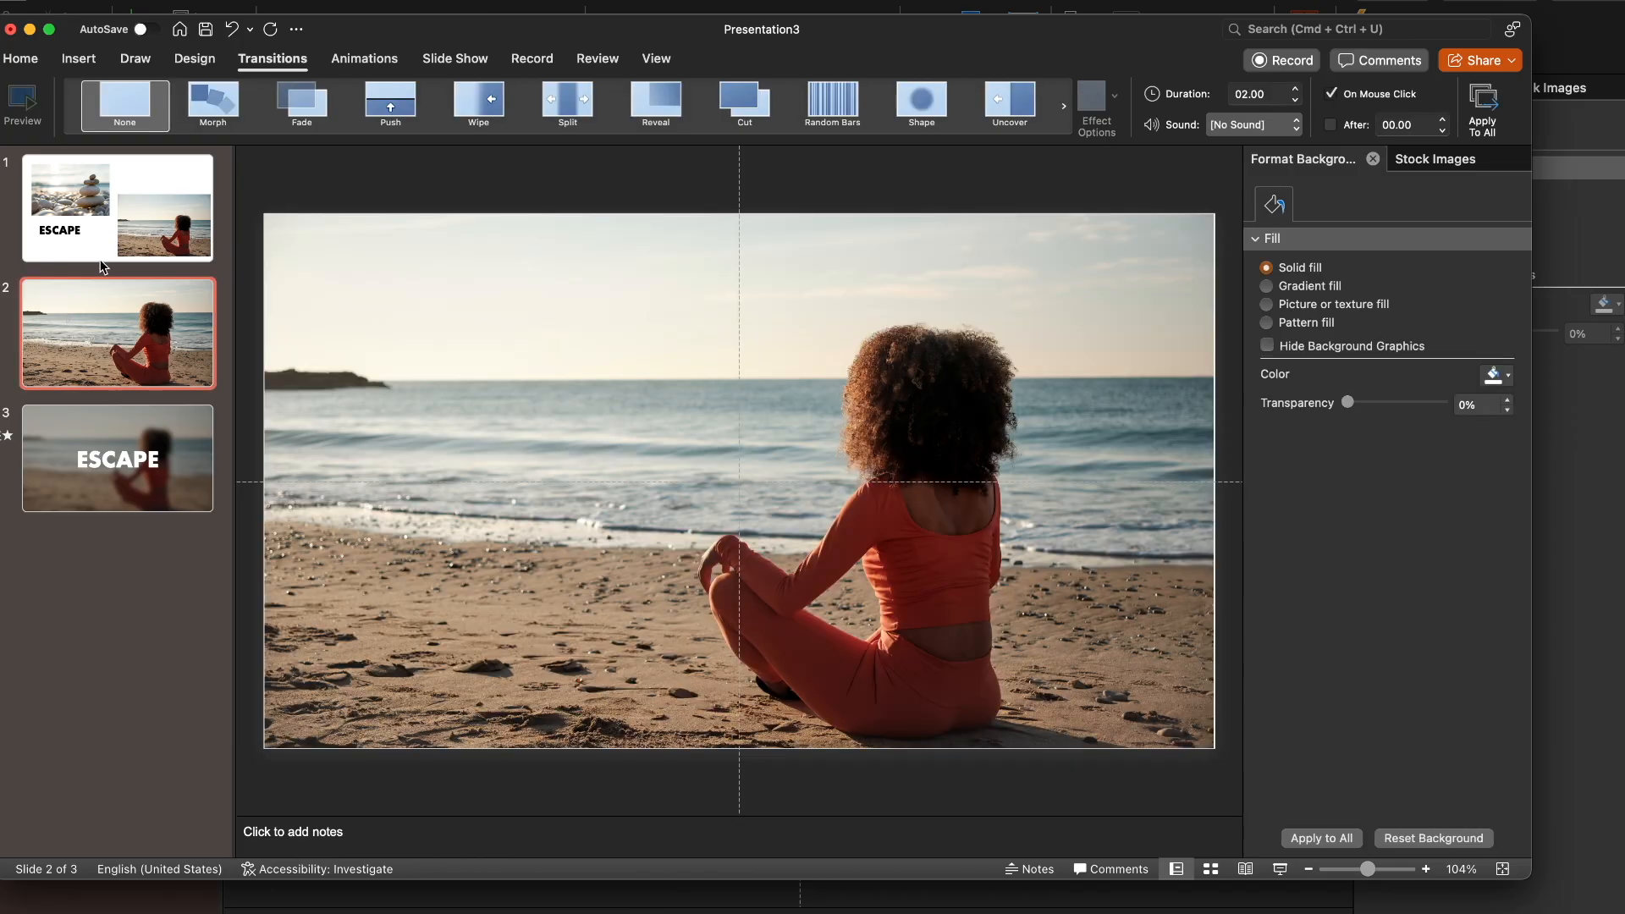
# Duplicate slide 2 and move the copy to the end of the presentation as slide 4
pyautogui.press('super+shift+d')
pyautogui.moveTo(103, 457); pyautogui.dragTo(102, 675)
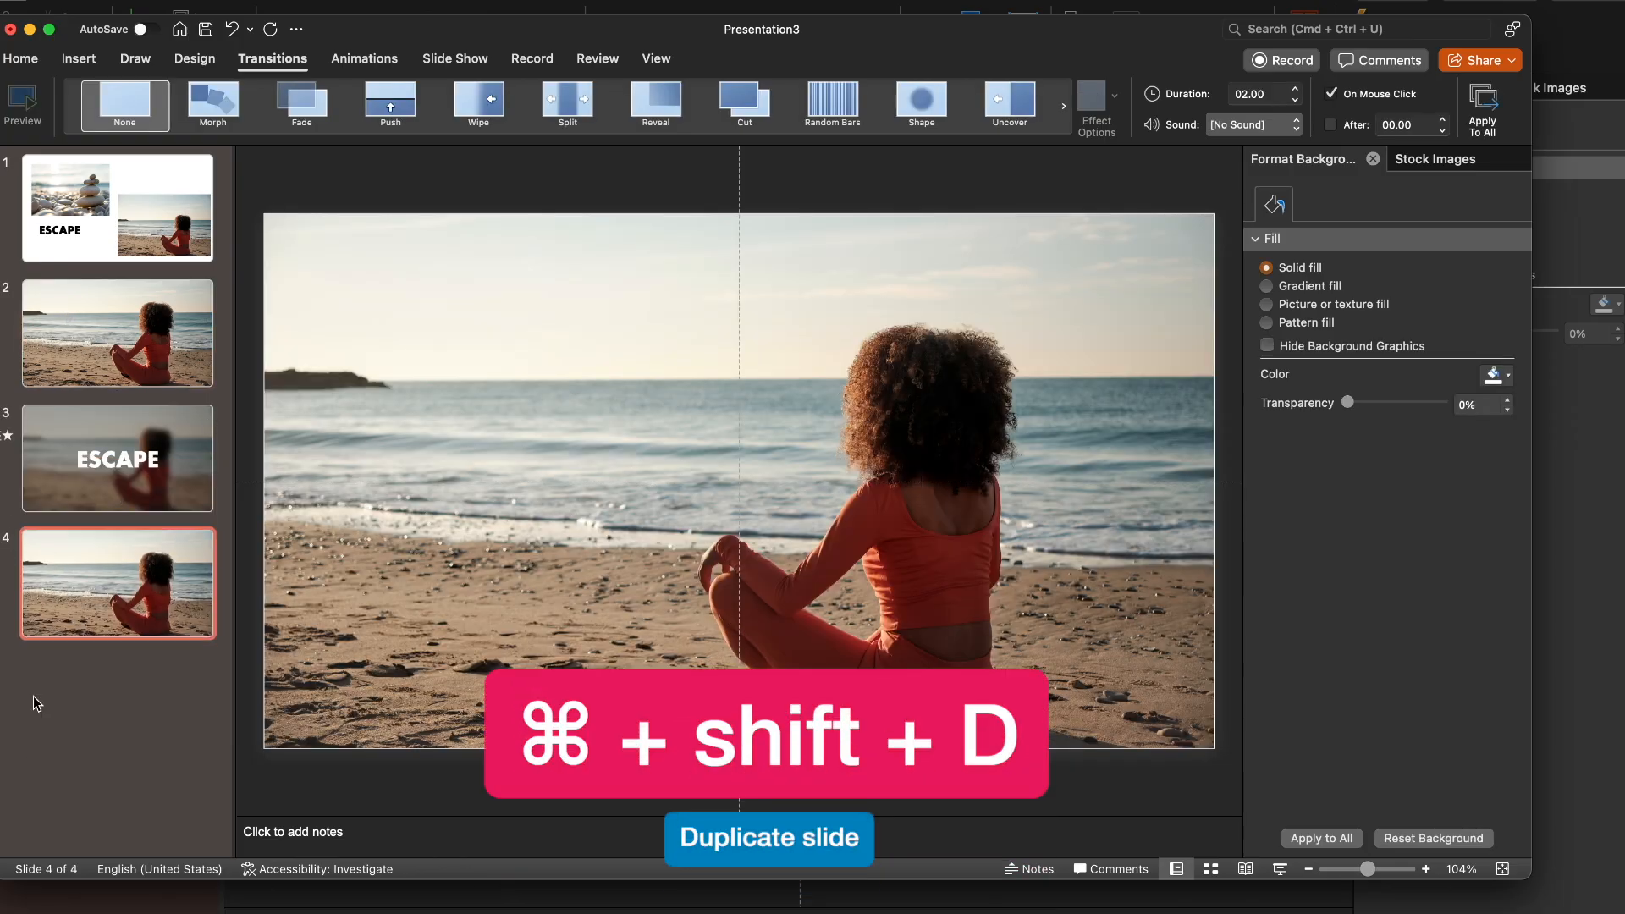
pyautogui.click(118, 520)
# Copy the stacked-stones picture from slide 1 onto slide 4 and enlarge it to the slide's full width
pyautogui.click(76, 178)
pyautogui.click(576, 461)
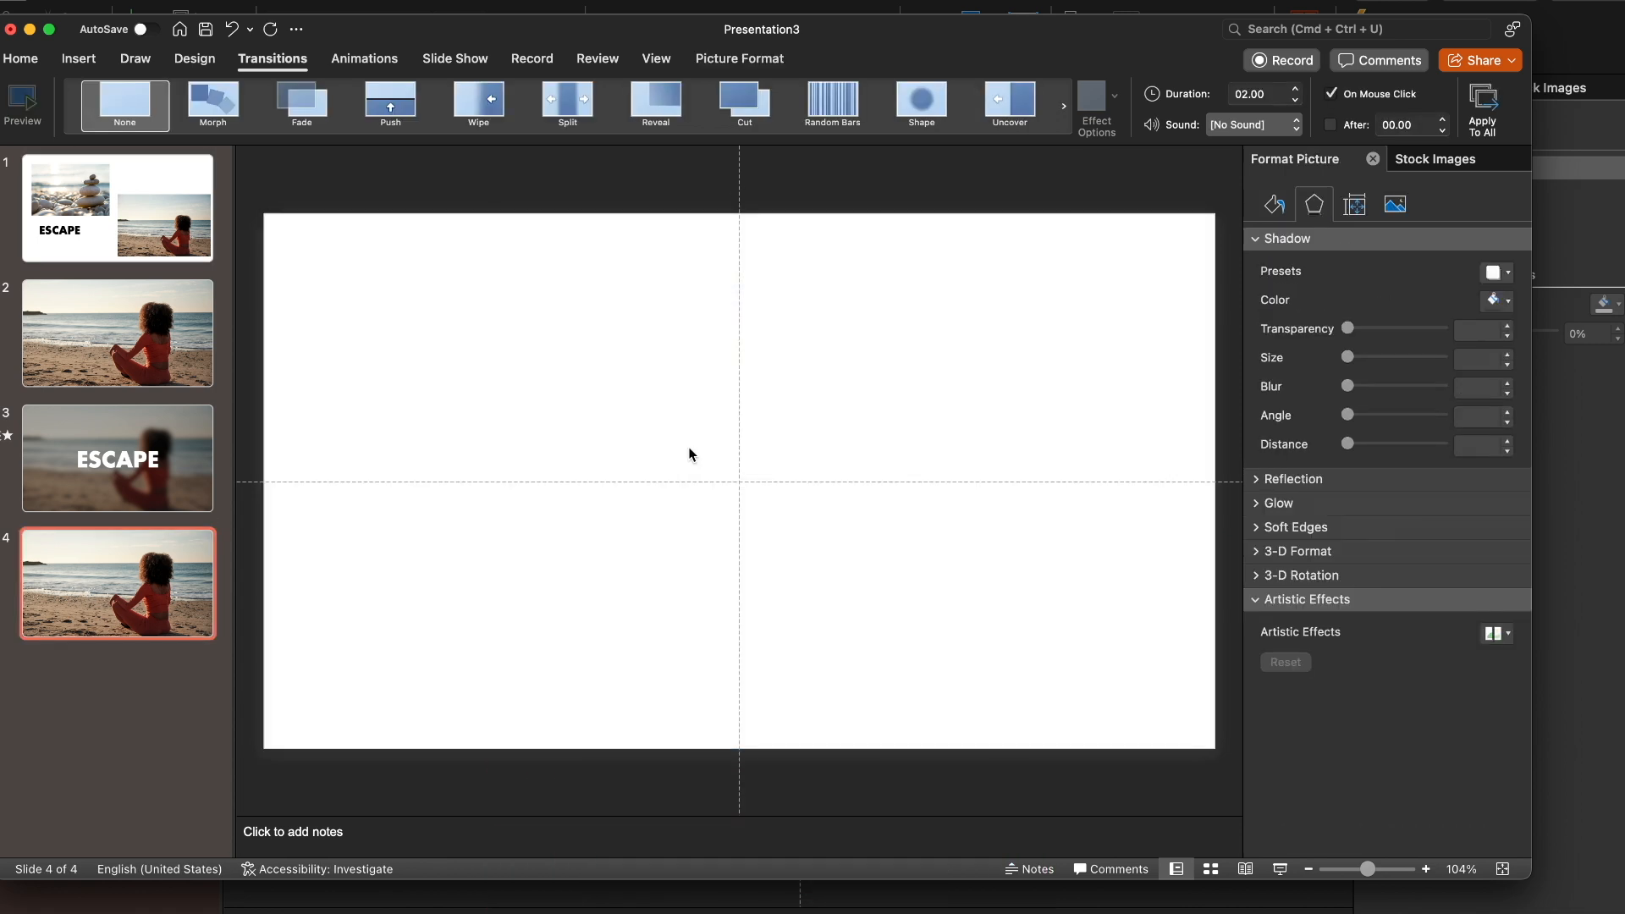
pyautogui.press('super+v')
pyautogui.moveTo(715, 479); pyautogui.dragTo(1219, 801)
pyautogui.scroll(-3, 1126, 593)
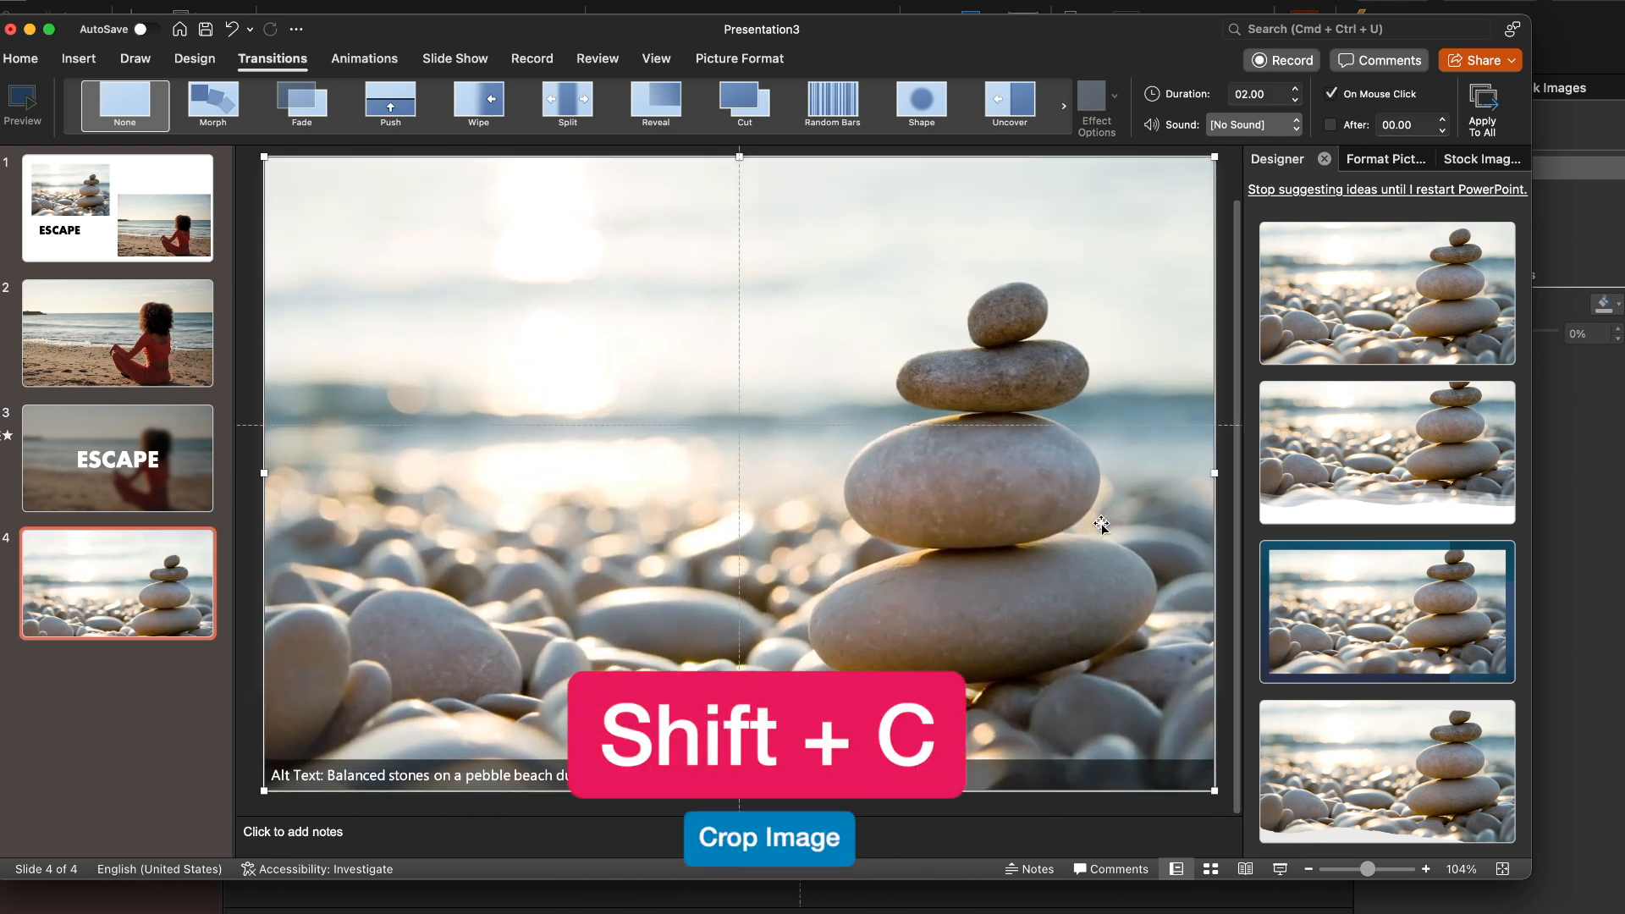
# Crop the lower part of the stones picture on slide 4 so its height is 7.5", matching the slide
pyautogui.hotkey('shift', 'c')
pyautogui.moveTo(739, 788); pyautogui.dragTo(752, 693)
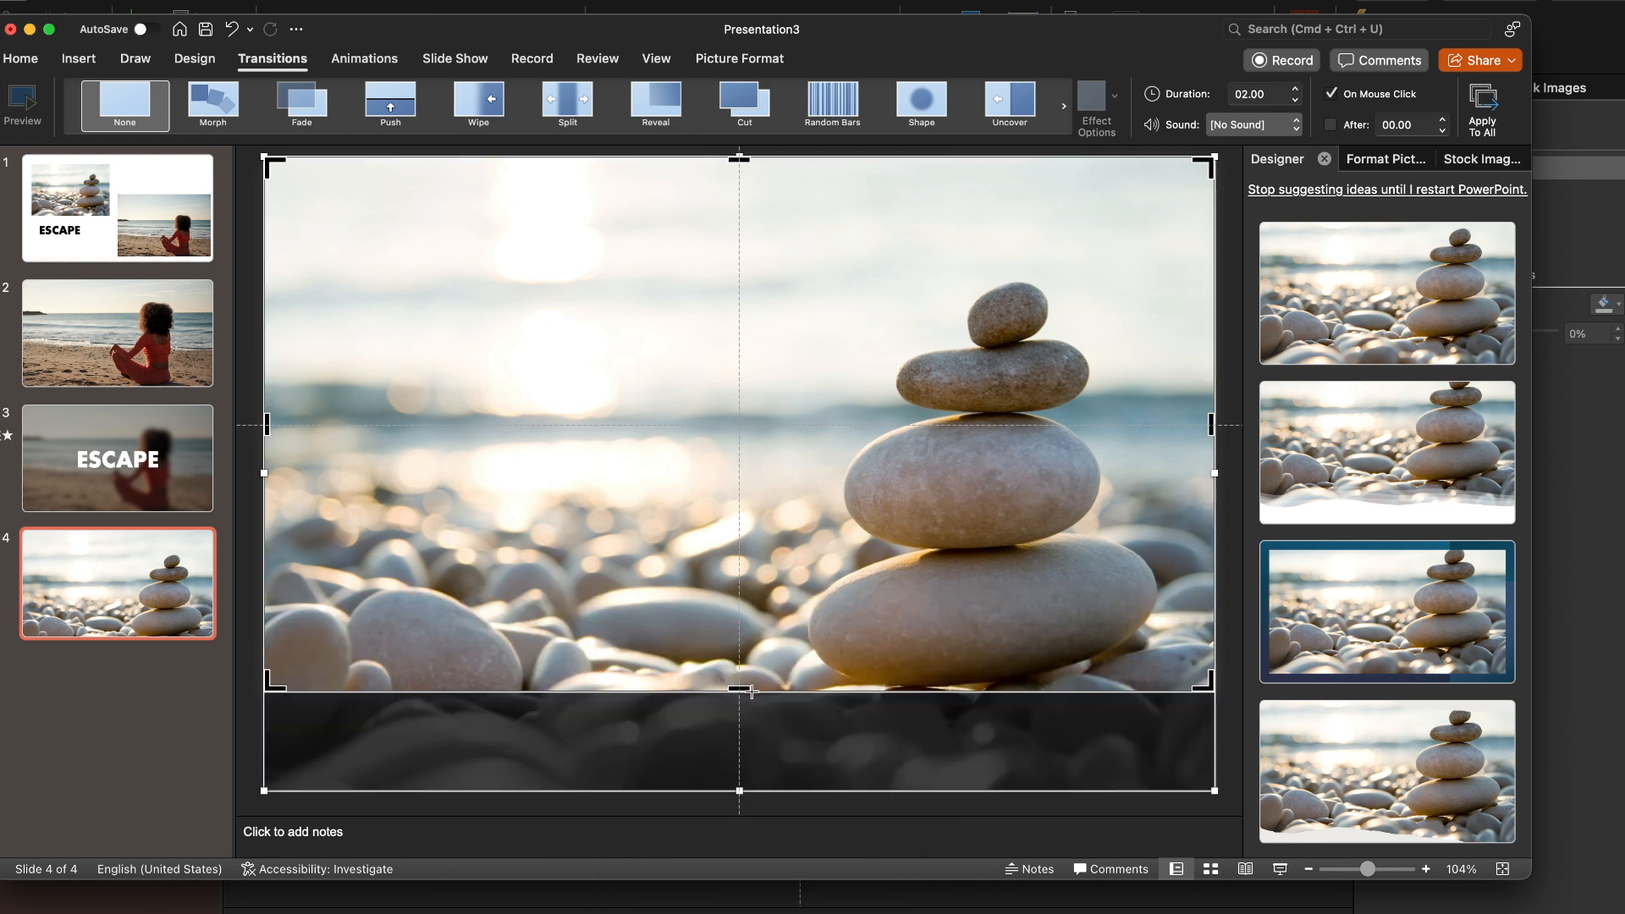
pyautogui.press('Escape')
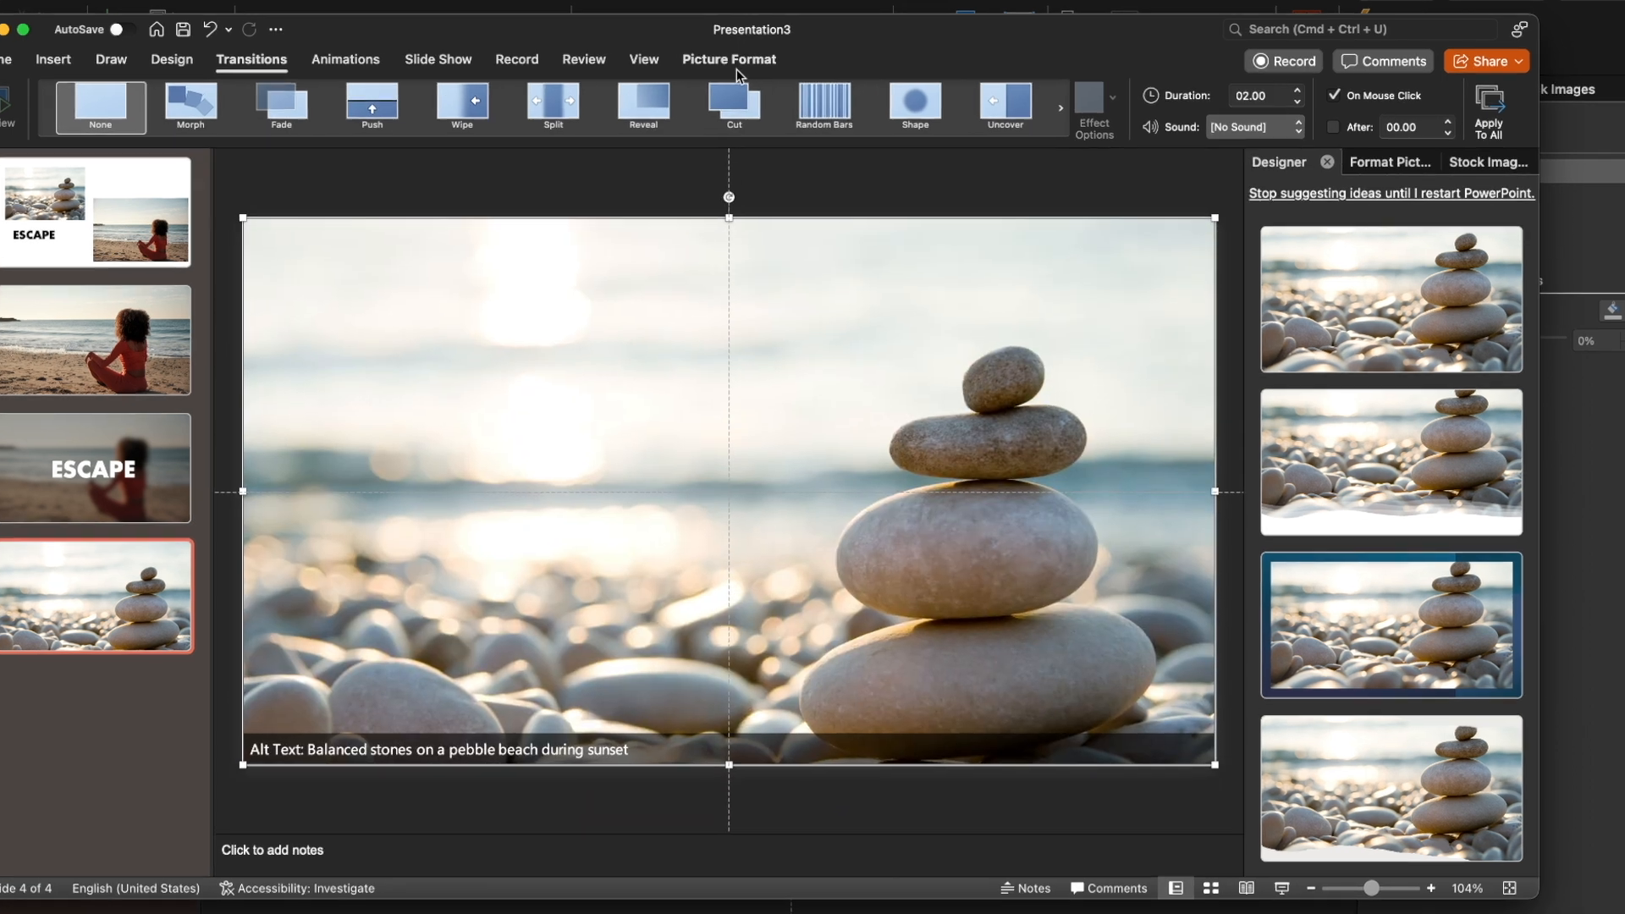
pyautogui.click(736, 68)
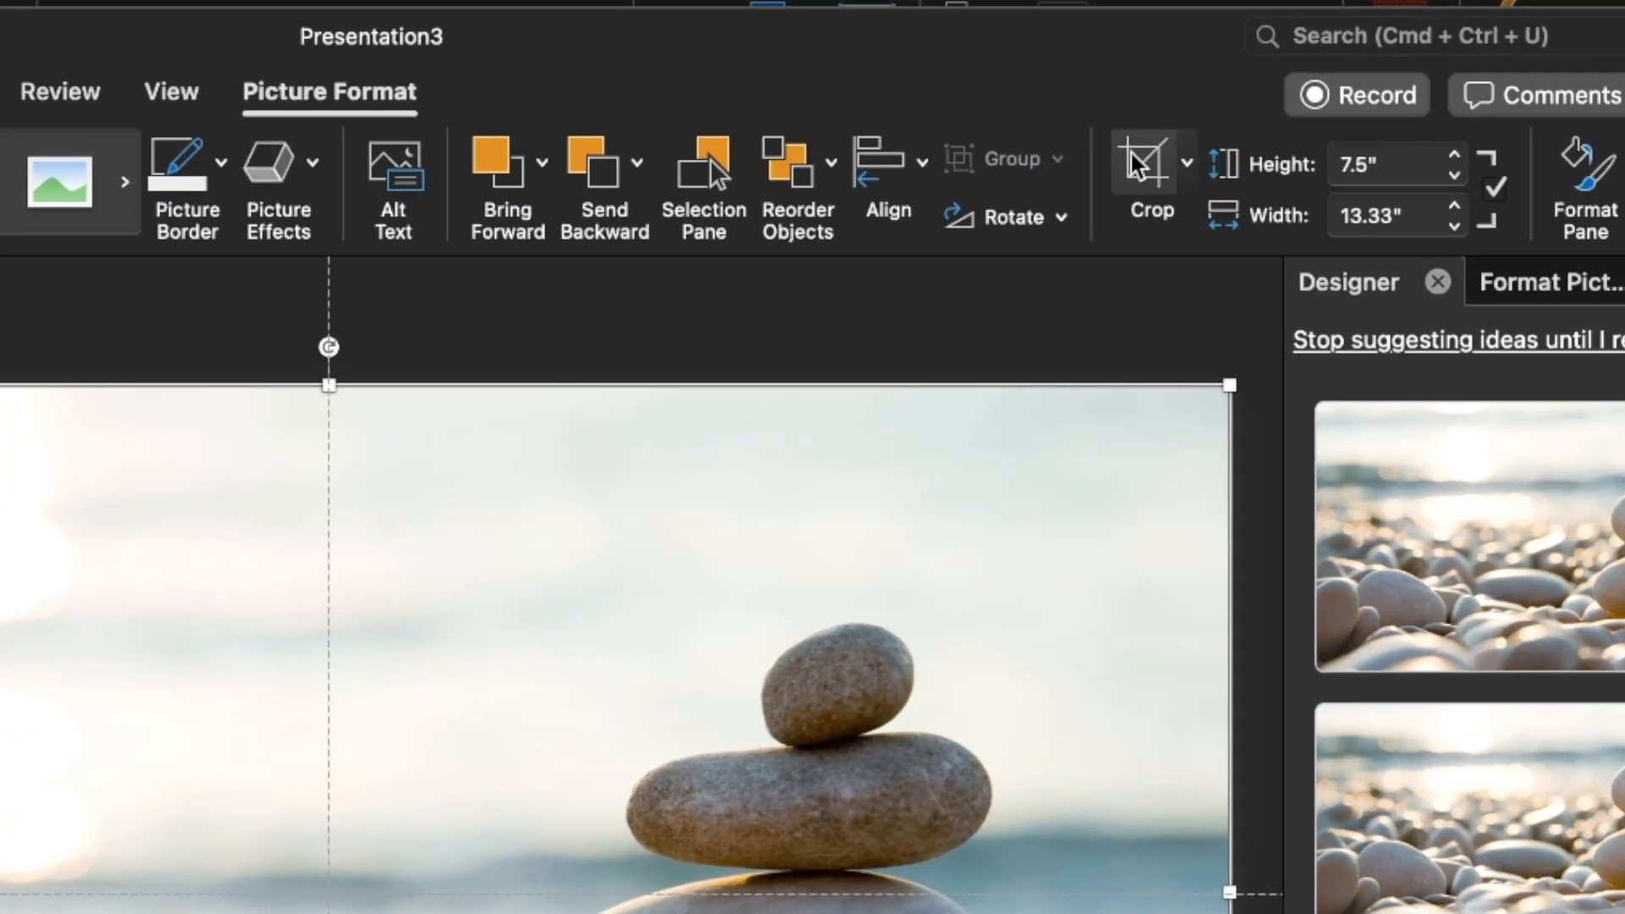
pyautogui.click(1162, 98)
pyautogui.click(1139, 164)
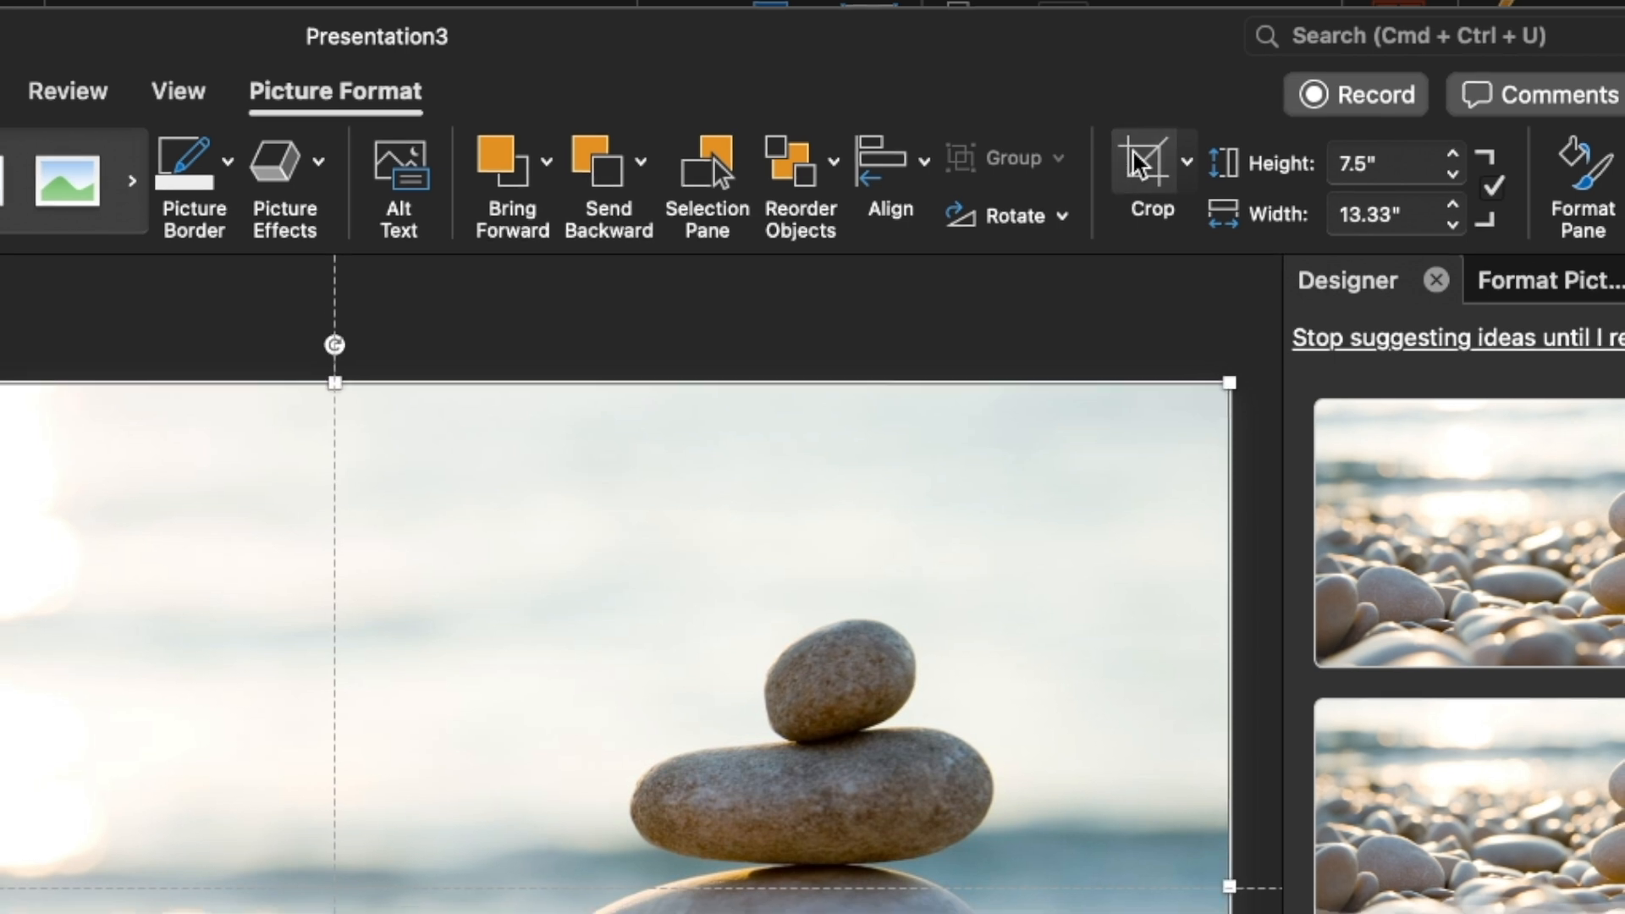
pyautogui.click(633, 312)
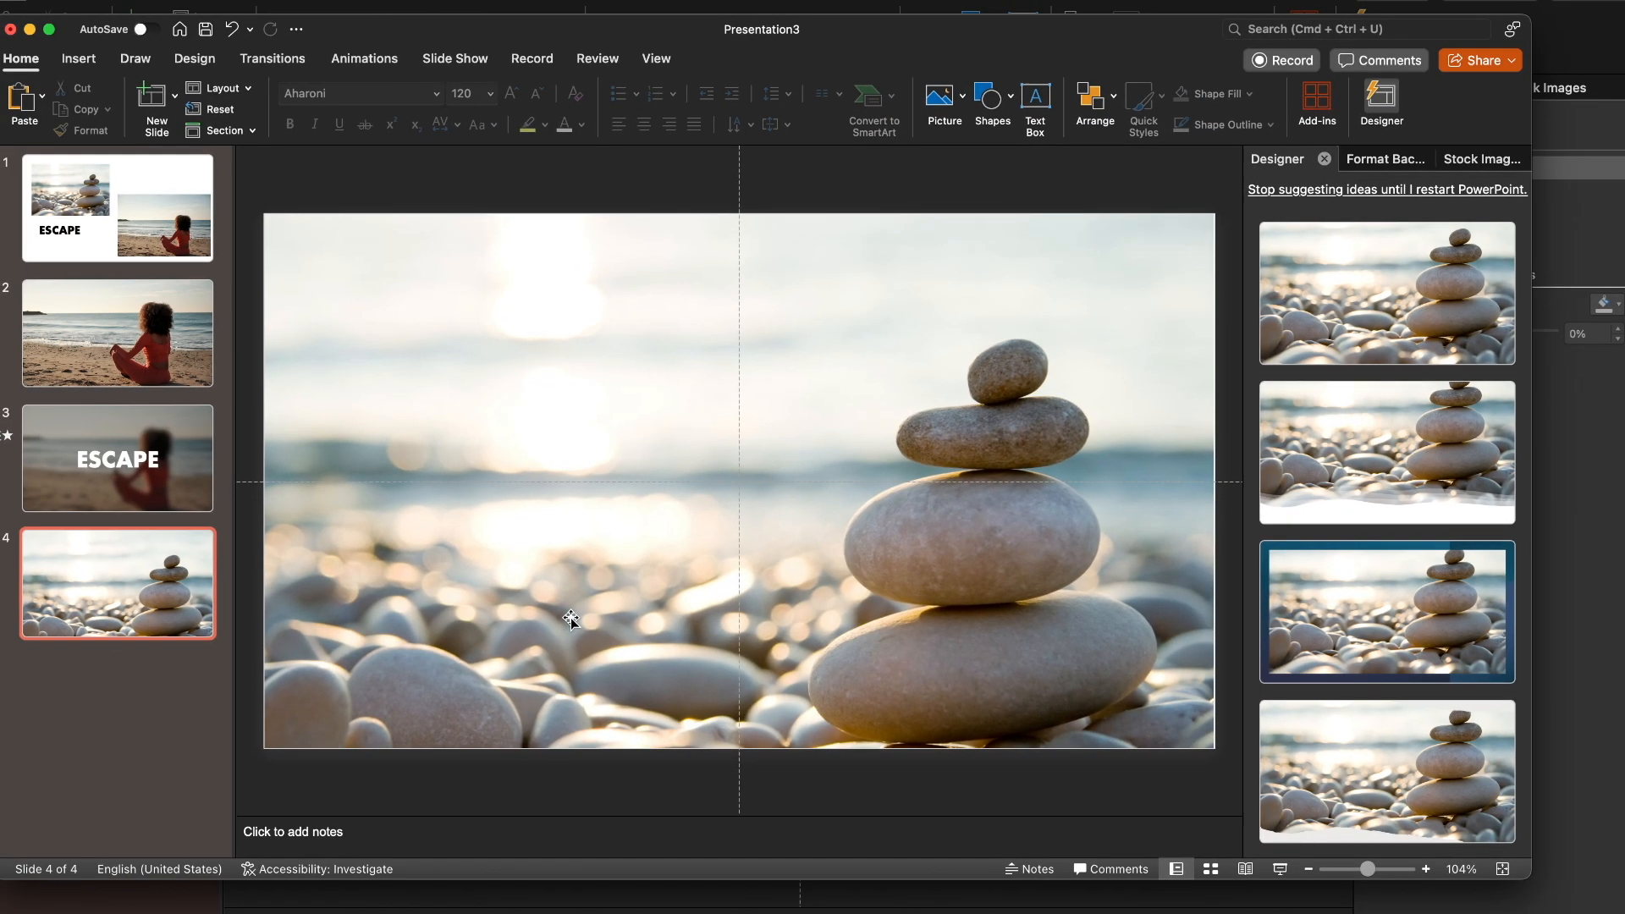
pyautogui.click(571, 619)
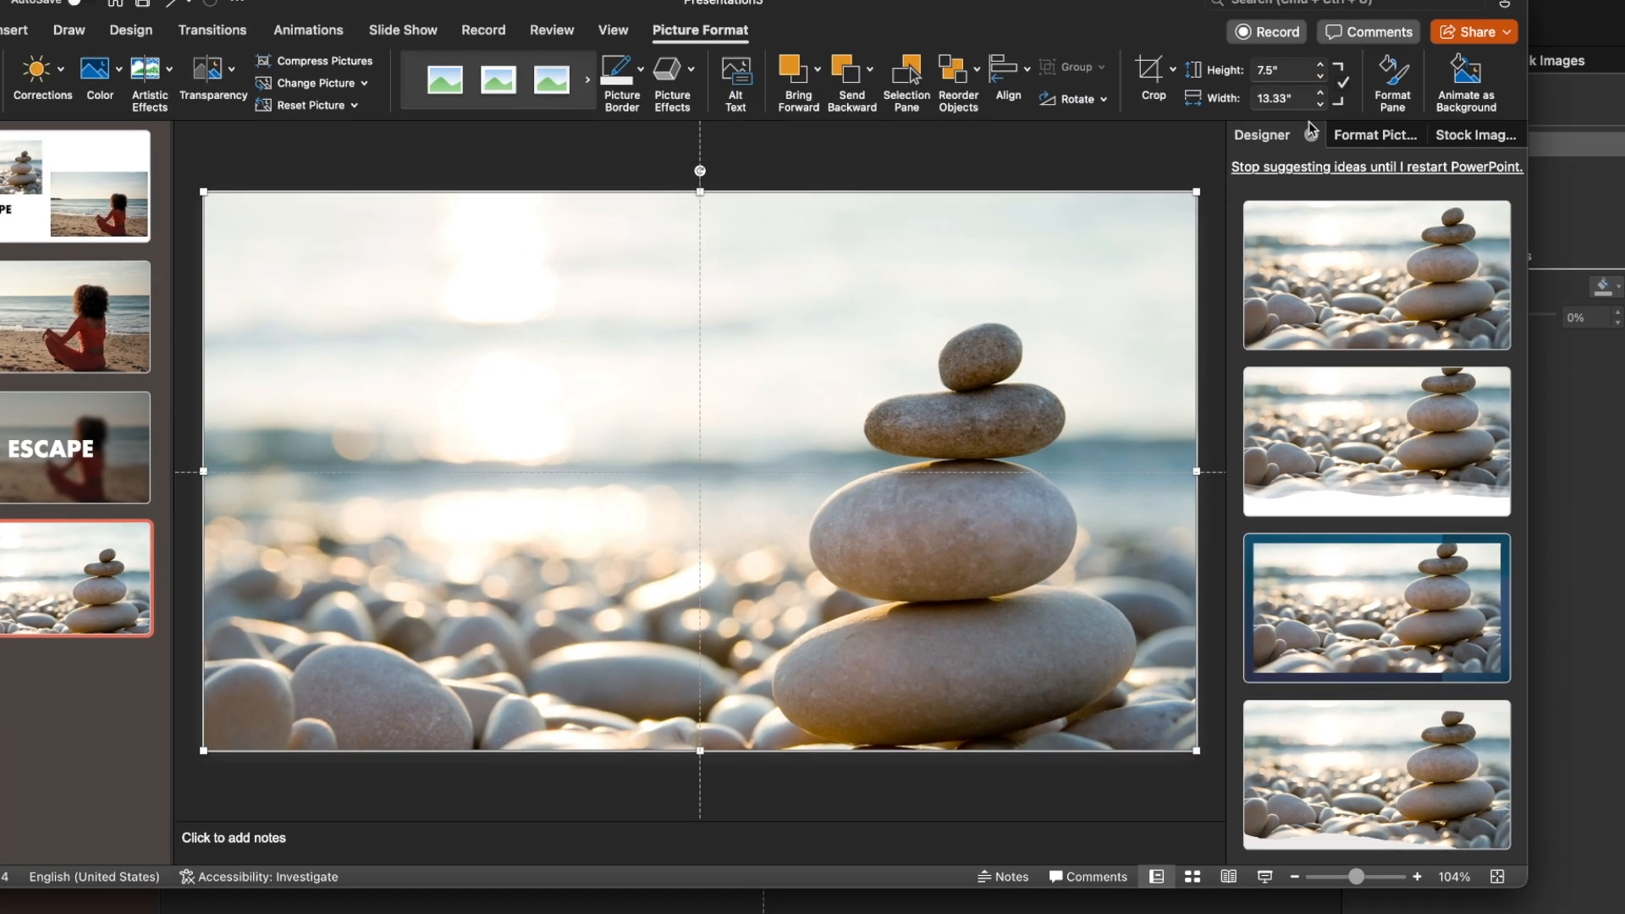
# Apply the Blur artistic effect to the stacked-stones picture on slide 4 with a radius of 45
pyautogui.click(1388, 161)
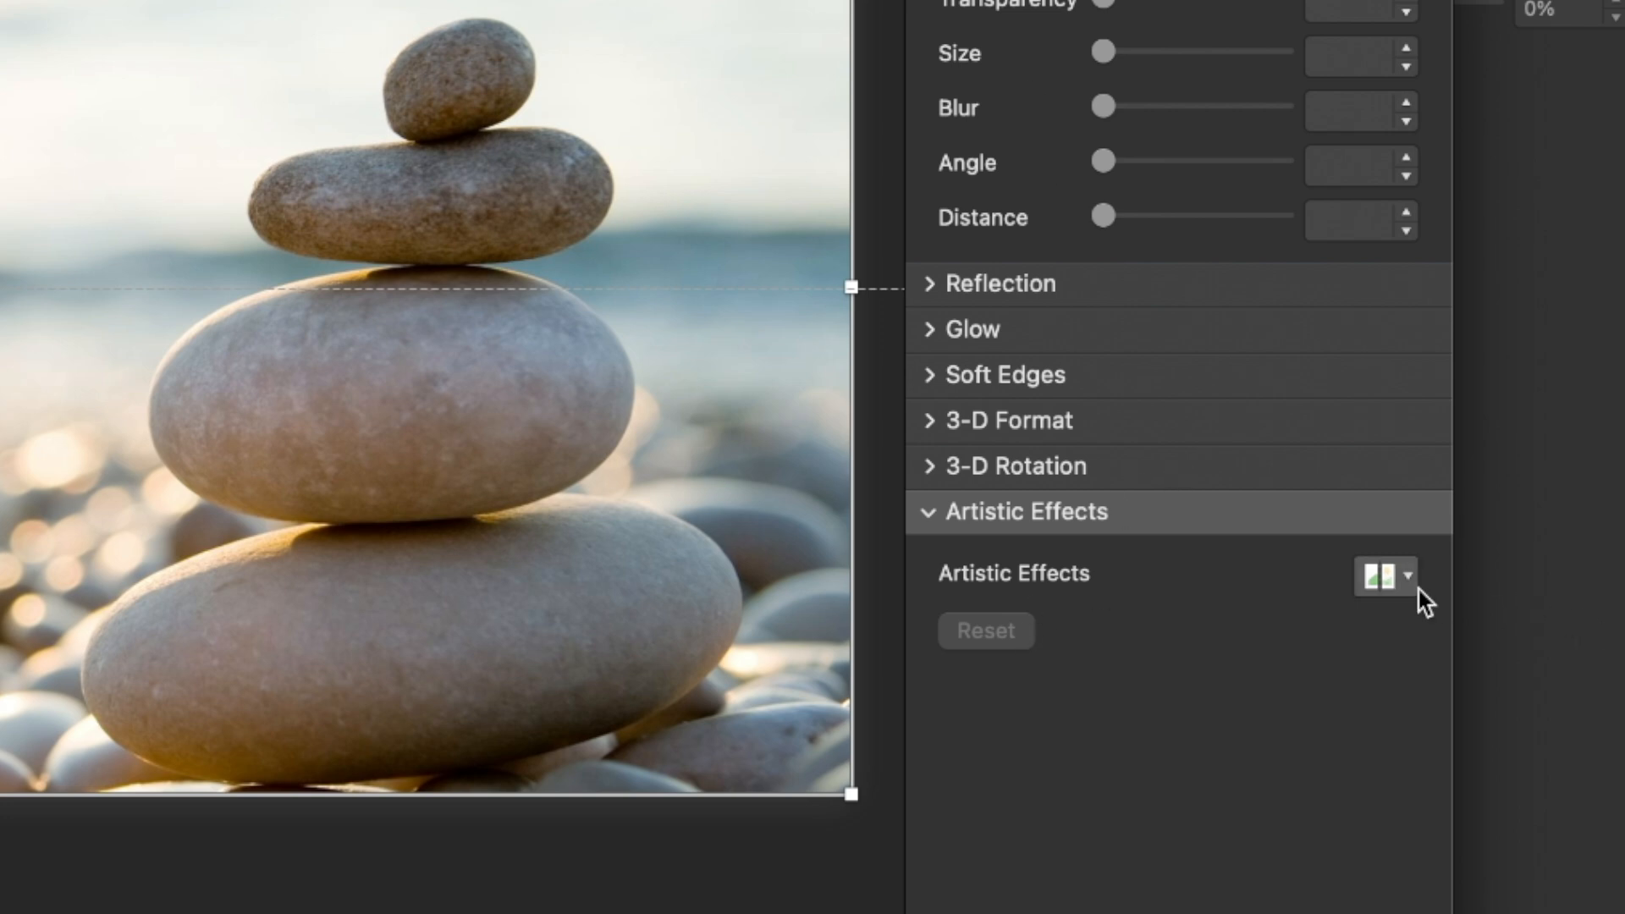
pyautogui.click(1381, 576)
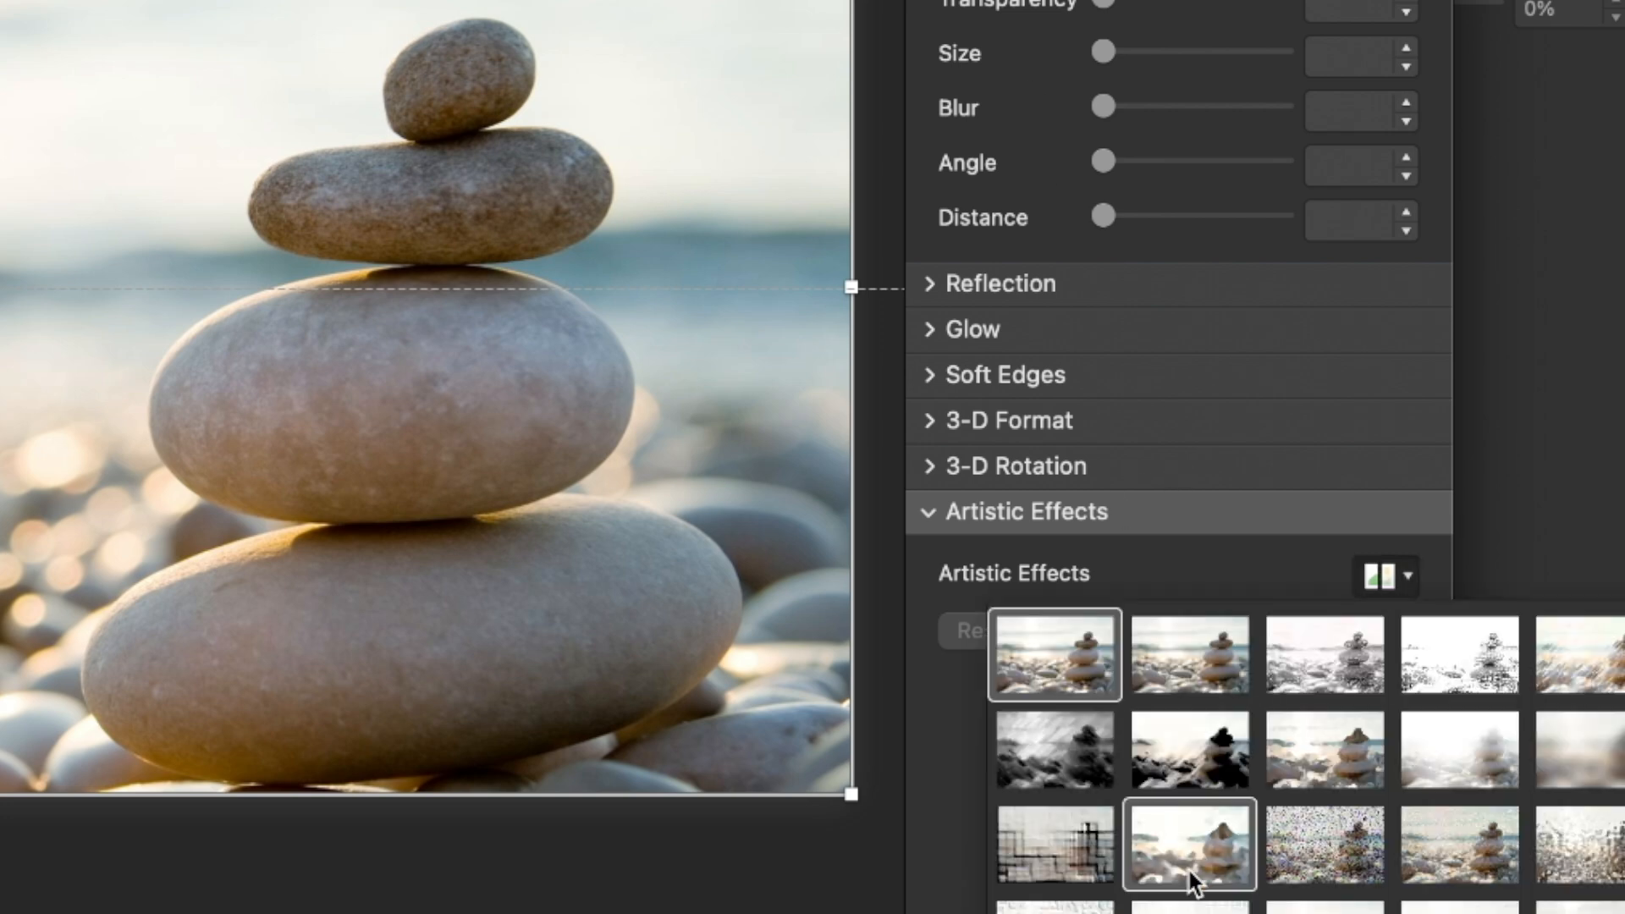
pyautogui.click(1605, 772)
pyautogui.moveTo(1117, 624); pyautogui.dragTo(1144, 629)
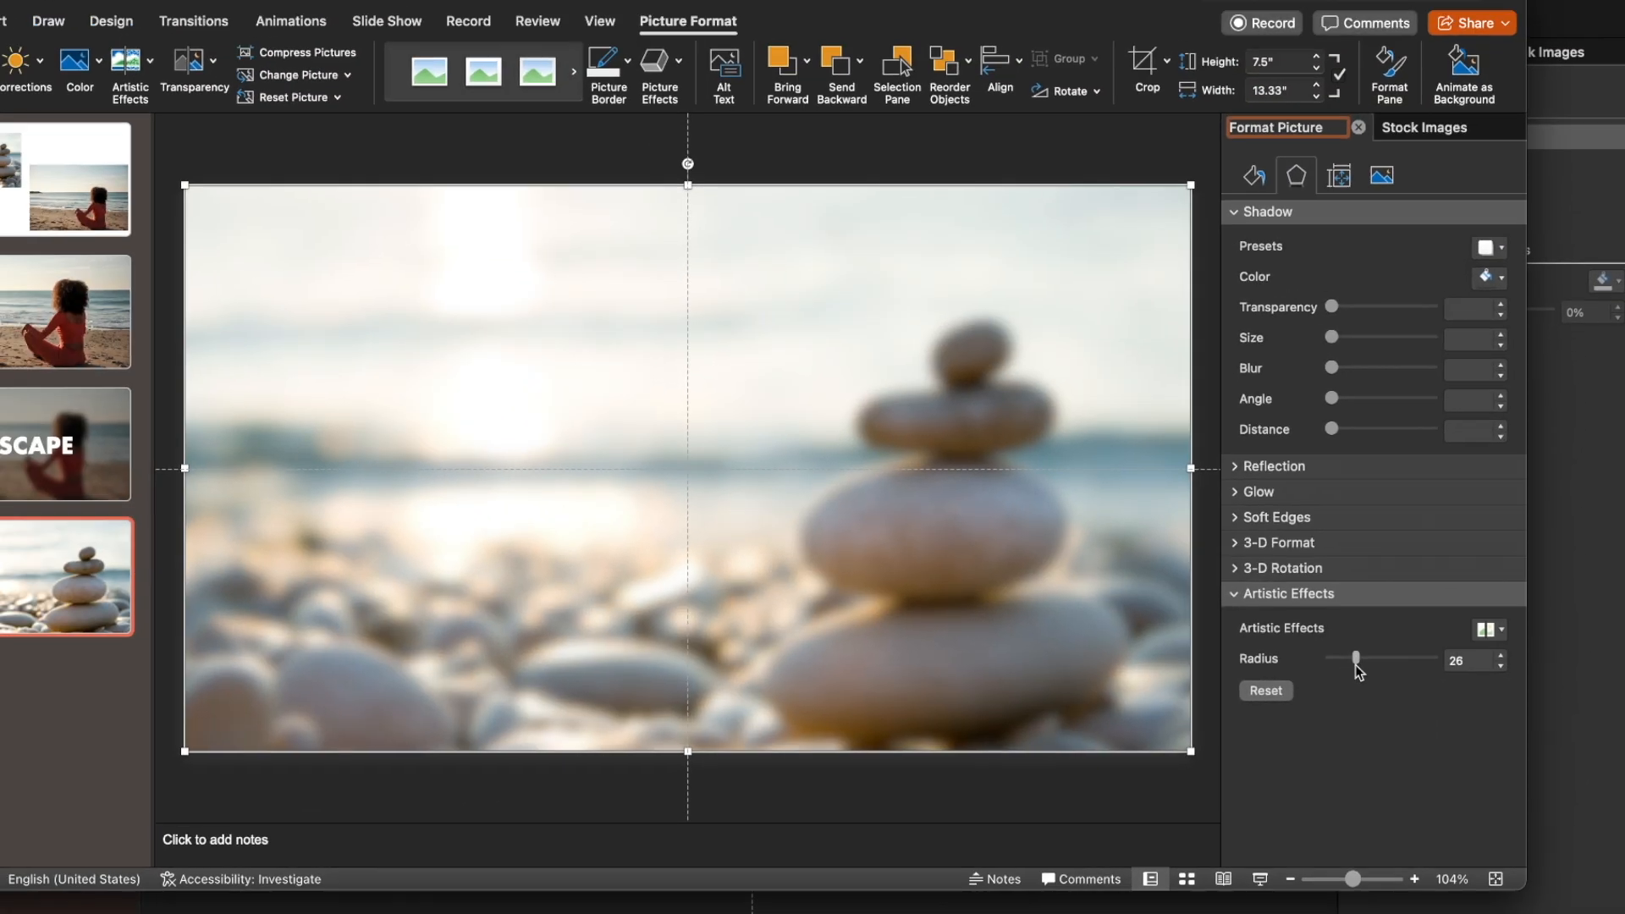
pyautogui.moveTo(1354, 664); pyautogui.dragTo(1381, 666)
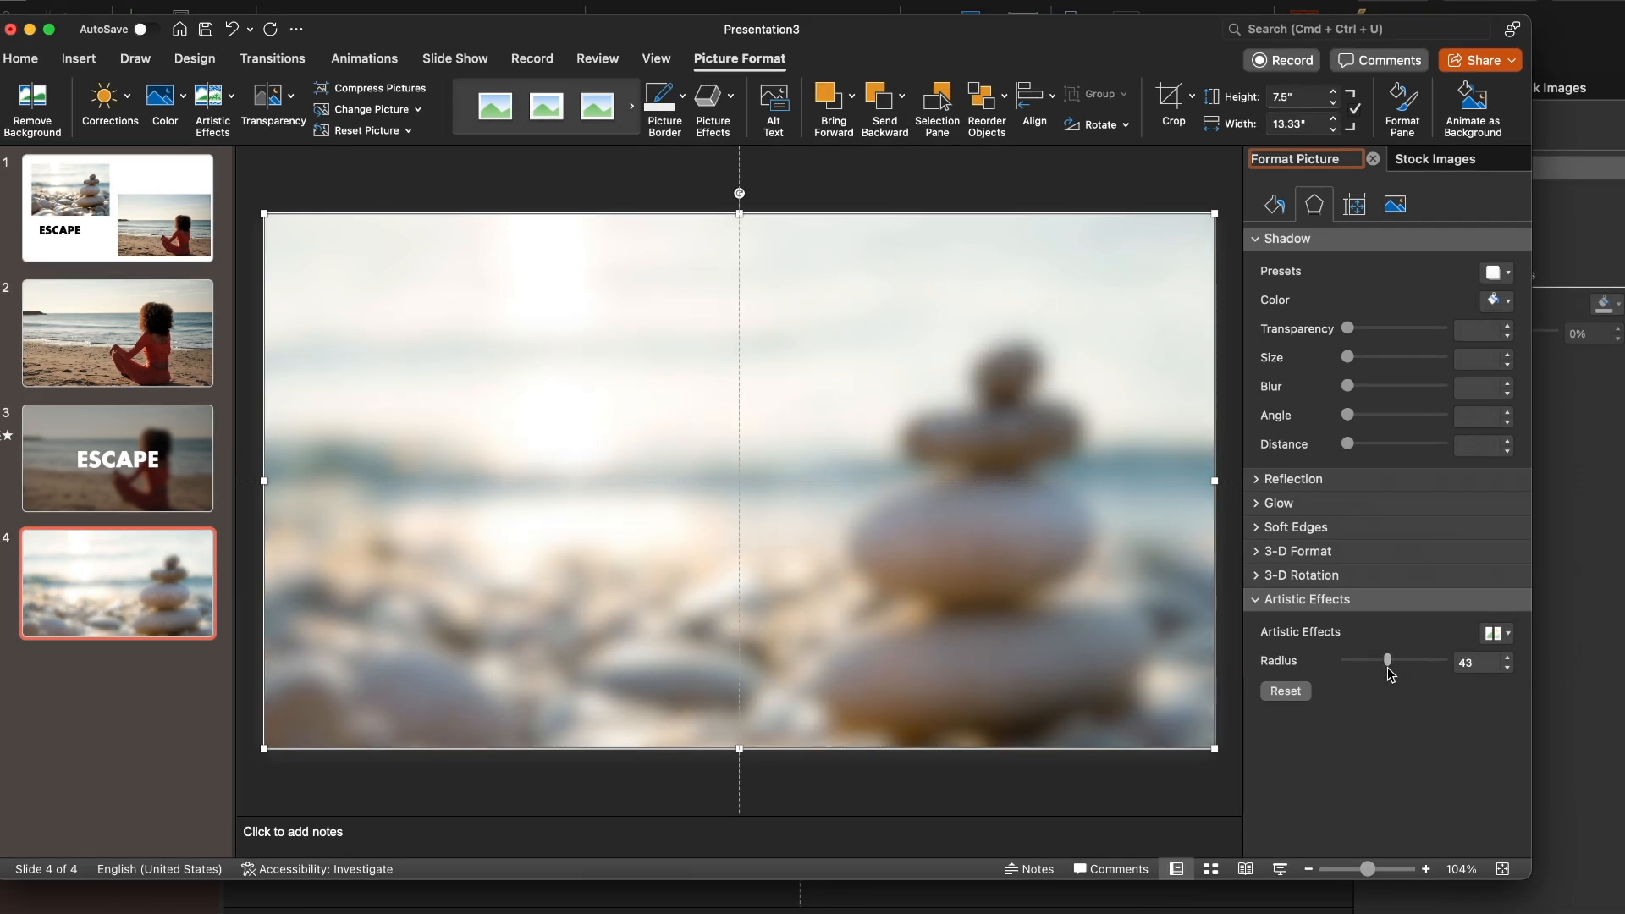
pyautogui.moveTo(1389, 667); pyautogui.dragTo(1390, 667)
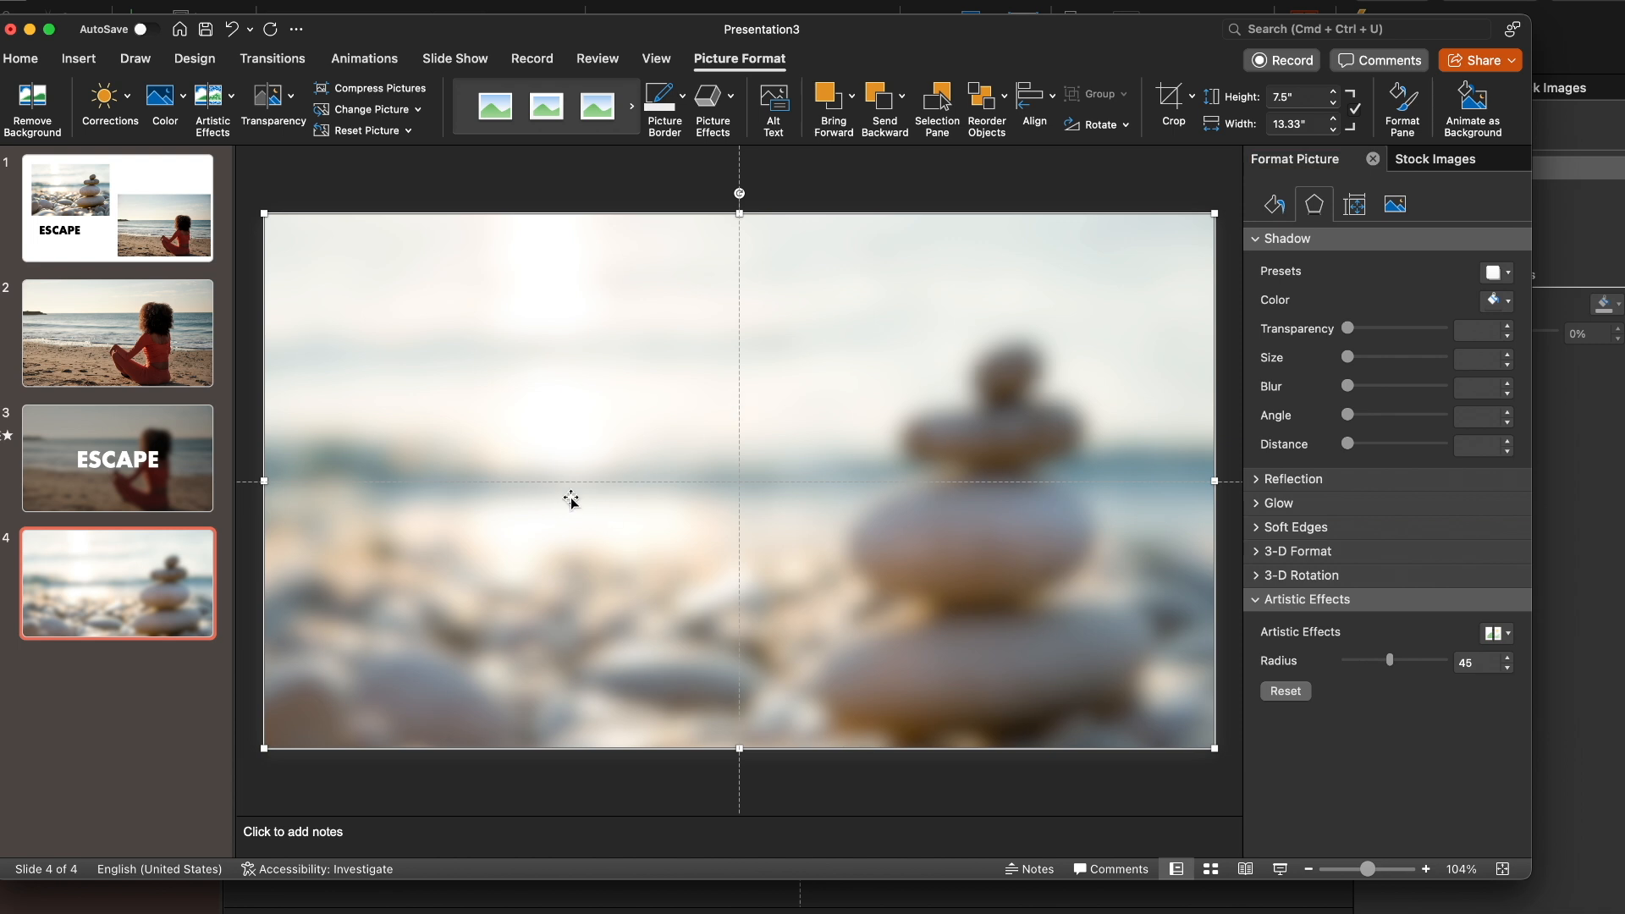
# Copy the blurred stones picture and use it from the clipboard as slide 4's background picture fill
pyautogui.rightClick(566, 409)
pyautogui.click(609, 442)
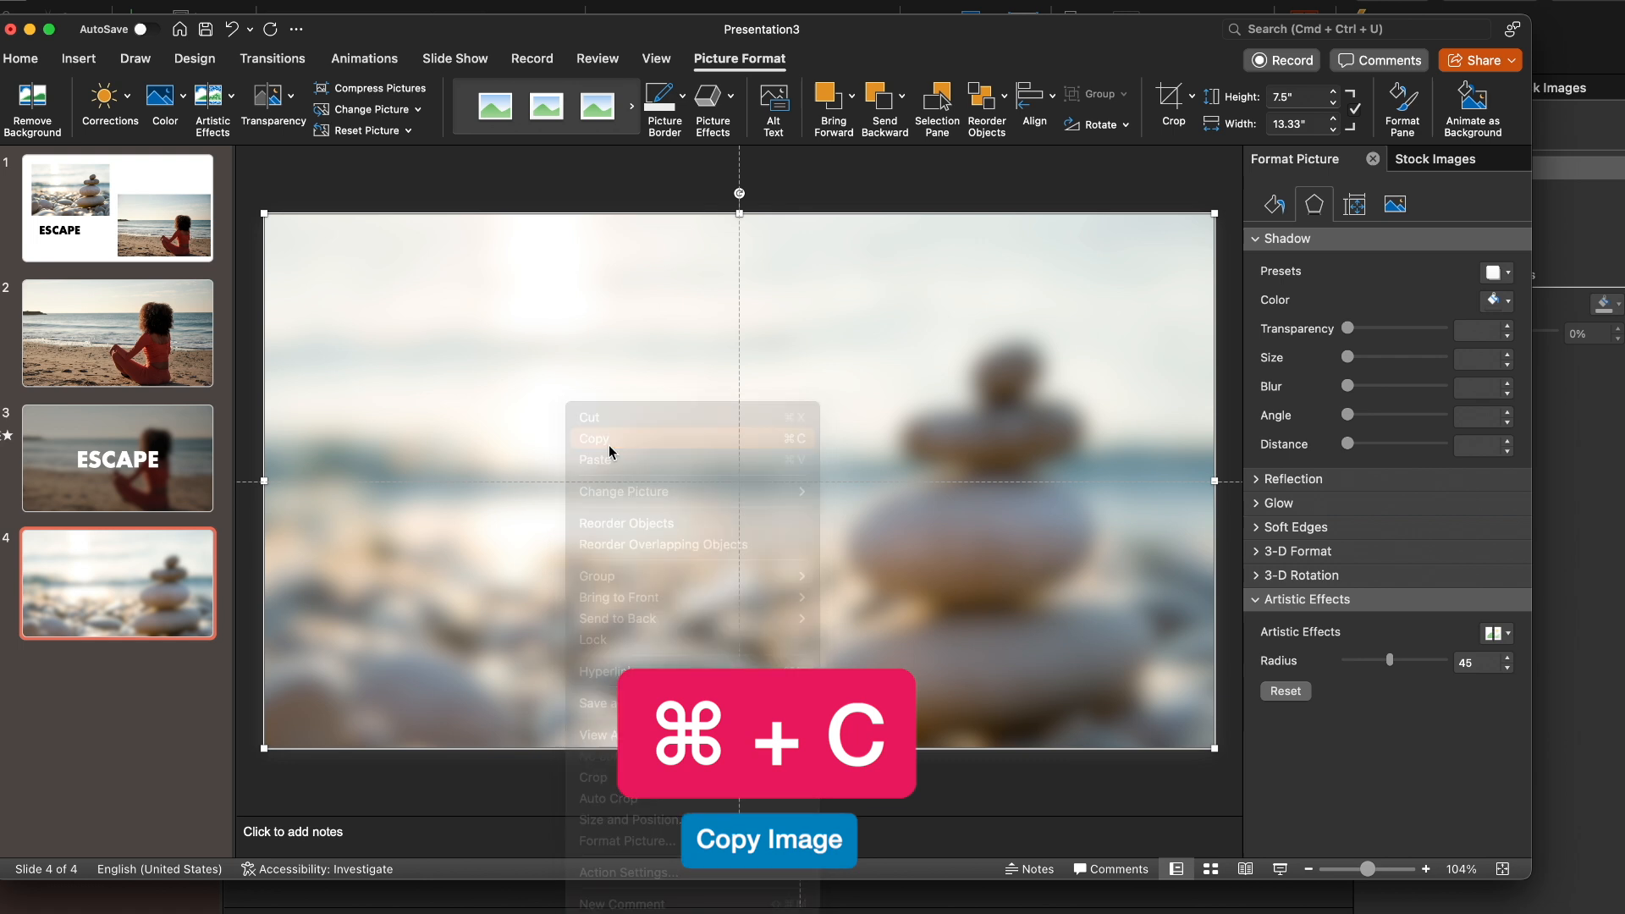
pyautogui.click(638, 195)
pyautogui.click(317, 2)
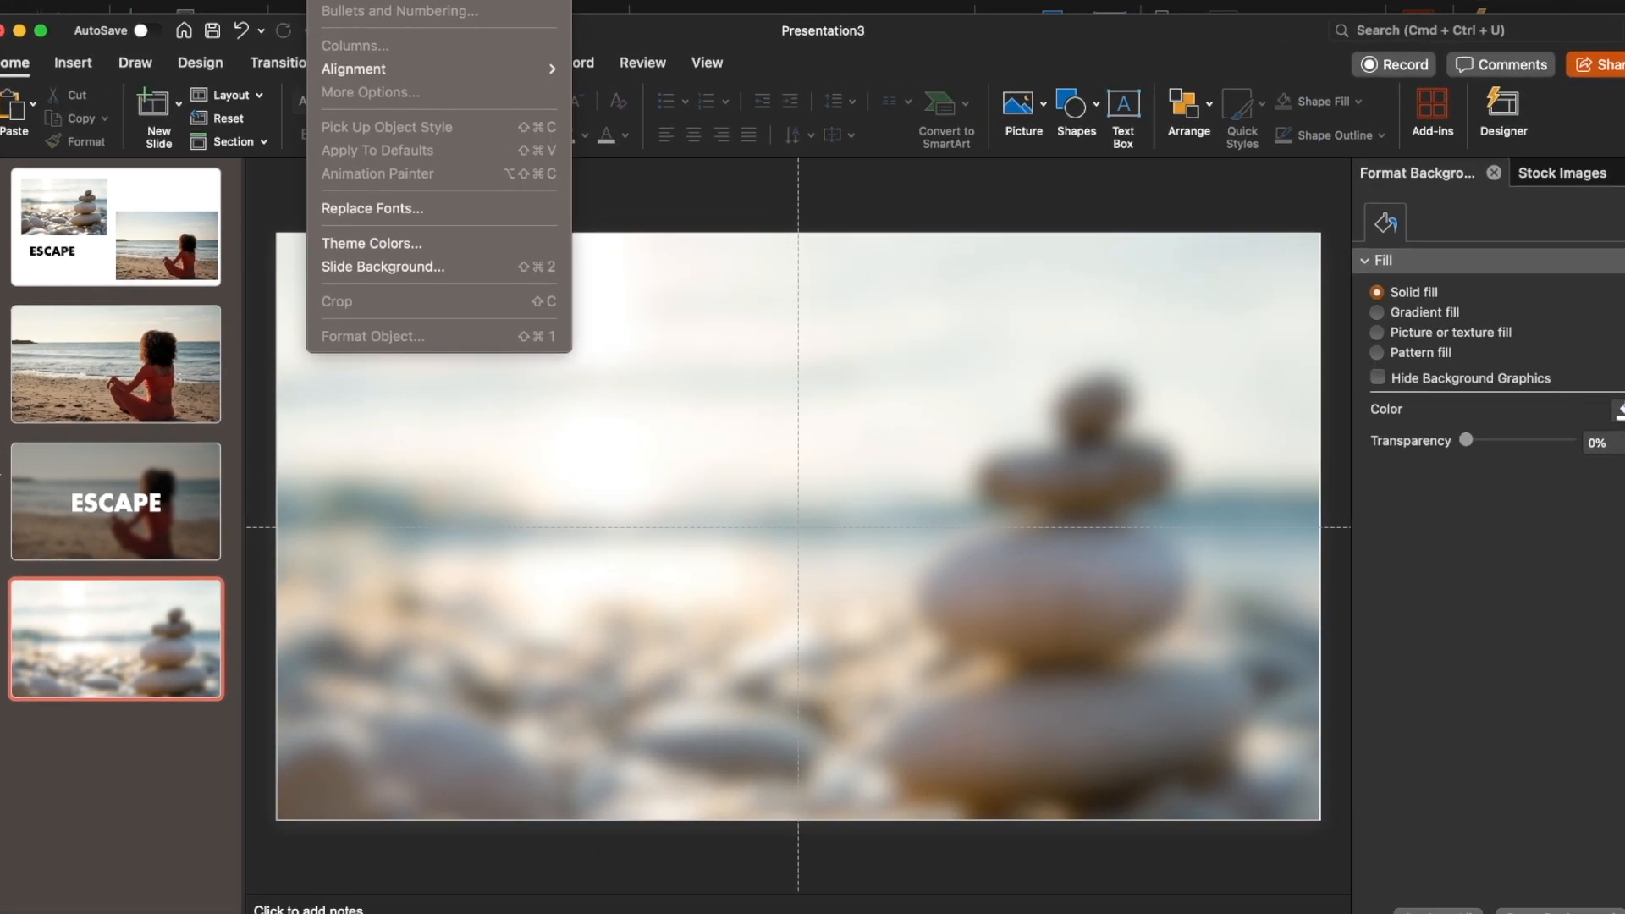
pyautogui.click(342, 241)
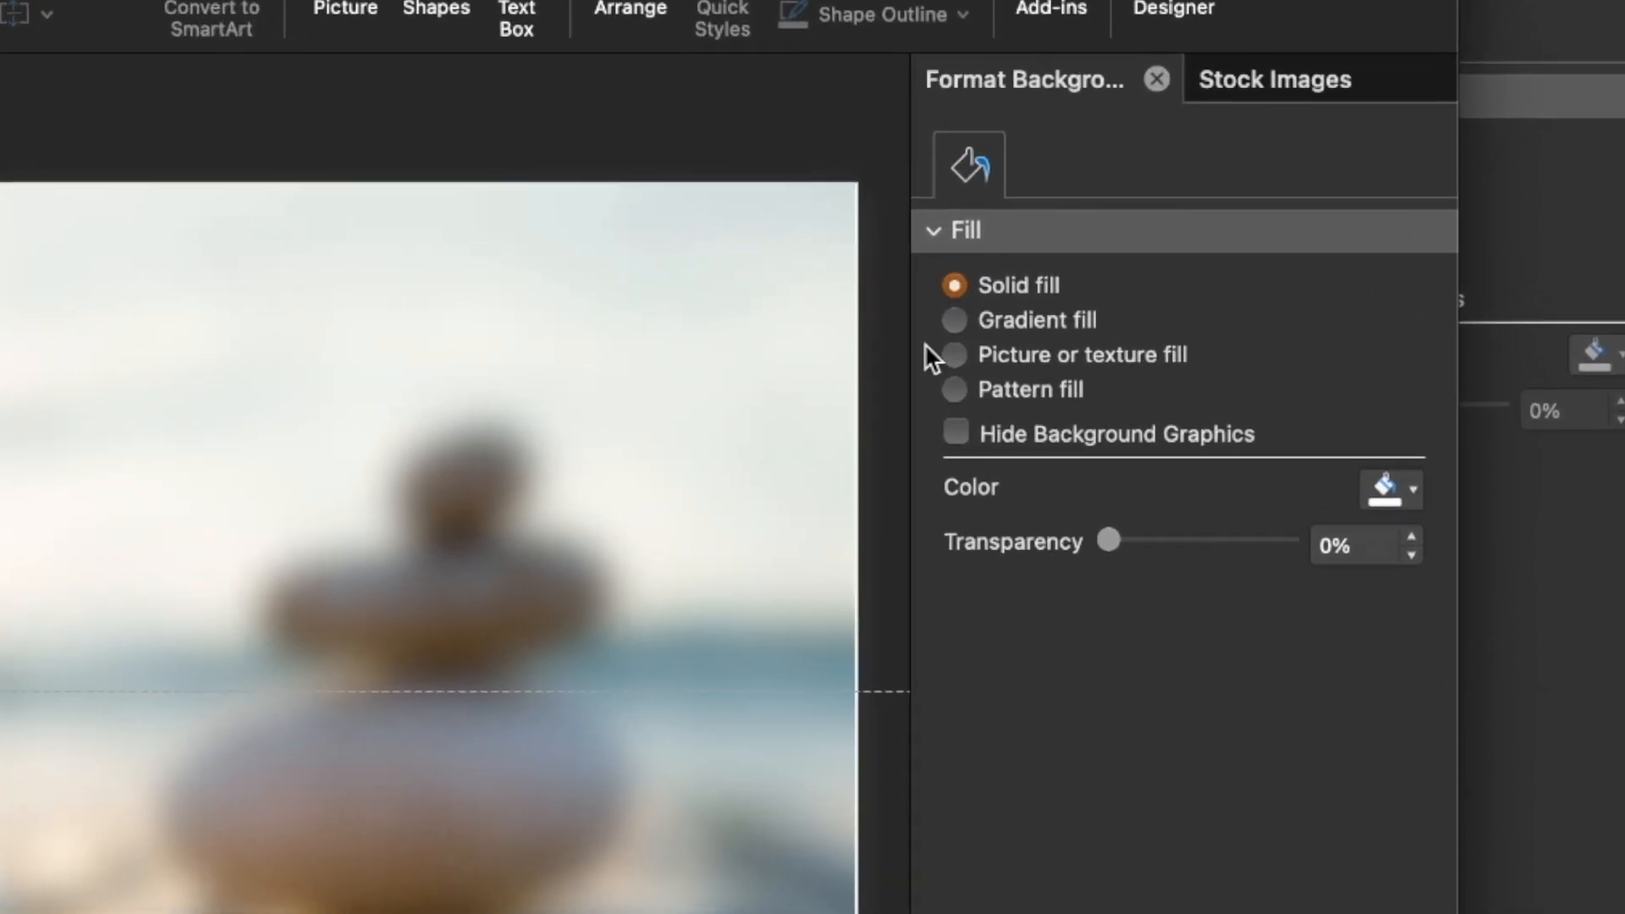
pyautogui.click(954, 356)
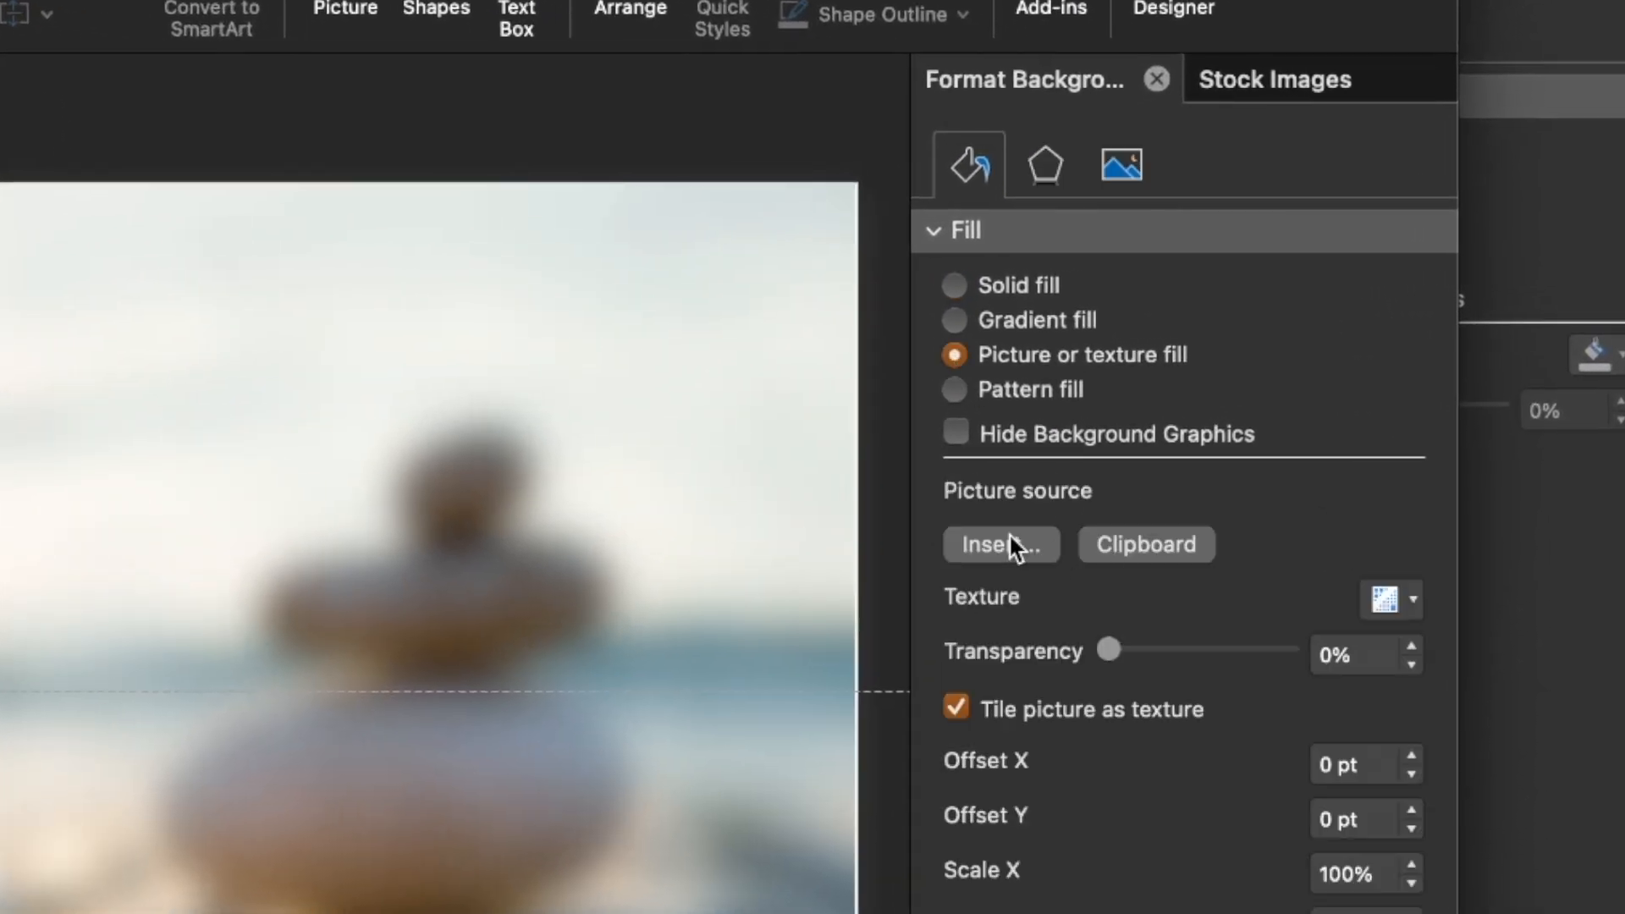
pyautogui.click(1133, 535)
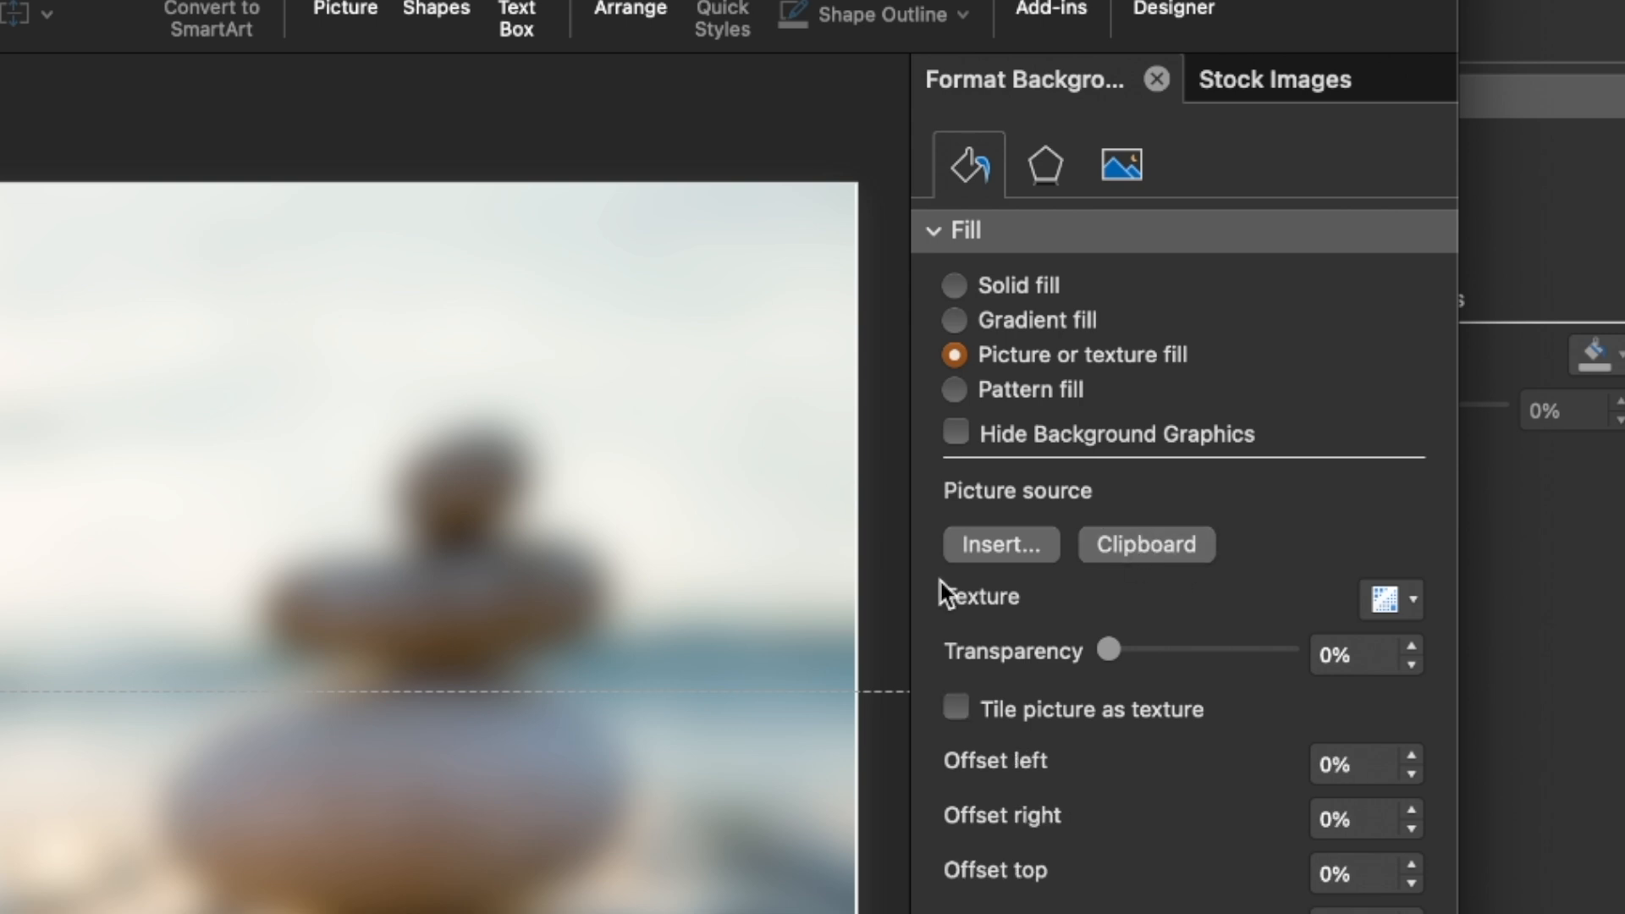
# Move the foreground stones picture aside to check the slide background behind it, and return it to cover the slide
pyautogui.click(68, 623)
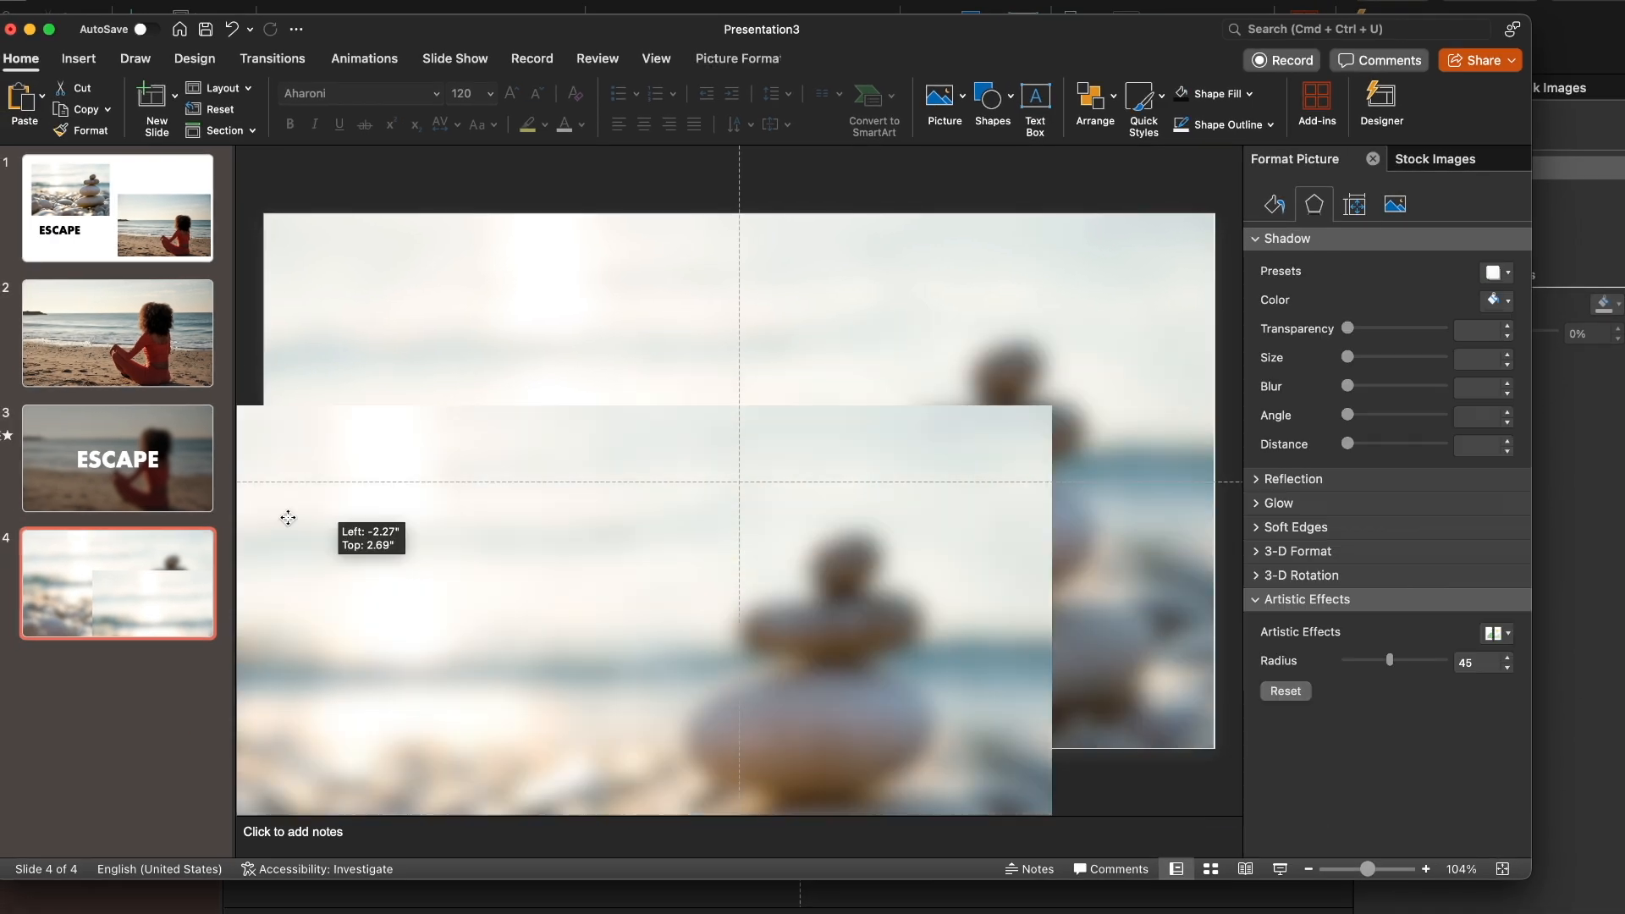
pyautogui.moveTo(287, 519); pyautogui.dragTo(408, 345)
pyautogui.moveTo(603, 371); pyautogui.dragTo(985, 442)
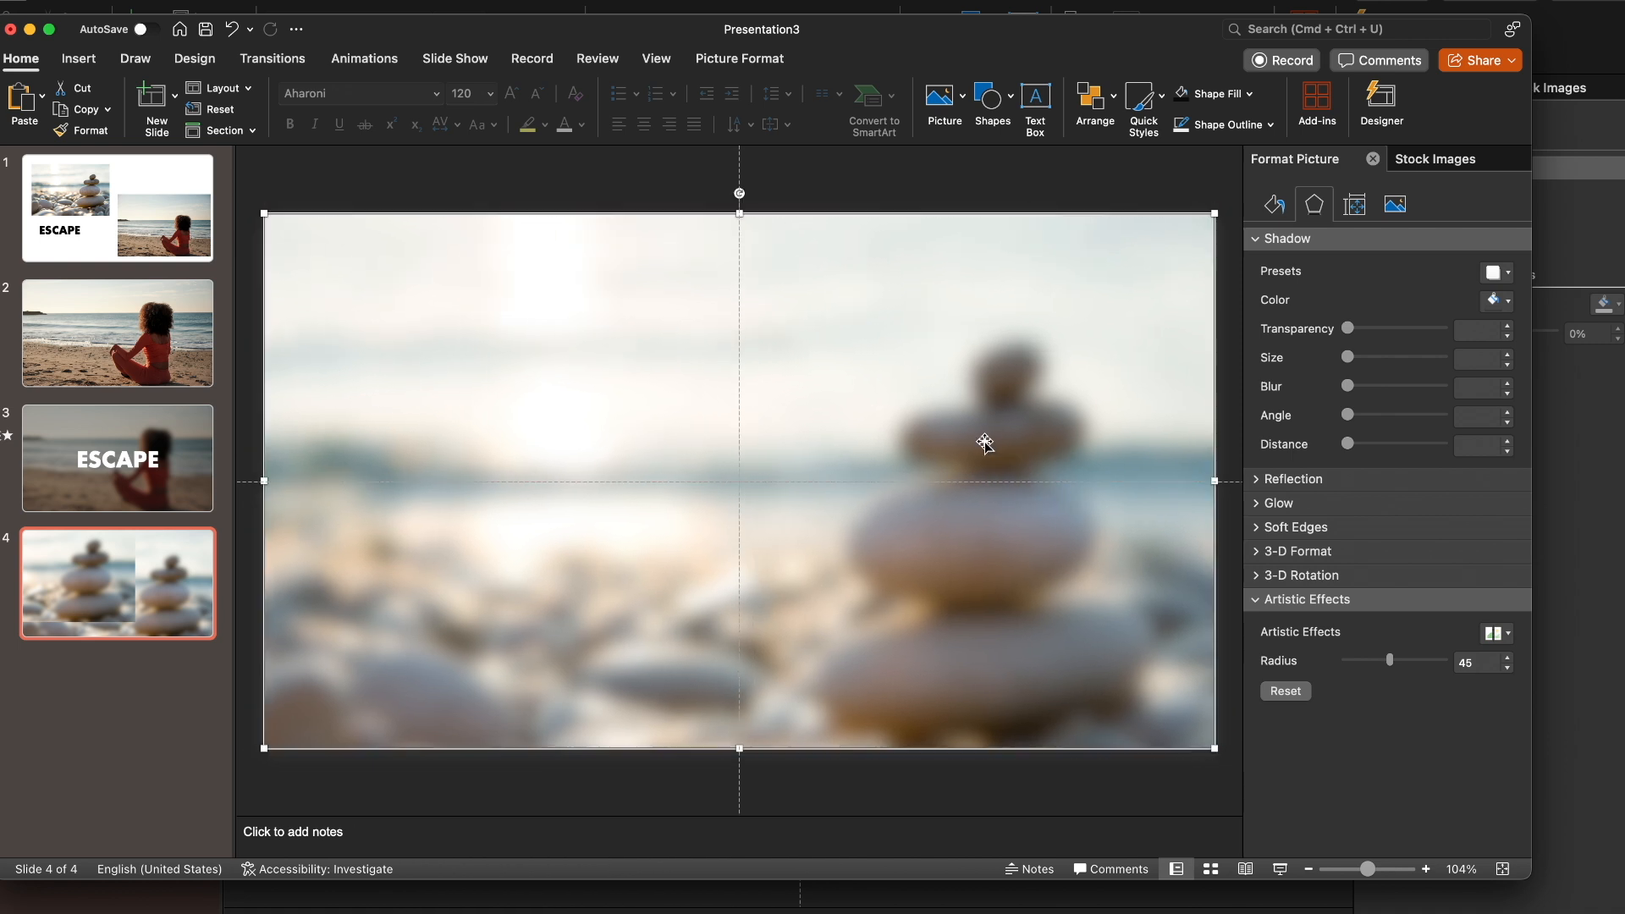
# Set the foreground stones picture's blur radius to 0
pyautogui.click(697, 167)
pyautogui.click(708, 328)
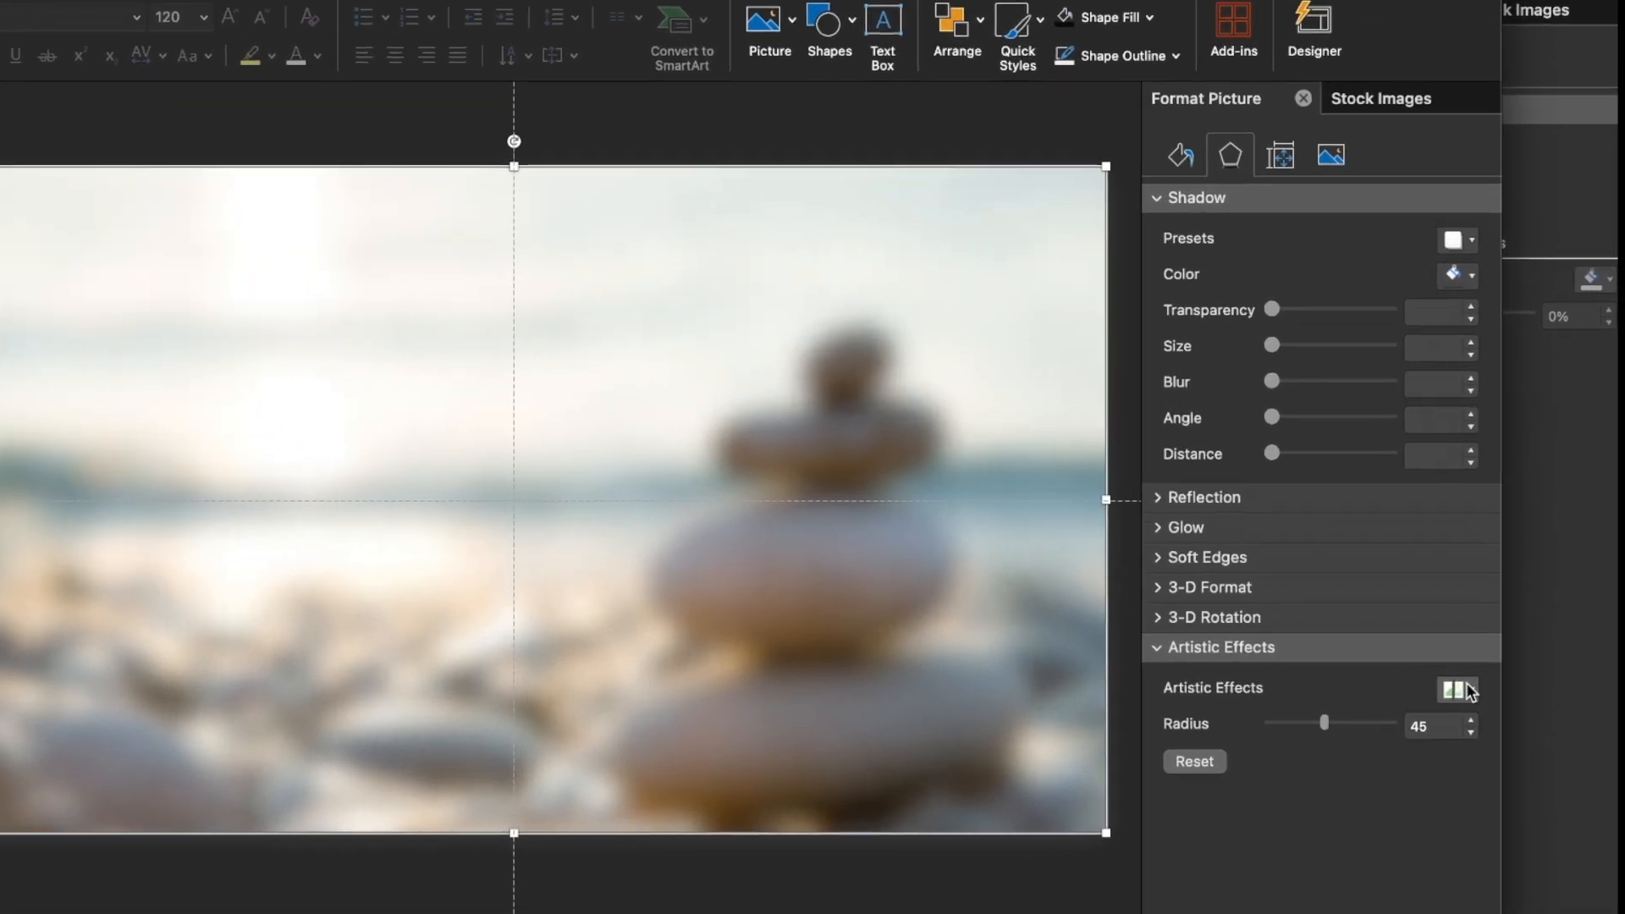
pyautogui.click(1497, 634)
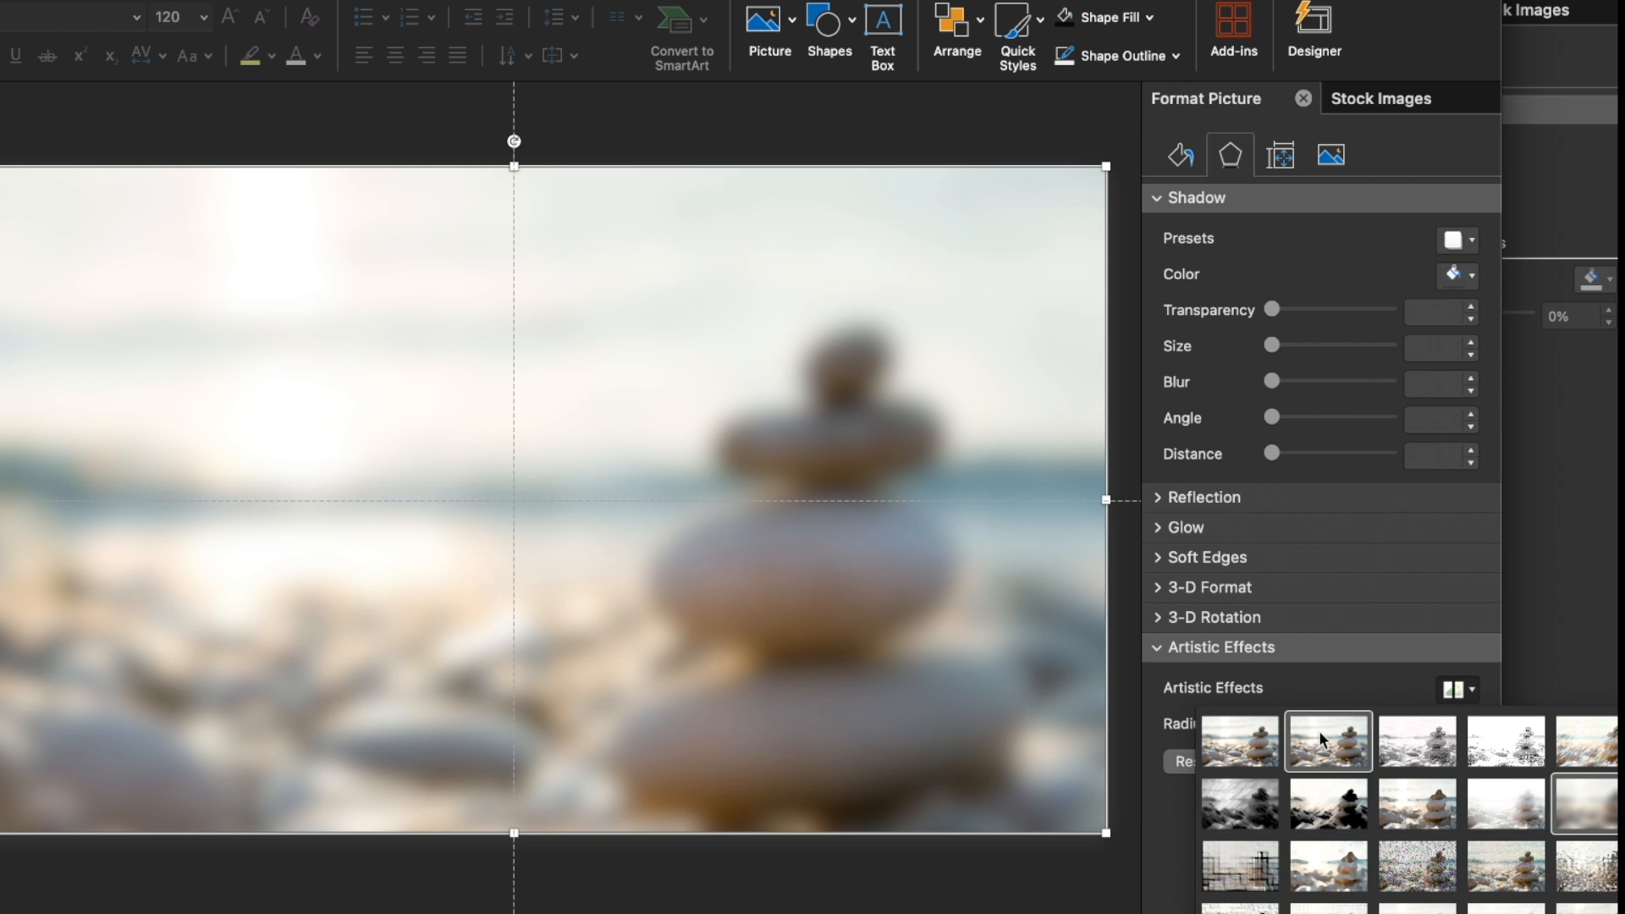
pyautogui.click(1558, 797)
pyautogui.moveTo(1325, 724); pyautogui.dragTo(857, 722)
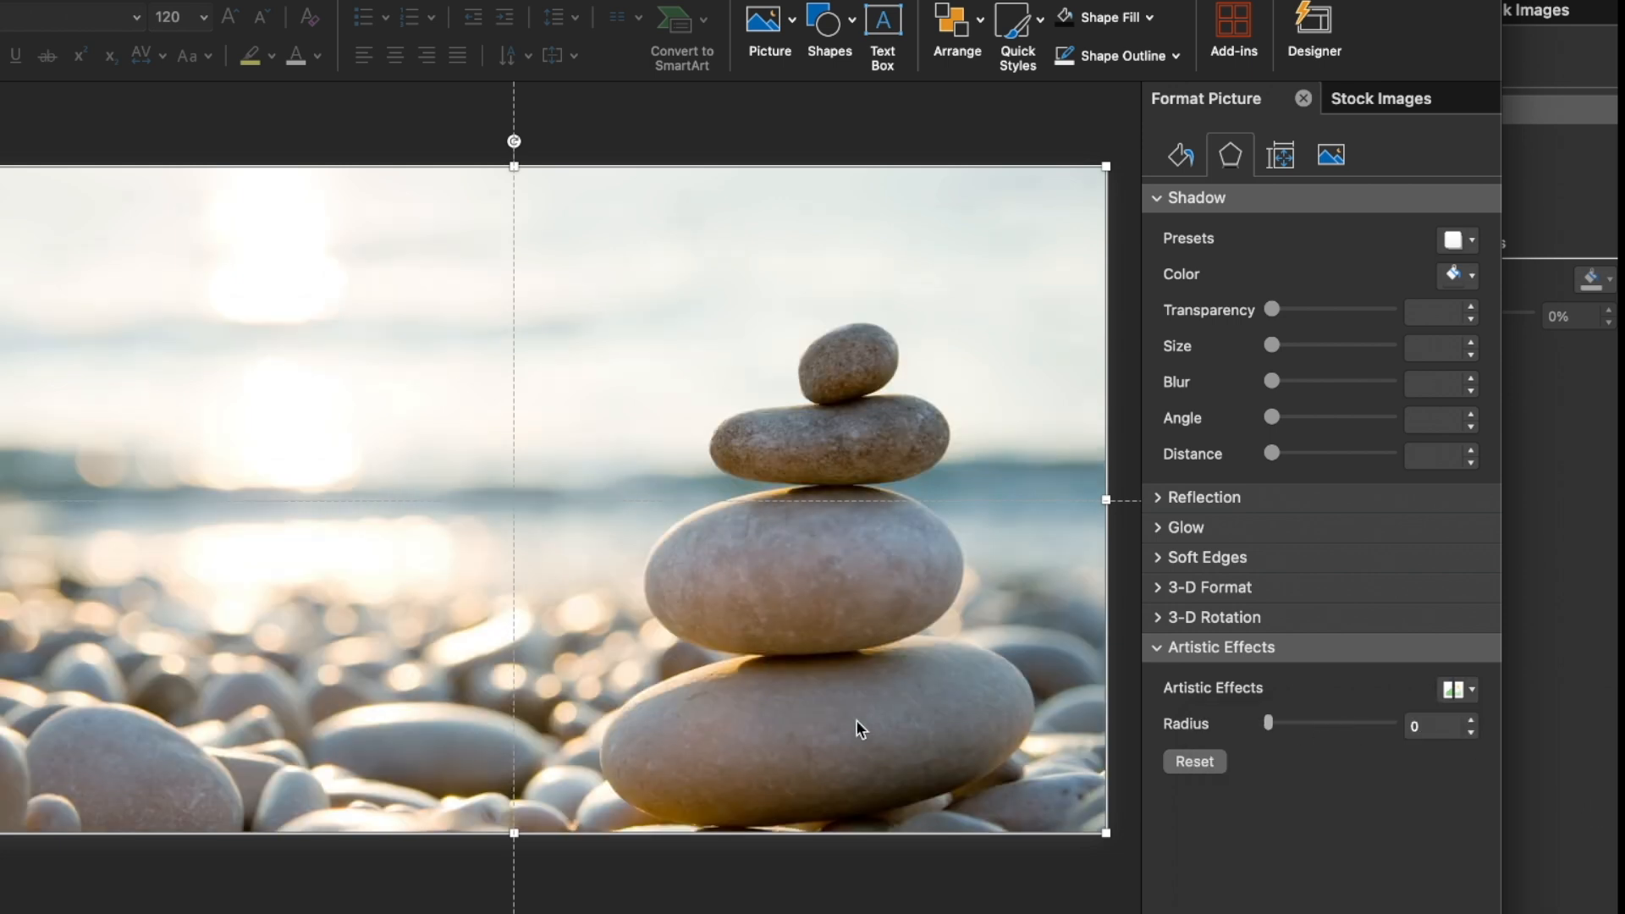
# Shift the sharp stones picture away to compare it with the blurred background, and put it back over the full slide
pyautogui.moveTo(381, 364); pyautogui.dragTo(25, 673)
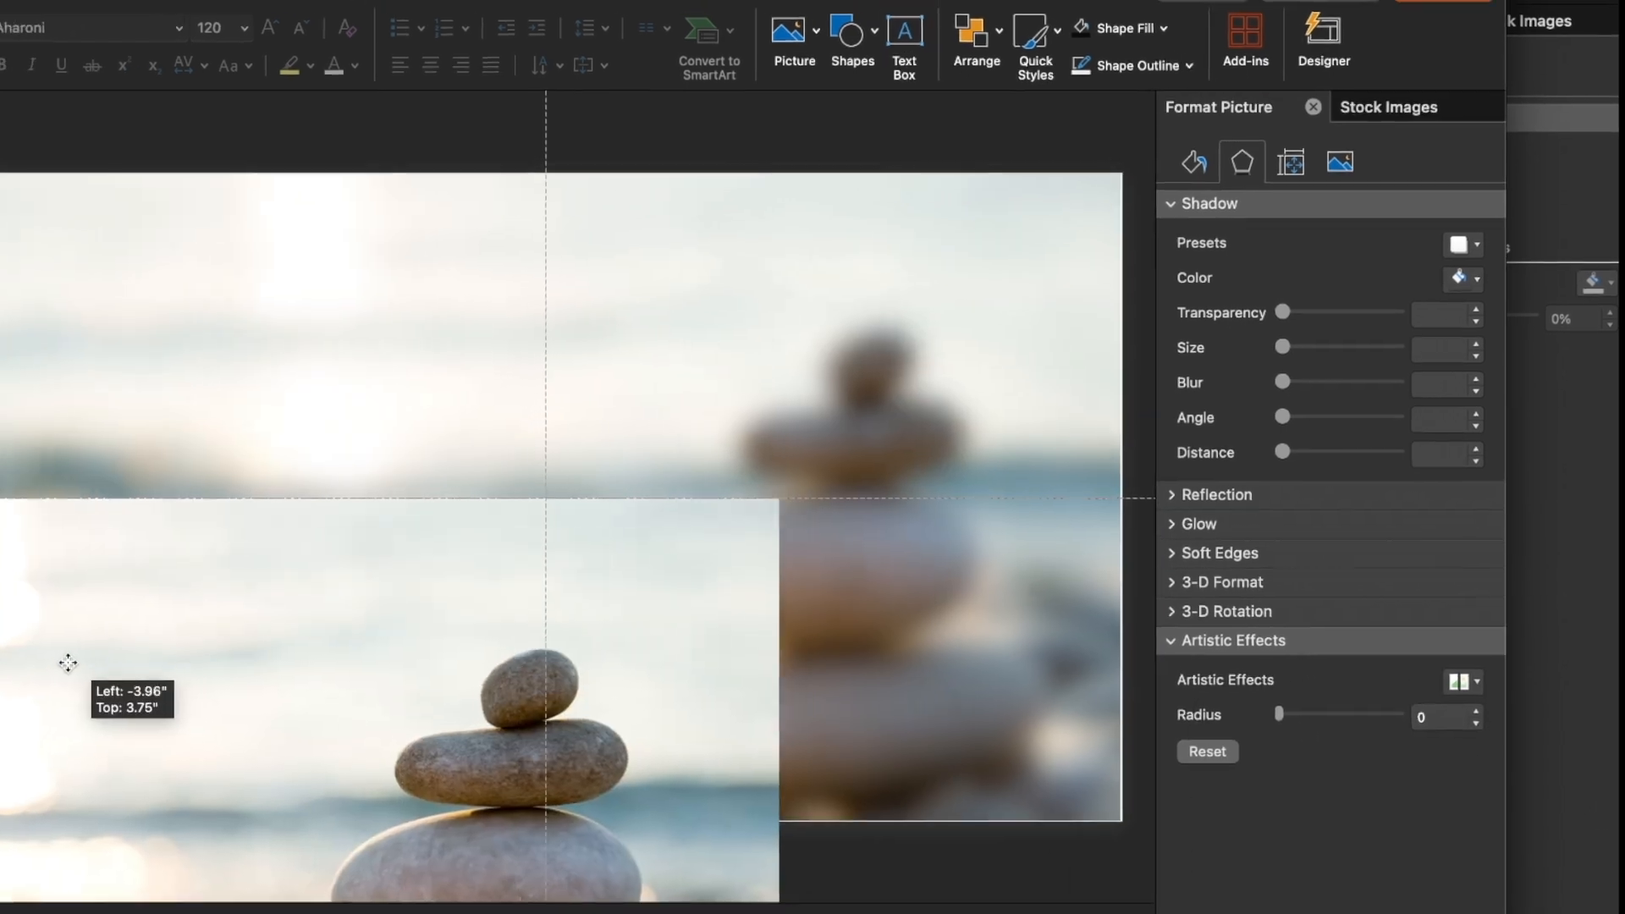
pyautogui.moveTo(232, 639); pyautogui.dragTo(538, 345)
pyautogui.click(525, 178)
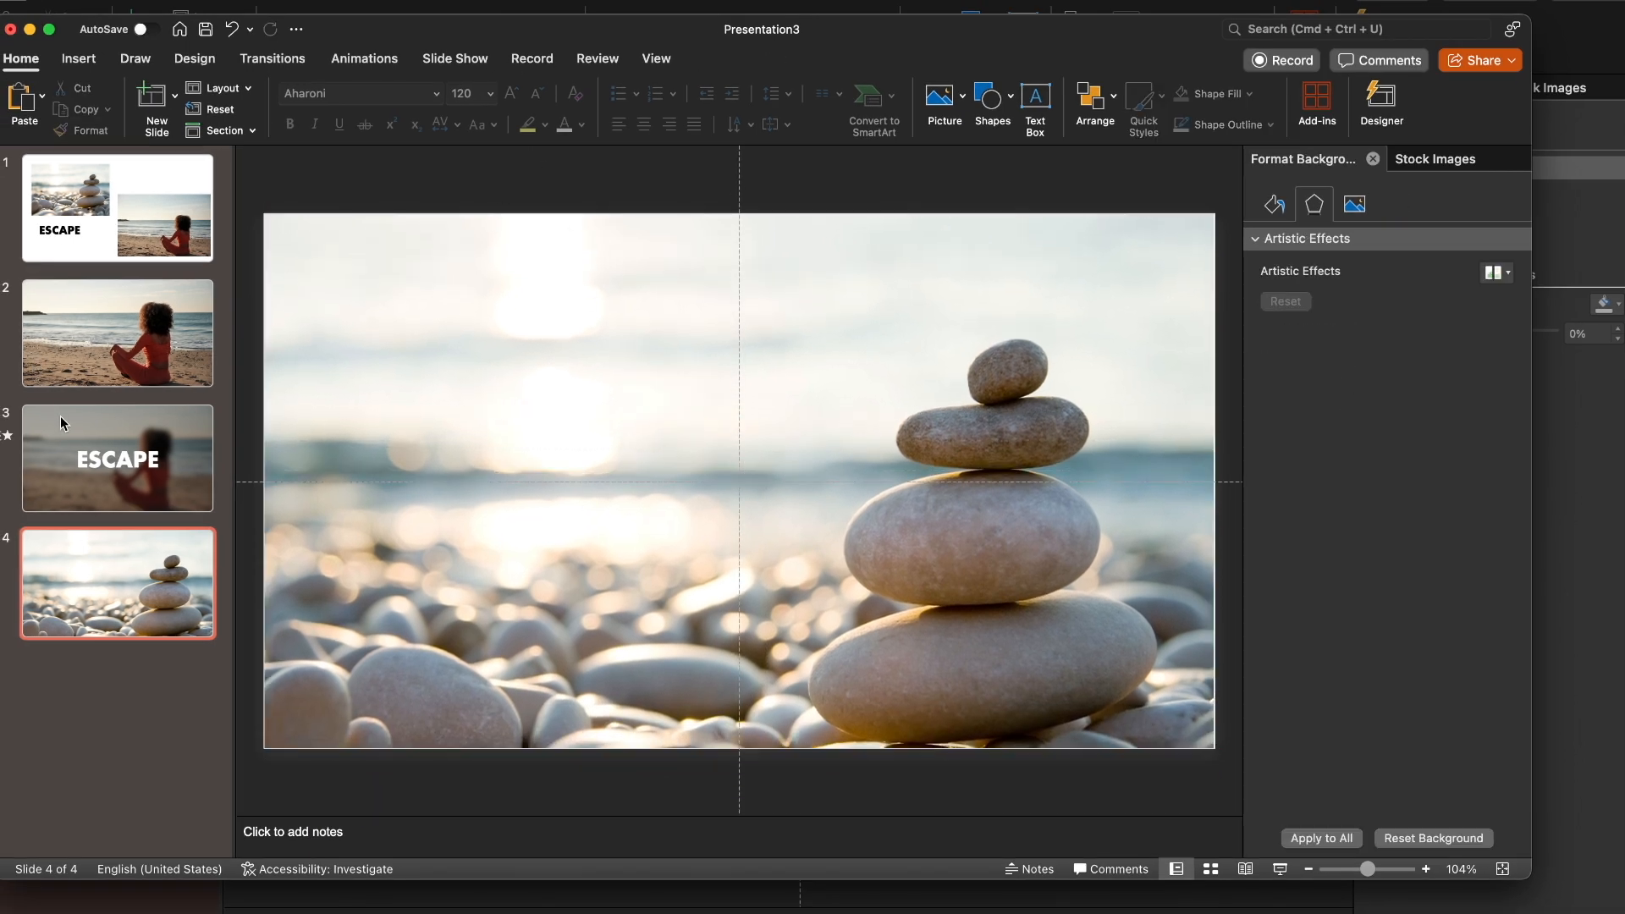
# Copy the semi-transparent dark overlay from slide 3 onto slide 4 so it covers the stones picture
pyautogui.click(65, 424)
pyautogui.click(113, 571)
pyautogui.press('super+v')
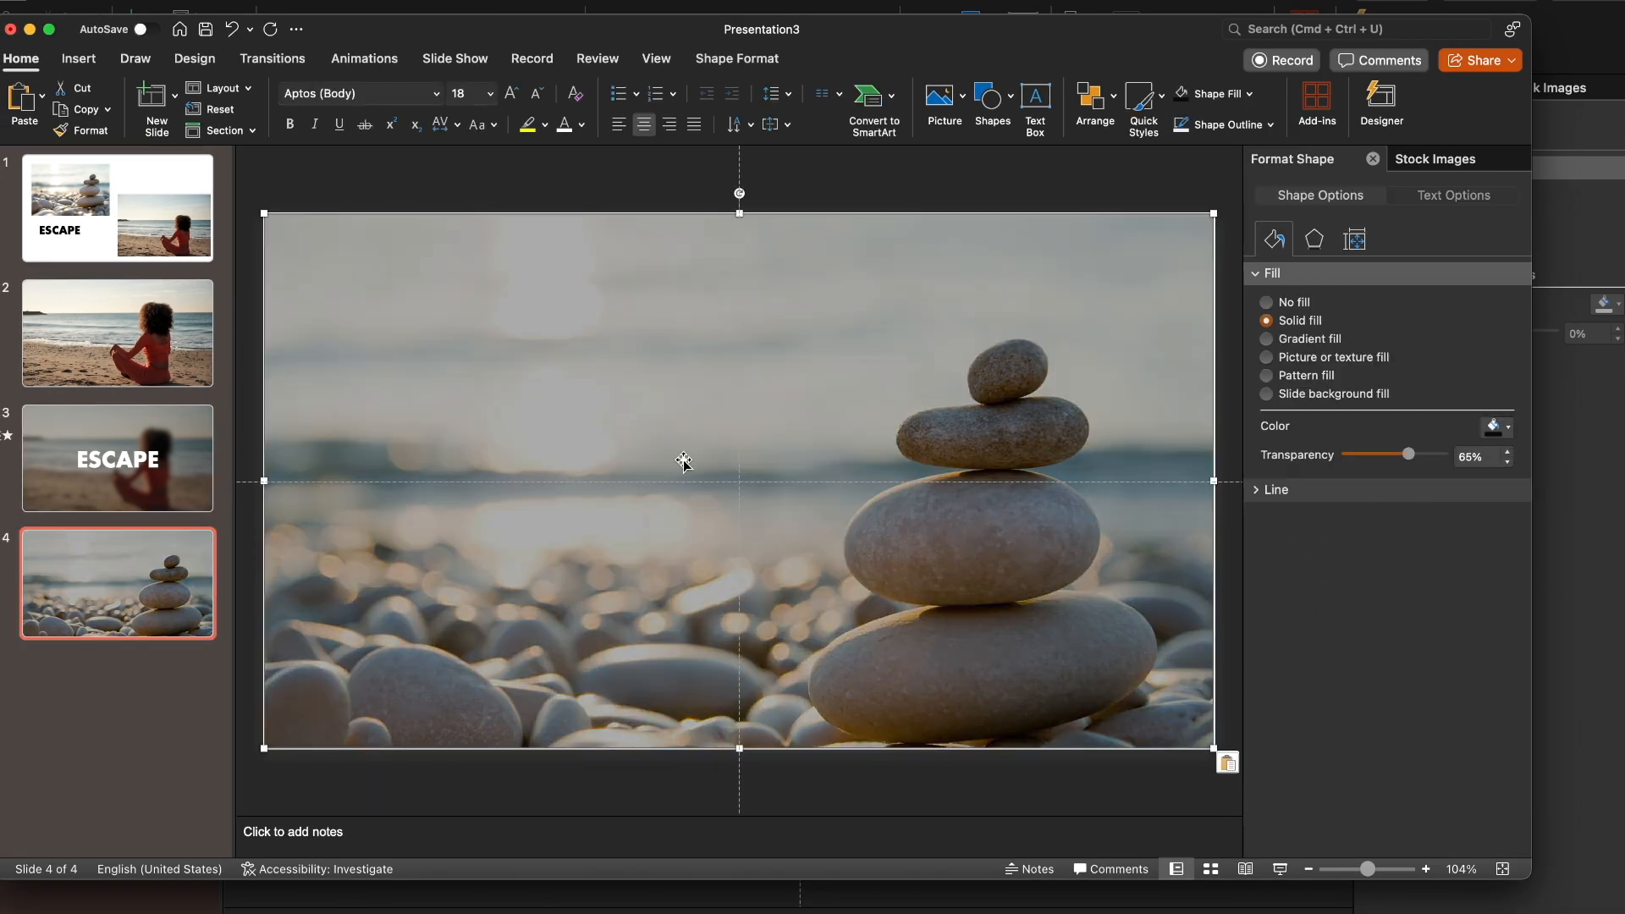
pyautogui.click(923, 190)
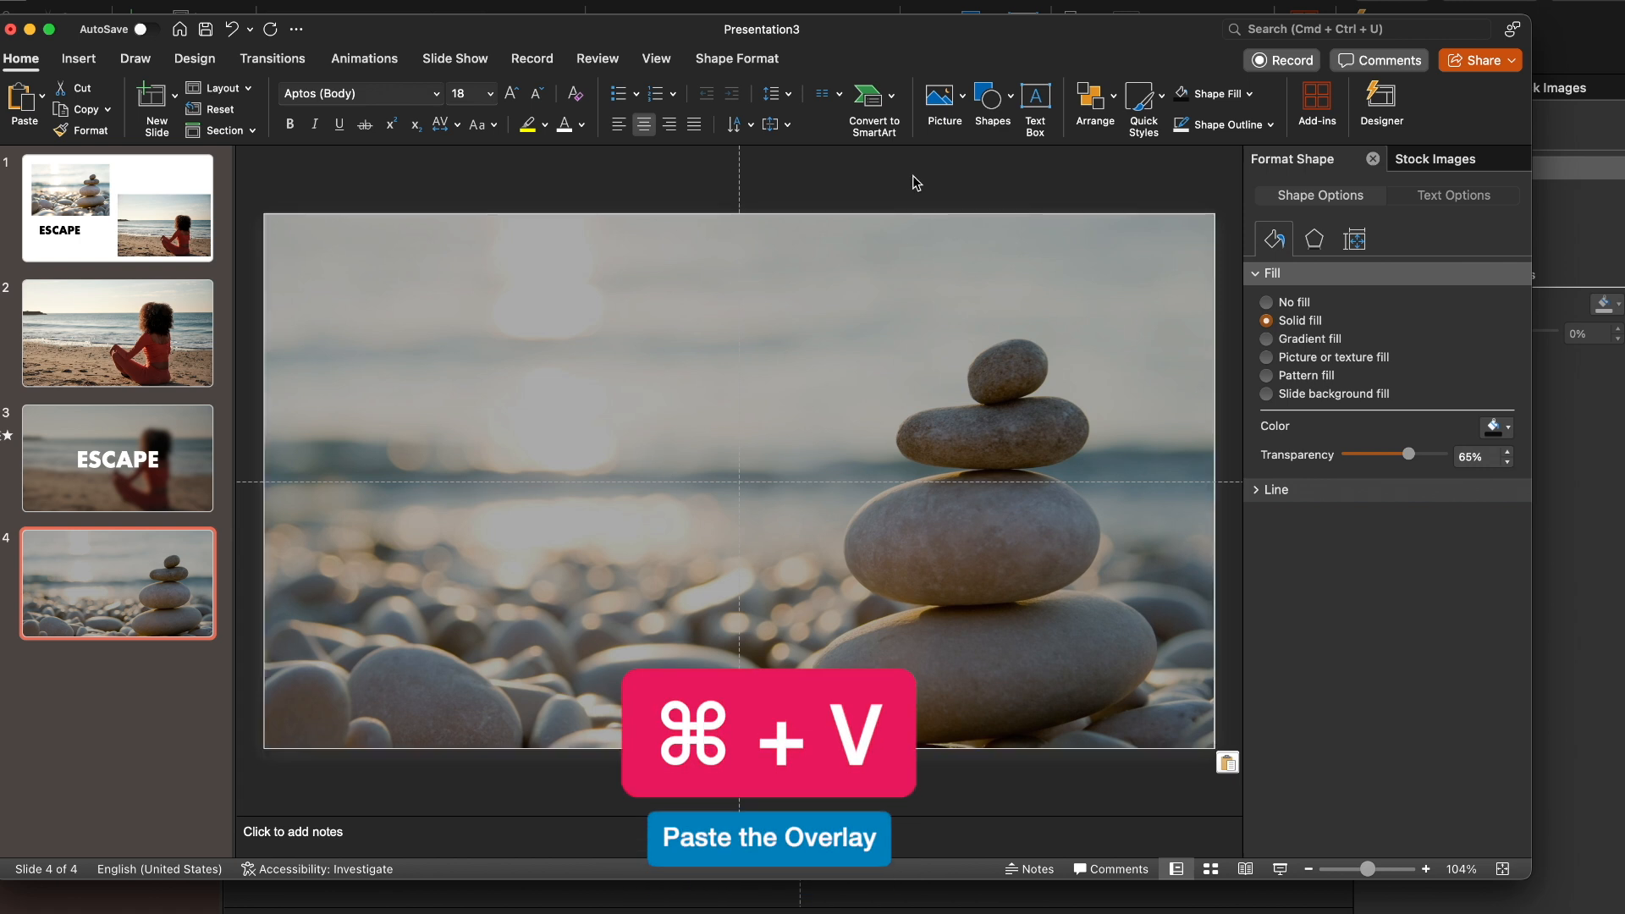
pyautogui.click(144, 470)
pyautogui.click(146, 622)
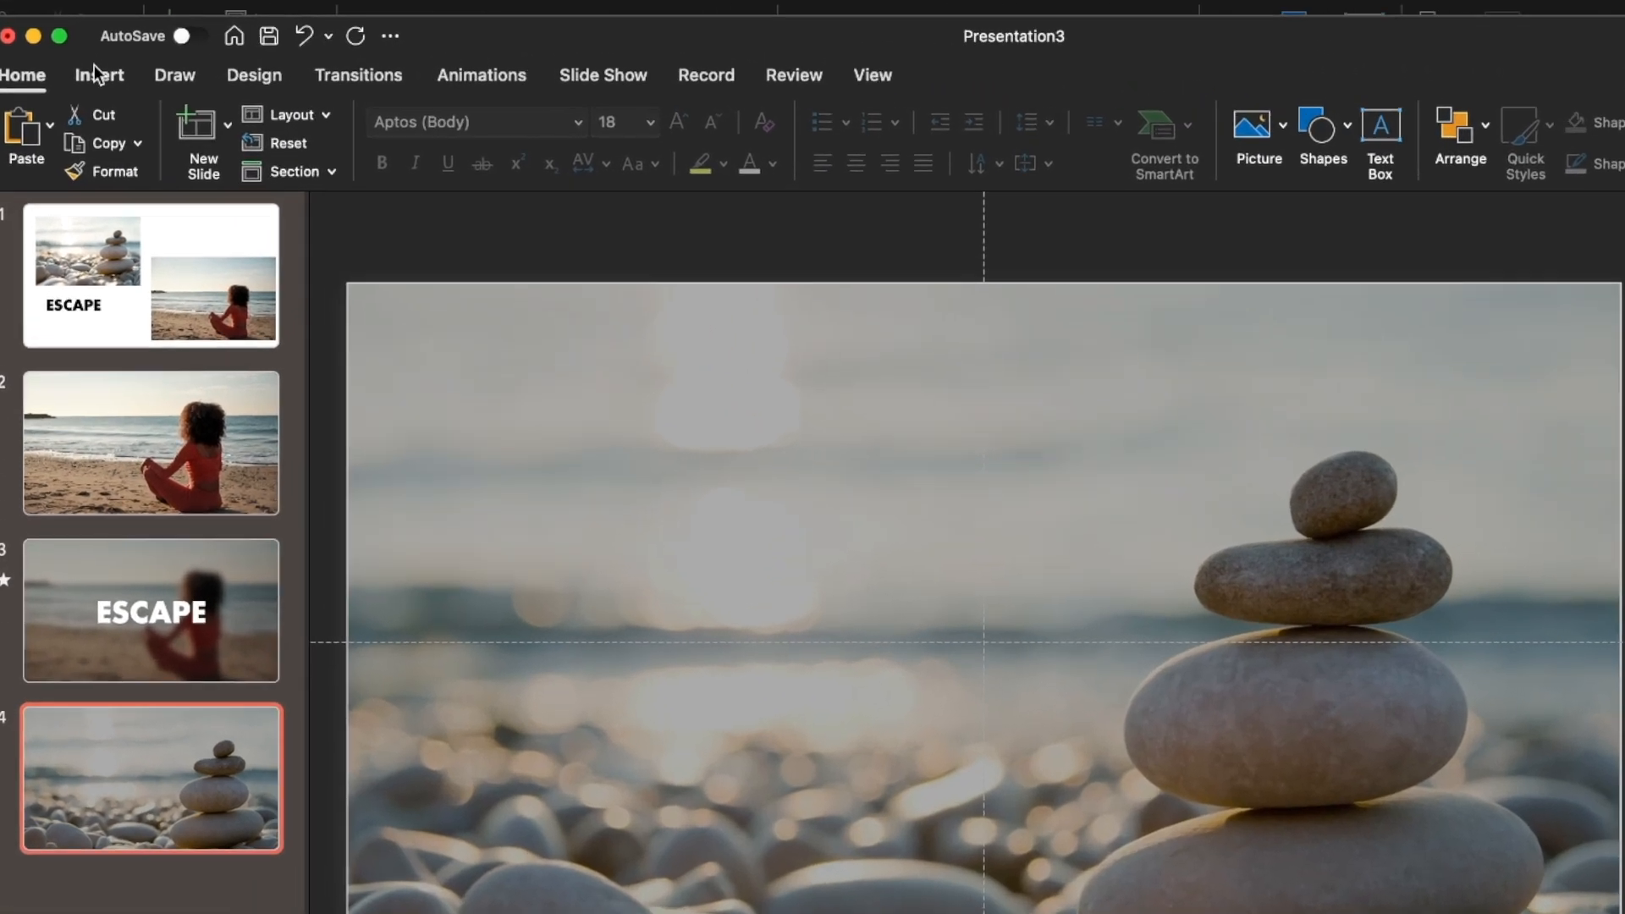
# Draw a rounded rectangle about 2.55" high and 6.37" wide over the middle of slide 4
pyautogui.click(96, 72)
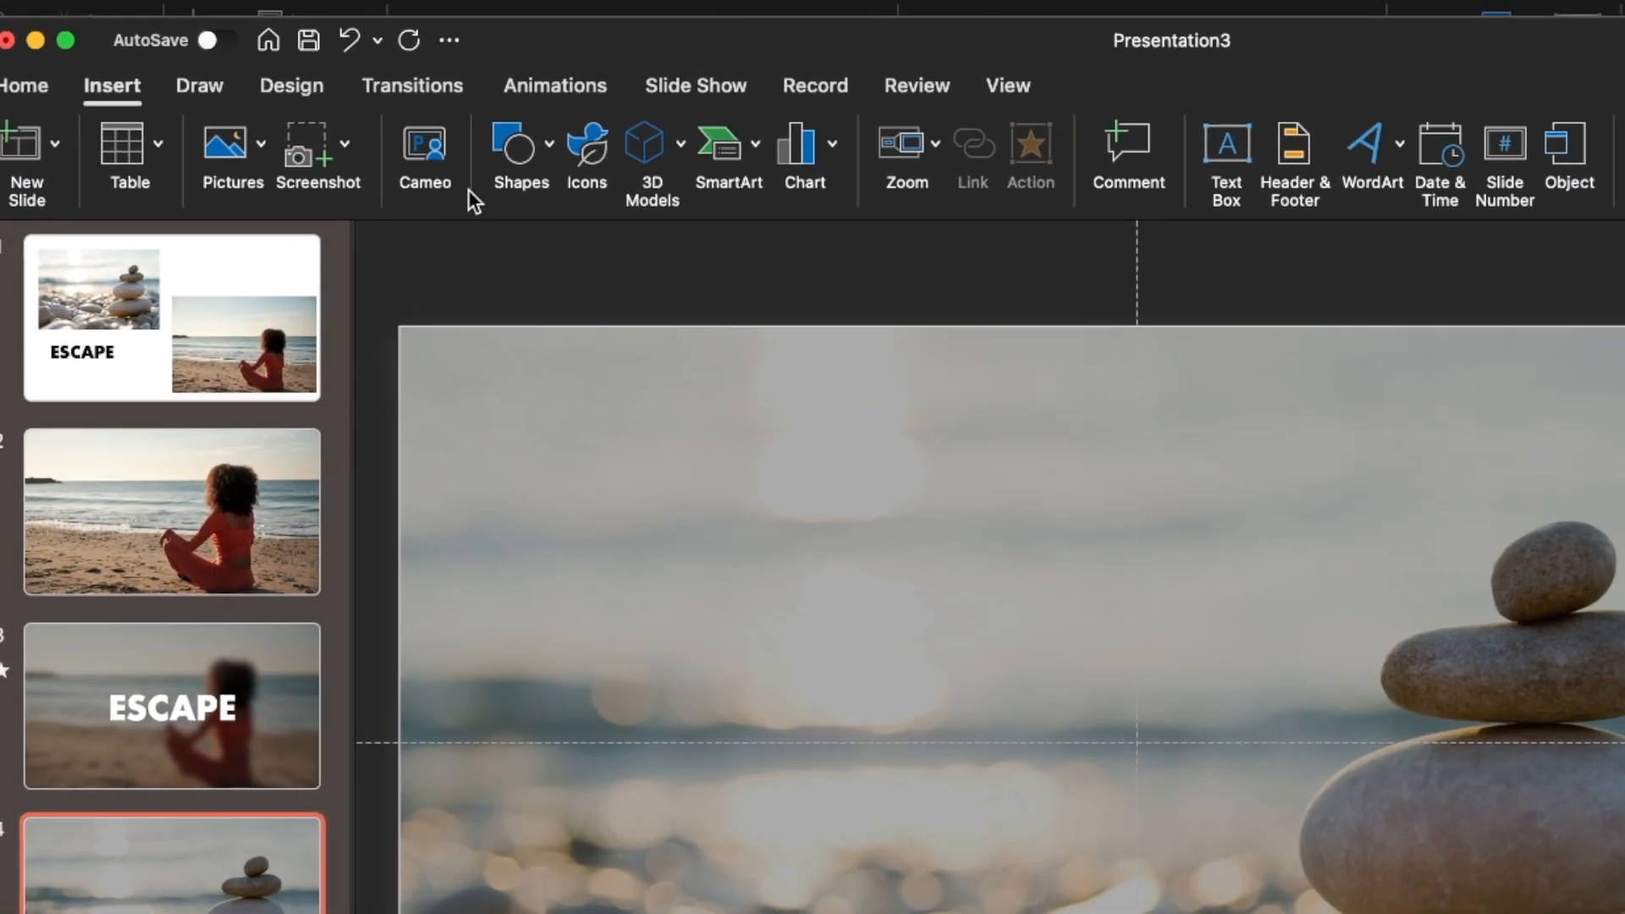
pyautogui.click(451, 123)
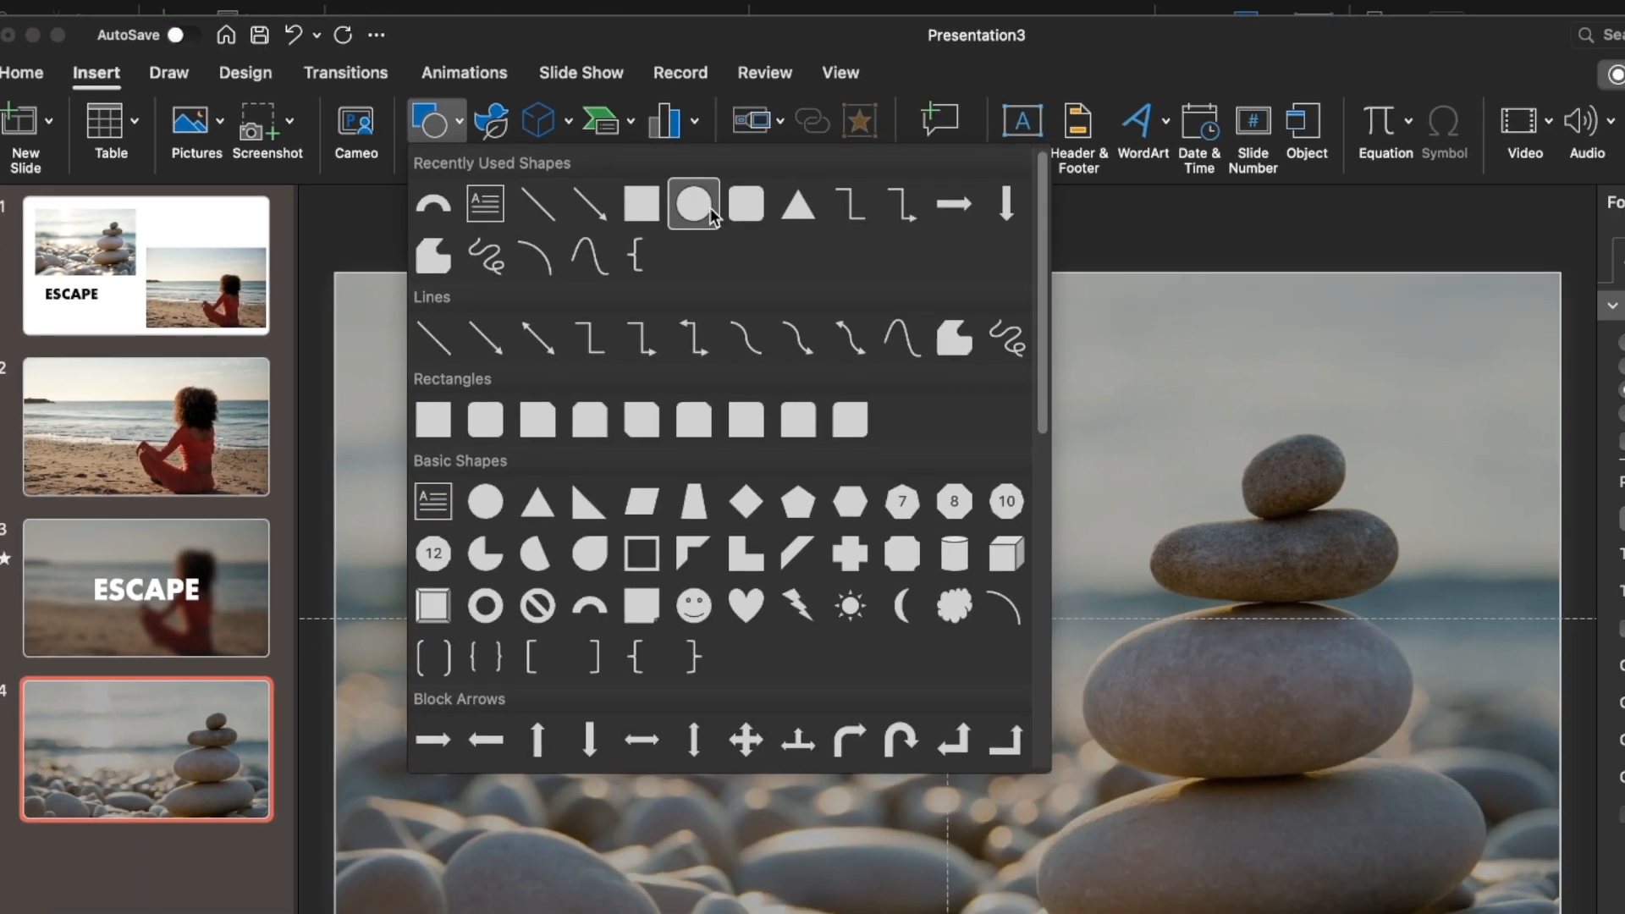
pyautogui.click(746, 204)
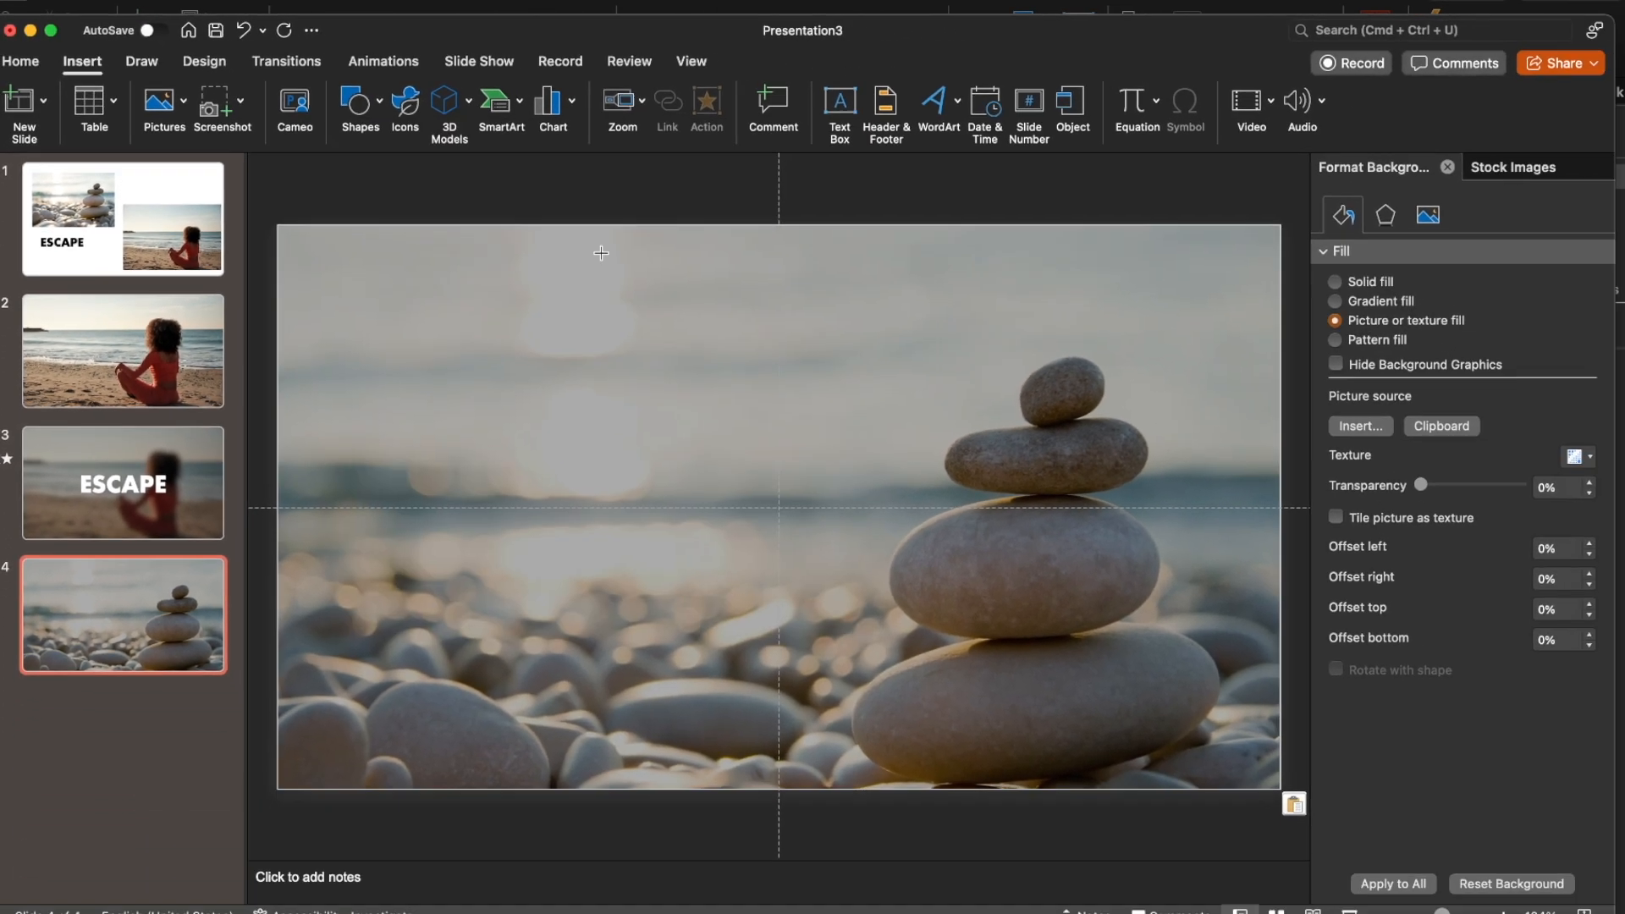
pyautogui.moveTo(727, 500); pyautogui.dragTo(1291, 751)
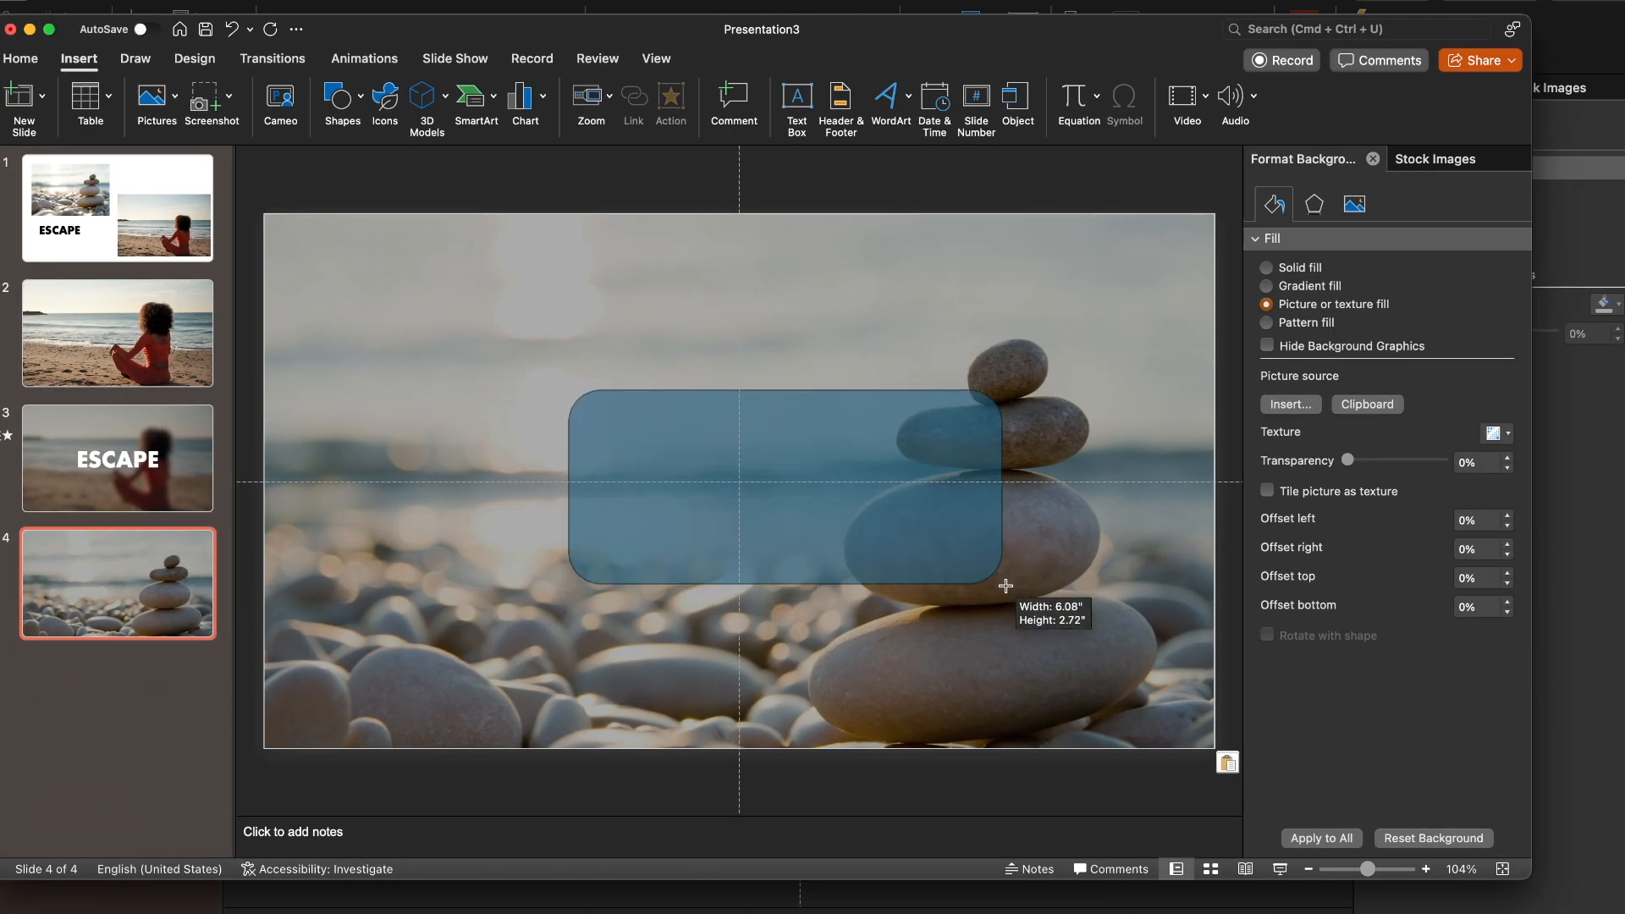
pyautogui.moveTo(1006, 586); pyautogui.dragTo(1023, 573)
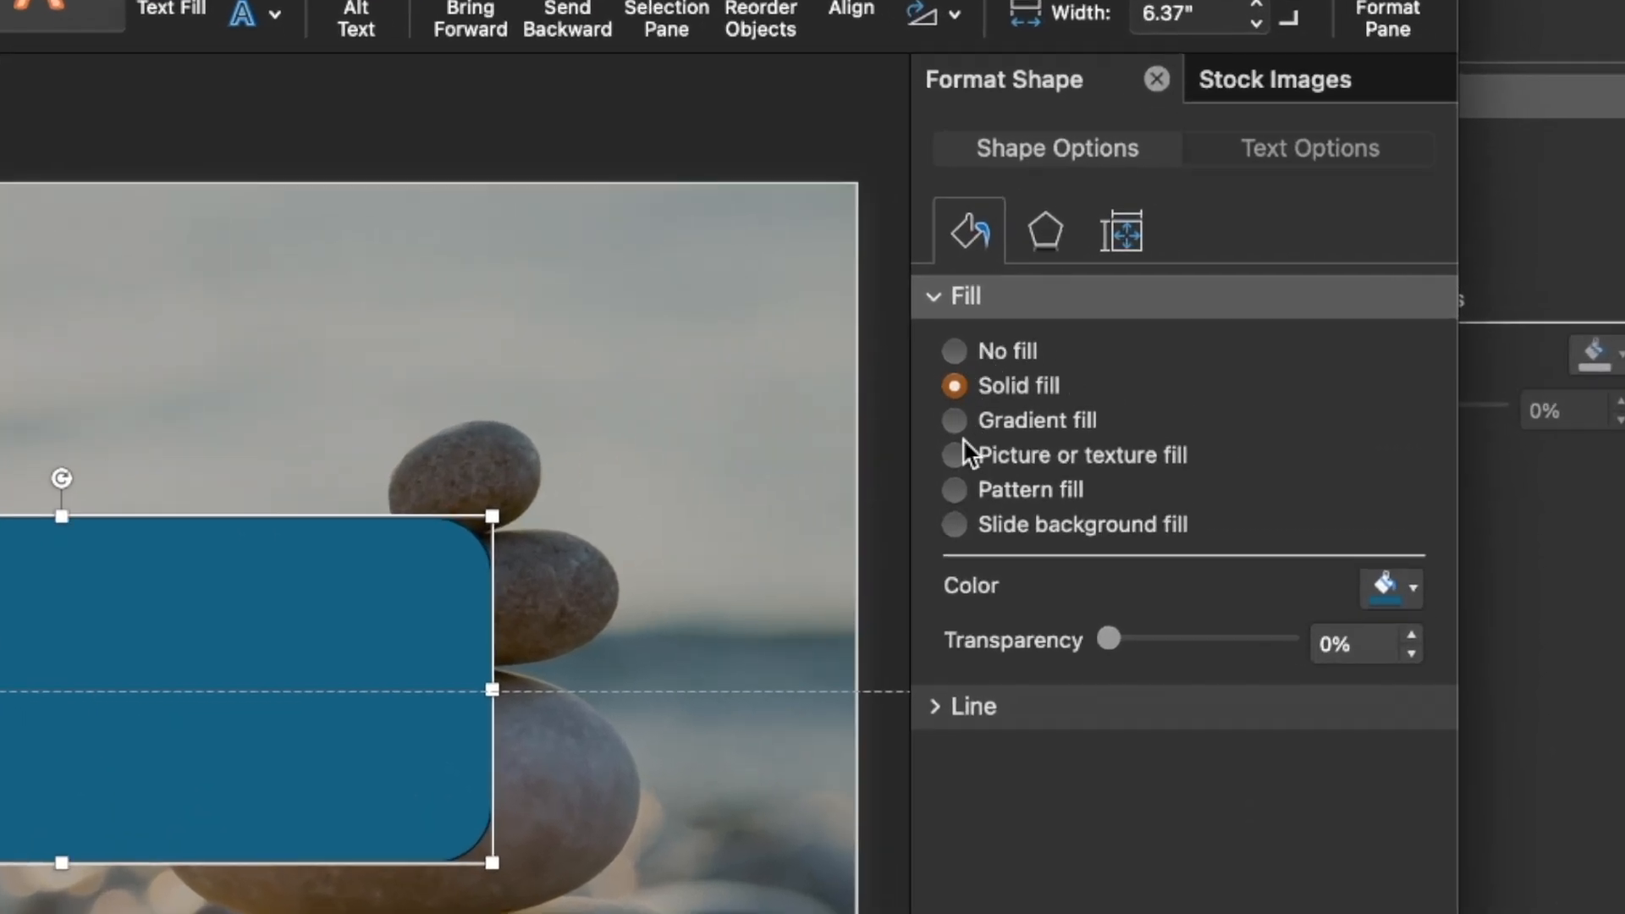
# Fill the rounded rectangle with the slide background and move it over the upper stones
pyautogui.click(954, 455)
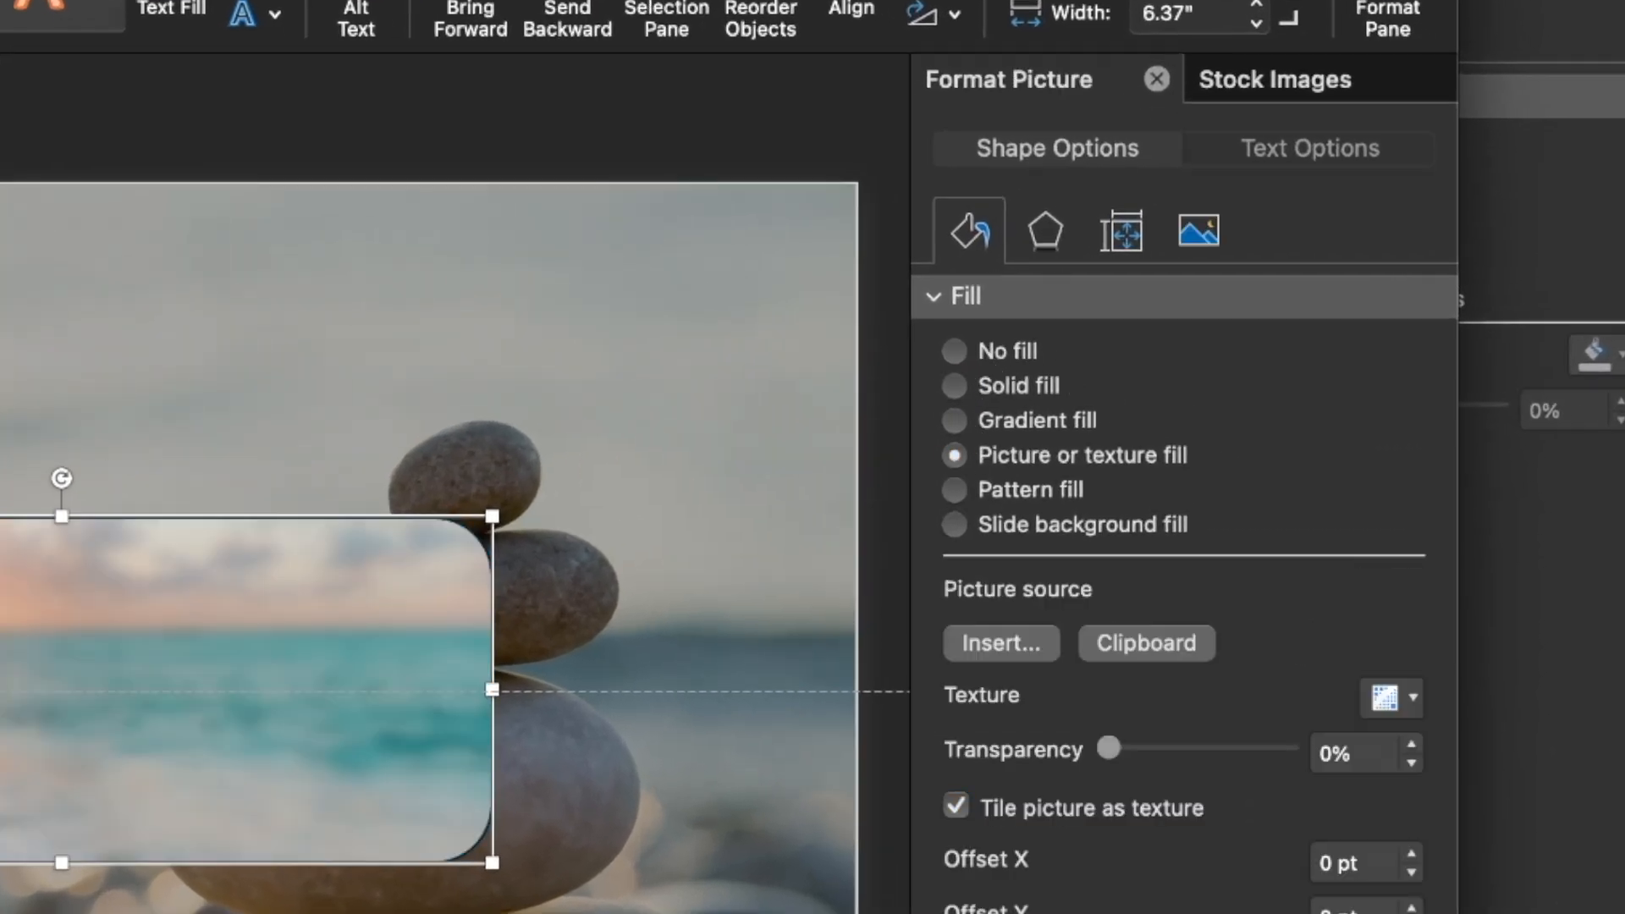
pyautogui.click(955, 526)
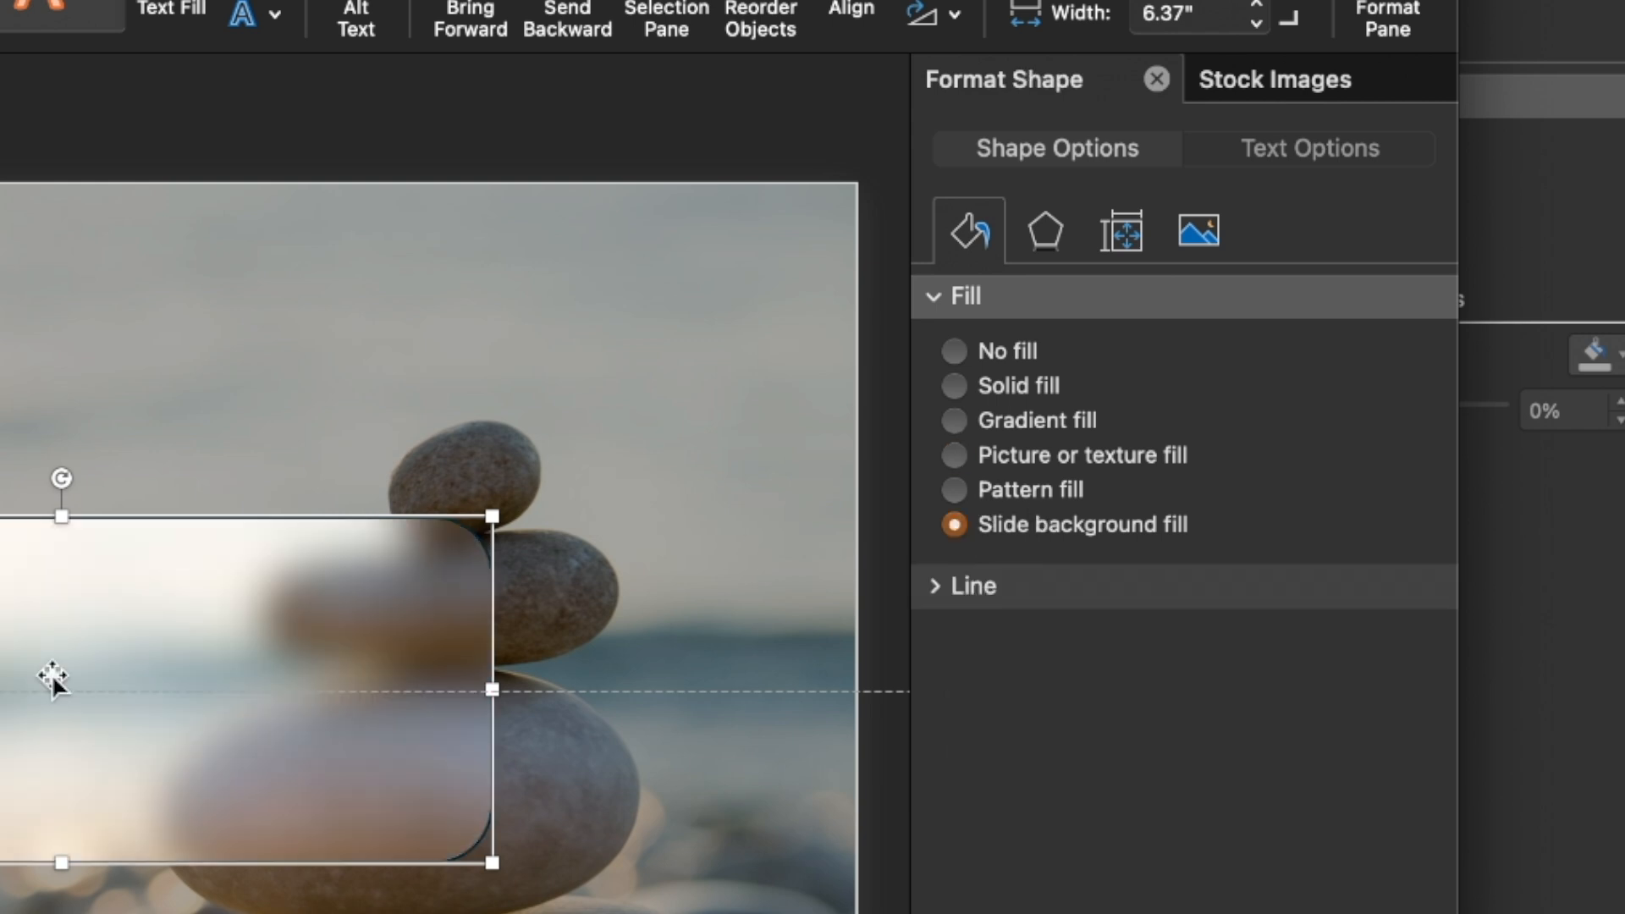
pyautogui.moveTo(119, 694); pyautogui.dragTo(239, 600)
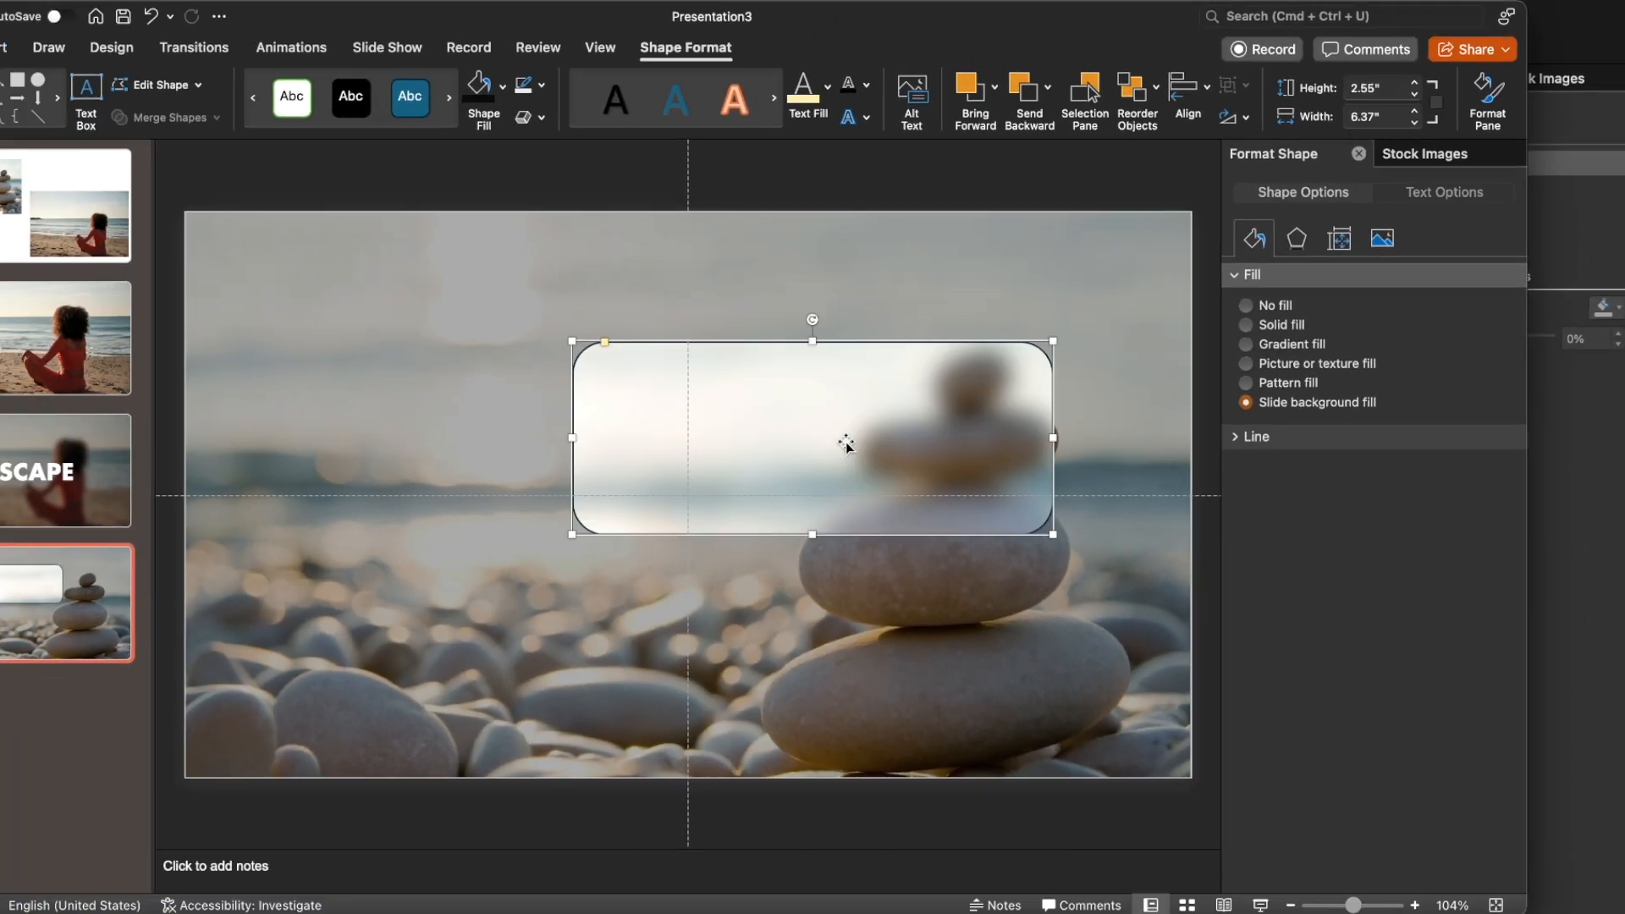
pyautogui.moveTo(845, 442); pyautogui.dragTo(908, 477)
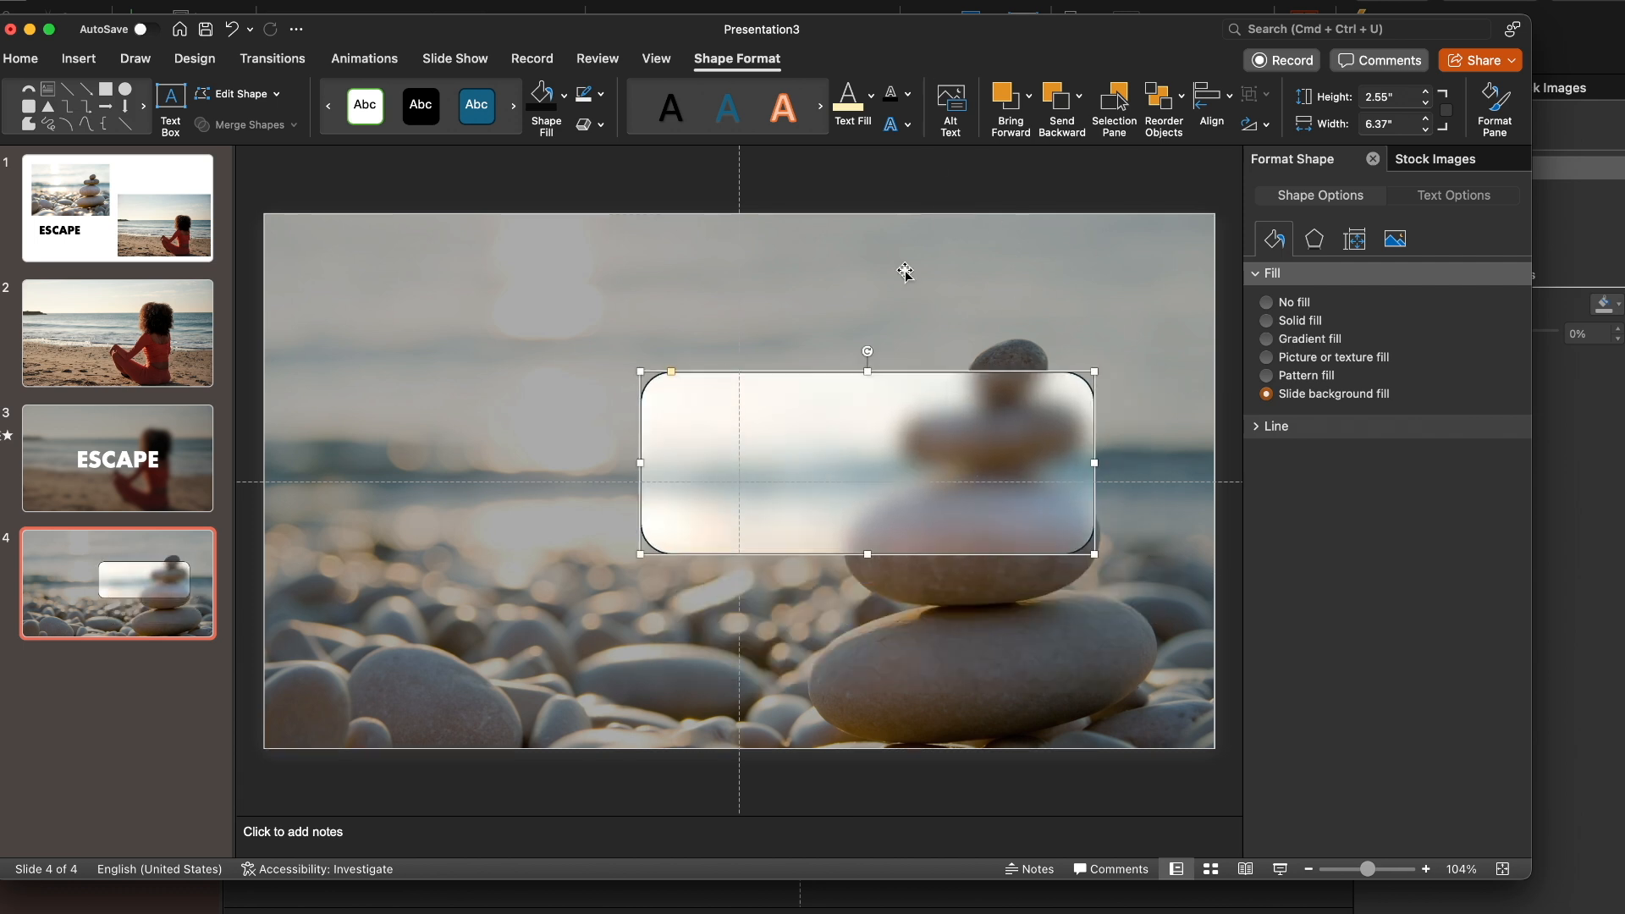
# Reposition the rounded rectangle over the upper stones and resize it to about 2.38" high and 5.93" wide
pyautogui.moveTo(1092, 369); pyautogui.dragTo(989, 429)
pyautogui.moveTo(914, 471); pyautogui.dragTo(737, 641)
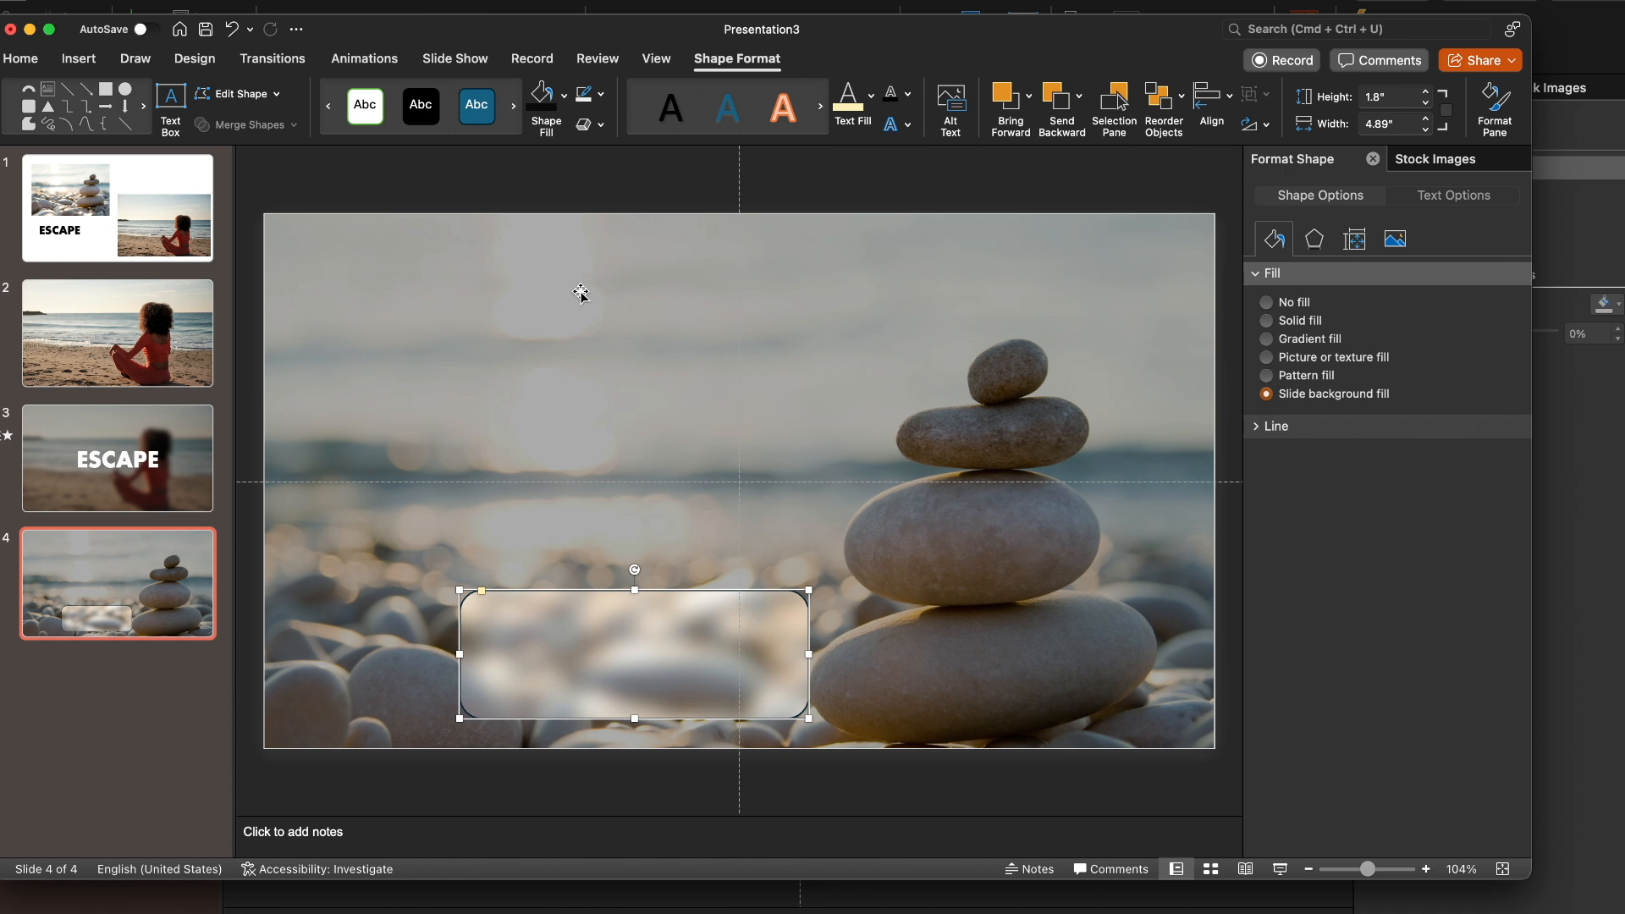
pyautogui.moveTo(643, 664); pyautogui.dragTo(862, 441)
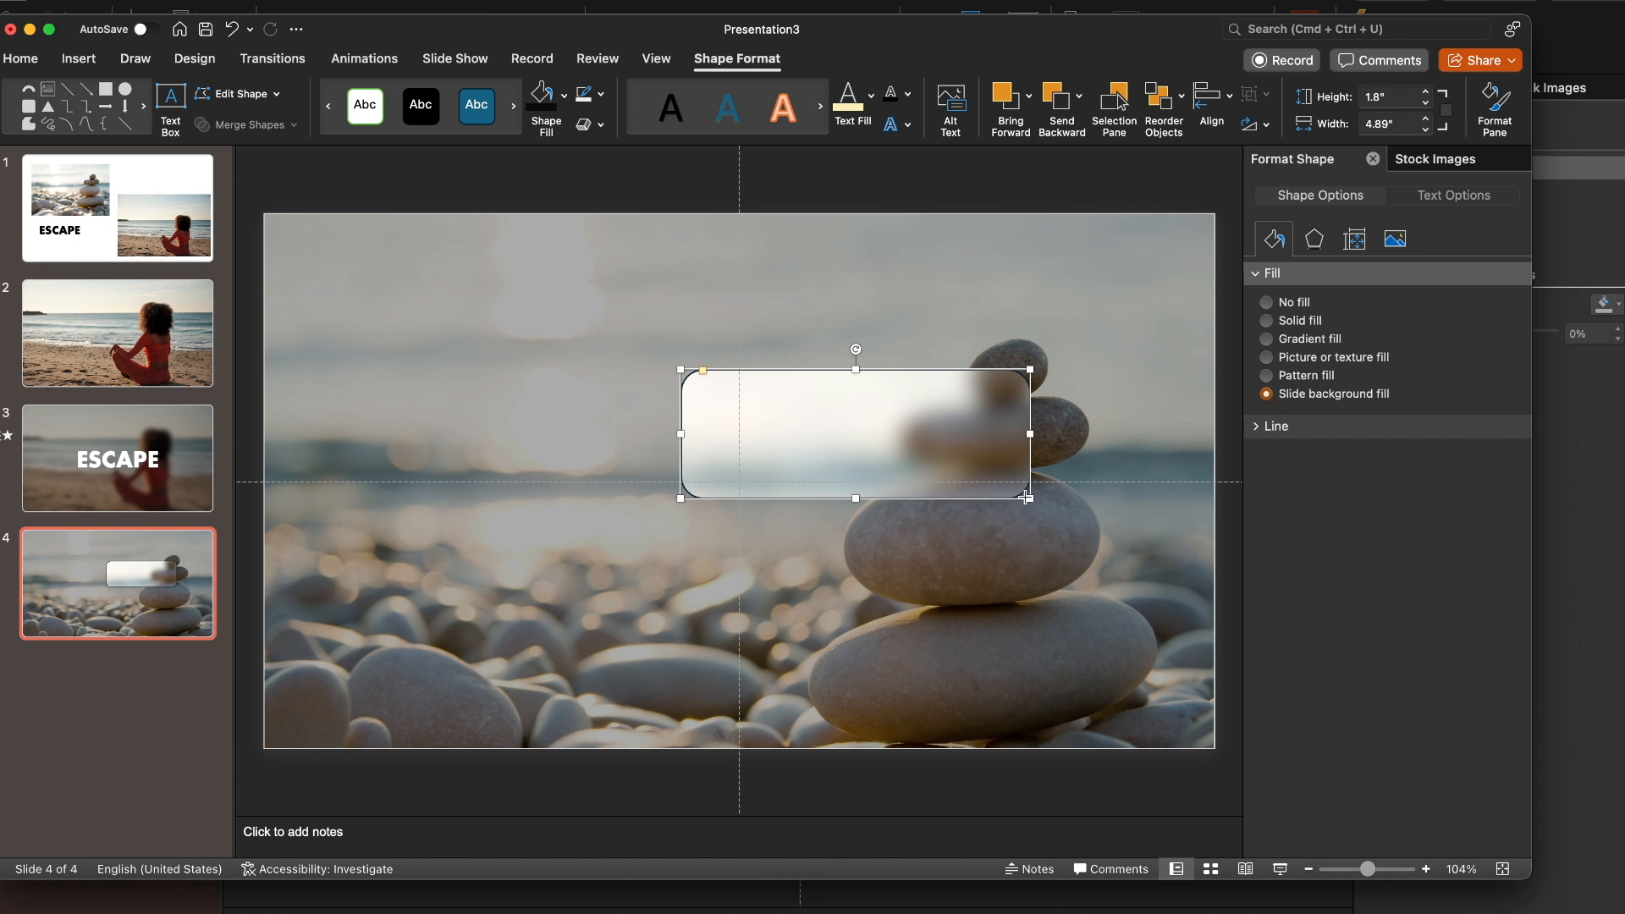
pyautogui.moveTo(1027, 498); pyautogui.dragTo(1105, 539)
pyautogui.click(1197, 553)
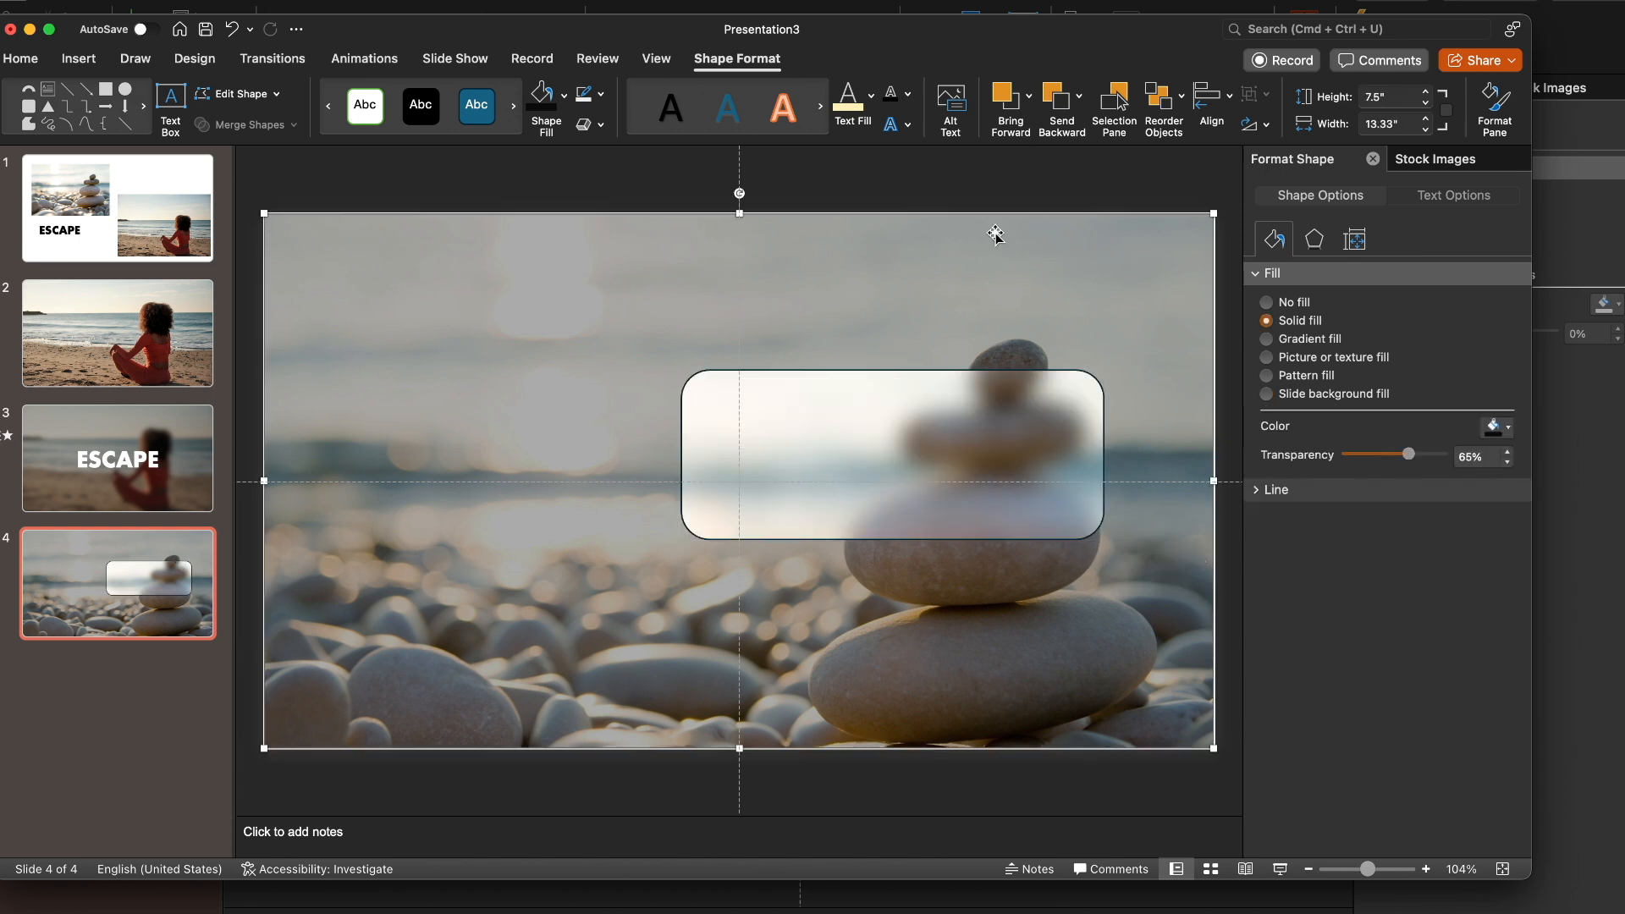
pyautogui.click(875, 474)
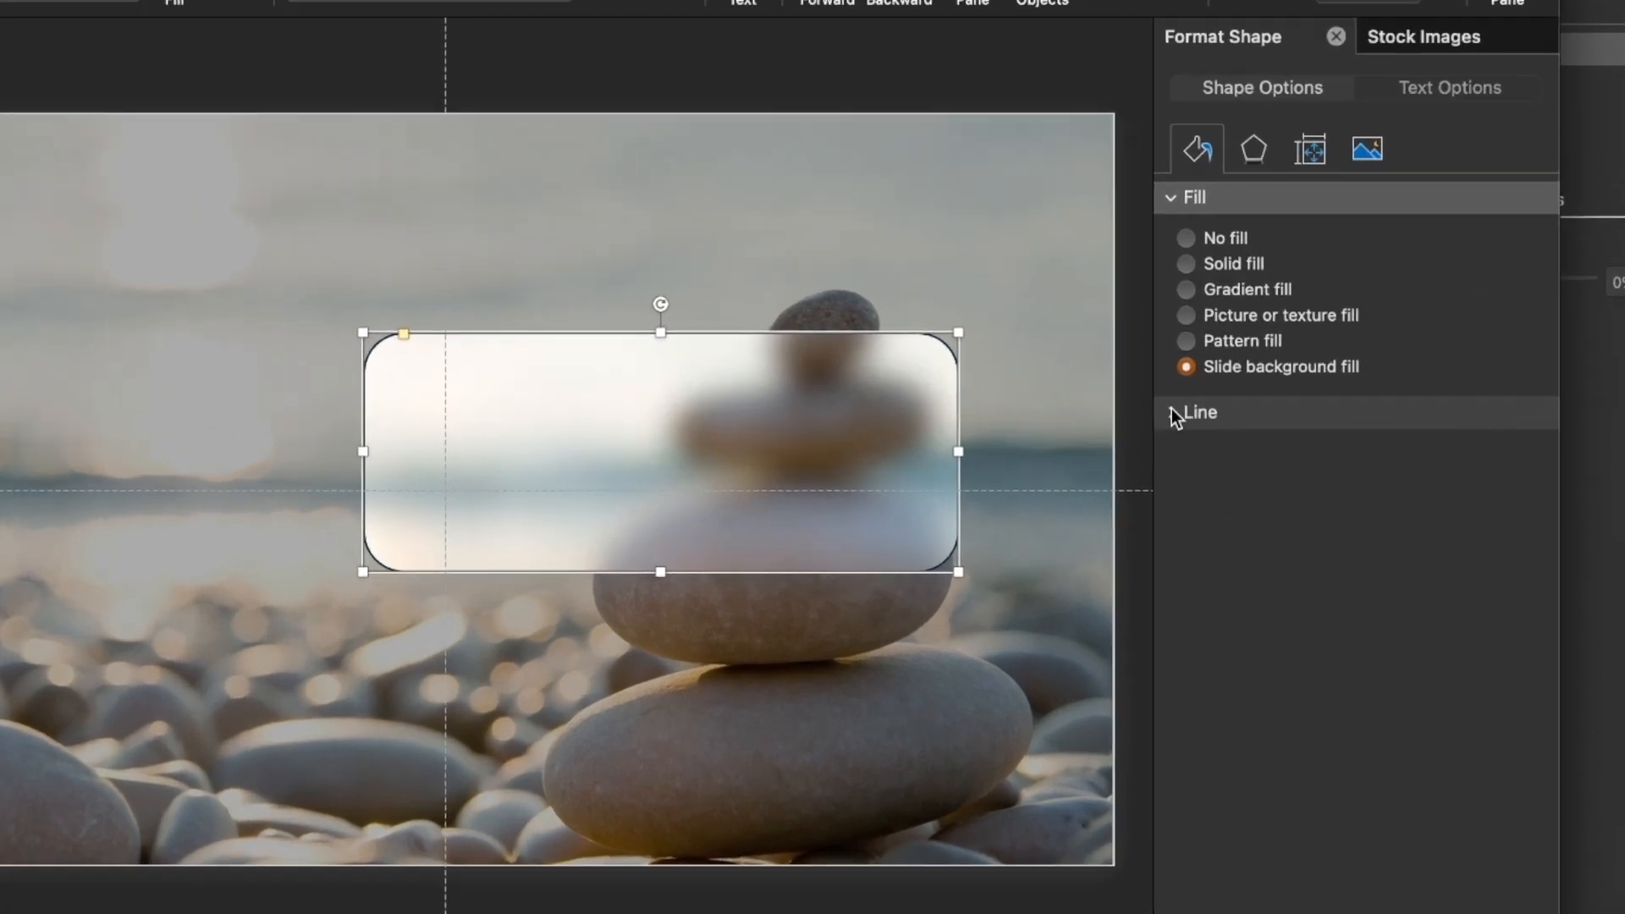
# Give the rounded rectangle a solid white outline with 17% transparency and a 2 pt width
pyautogui.click(1257, 426)
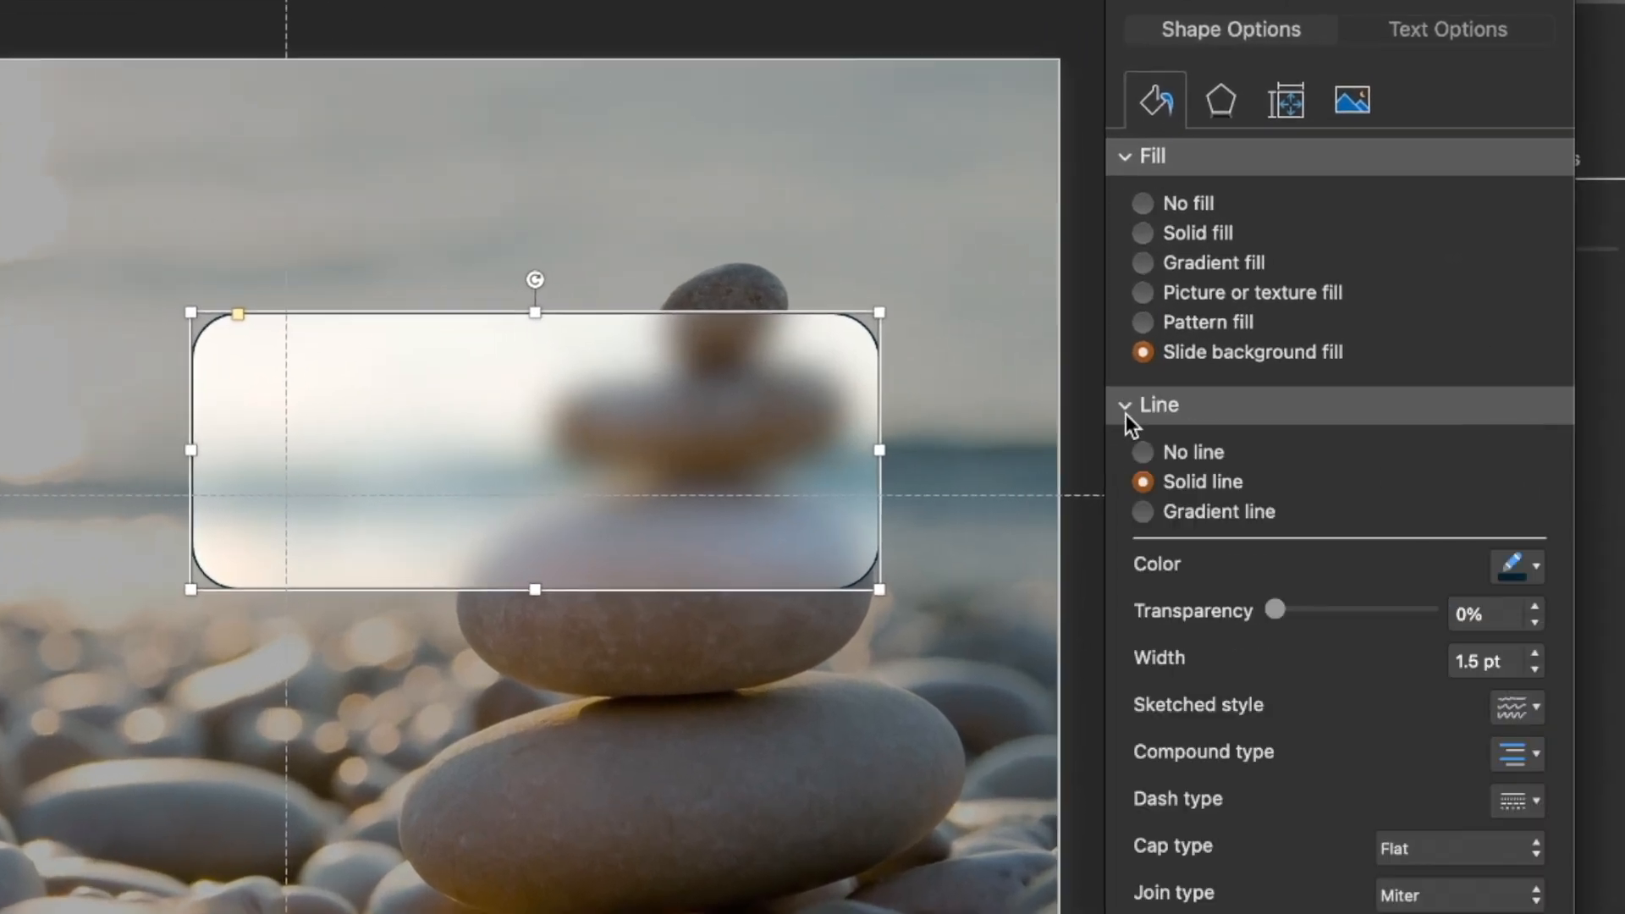
pyautogui.click(1536, 569)
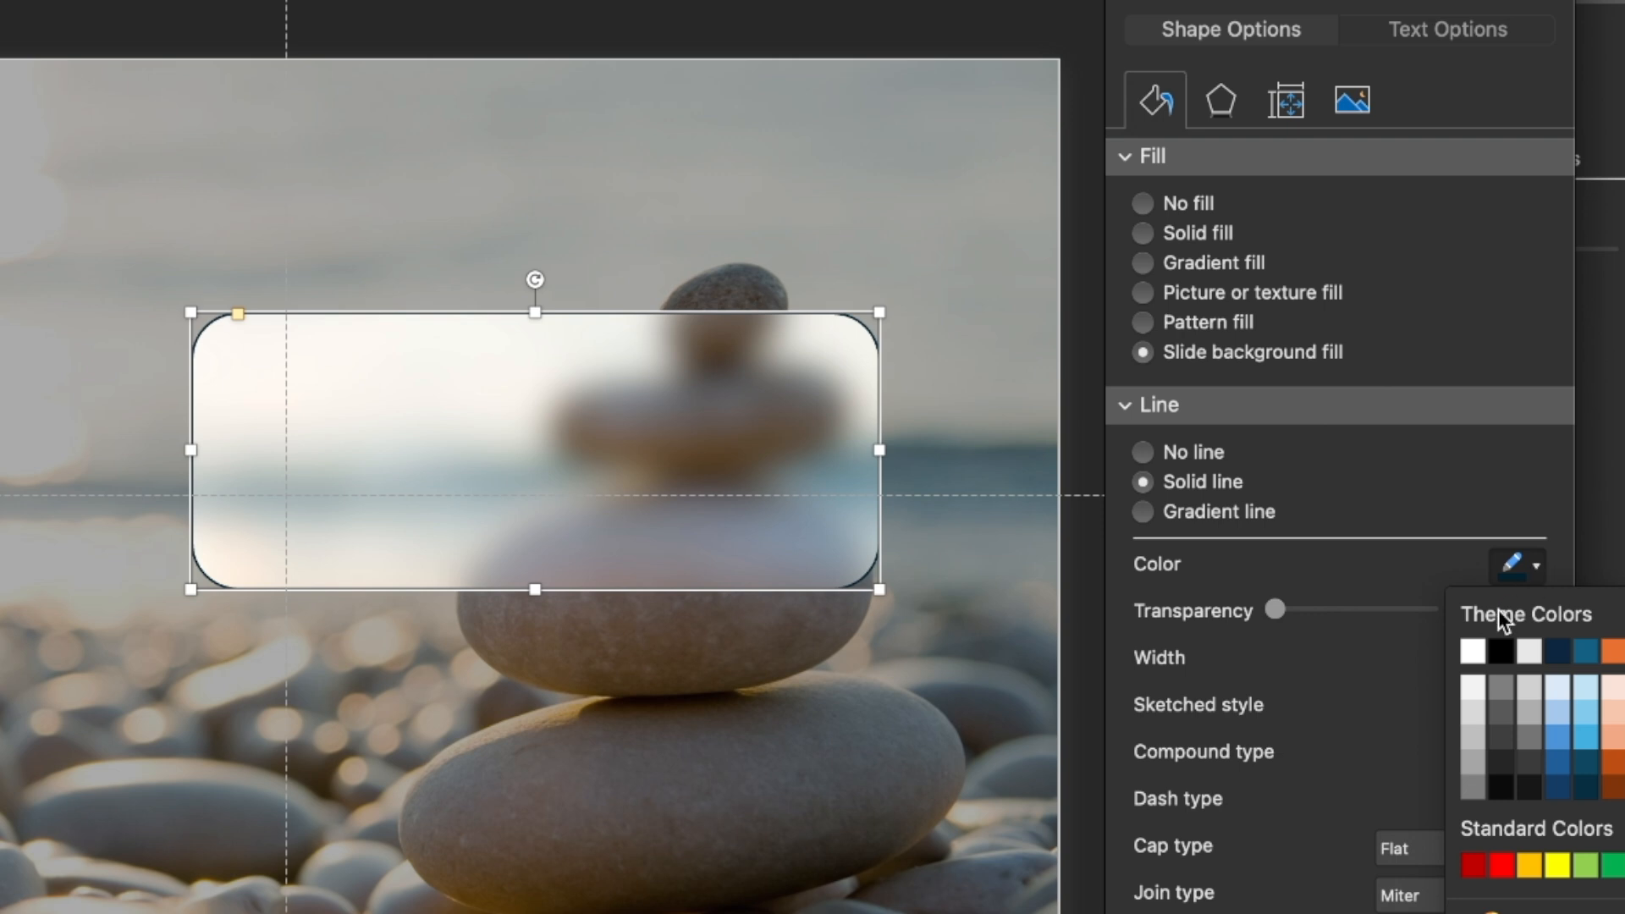
pyautogui.click(1478, 648)
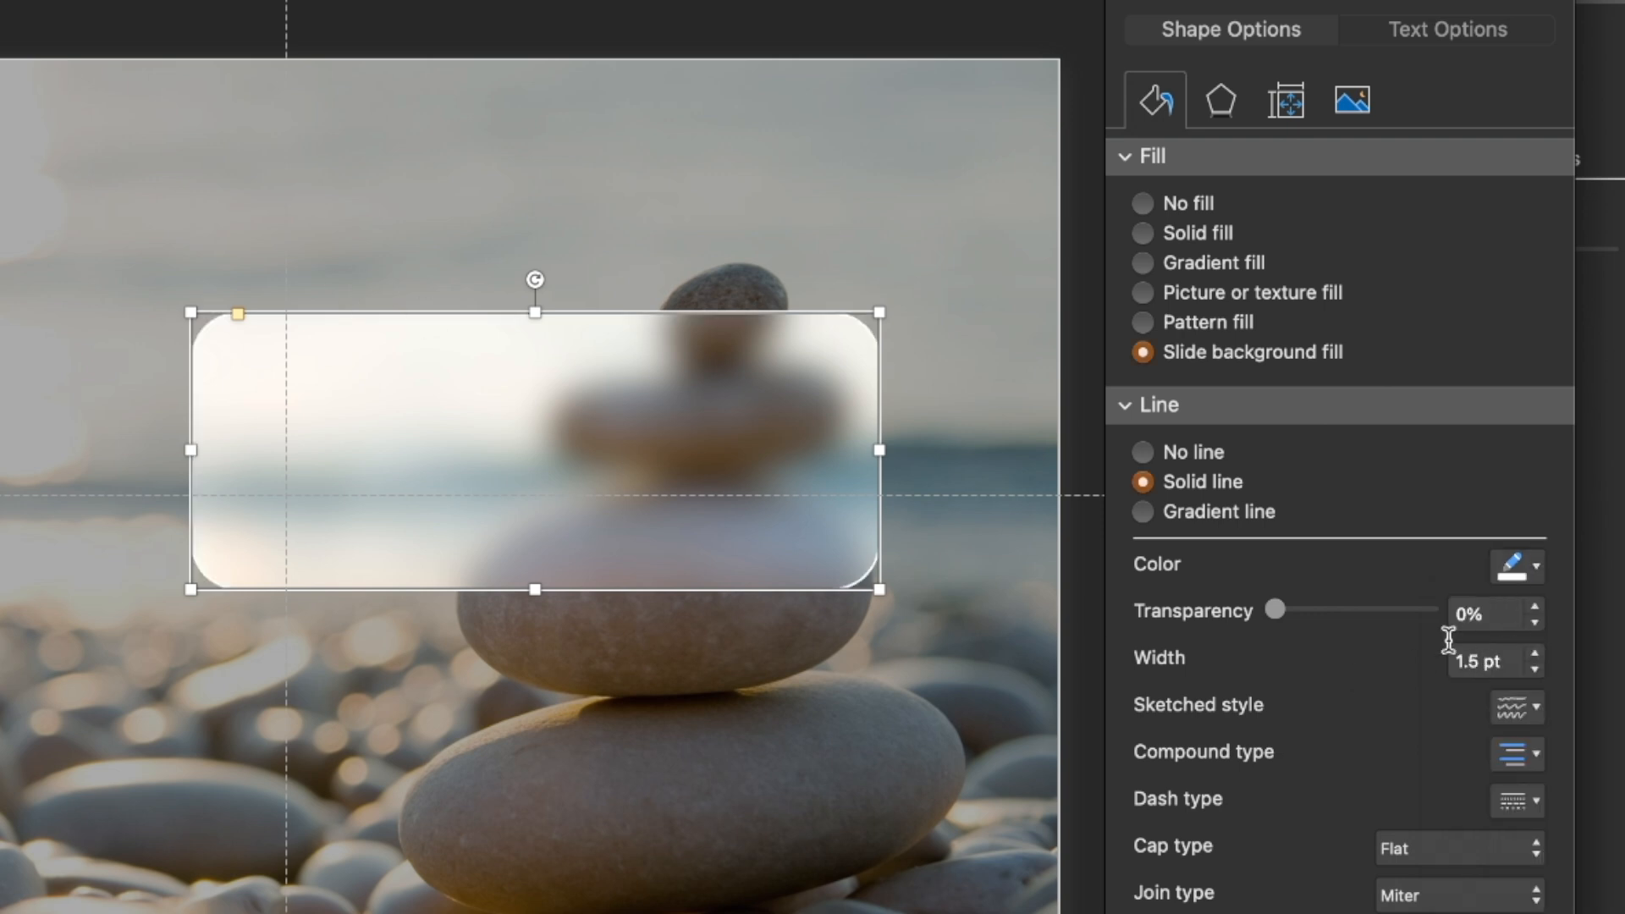
pyautogui.moveTo(1278, 613); pyautogui.dragTo(1302, 611)
pyautogui.click(1482, 660)
pyautogui.write('2')
pyautogui.press('Return')
pyautogui.click(1070, 423)
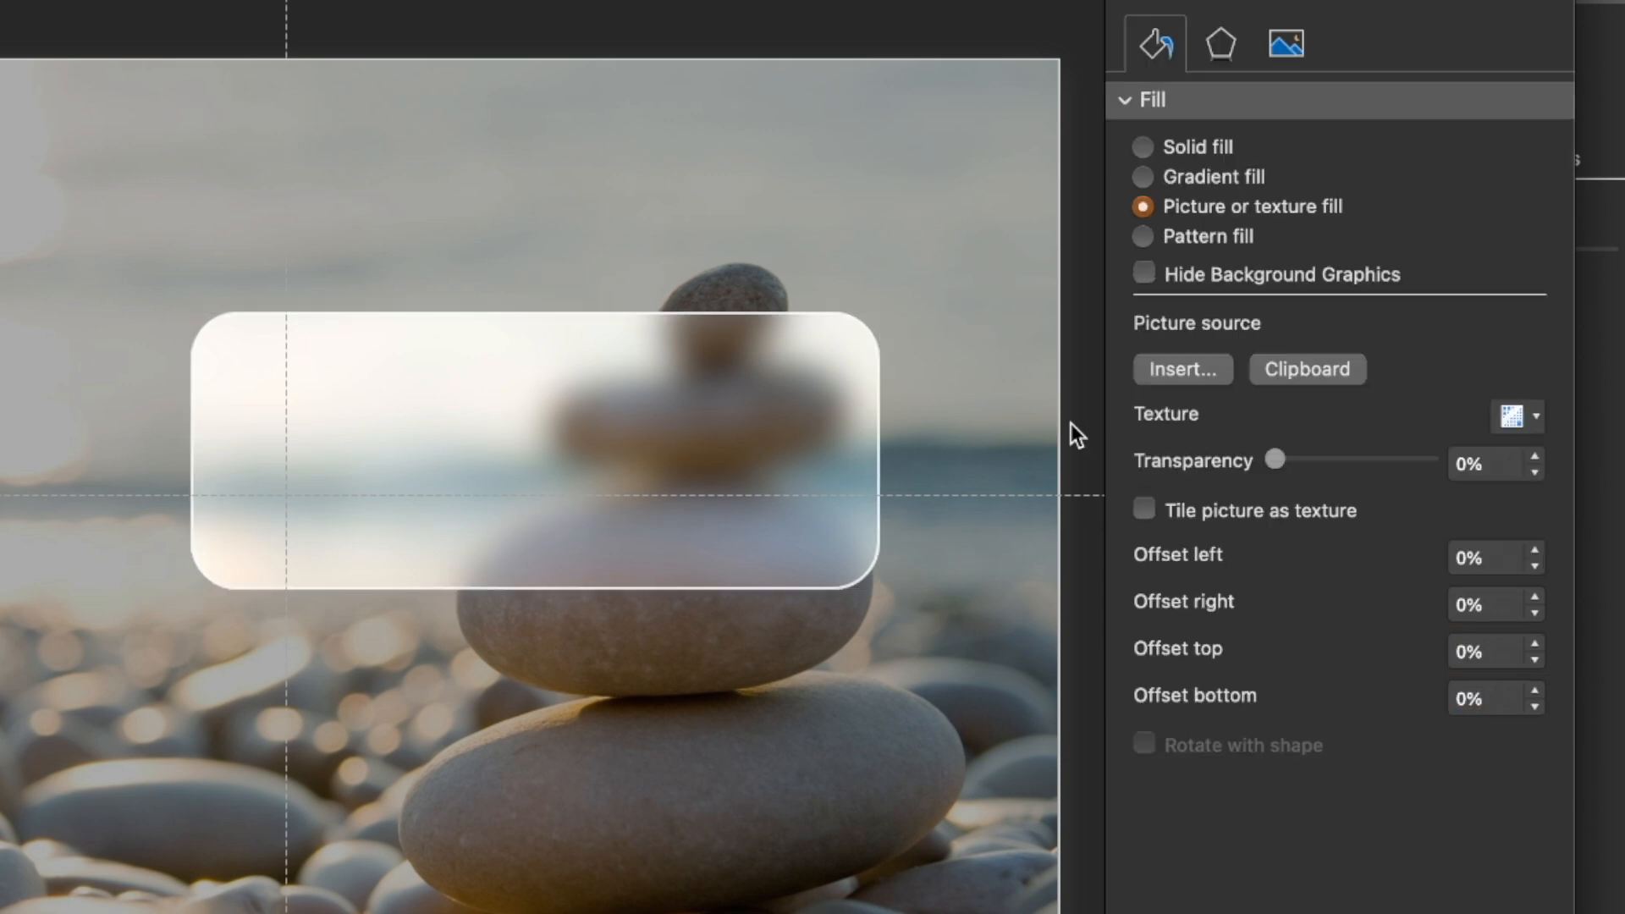
# Add a black shadow to the rounded rectangle with 57% transparency, 101% size, 20 pt blur, 90° angle and 4 pt distance
pyautogui.click(771, 462)
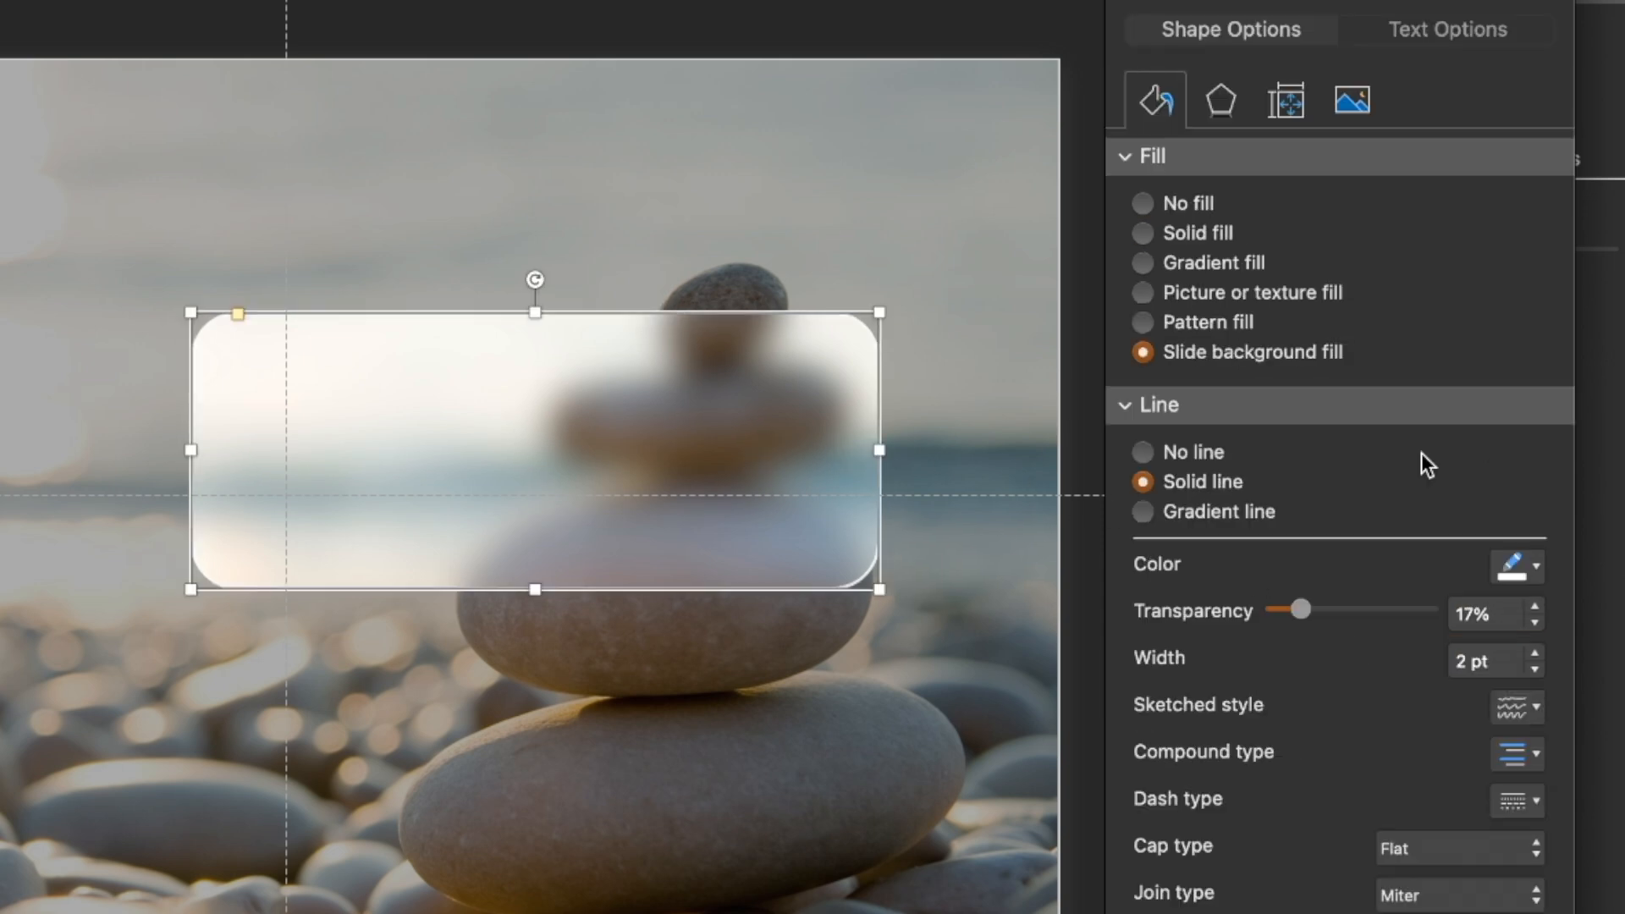
pyautogui.click(1223, 103)
pyautogui.moveTo(1278, 349); pyautogui.dragTo(1316, 403)
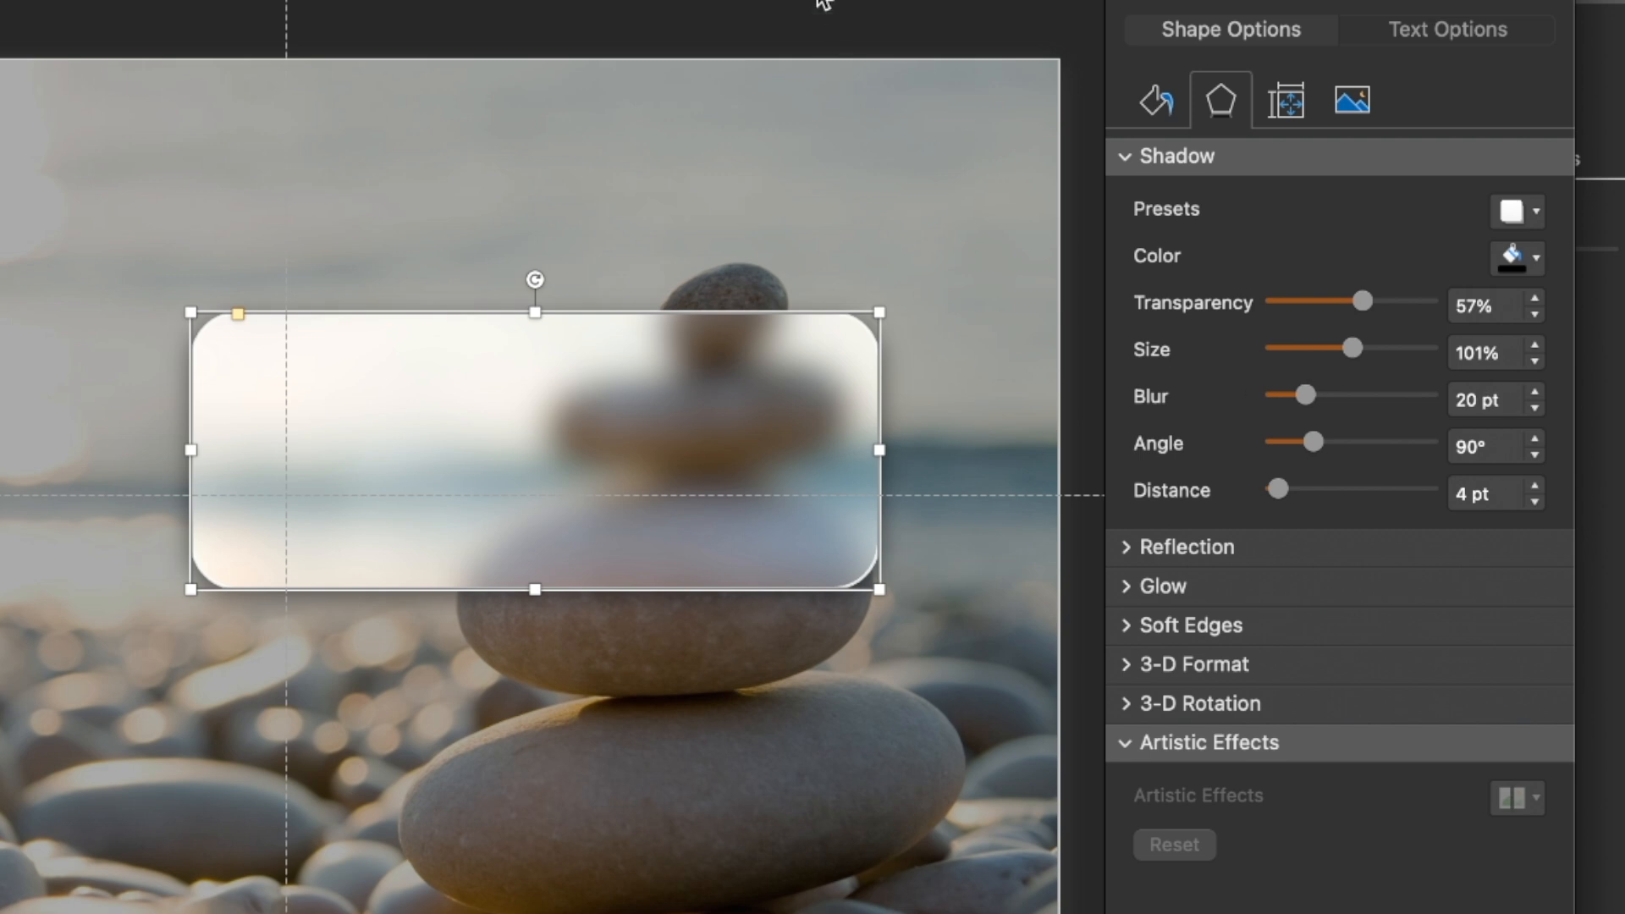
pyautogui.click(832, 39)
pyautogui.click(669, 484)
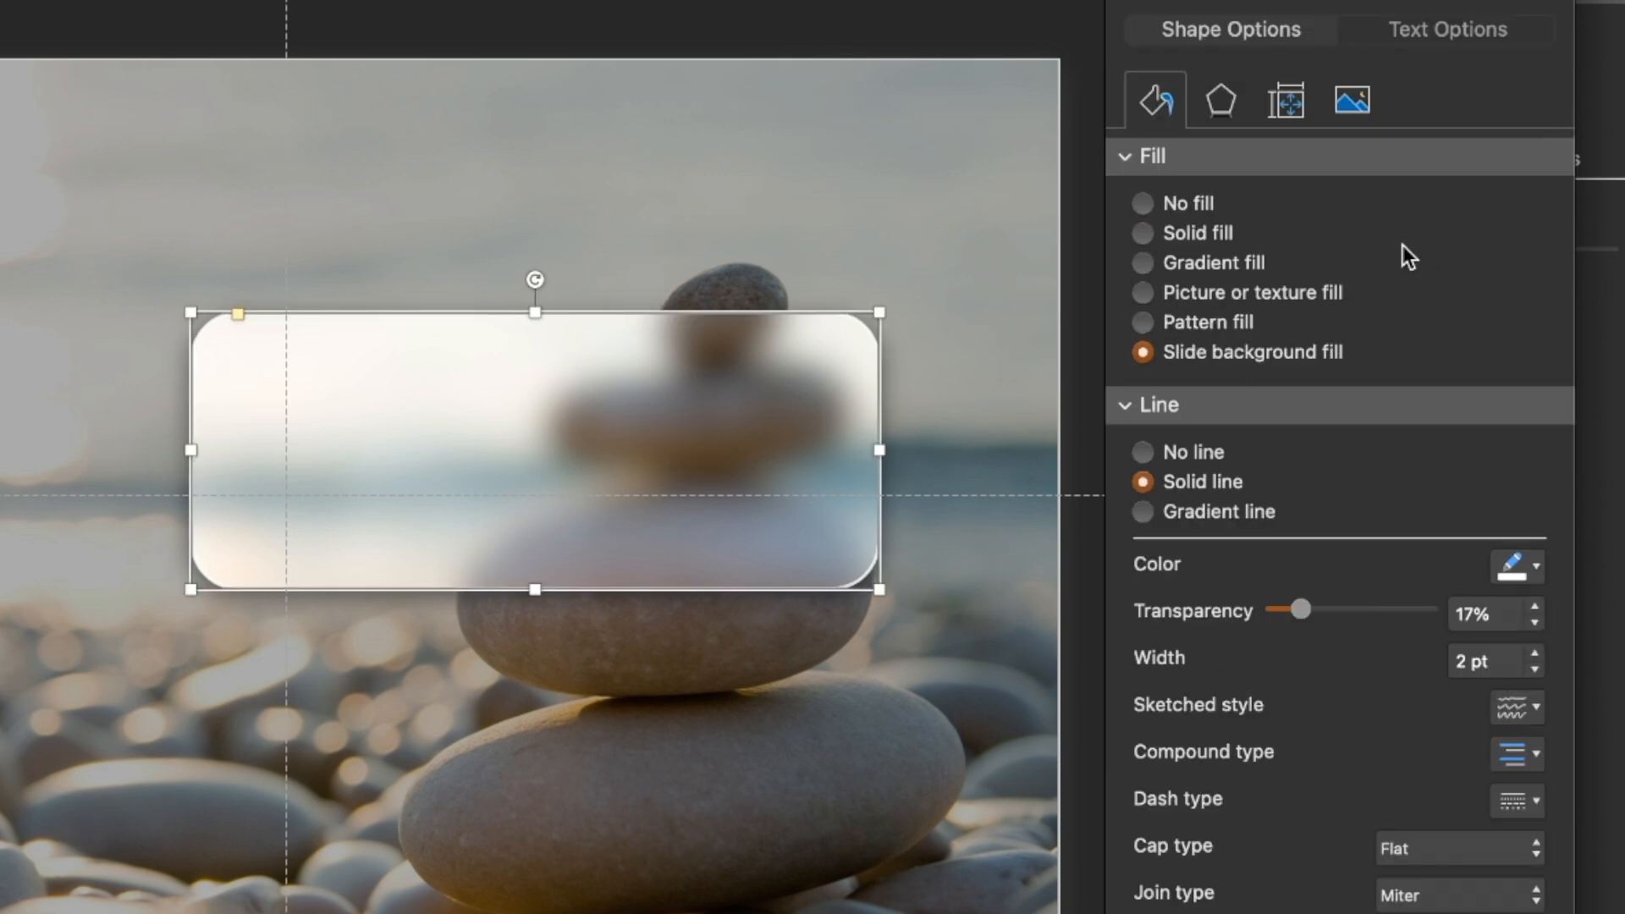
# Give the rounded rectangle a 3-D top bevel with 13 pt width and 6 pt height
pyautogui.click(1219, 100)
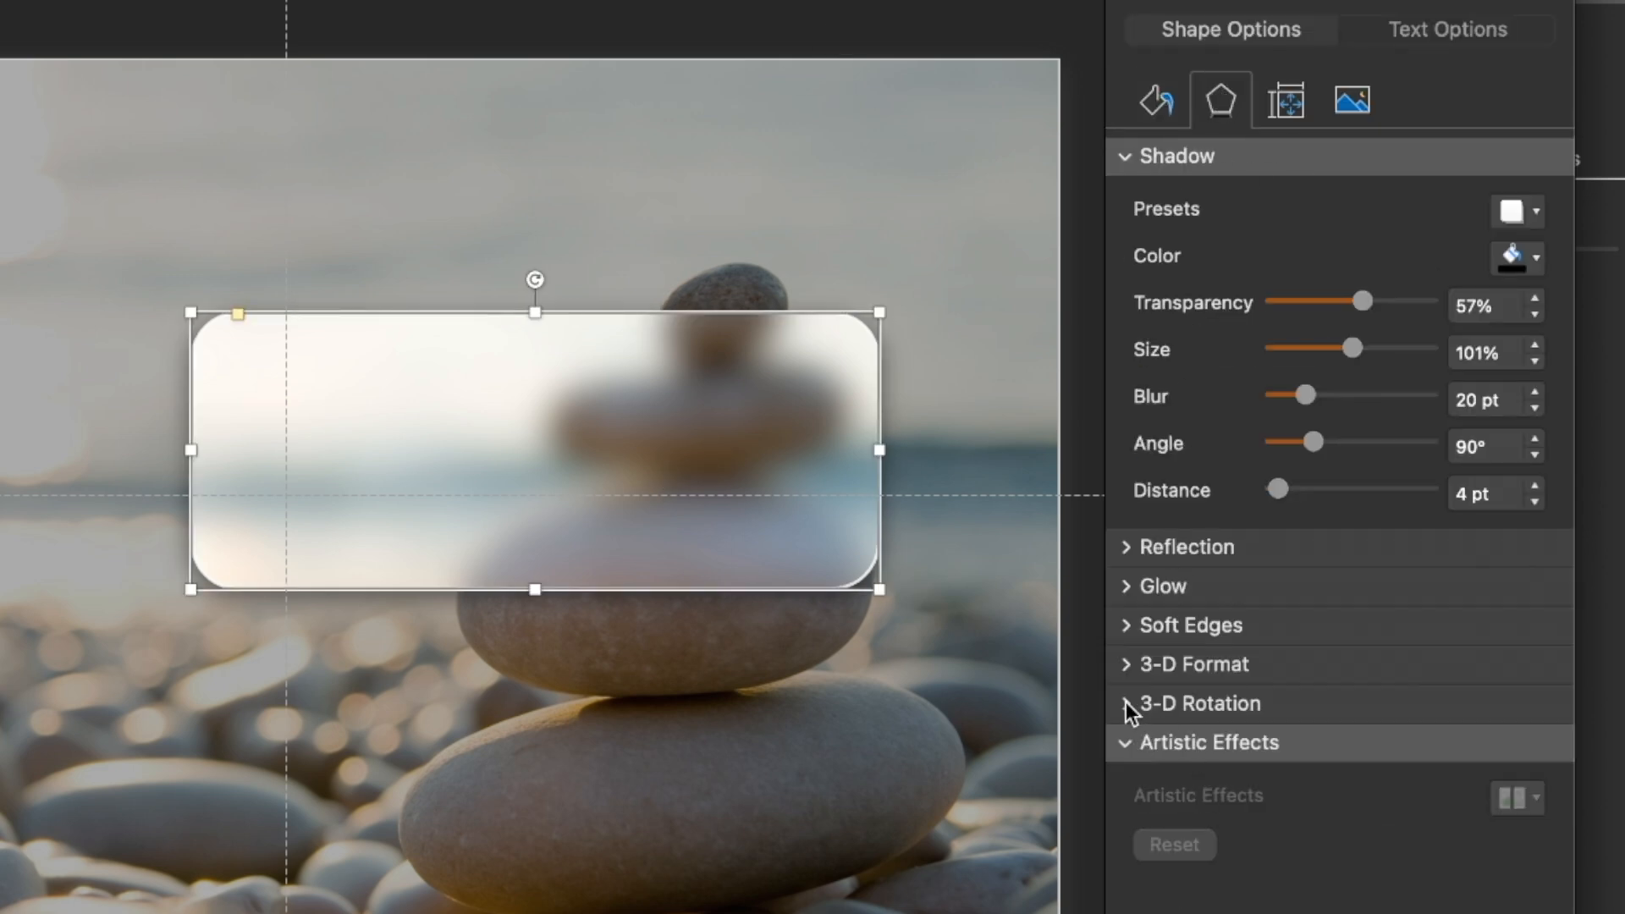
pyautogui.click(1124, 664)
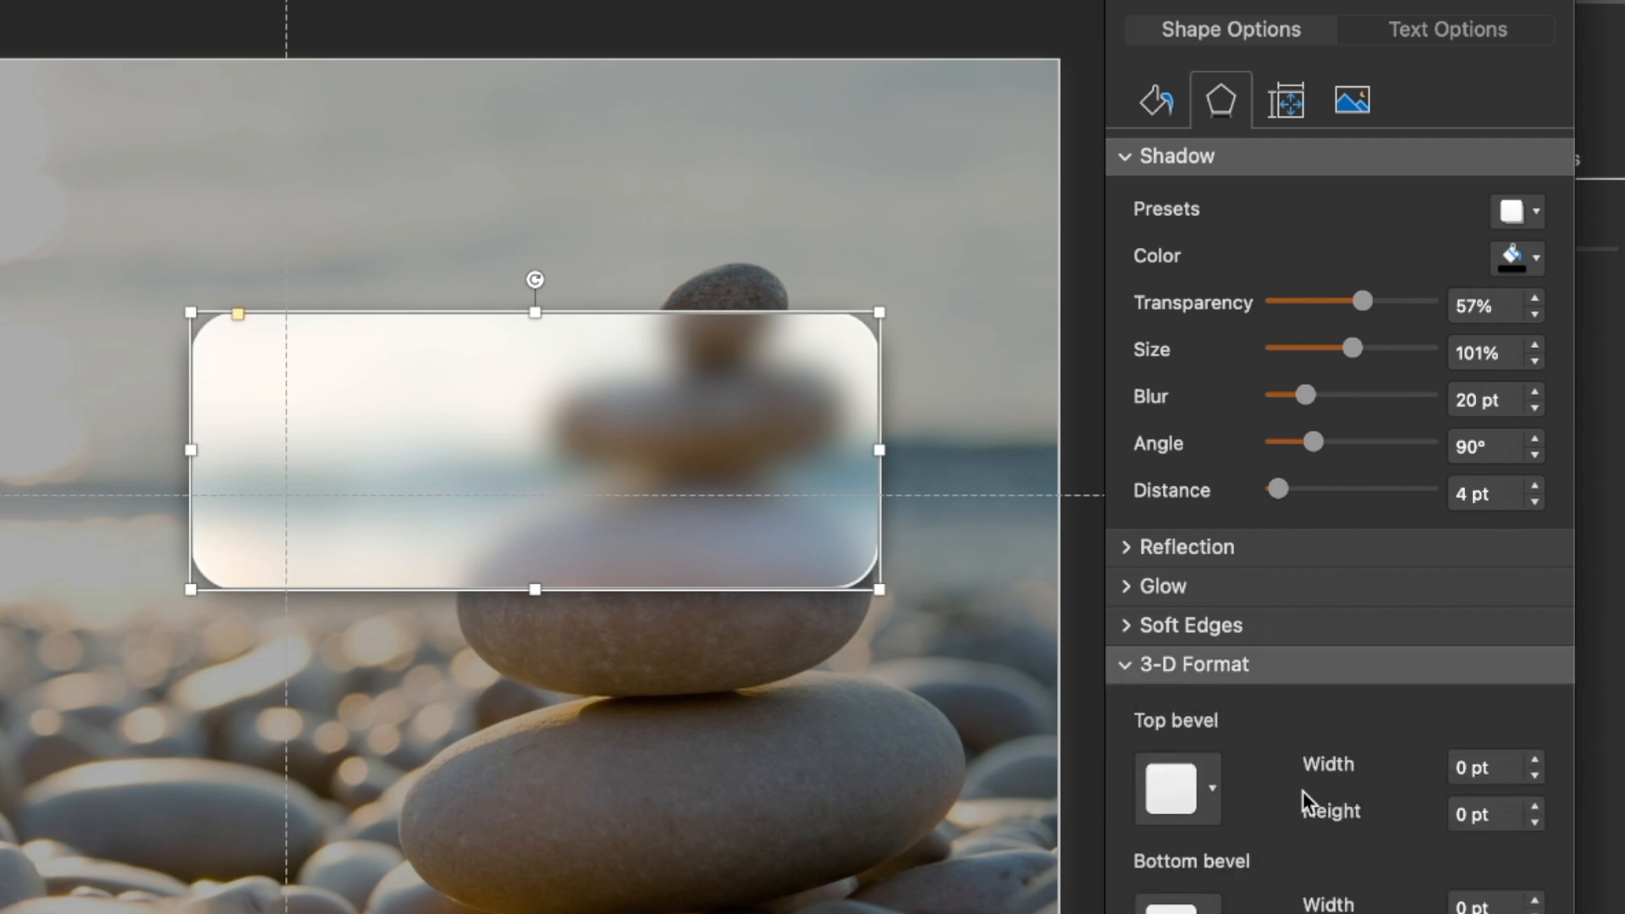
pyautogui.scroll(-3, 1234, 756)
pyautogui.click(1204, 546)
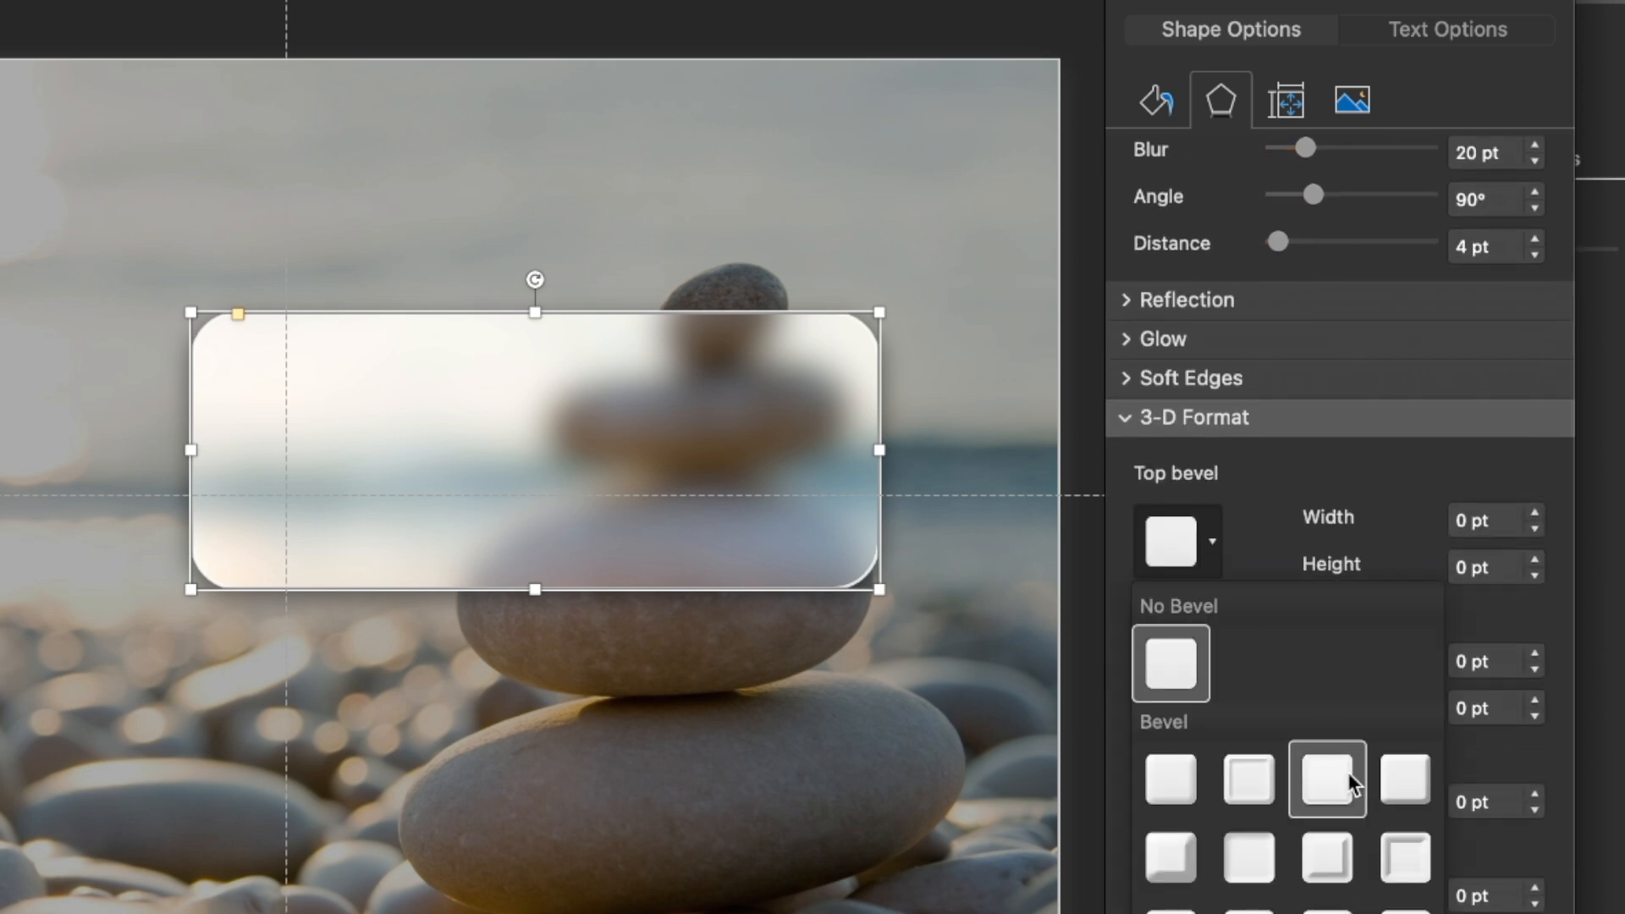
pyautogui.click(831, 37)
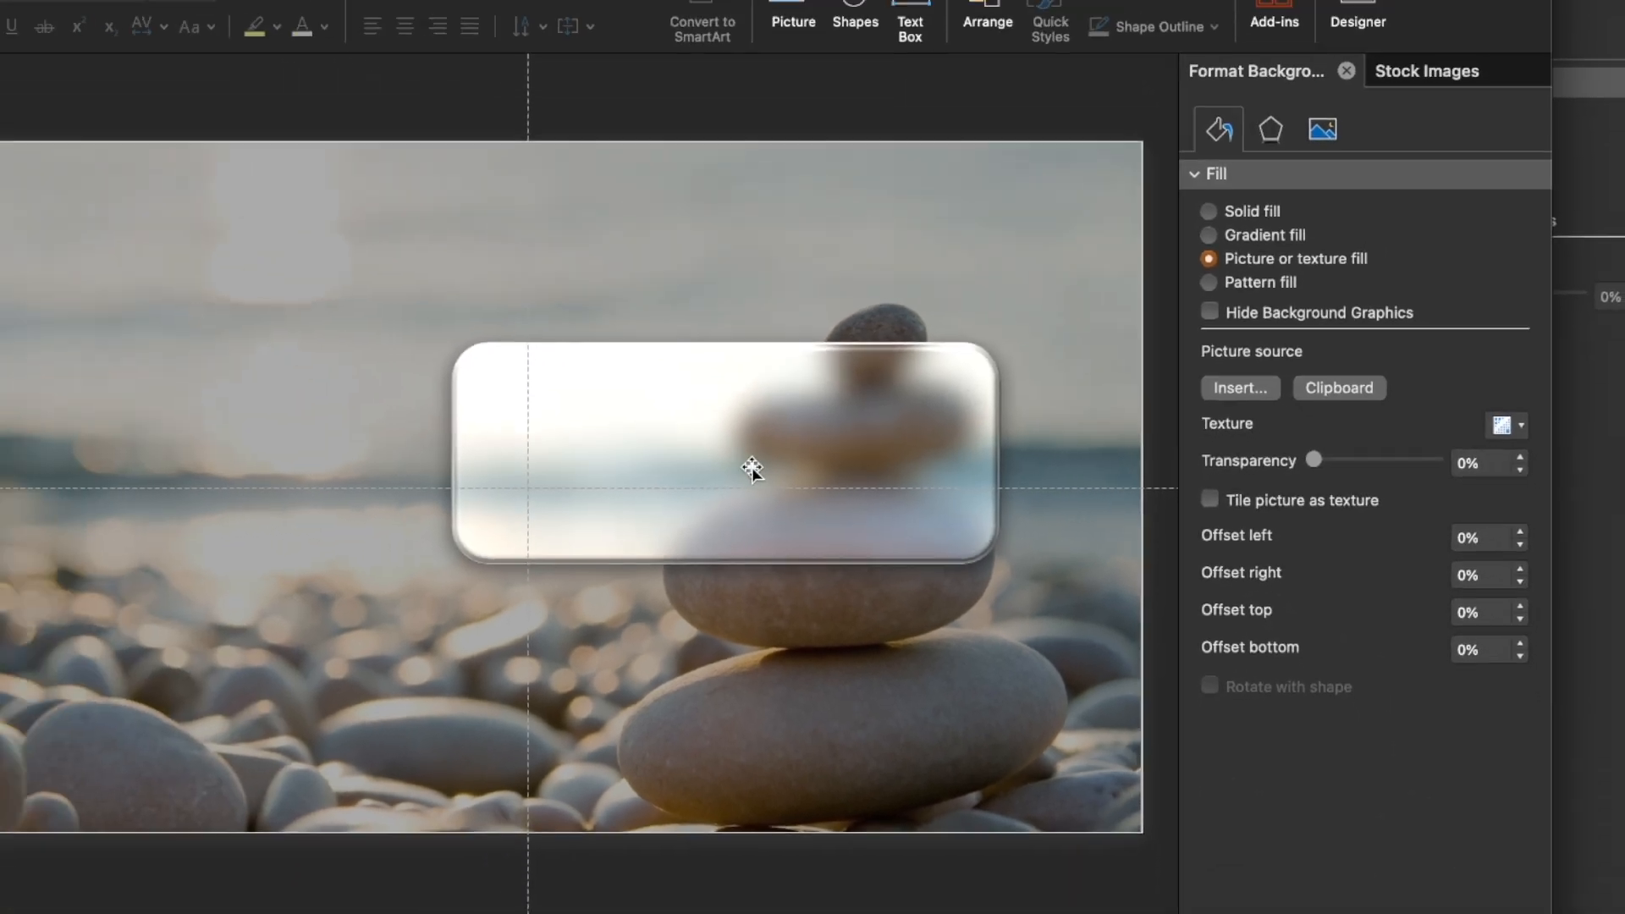
# Copy the ESCAPE text box from slide 3 and paste it onto the stacked-stones slide 4
pyautogui.click(580, 475)
pyautogui.click(93, 496)
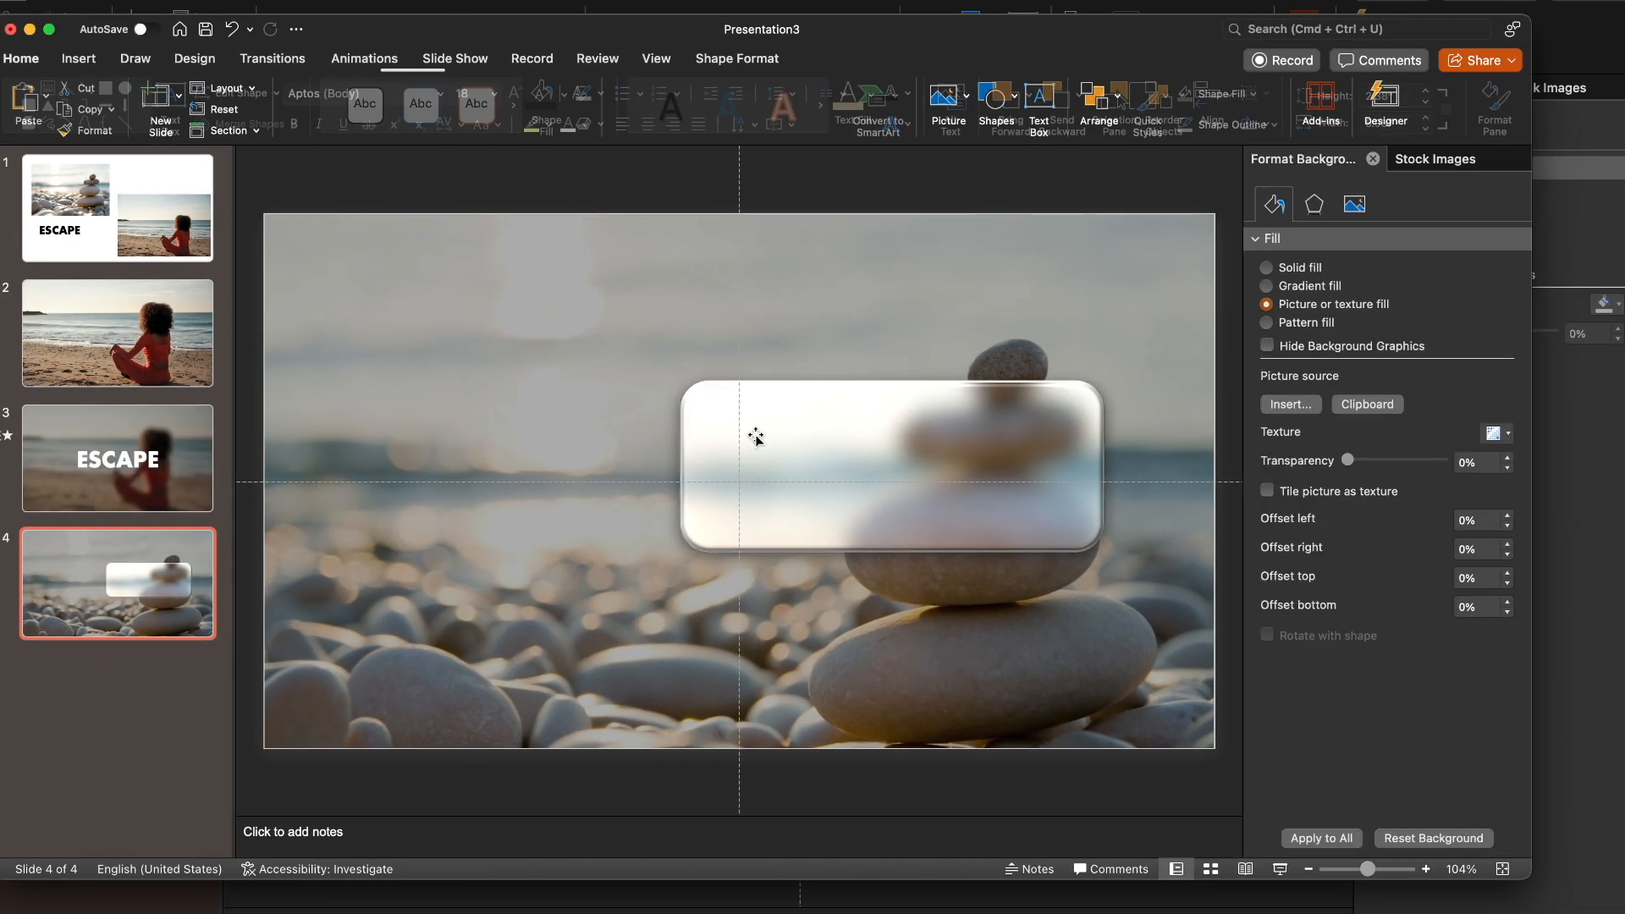
pyautogui.click(634, 497)
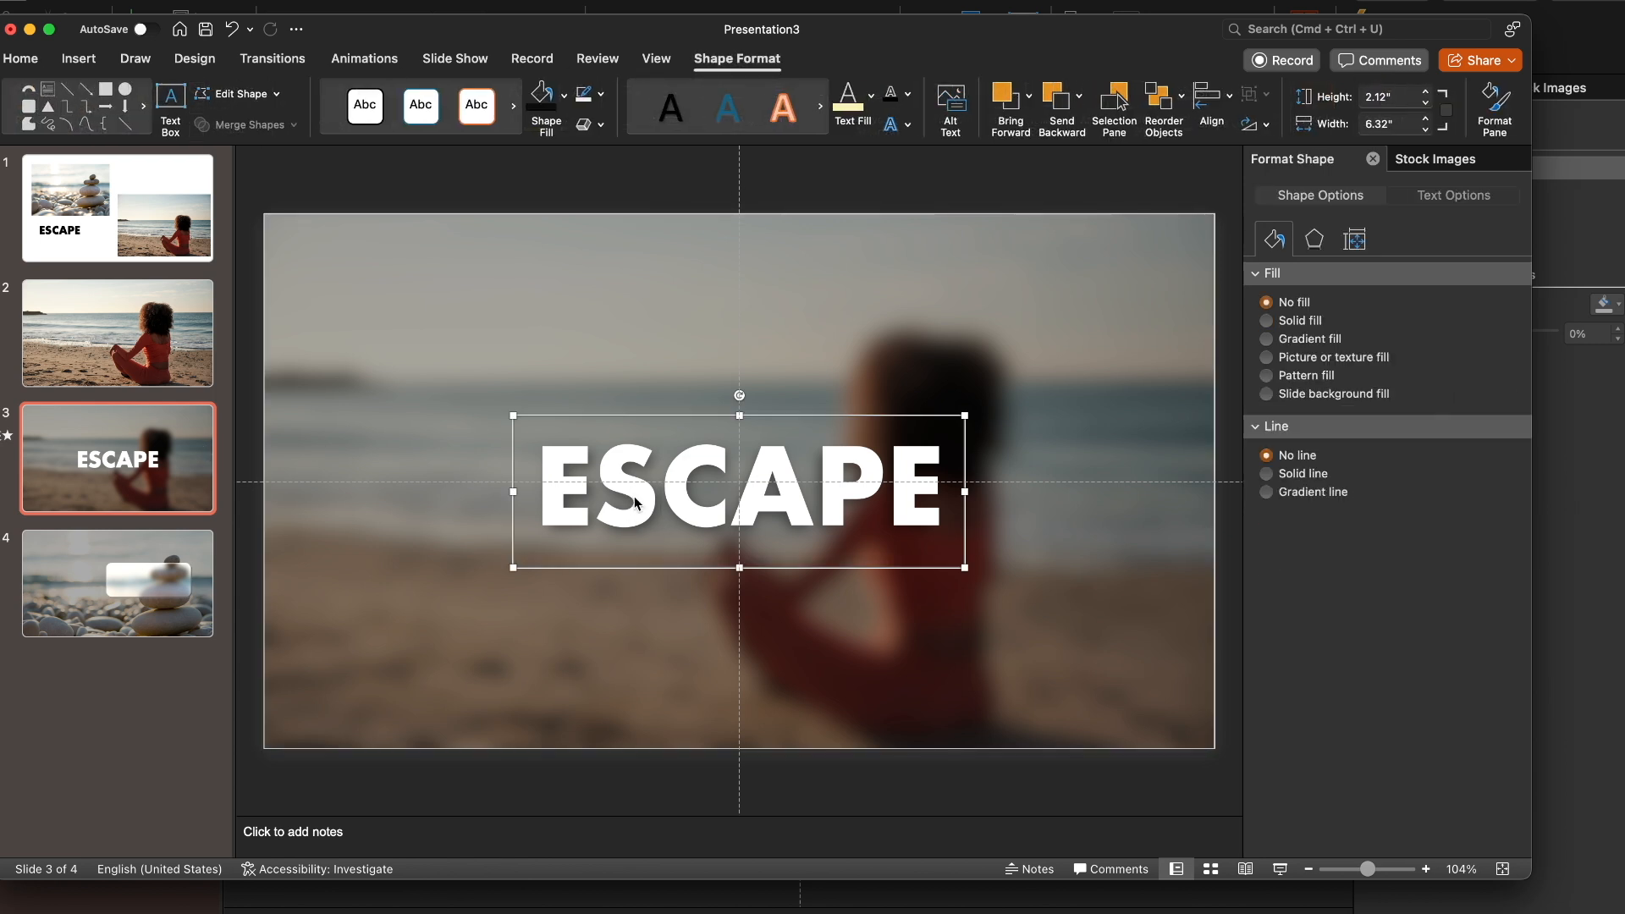
pyautogui.press('super+c')
pyautogui.click(158, 552)
pyautogui.press('super+v')
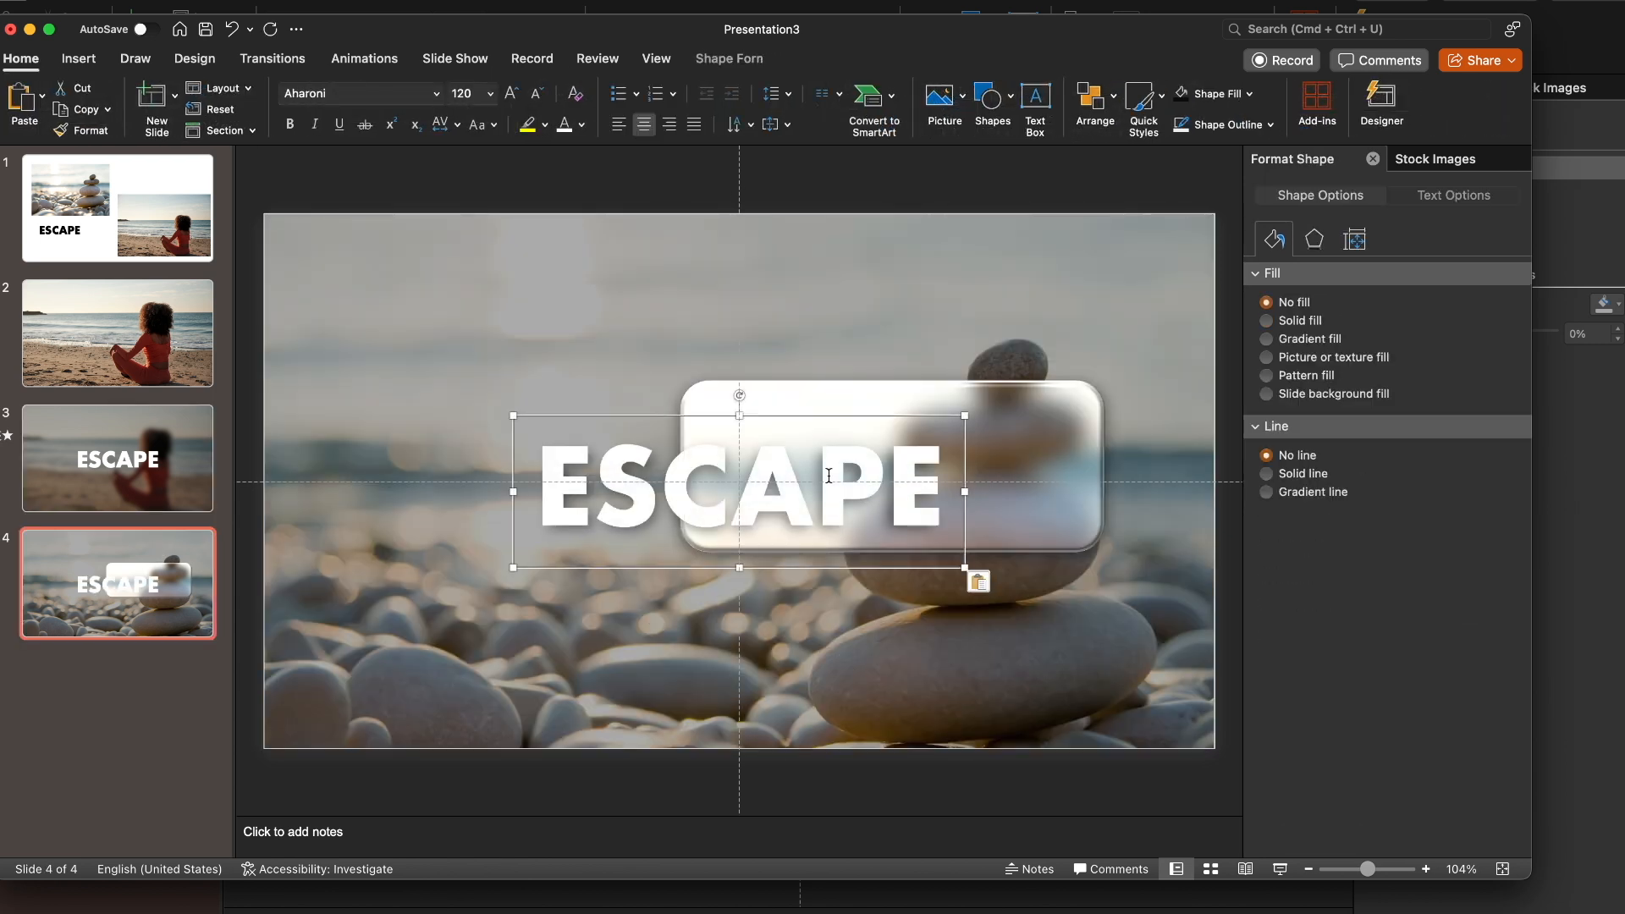
# Move the pasted ESCAPE text box over the frosted panel, keeping it wide enough for the word to fit on one line
pyautogui.moveTo(511, 415); pyautogui.dragTo(594, 442)
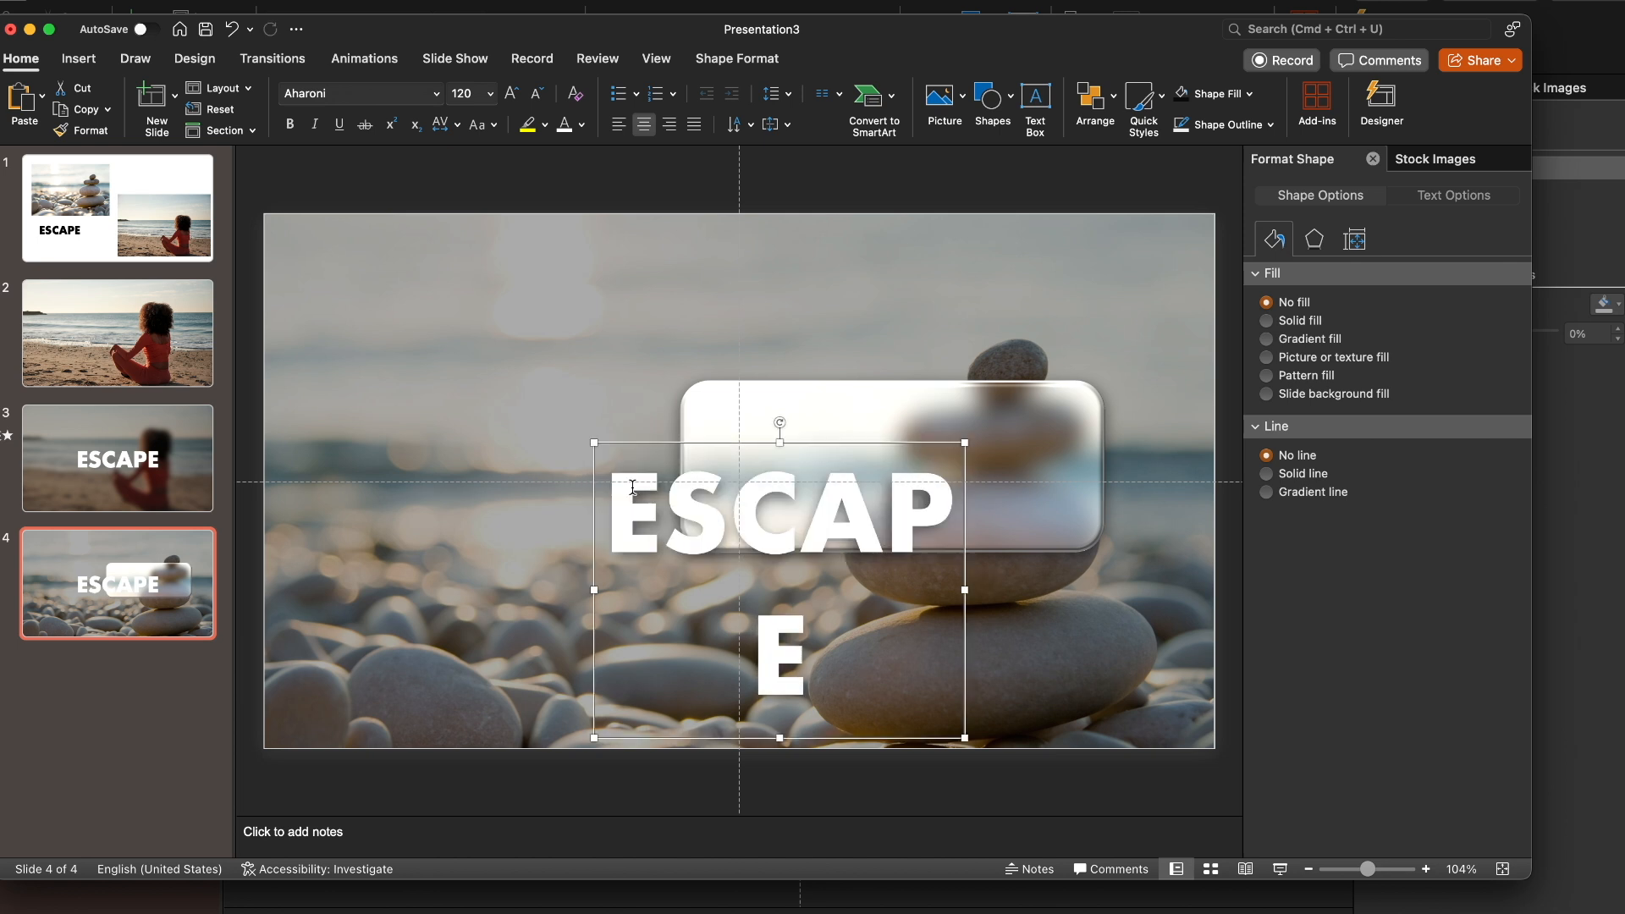
pyautogui.moveTo(966, 591); pyautogui.dragTo(1052, 591)
pyautogui.moveTo(689, 601); pyautogui.dragTo(761, 562)
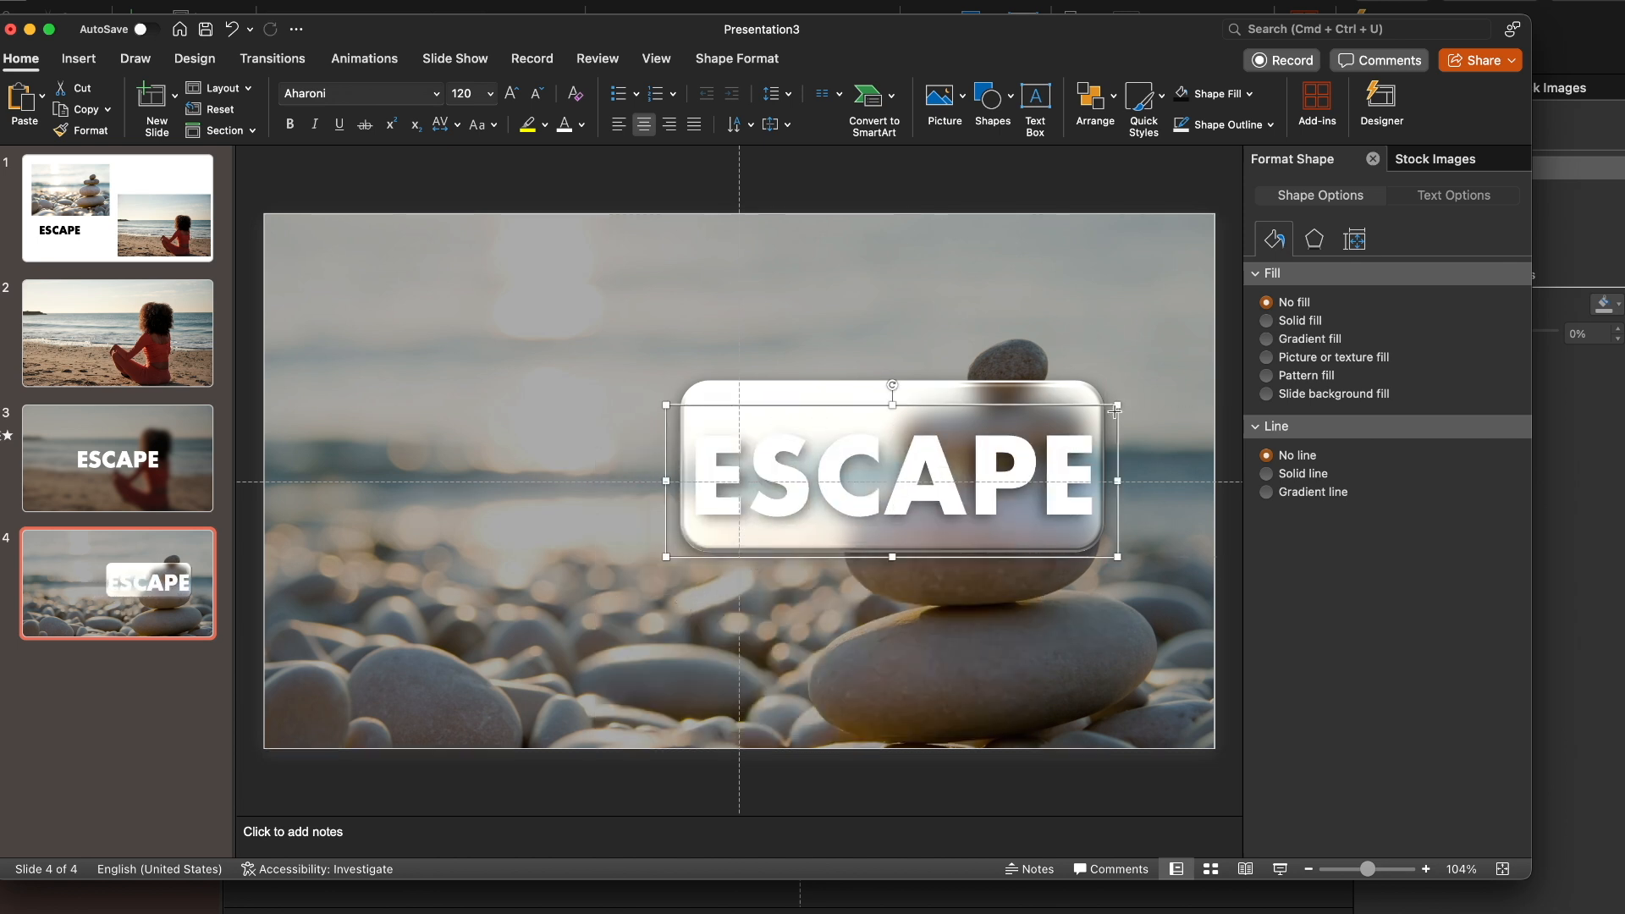
# Narrow the ESCAPE text box on slide 4 and set its font size to 80
pyautogui.moveTo(1115, 409); pyautogui.dragTo(1069, 417)
pyautogui.press('super+a')
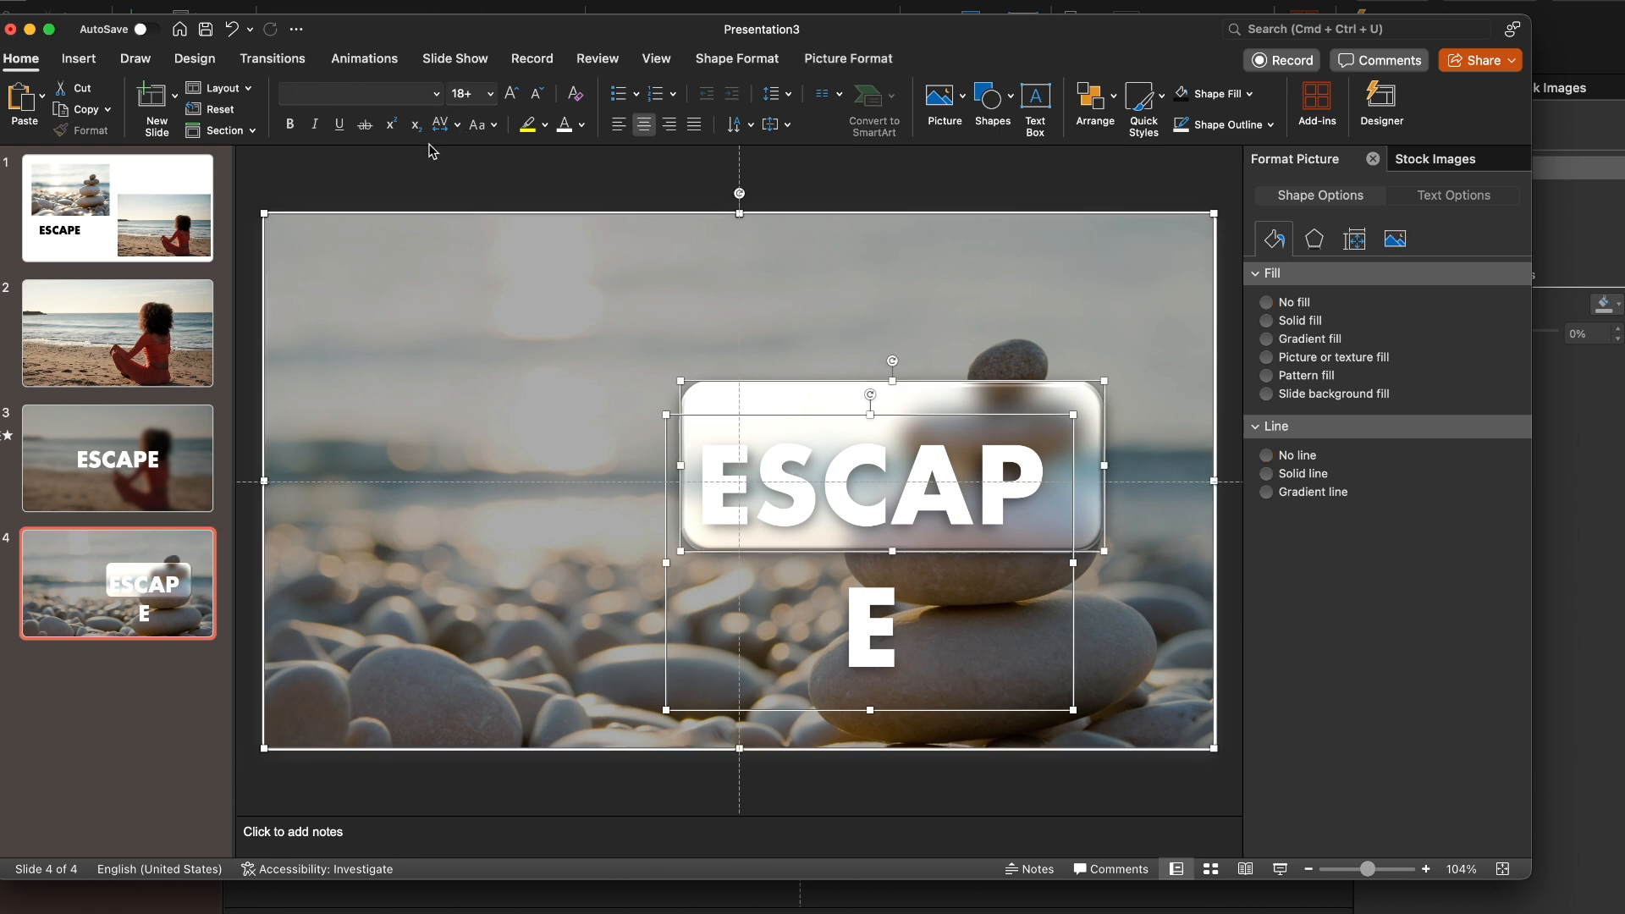
pyautogui.click(797, 416)
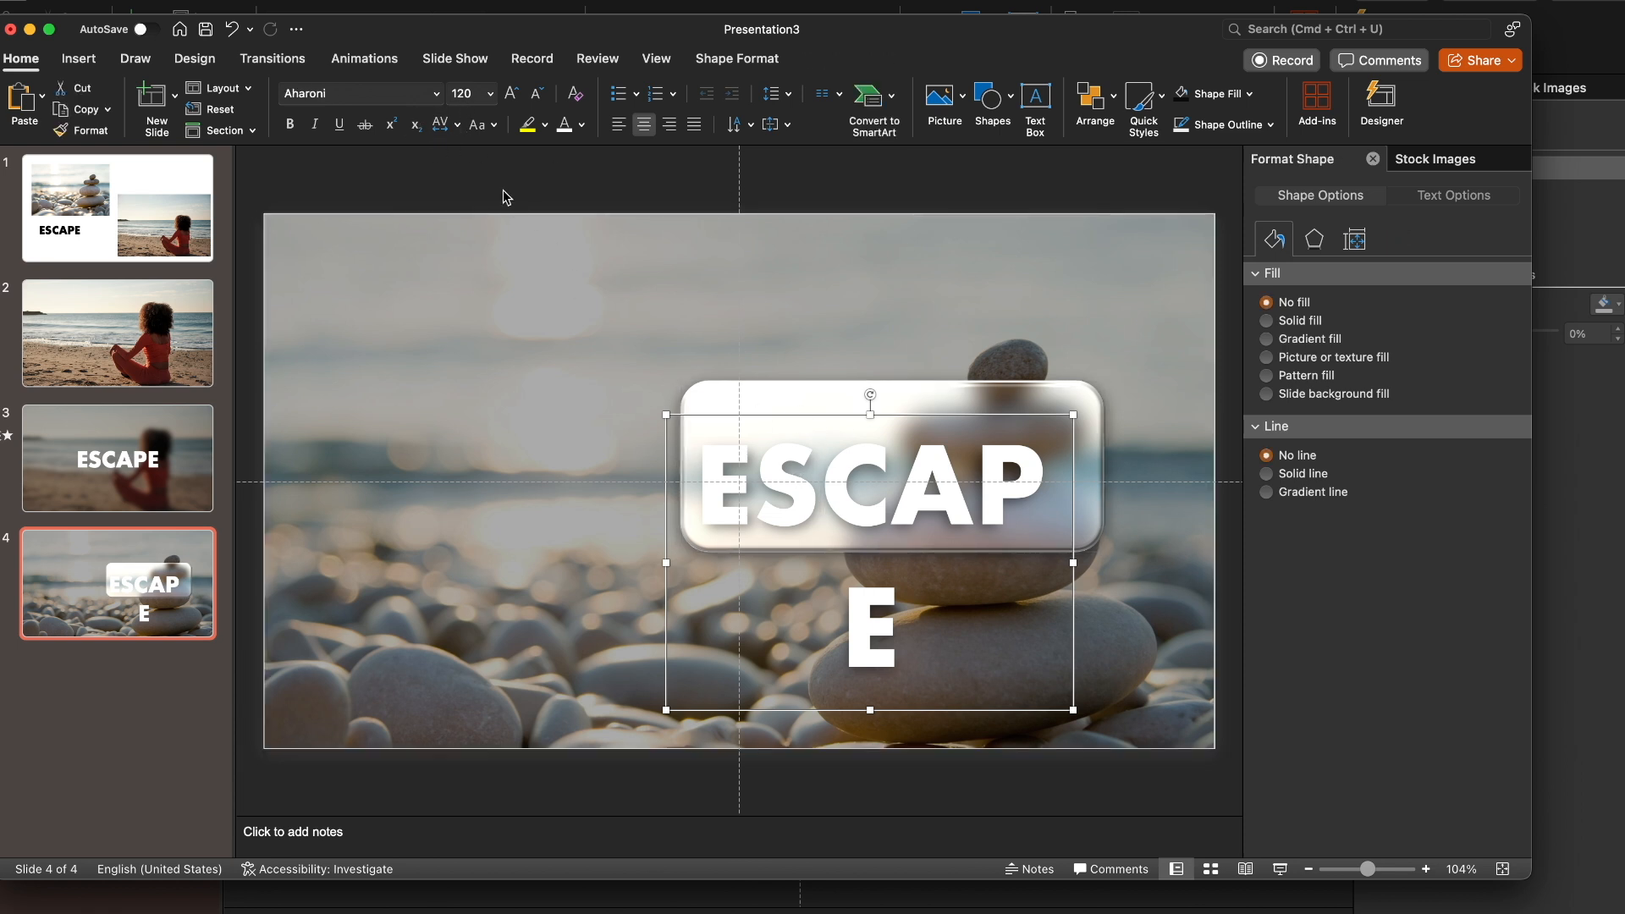
pyautogui.click(465, 90)
pyautogui.write('80')
pyautogui.press('Return')
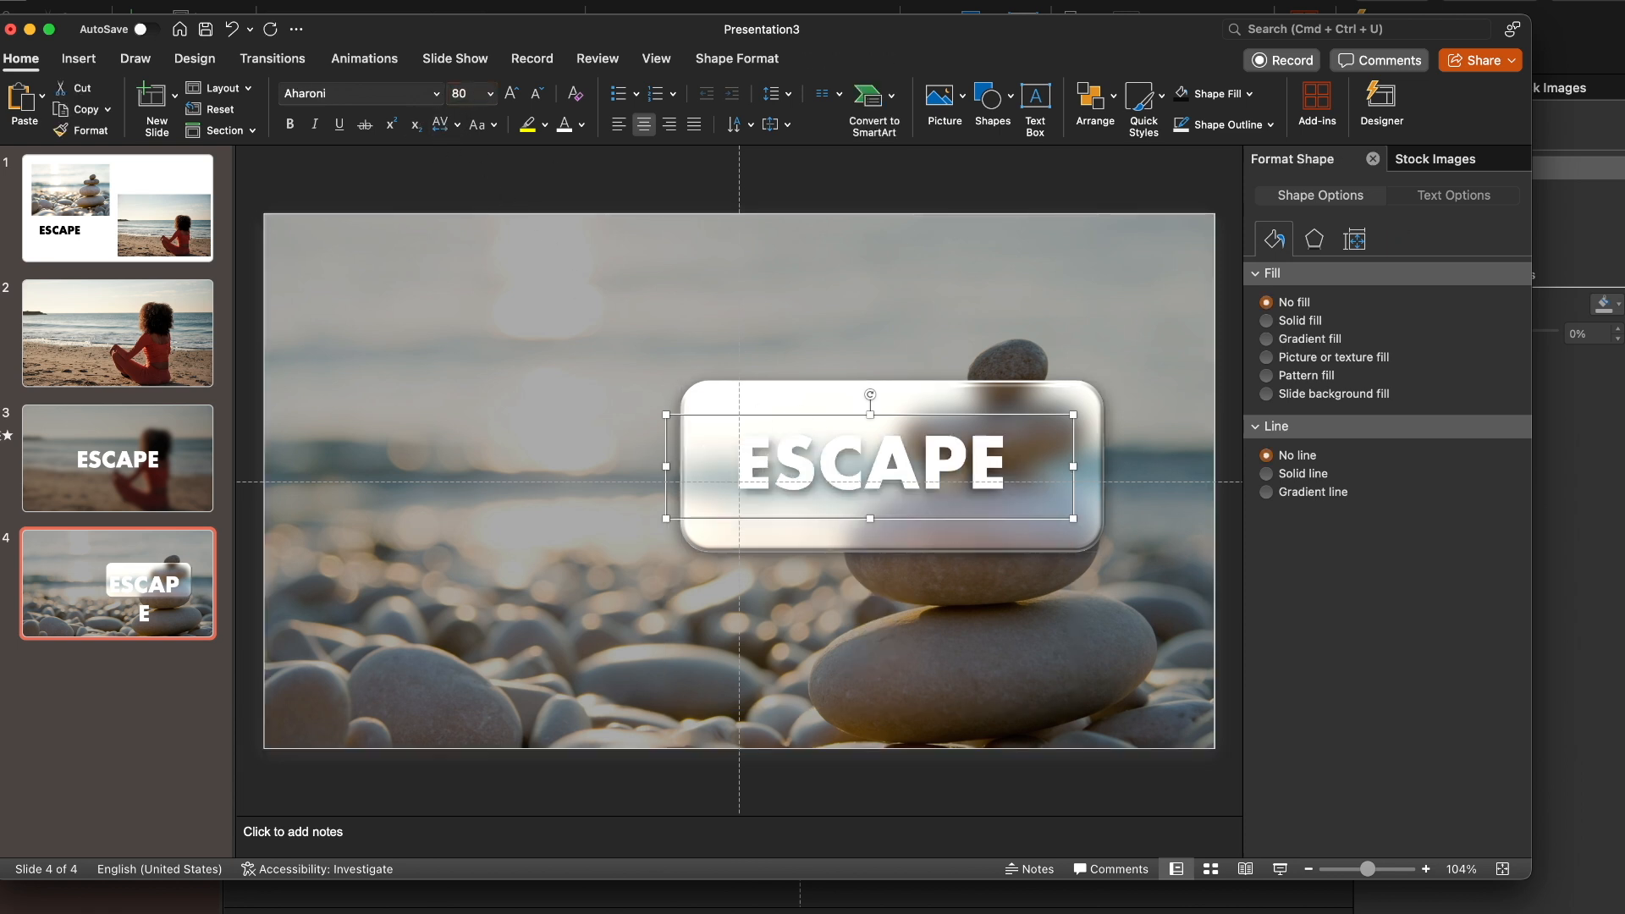
# Duplicate slide 4 with its ESCAPE panel and return to the original slide
pyautogui.click(88, 732)
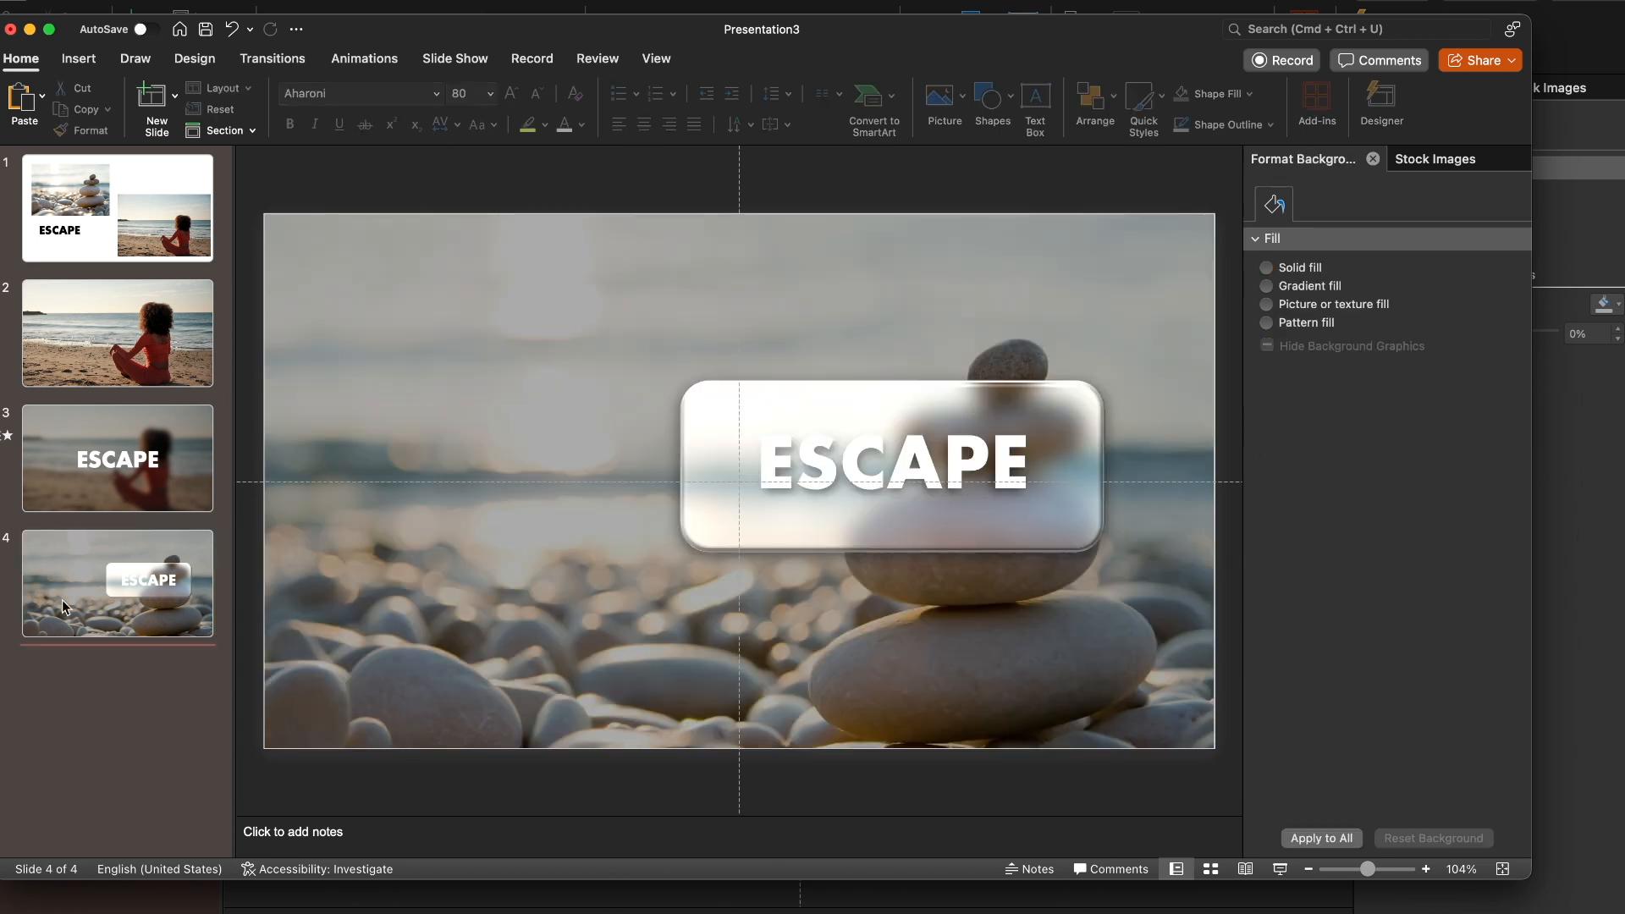
pyautogui.press('super+shift+d')
pyautogui.click(93, 566)
# Delete the frosted panel, the ESCAPE text and the dark overlay from slide 4, leaving only the stones background picture
pyautogui.click(558, 437)
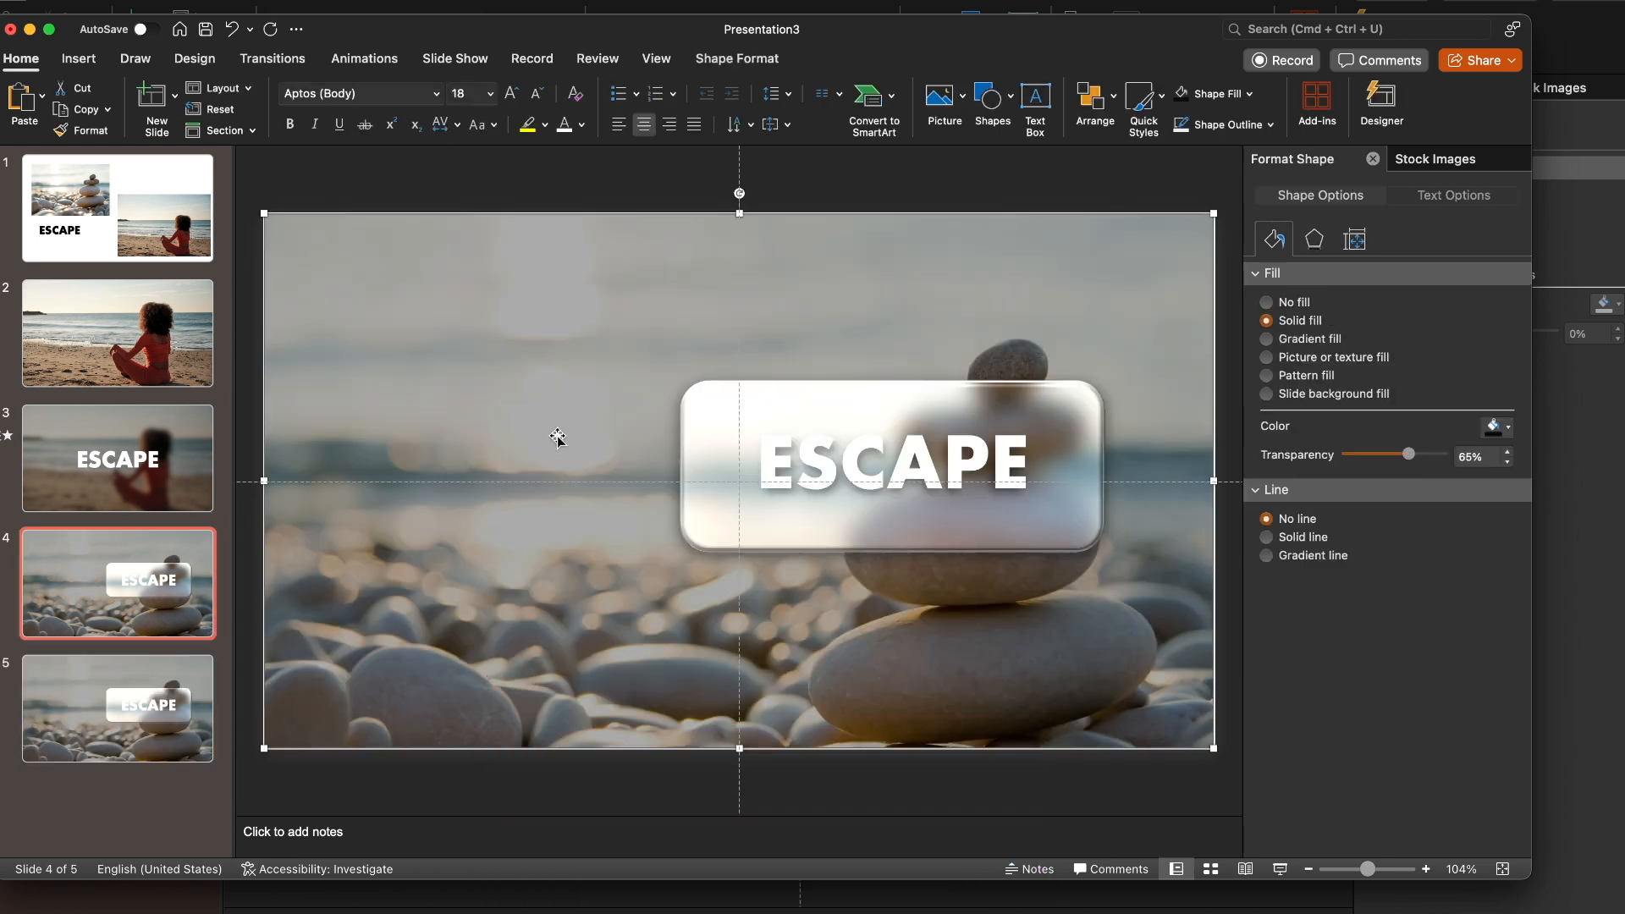
pyautogui.click(806, 432)
pyautogui.click(809, 404)
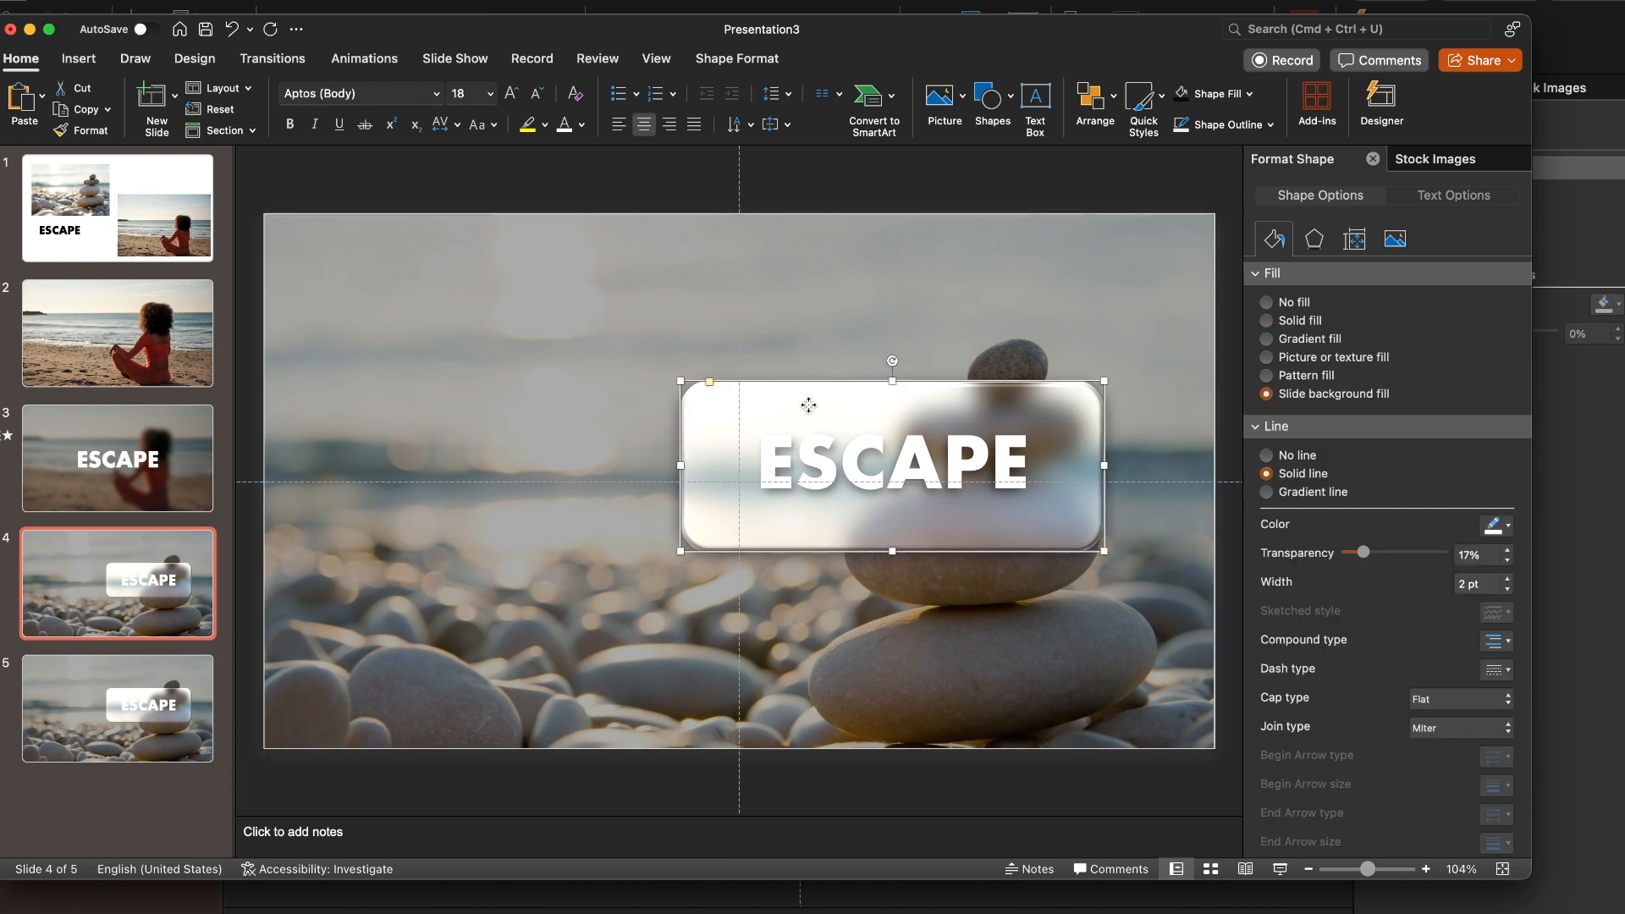
pyautogui.press('Delete')
pyautogui.click(791, 459)
pyautogui.press('Delete')
pyautogui.click(789, 459)
pyautogui.press('Delete')
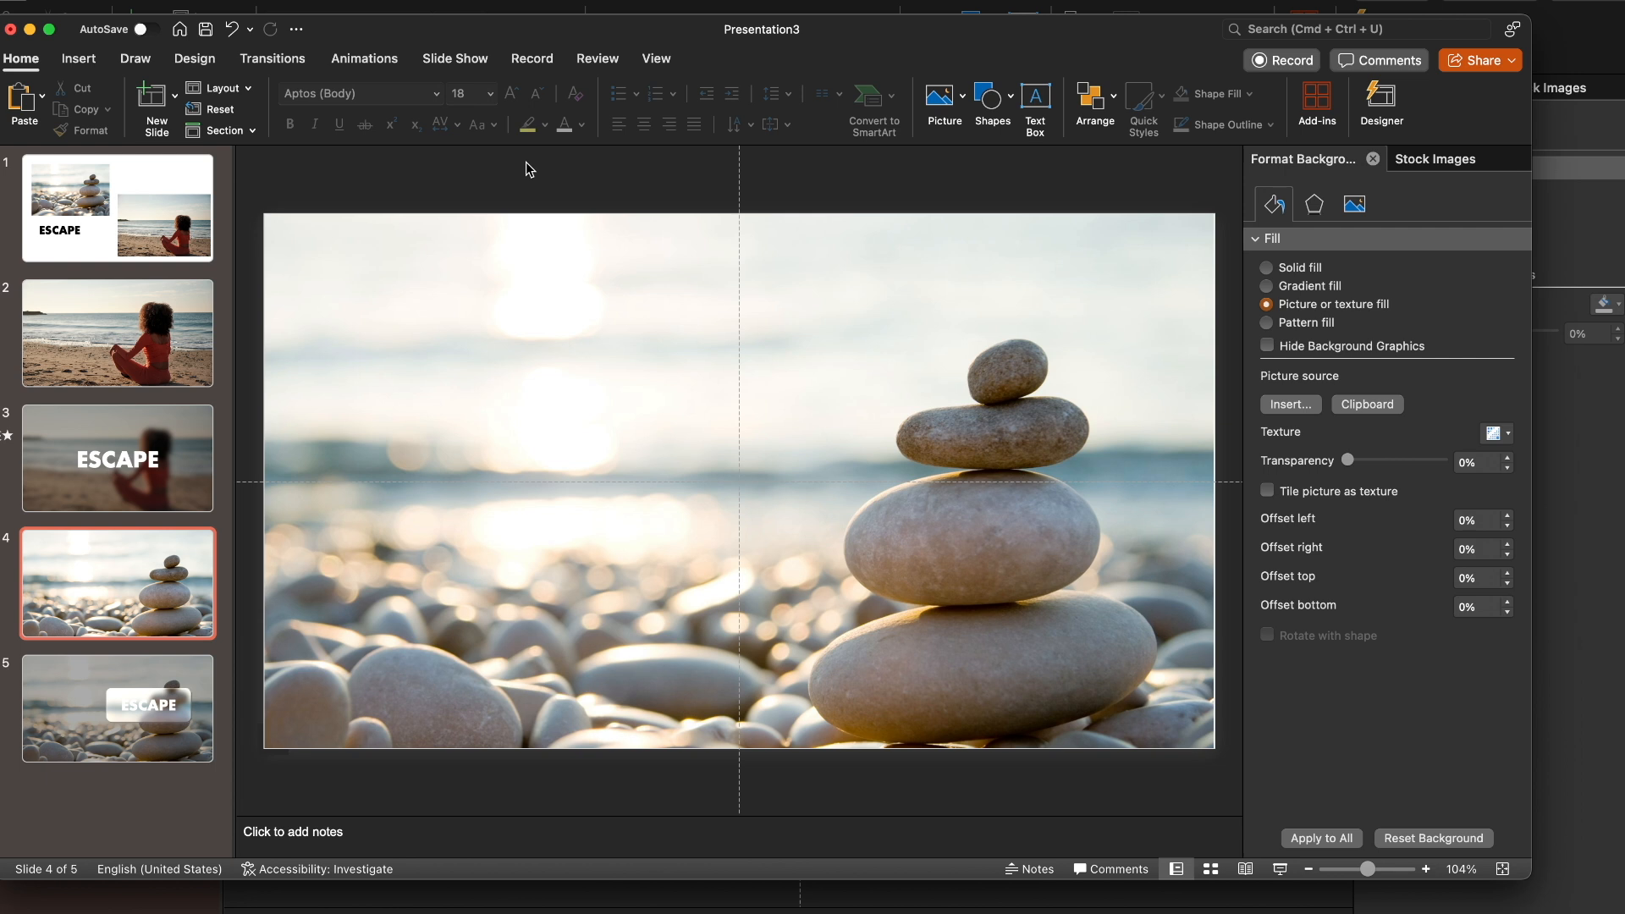
# Open the transition options for slide 5 and play the slide show from slide 4
pyautogui.click(98, 684)
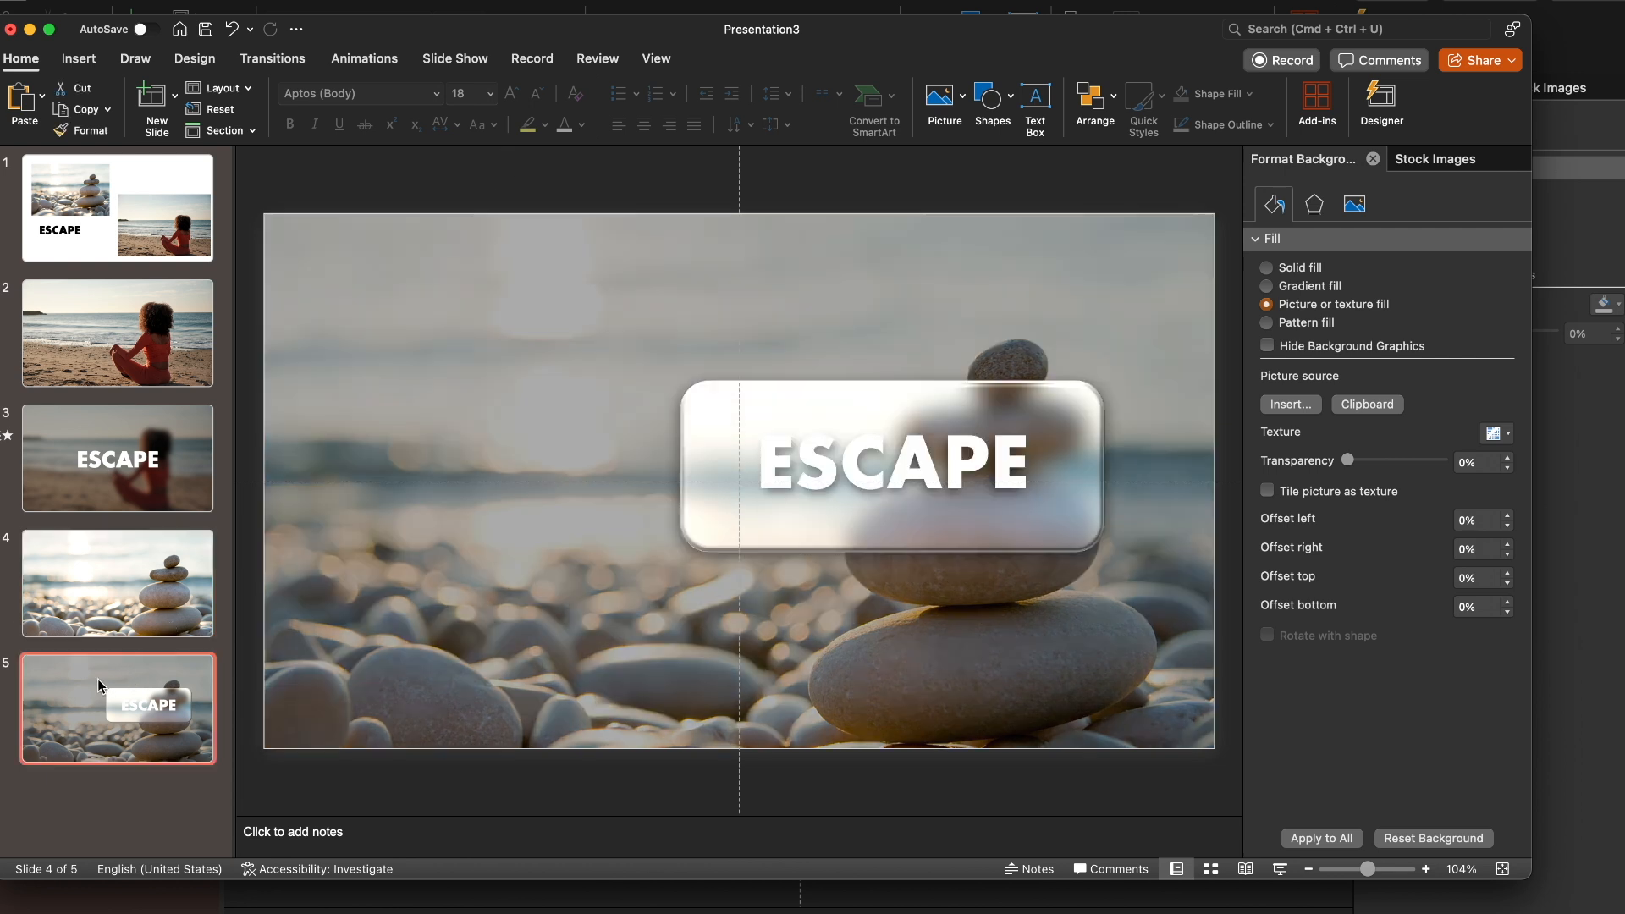
pyautogui.press('Up')
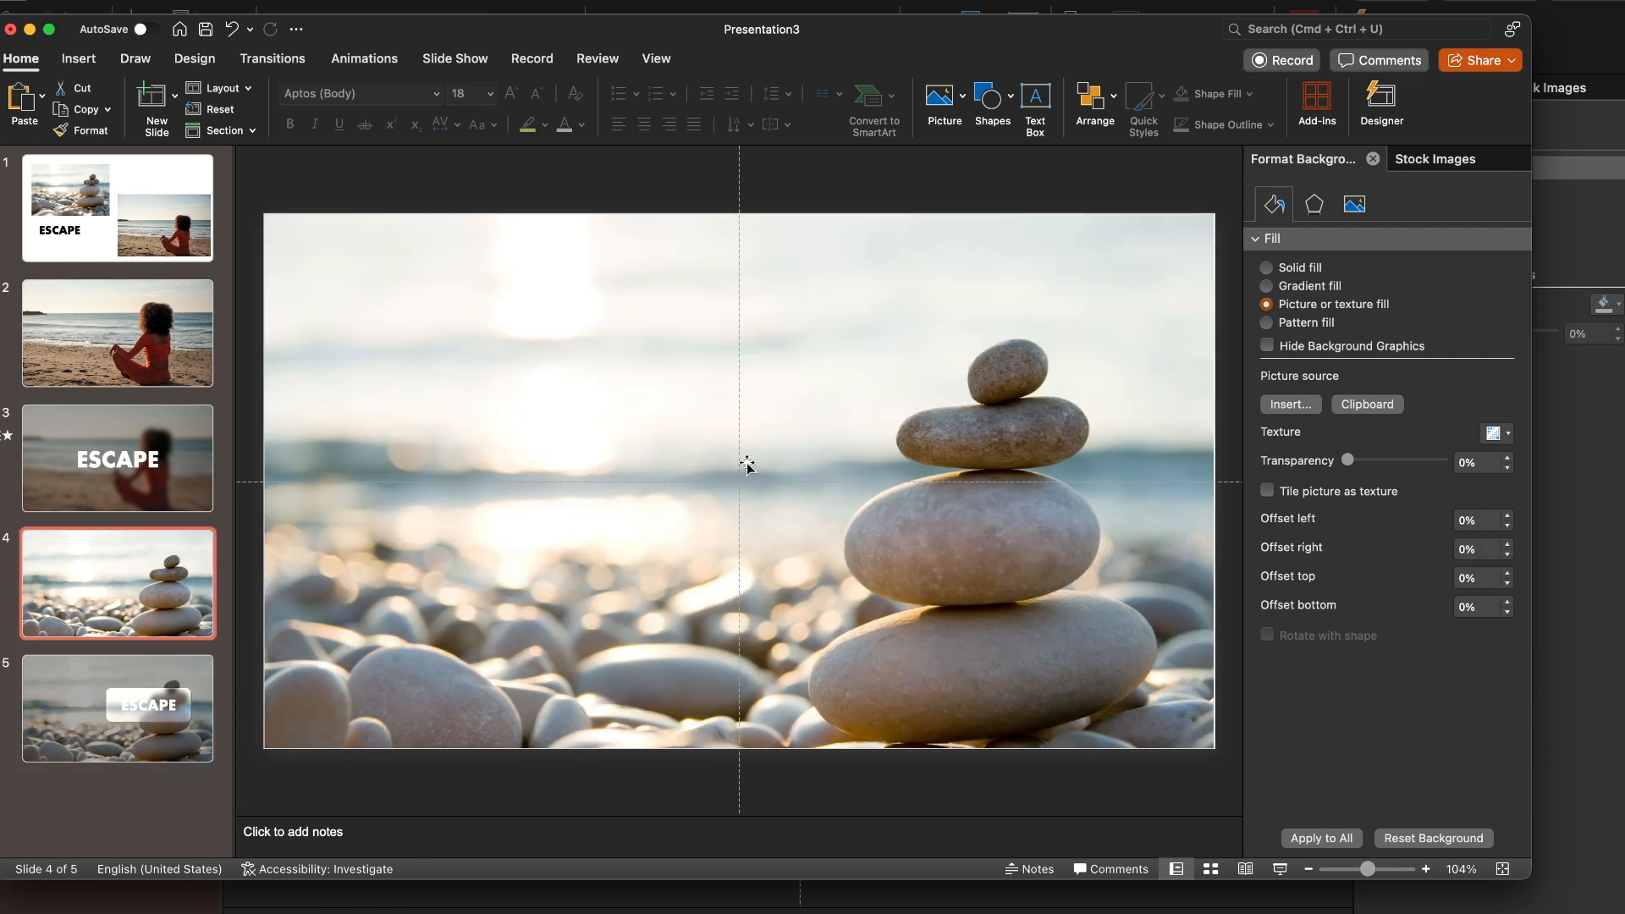
pyautogui.click(108, 723)
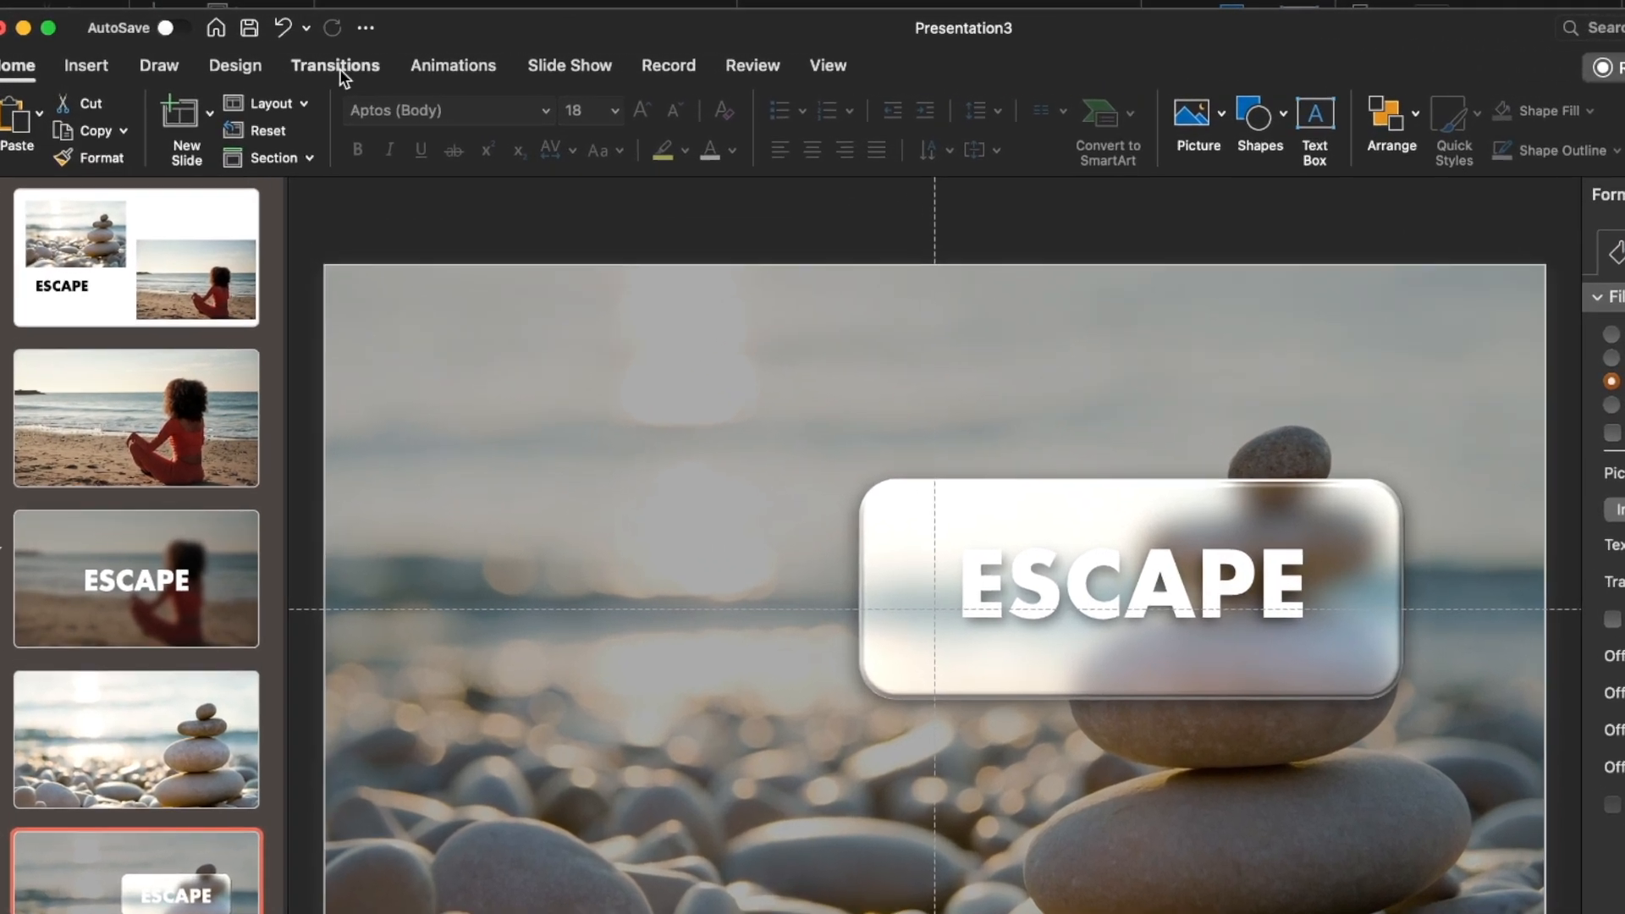
pyautogui.click(338, 68)
pyautogui.press('Up')
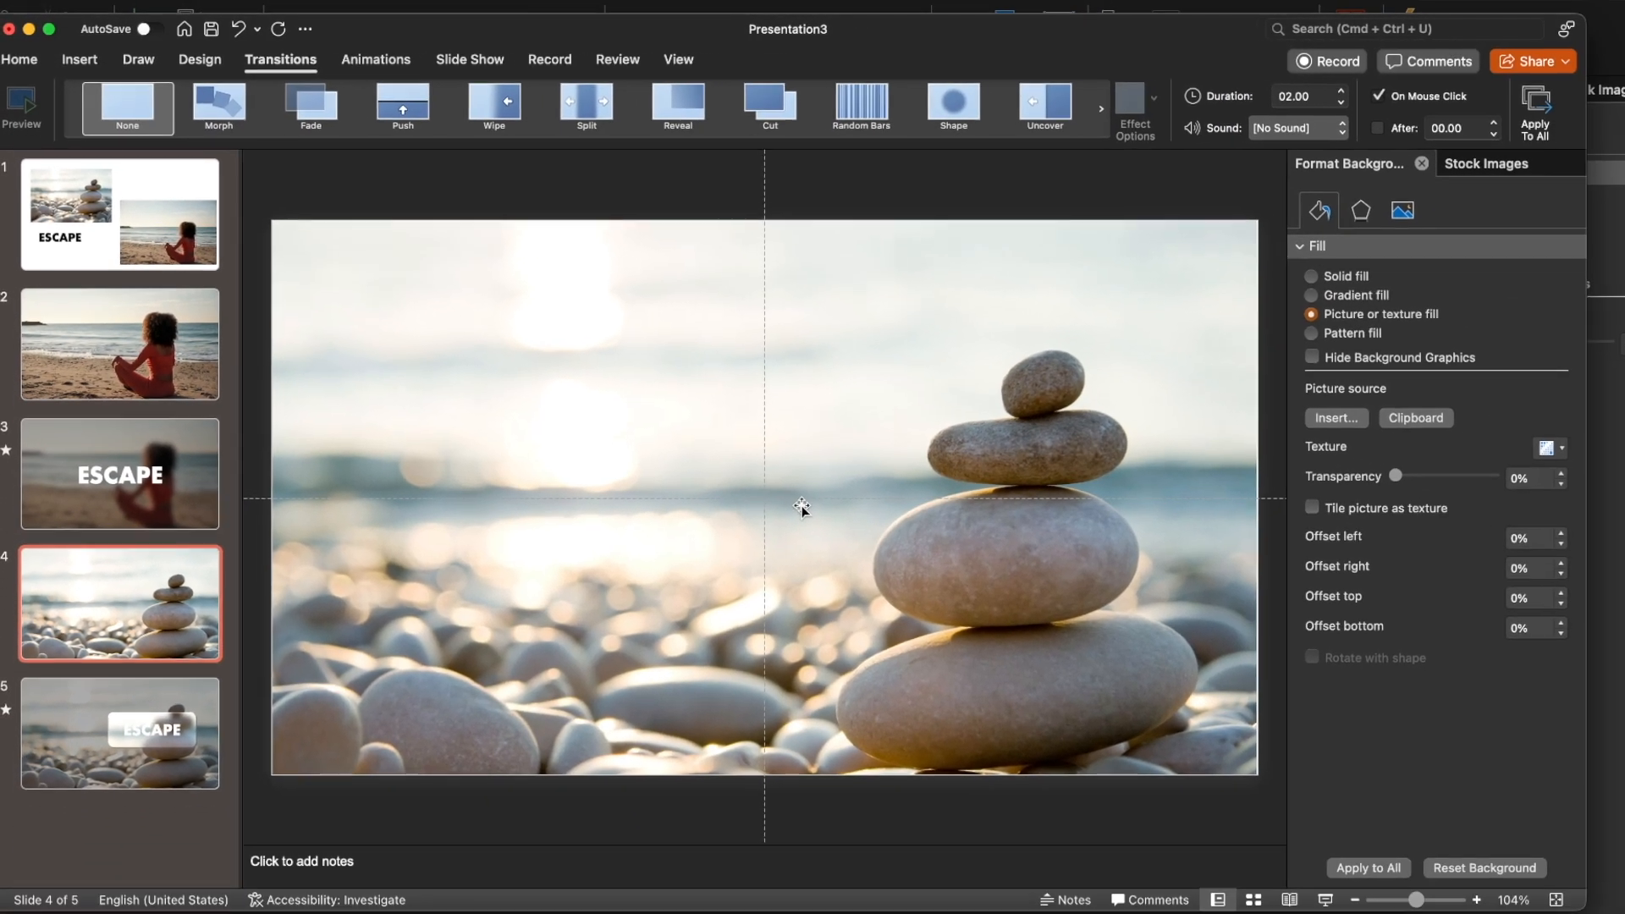
pyautogui.press('super+b')
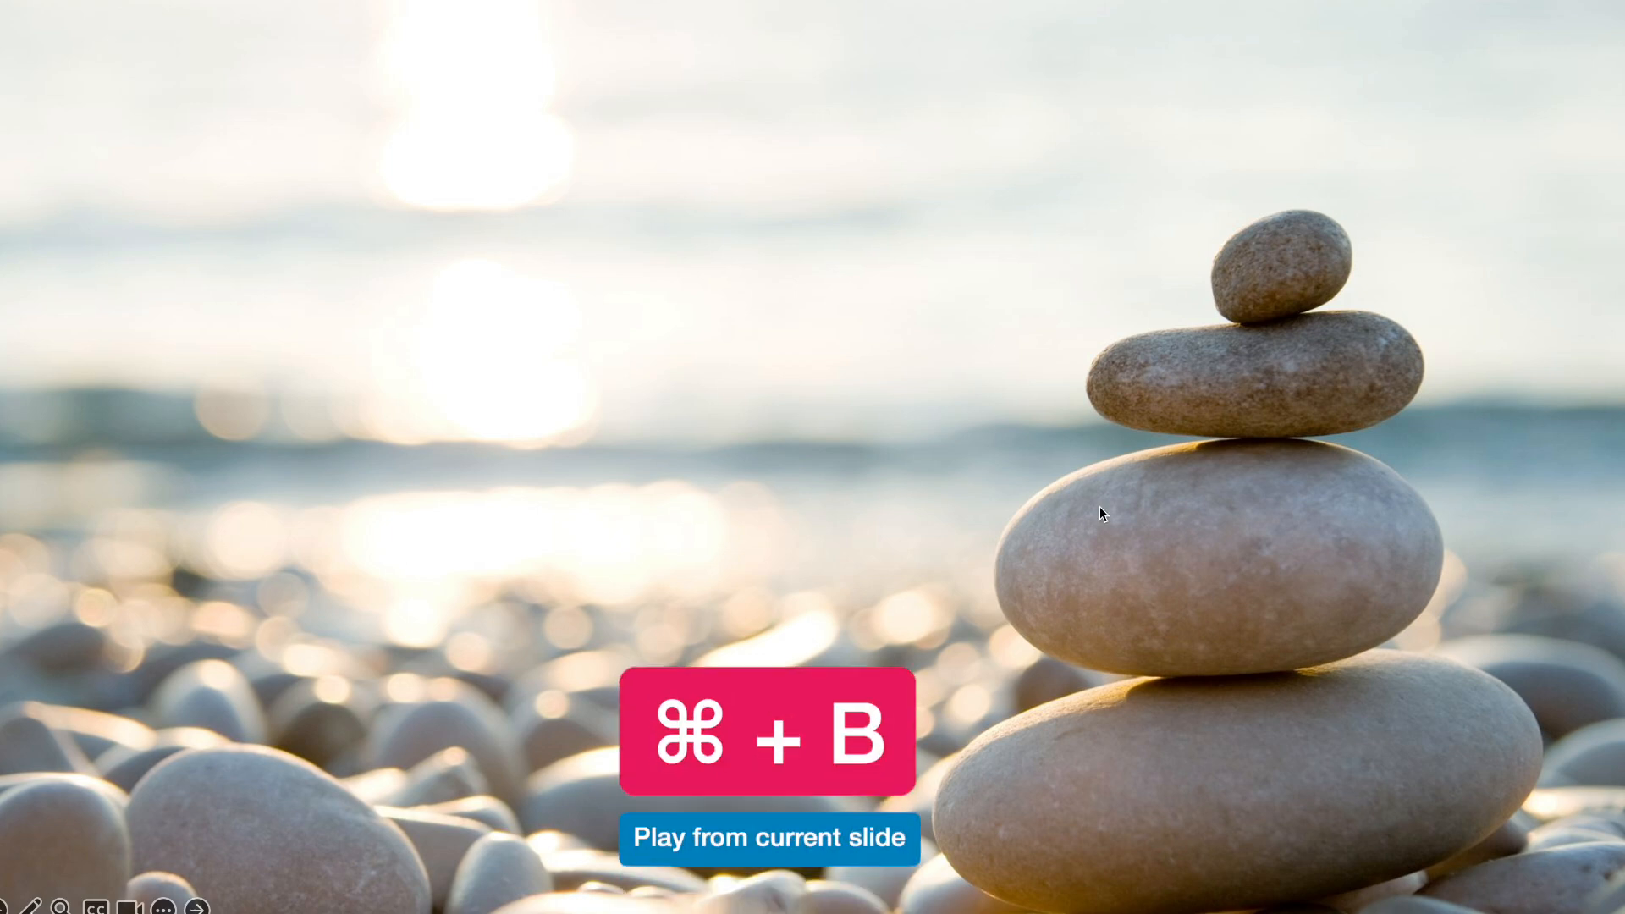